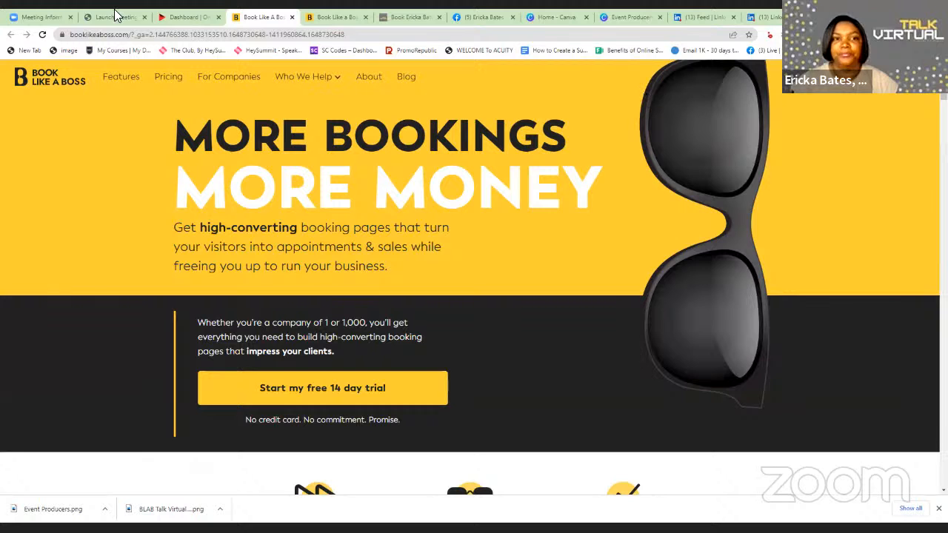
Step: Open the Master Your Recovery Virtual Summit Series appointment for editing in Book Like A Boss and show its cover media settings
left_click(333, 19)
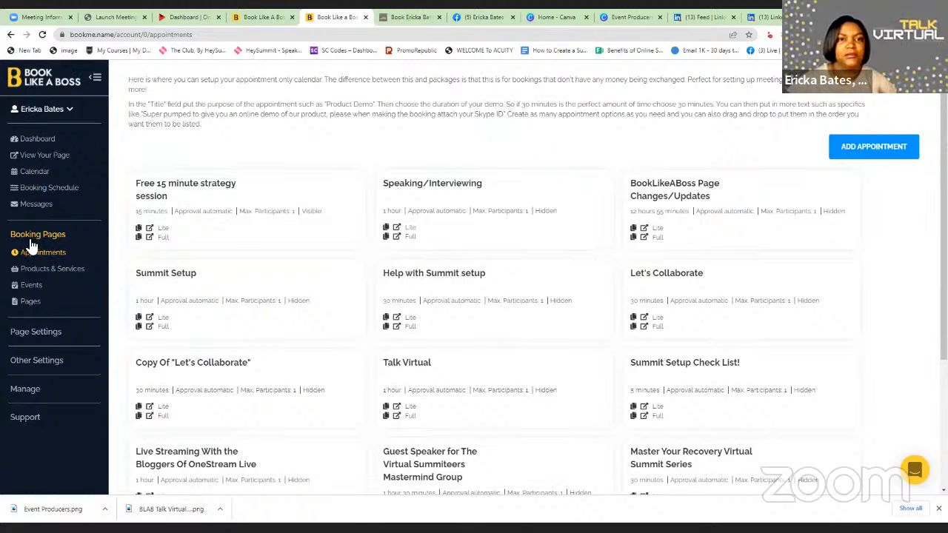
left_click(397, 19)
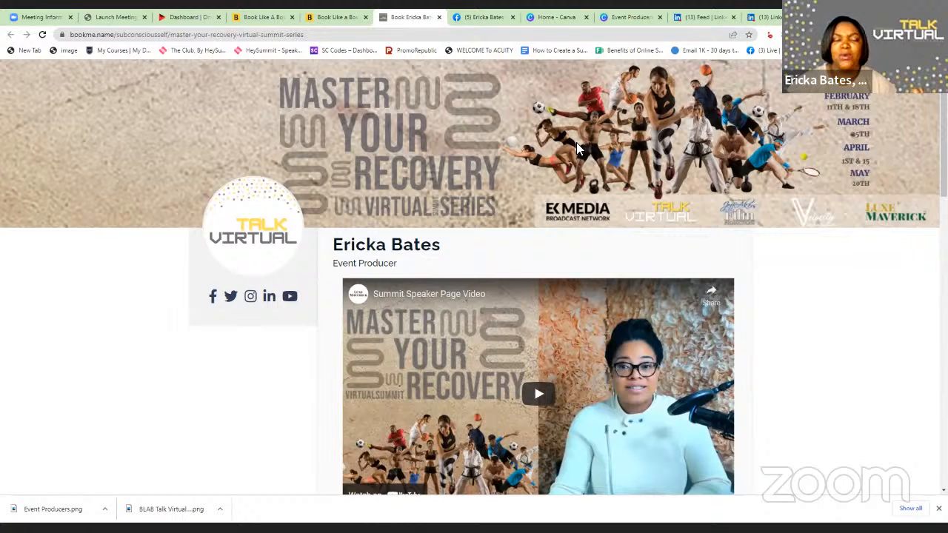
left_click(326, 17)
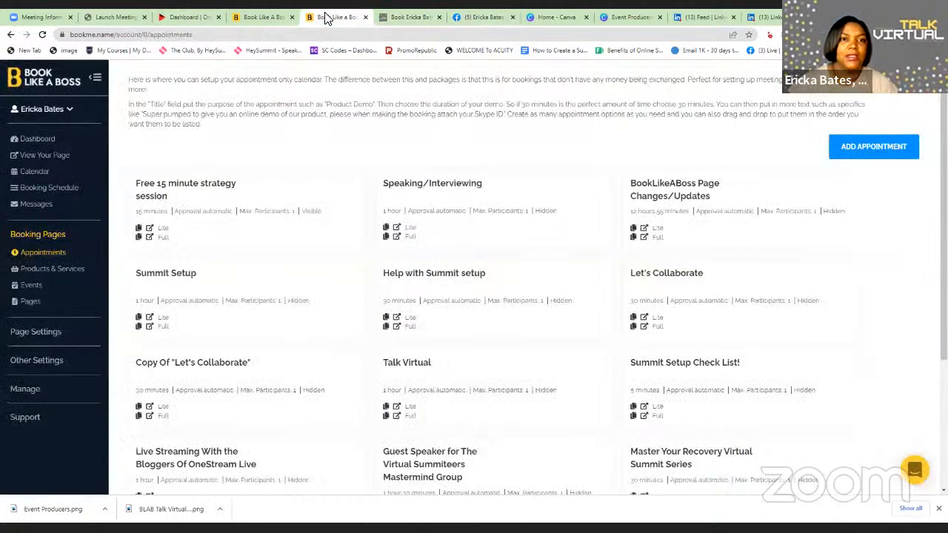
scroll(659, 313, "down", 3)
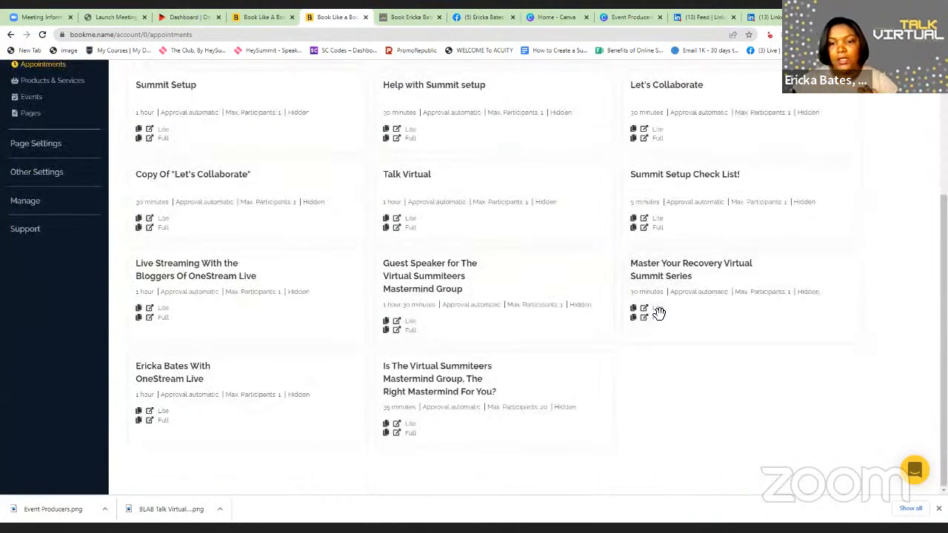
mouse_move(760, 303)
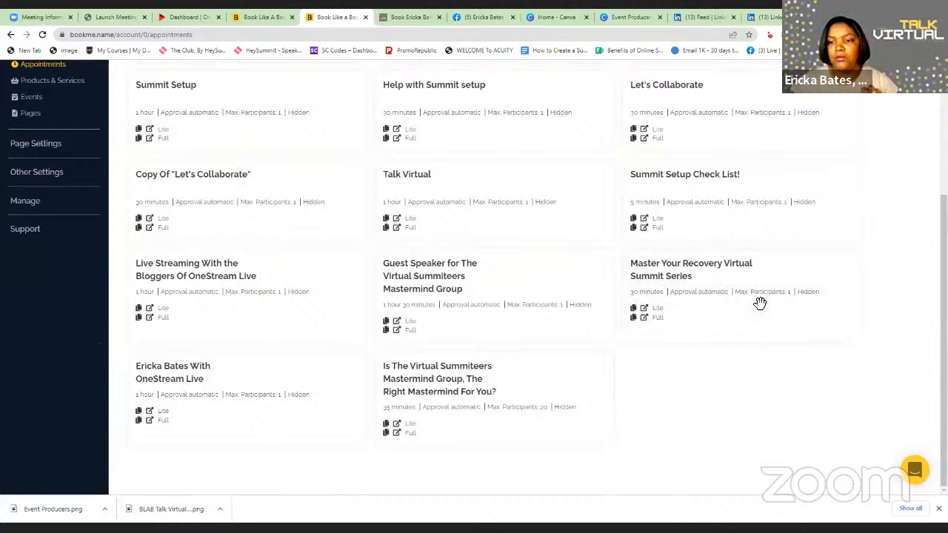
left_click(848, 268)
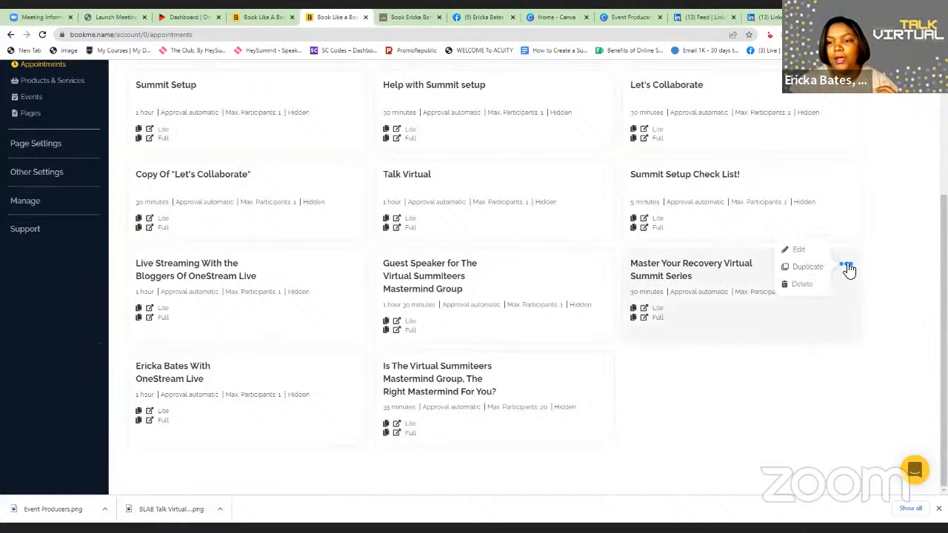
left_click(797, 252)
scroll(408, 231, "up", 3)
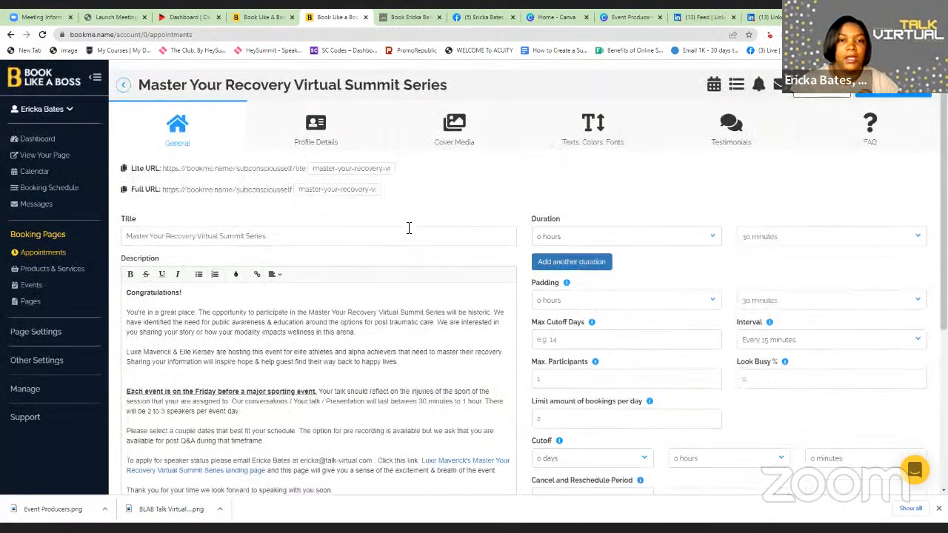
left_click(455, 128)
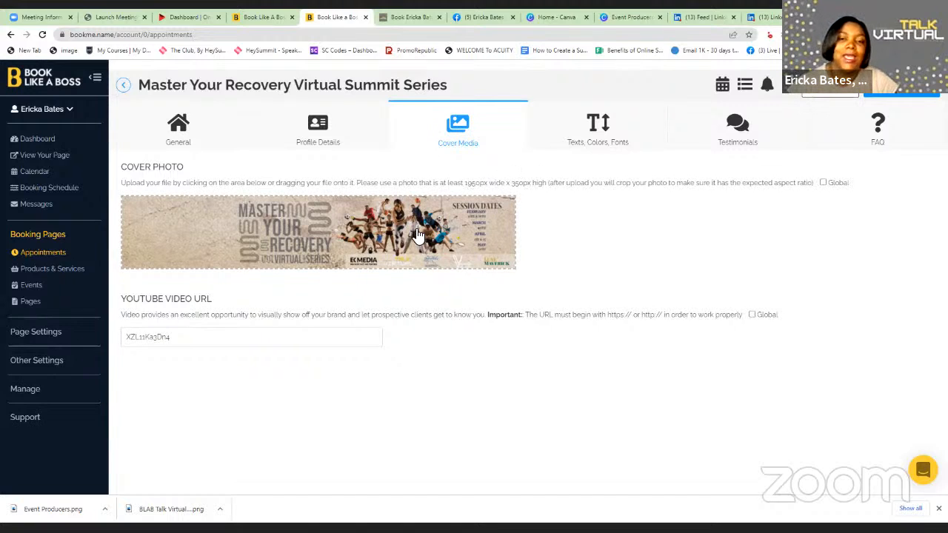
Step: View the cover banner and embedded video on the summit series' public booking page, and return to the cover media settings
left_click(392, 21)
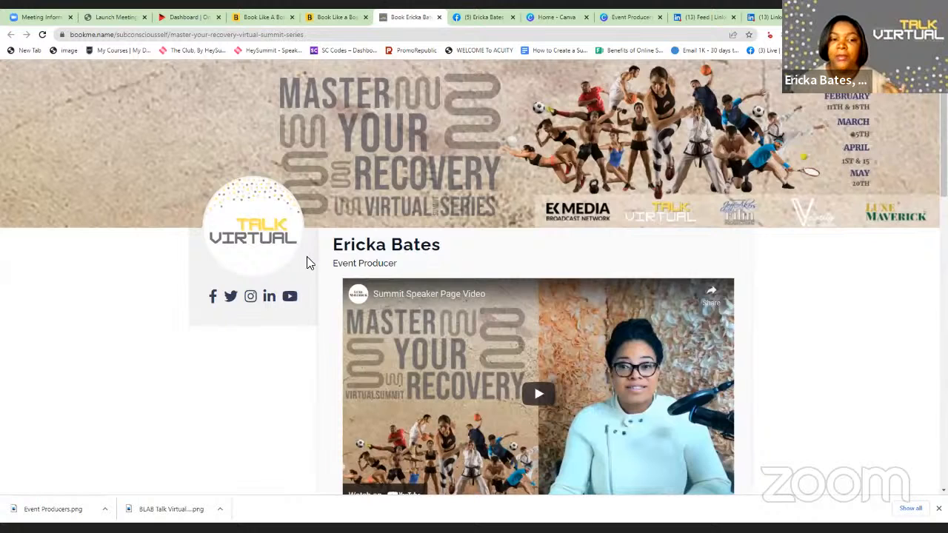
scroll(435, 259, "down", 3)
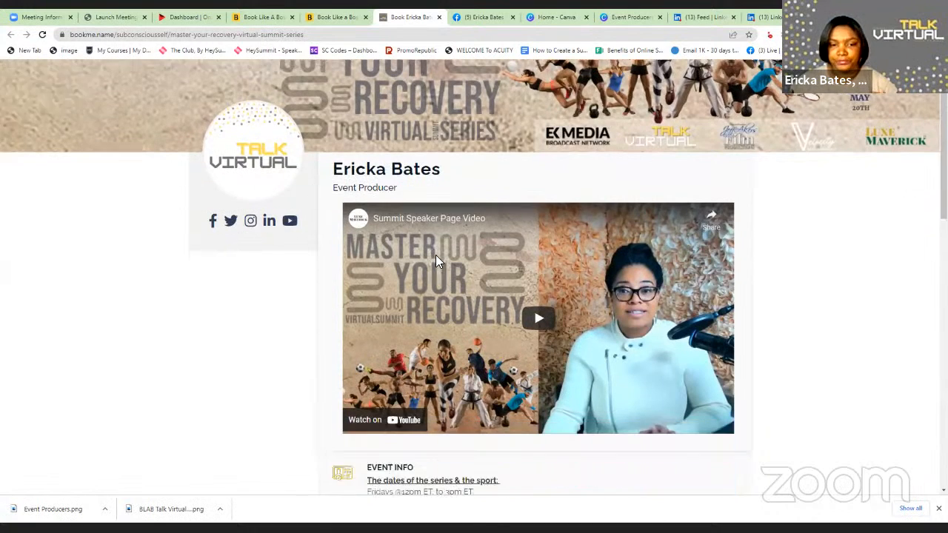
scroll(435, 260, "up", 1)
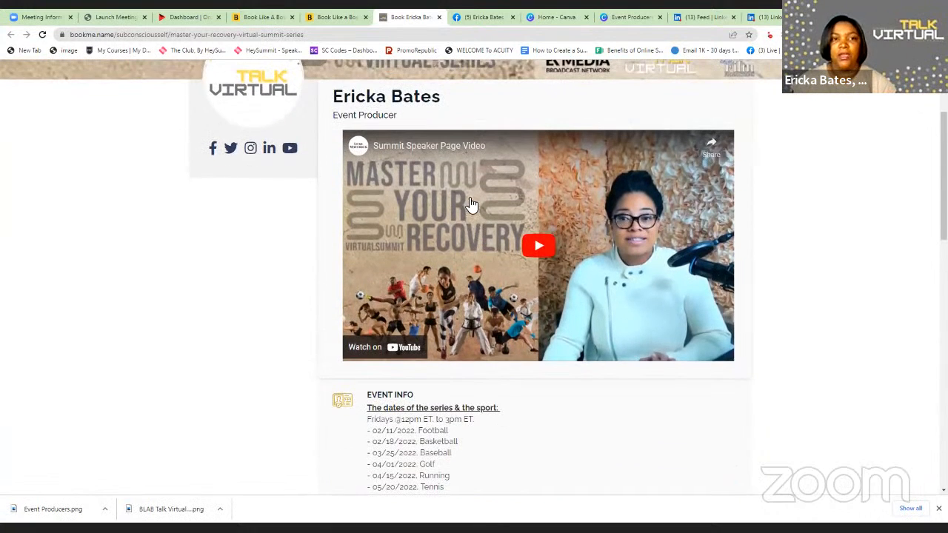
left_click(333, 17)
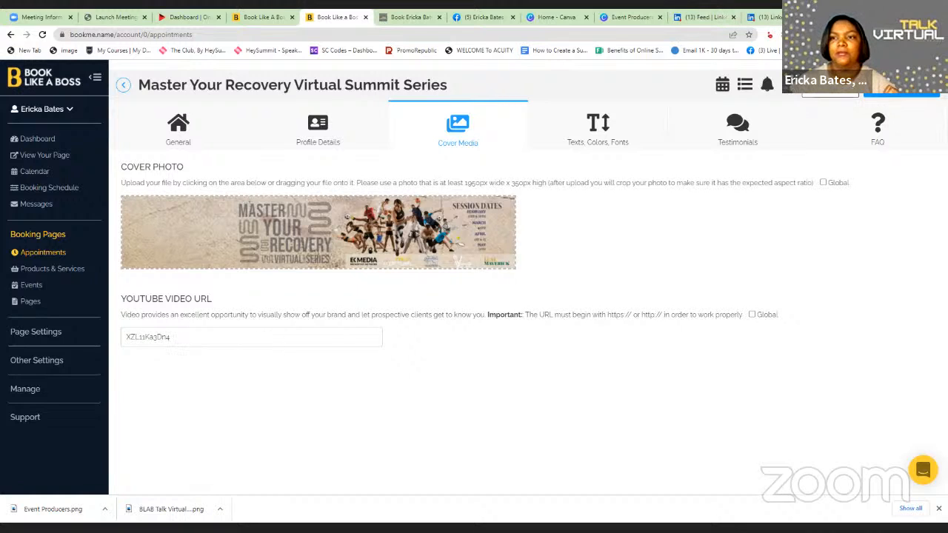
Step: Open YouTube's home page in a new browser tab
key("ctrl+t")
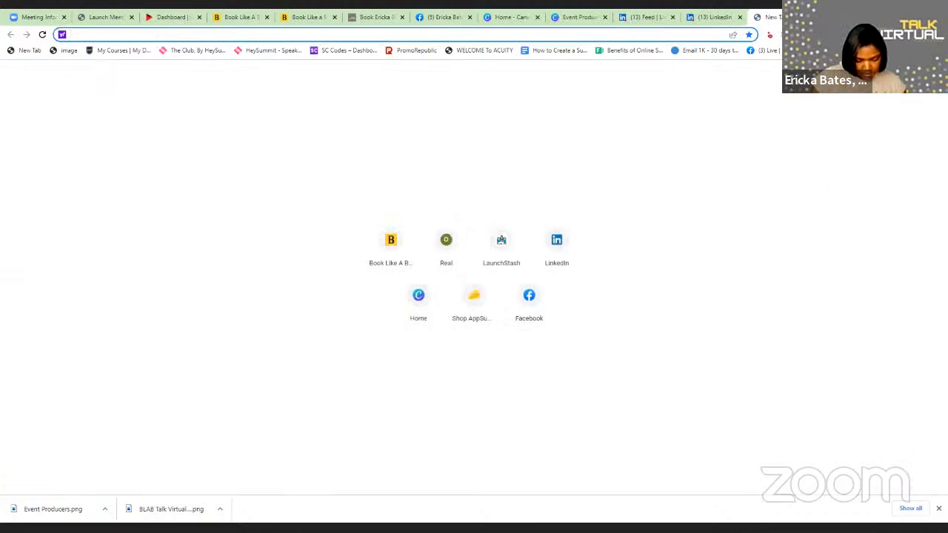
type("you")
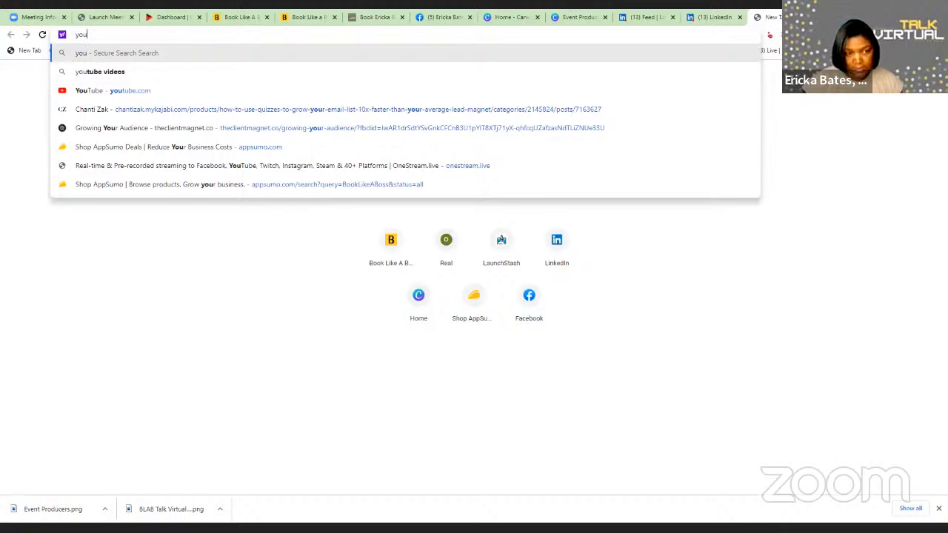
left_click(97, 92)
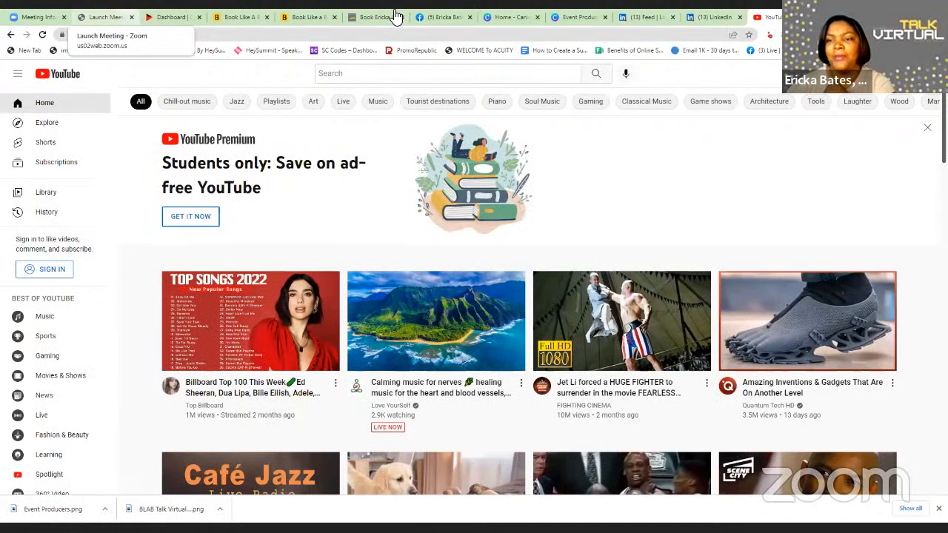
Step: Sign in to YouTube with the Google account's e-mail and password, and choose the personal channel
left_click(44, 269)
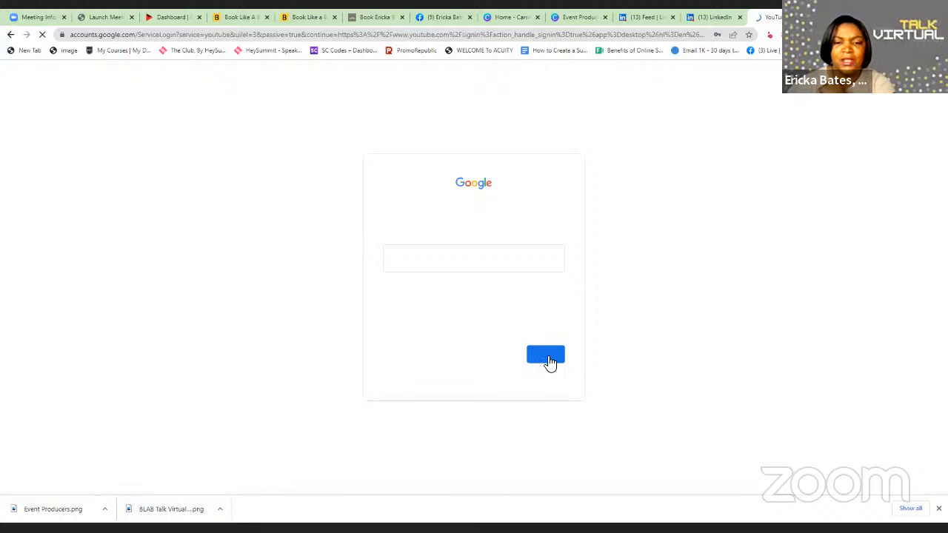
left_click(547, 357)
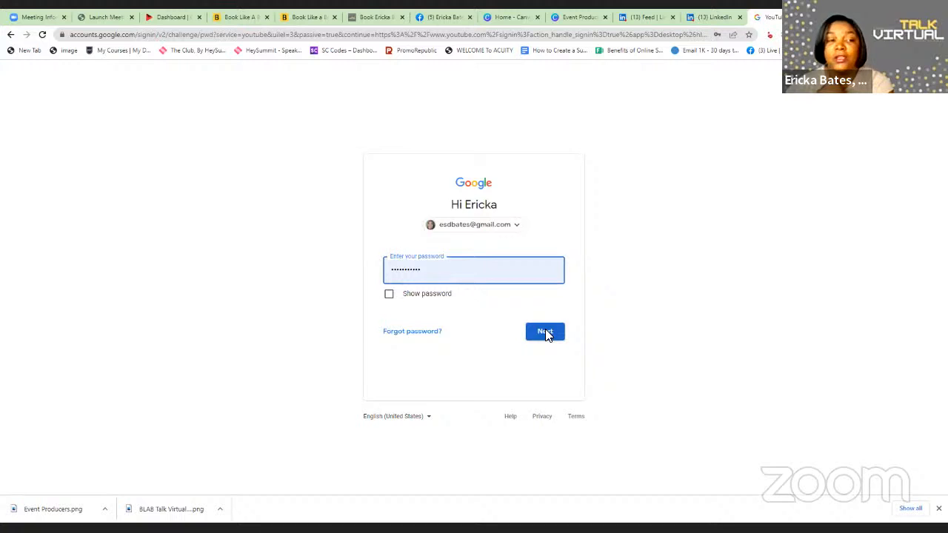
left_click(546, 332)
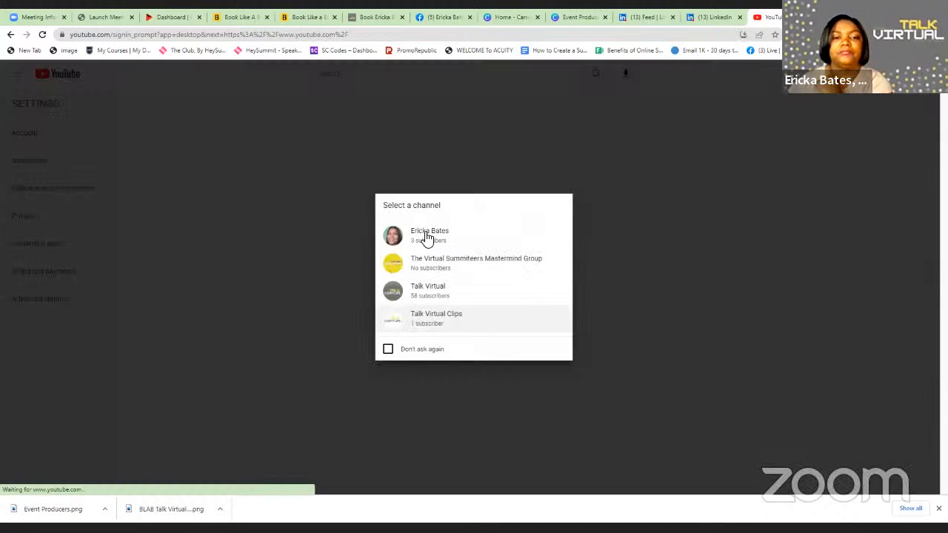
left_click(428, 235)
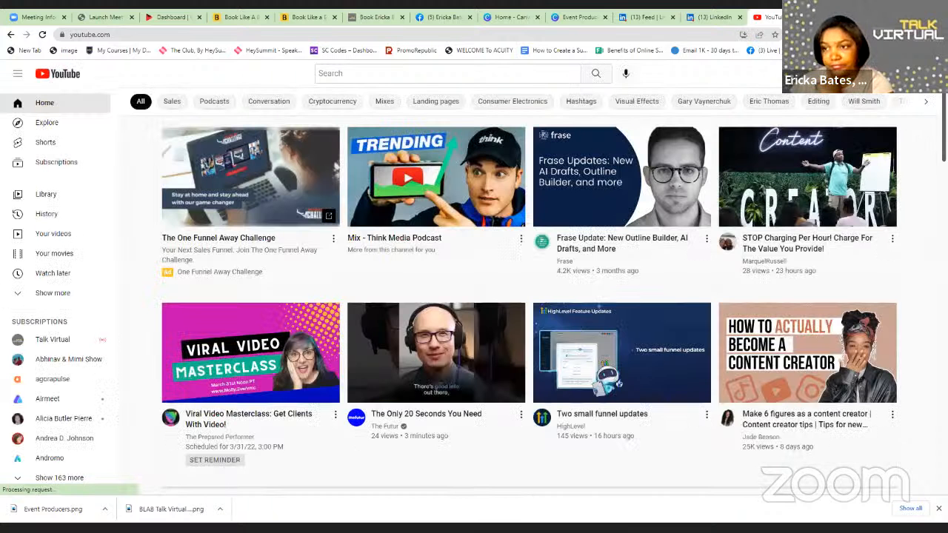
Step: Switch the YouTube account to the Talk Virtual channel
left_click(921, 74)
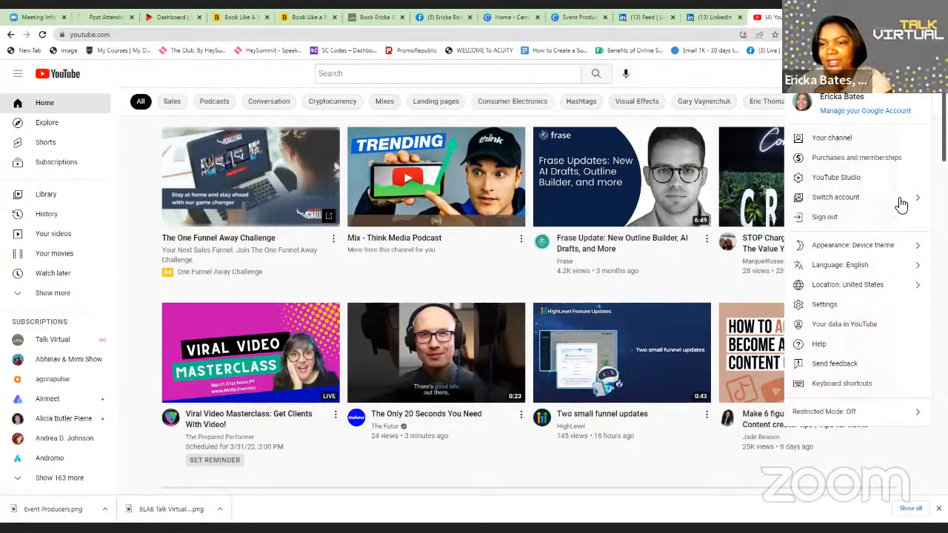
left_click(858, 198)
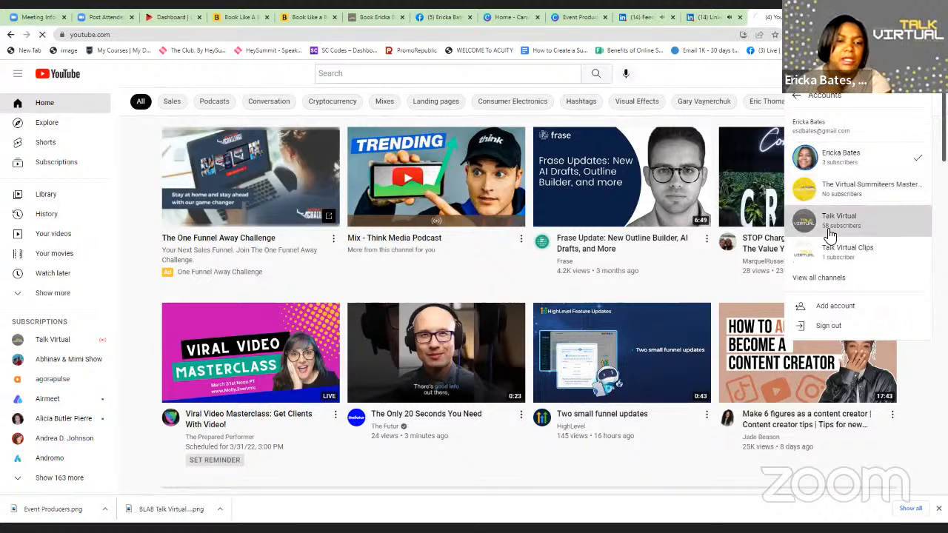
left_click(830, 233)
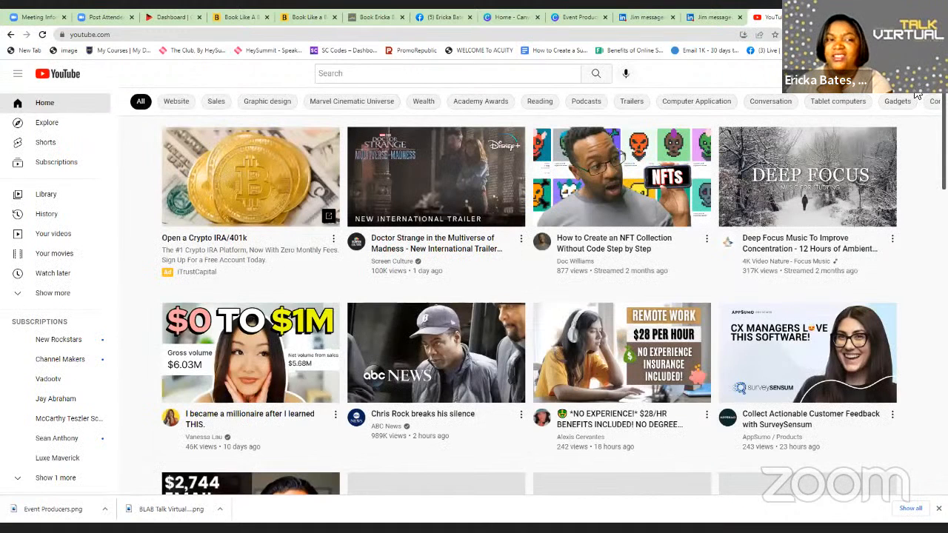
Step: Go to the Talk Virtual channel page, open the video "How to Get Started with OneStream Live!" and mute it
left_click(919, 74)
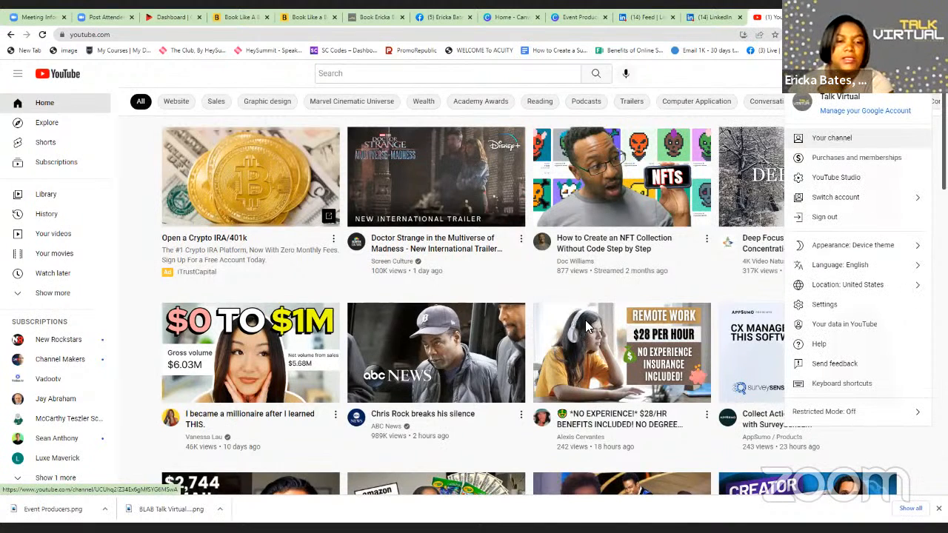
scroll(588, 326, "down", 3)
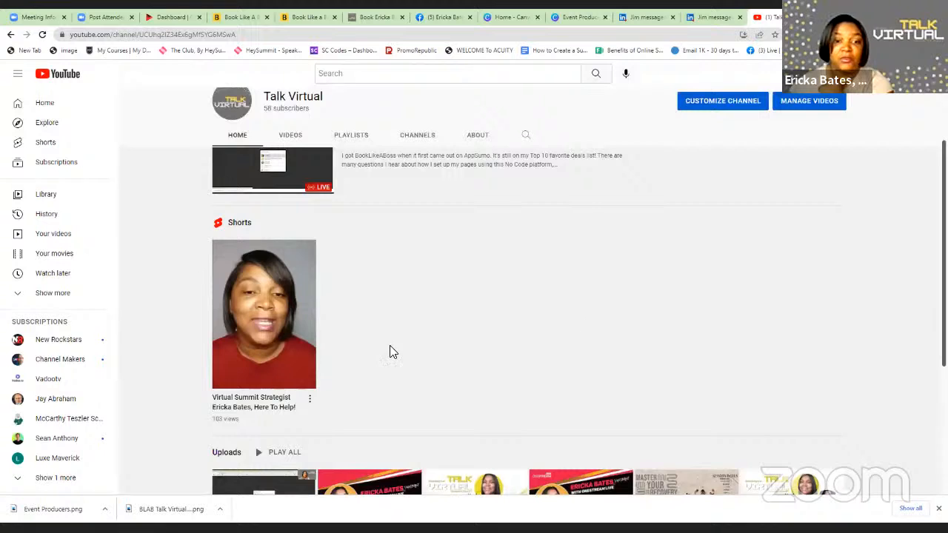
scroll(577, 387, "up", 3)
scroll(578, 388, "down", 1)
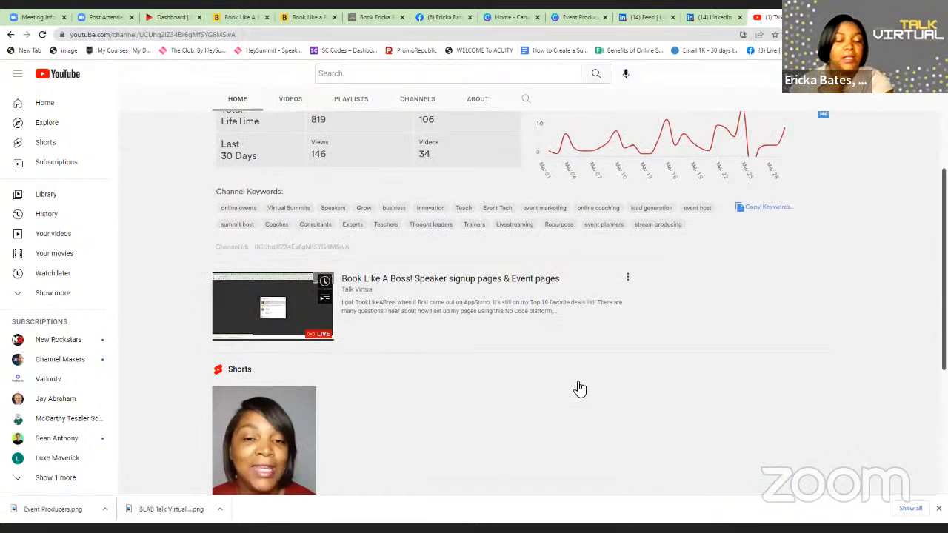
scroll(579, 389, "down", 3)
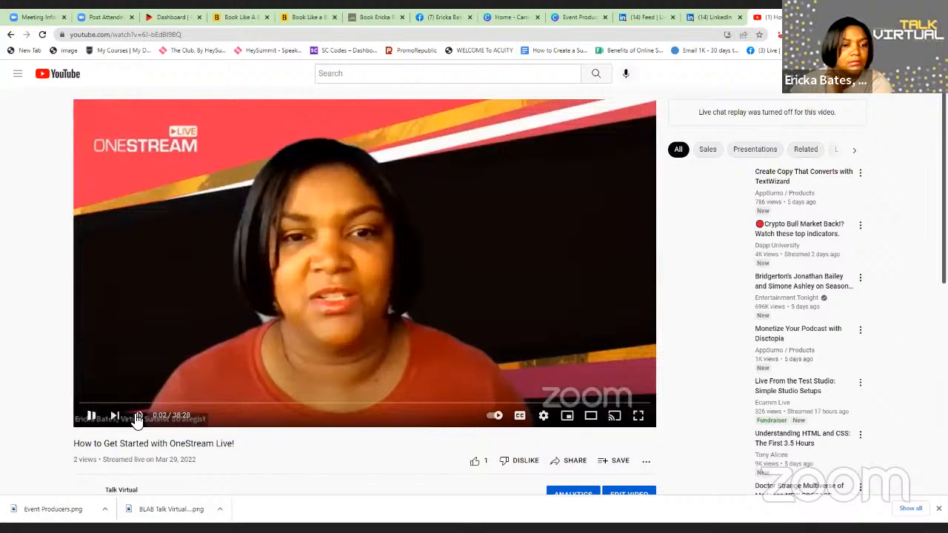
left_click(137, 417)
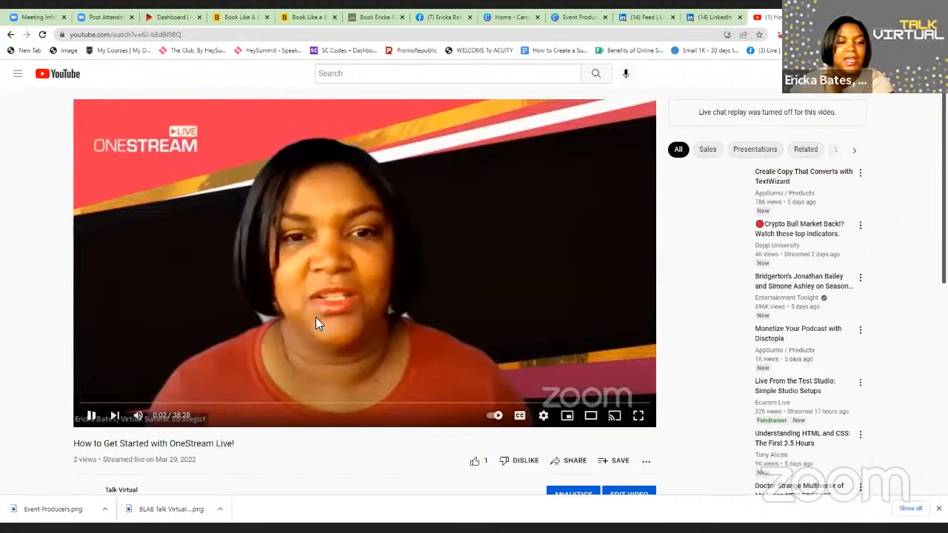
Step: Copy only the video ID after youtu.be/ from the video's share link and return to the cover media settings in Book Like A Boss
scroll(316, 317, "down", 1)
scroll(329, 318, "down", 3)
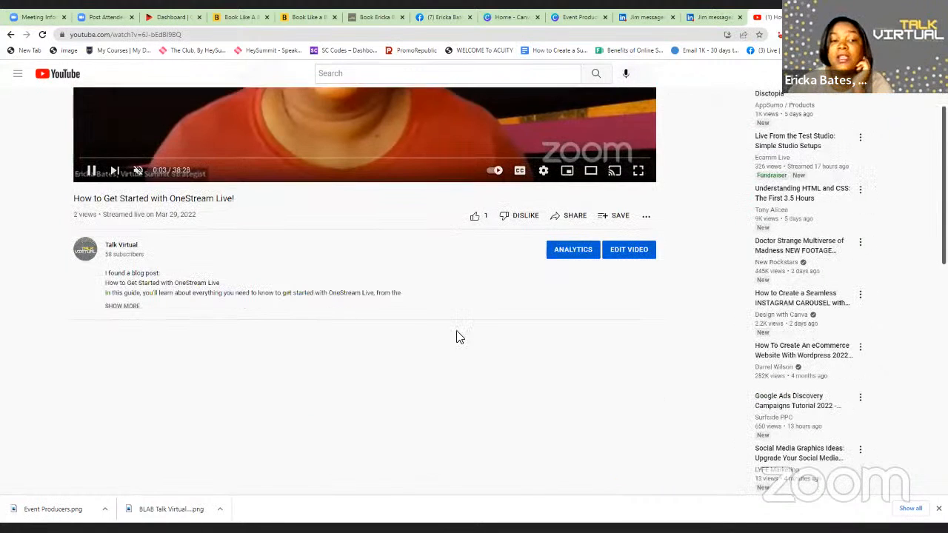
left_click(578, 216)
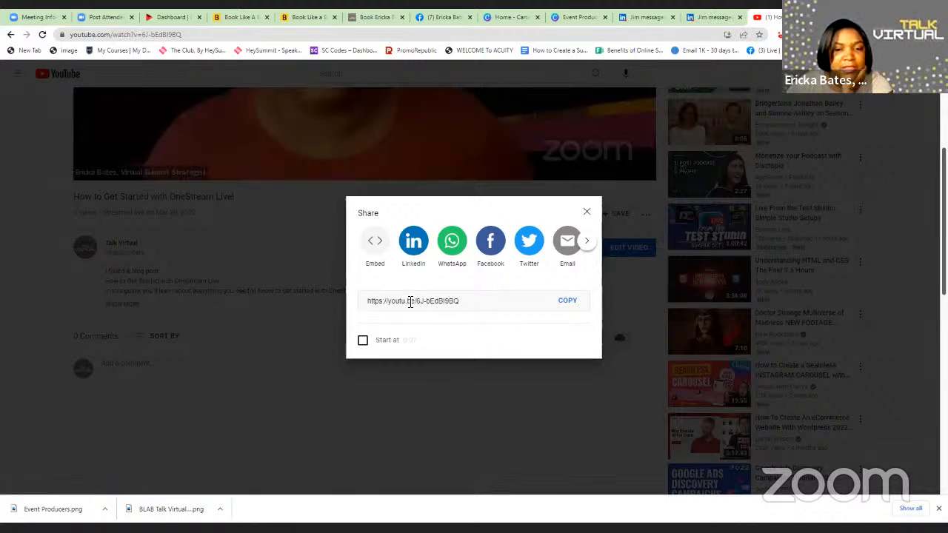
left_click(467, 301)
double_click(445, 301)
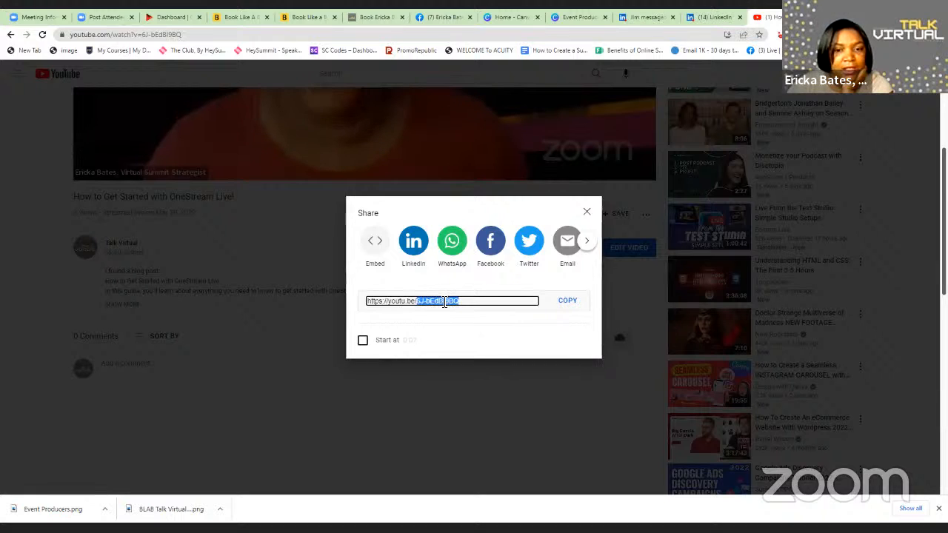
right_click(444, 303)
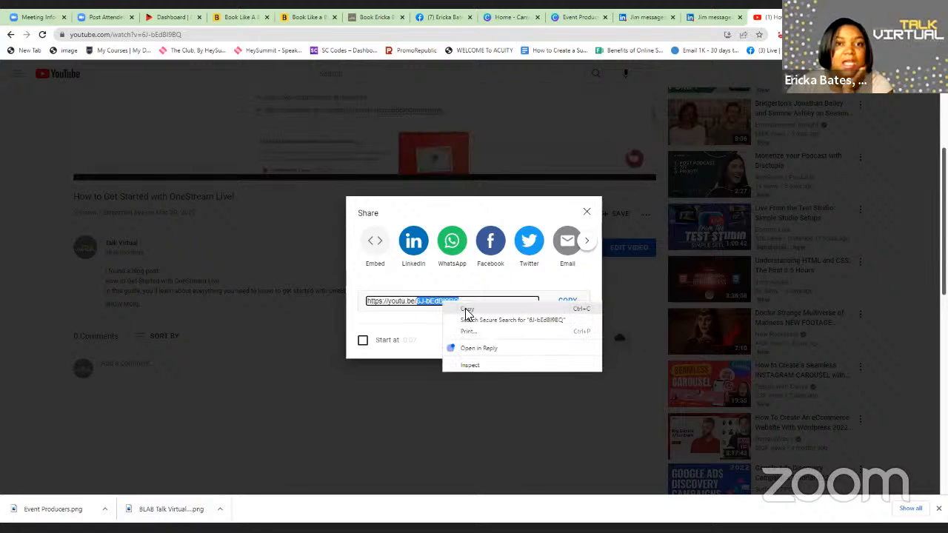
left_click(467, 310)
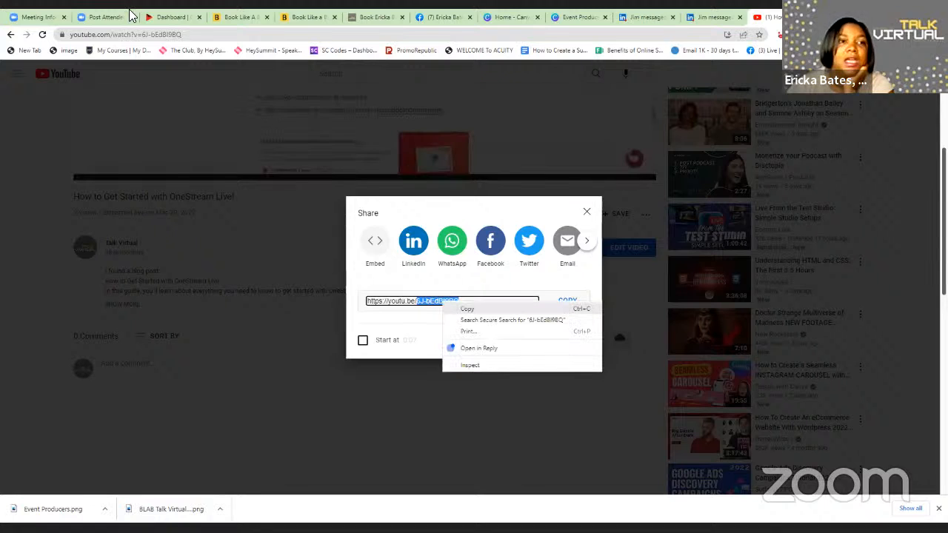
left_click(301, 21)
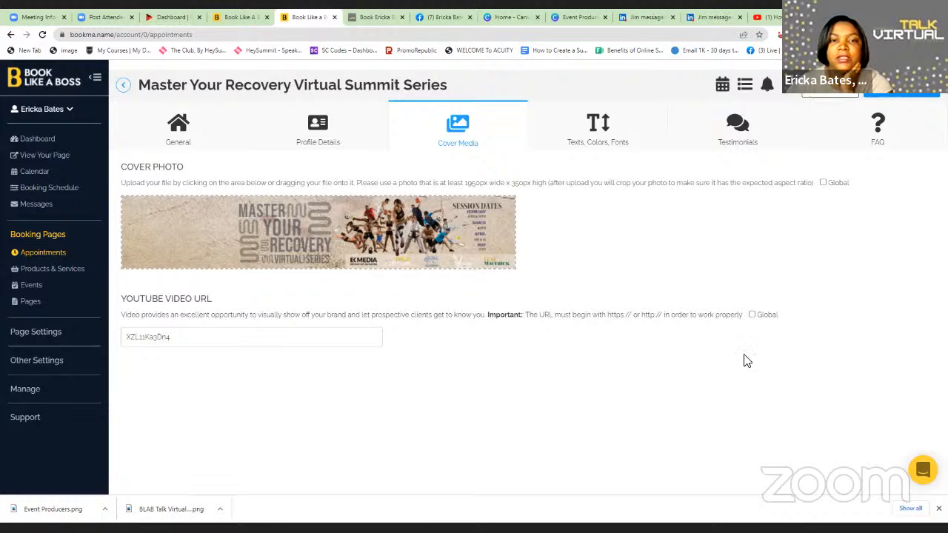
Step: Examine the event info and application section below the video on the summit series' public booking page
left_click(371, 19)
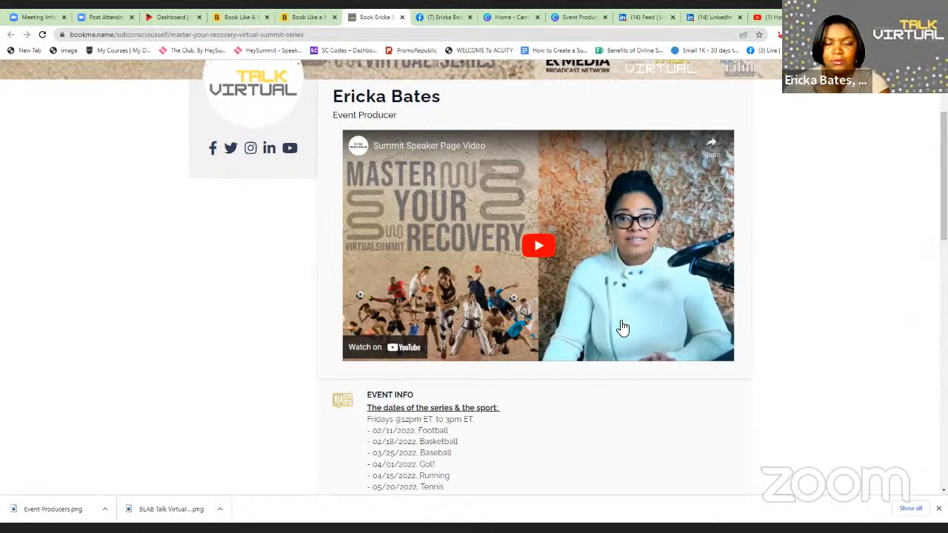
scroll(608, 313, "down", 2)
scroll(607, 313, "down", 3)
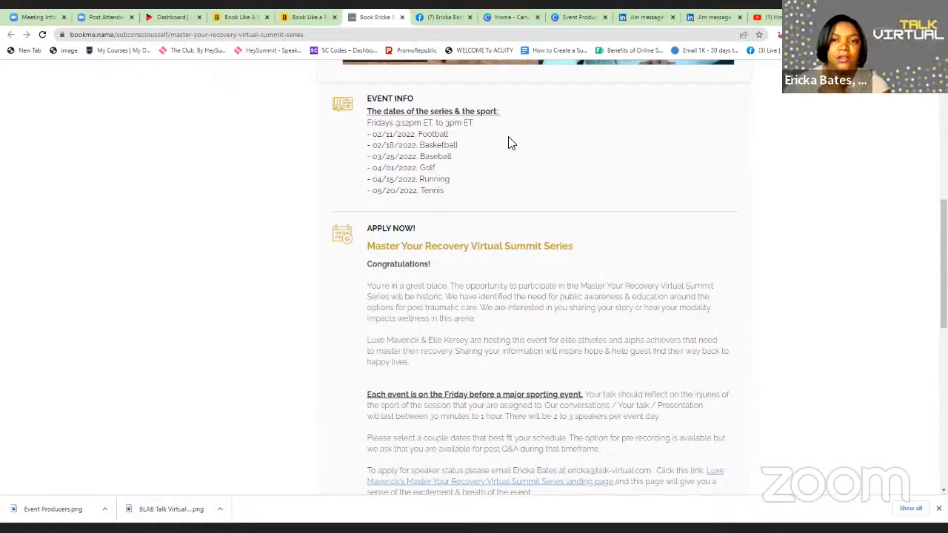
Step: Examine the cover banner, speaker video and event info dates on the summit series' public booking page
scroll(519, 153, "up", 4)
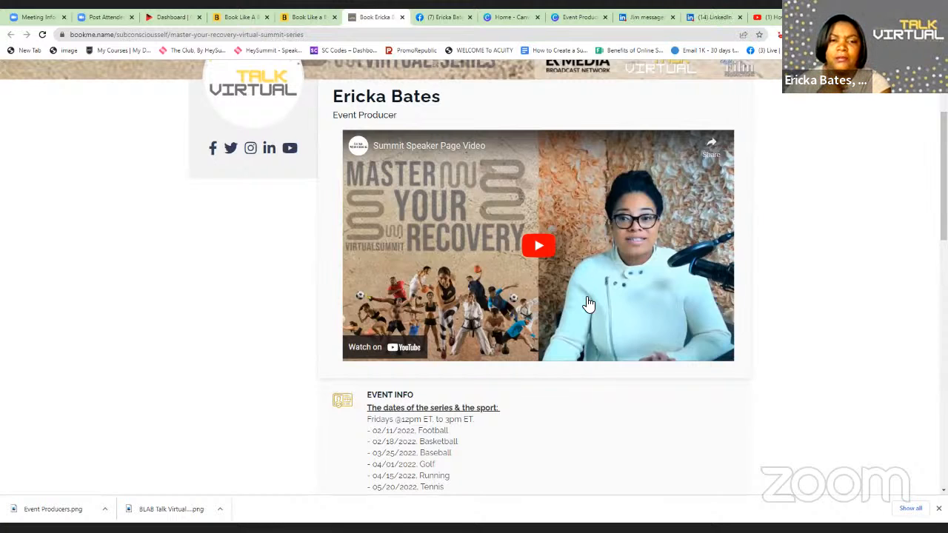
scroll(586, 302, "down", 1)
scroll(586, 302, "down", 4)
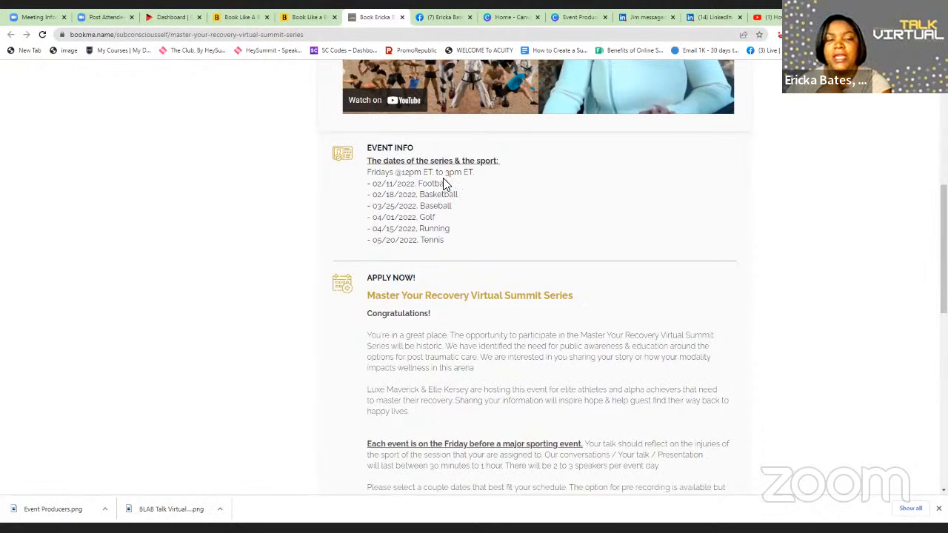
scroll(591, 246, "up", 5)
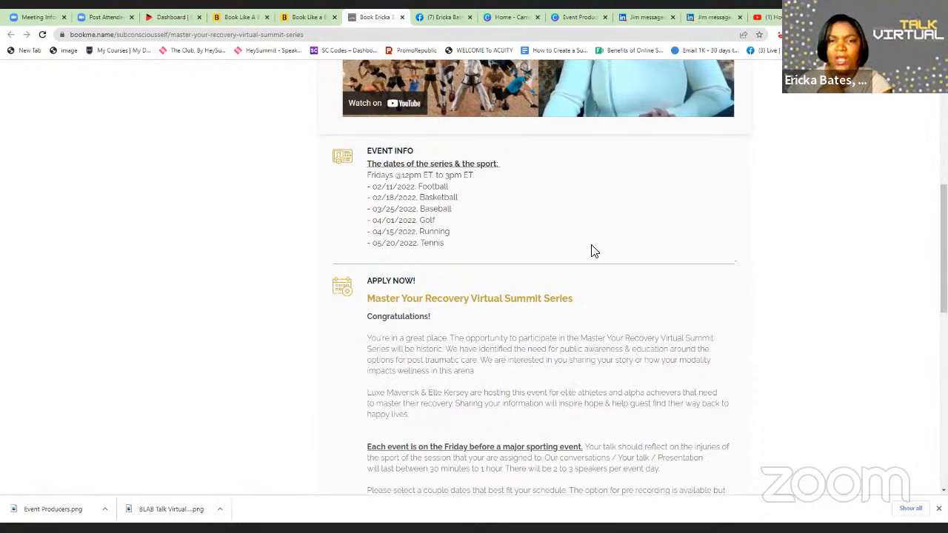
scroll(590, 244, "up", 3)
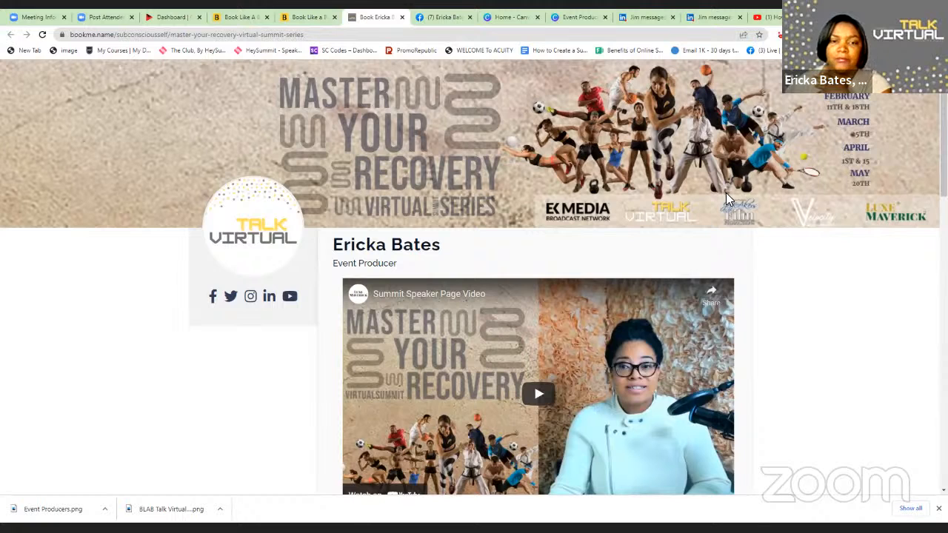
scroll(737, 199, "down", 1)
scroll(737, 198, "down", 4)
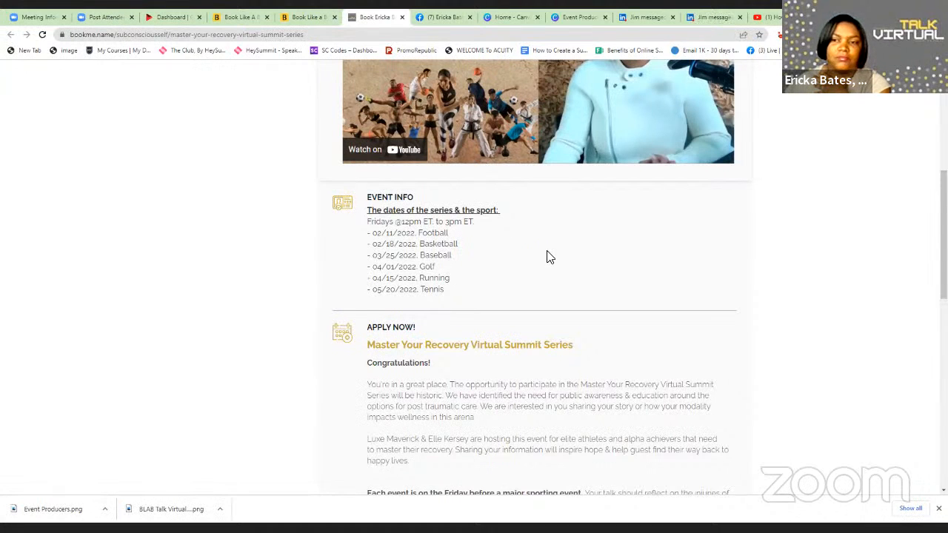
scroll(549, 252, "up", 5)
scroll(551, 249, "up", 1)
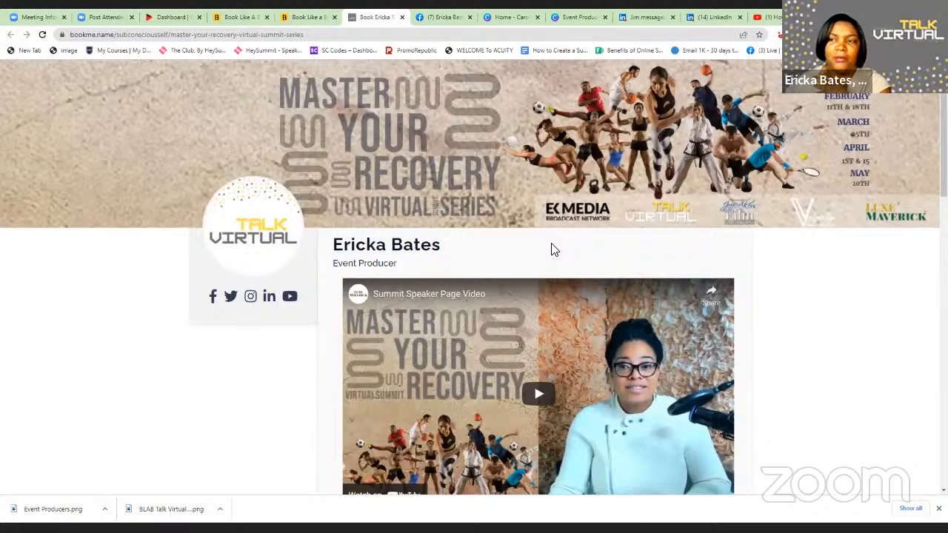
scroll(551, 249, "down", 5)
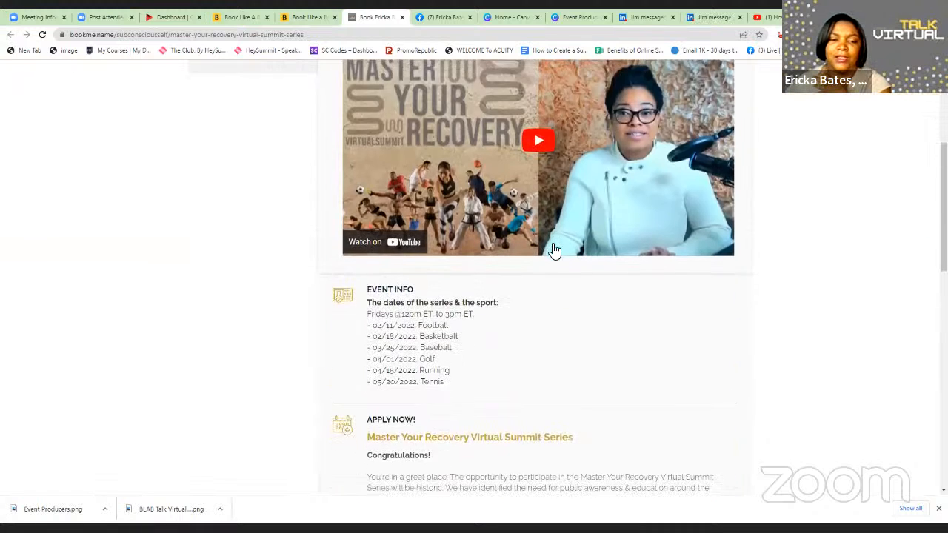
Step: Read the application section's description through to the booking calendar and the FAQ on the public page
scroll(497, 220, "down", 2)
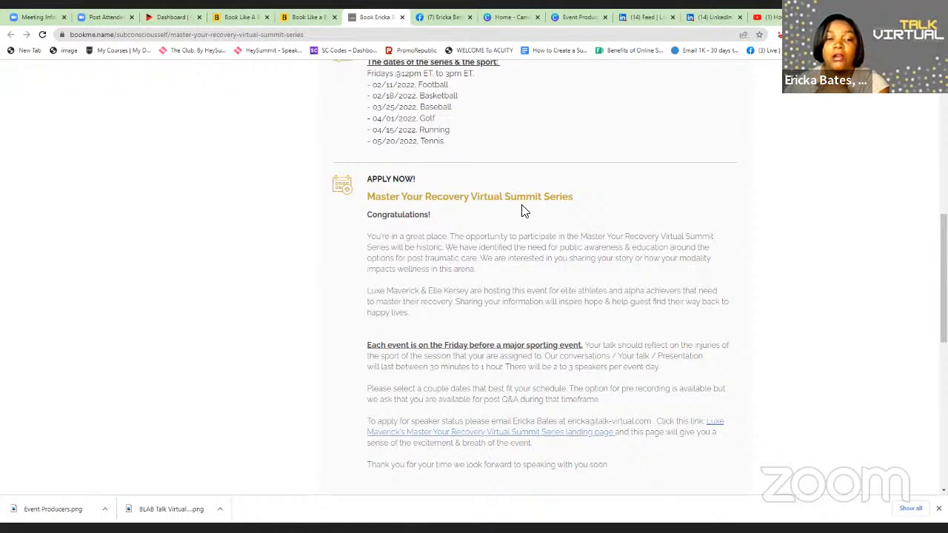
scroll(522, 211, "down", 1)
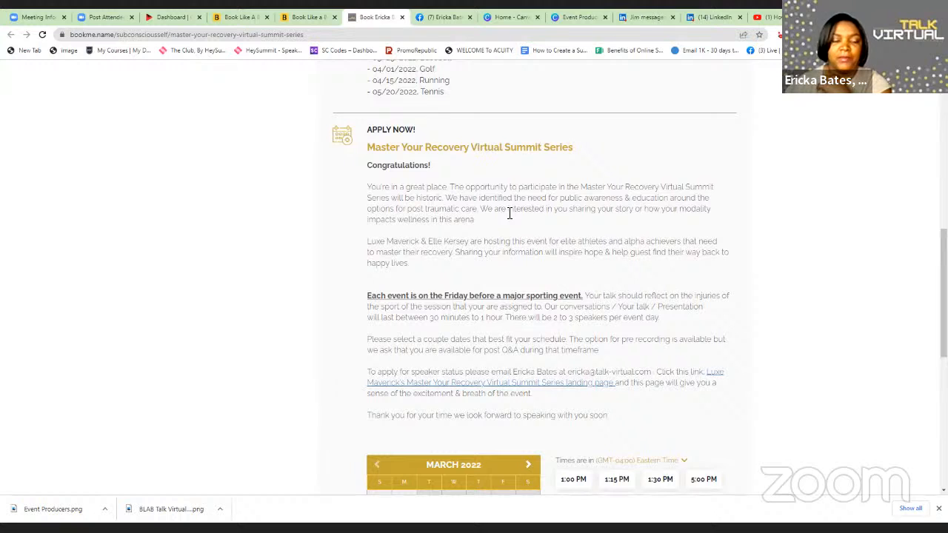
scroll(487, 220, "down", 2)
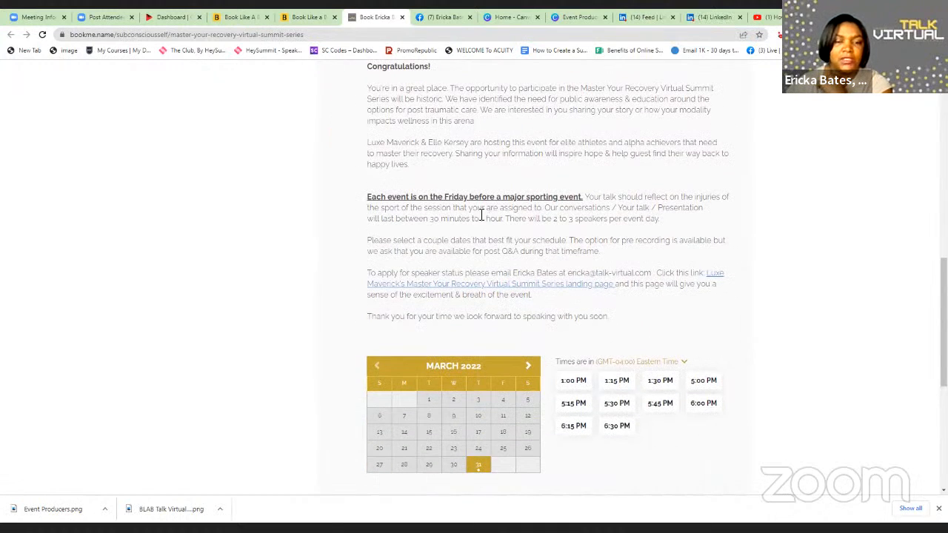
scroll(478, 226, "up", 3)
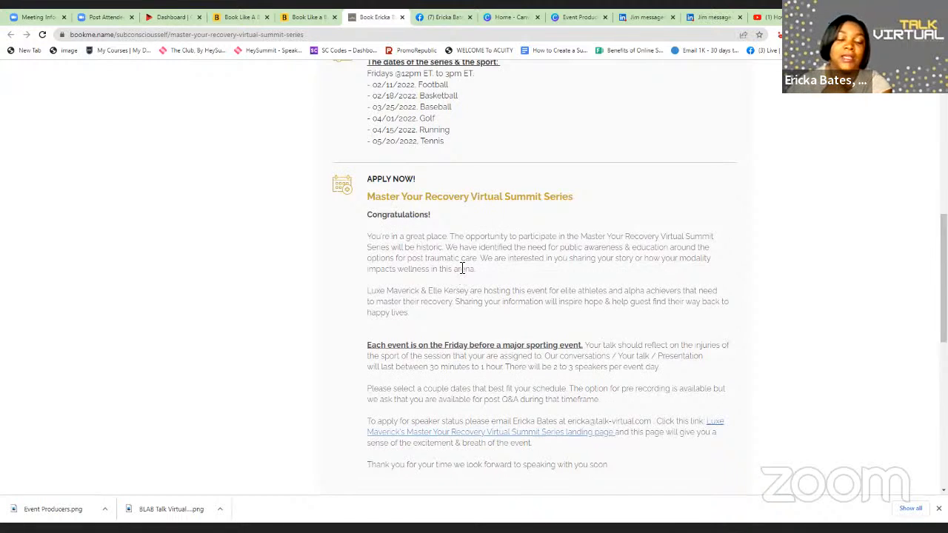
scroll(462, 268, "down", 3)
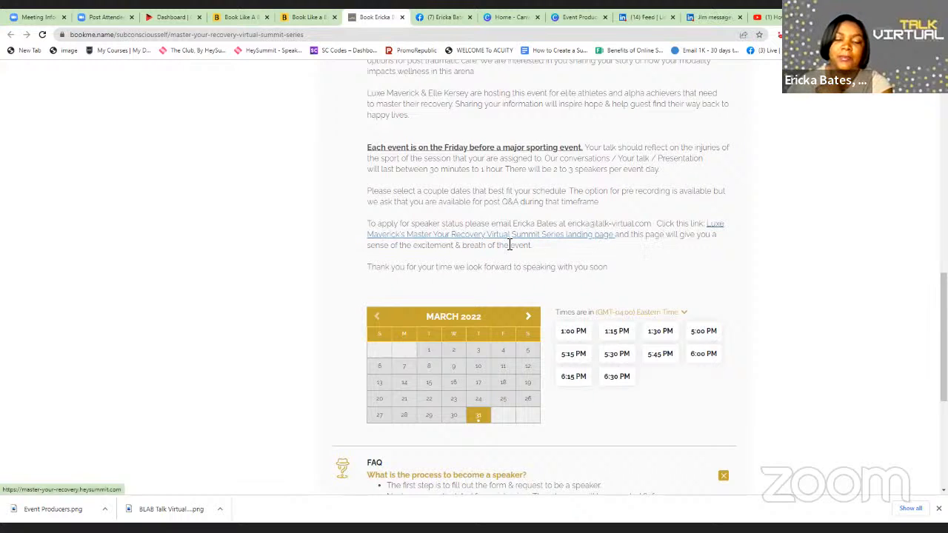
scroll(508, 245, "down", 2)
scroll(509, 245, "down", 1)
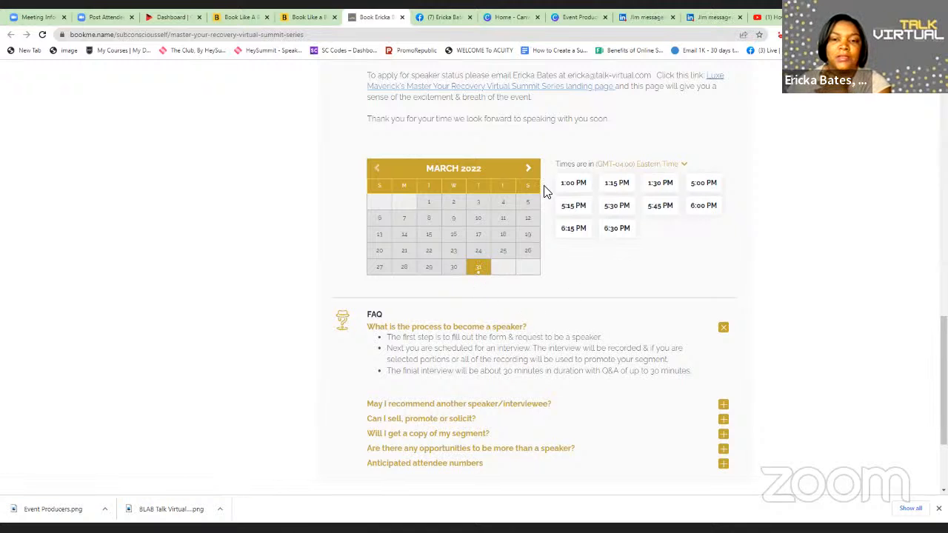
Step: Open the speaker application form for the March 31, 2022 1:00 PM slot, review its questions and close it without submitting
left_click(572, 185)
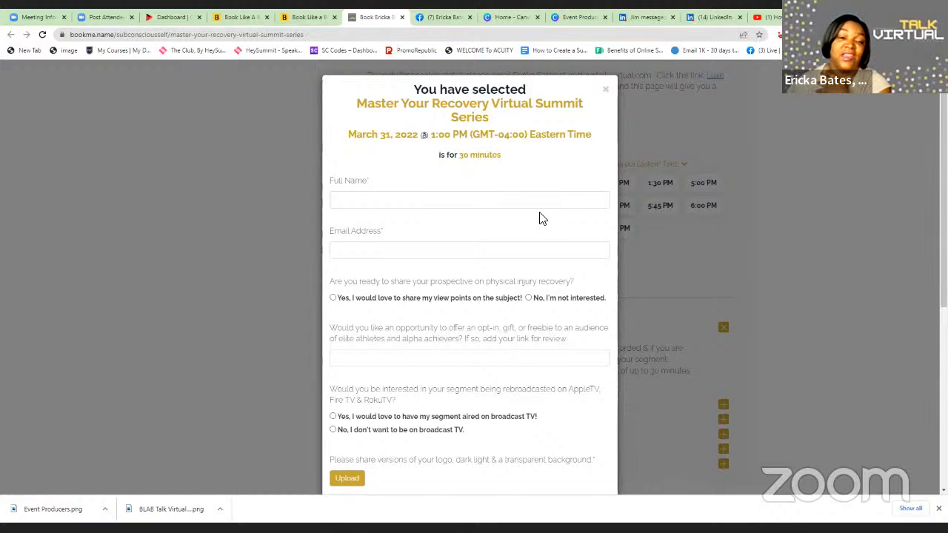
scroll(519, 195, "down", 1)
scroll(469, 197, "down", 1)
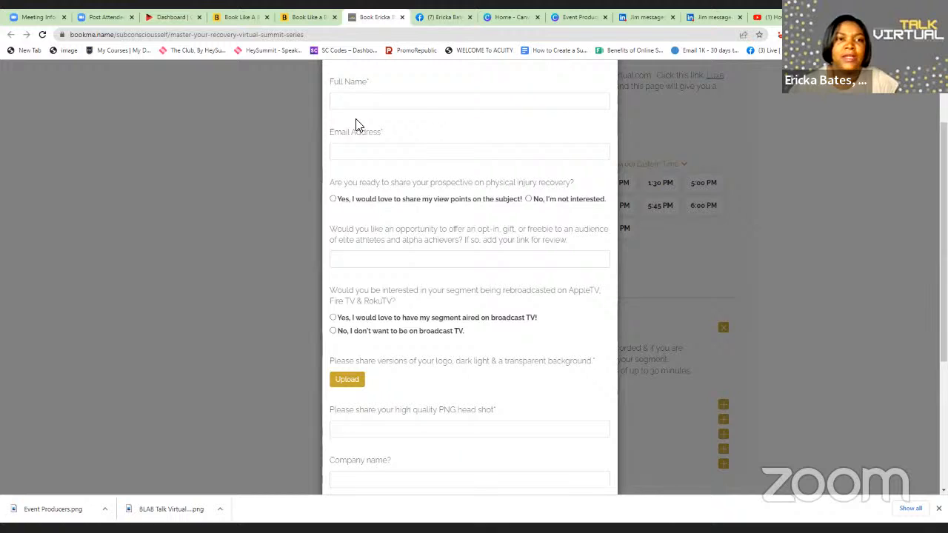
left_click(305, 23)
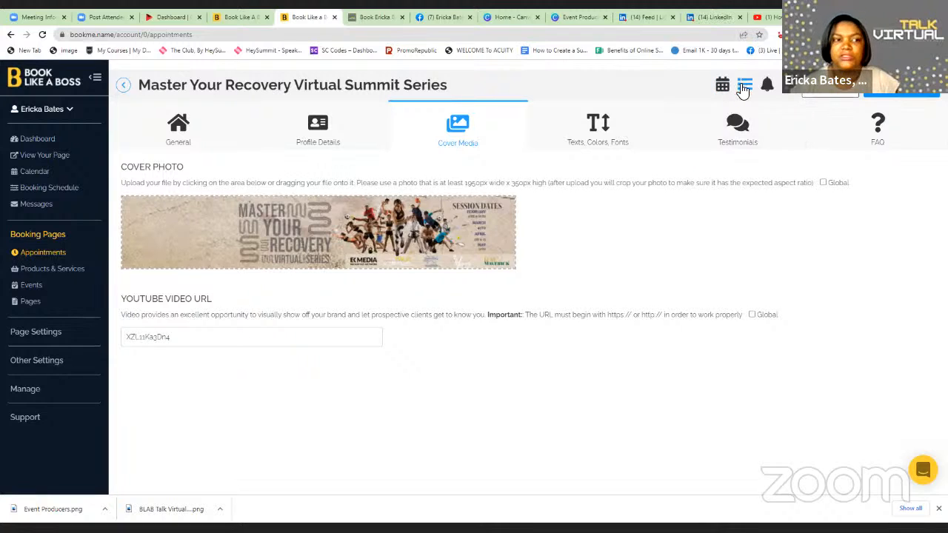
left_click(372, 22)
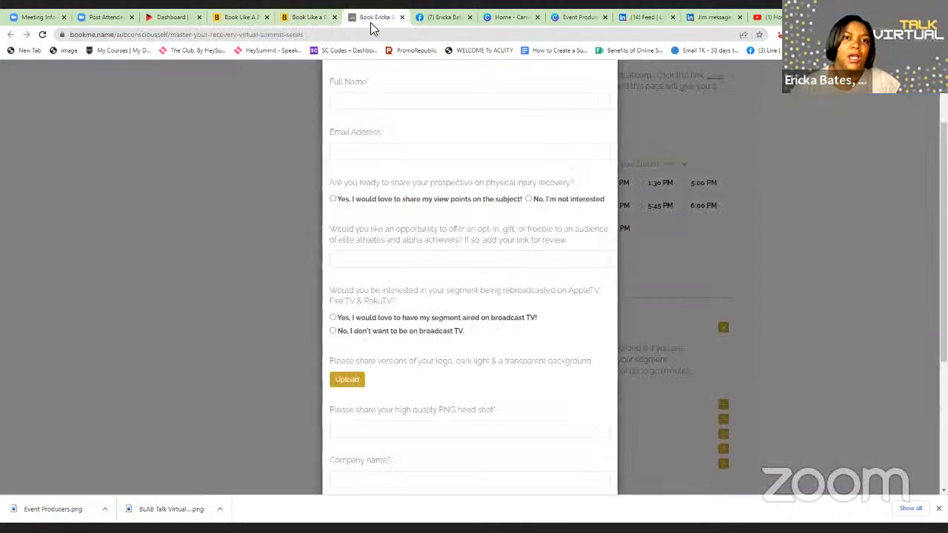
scroll(396, 226, "up", 3)
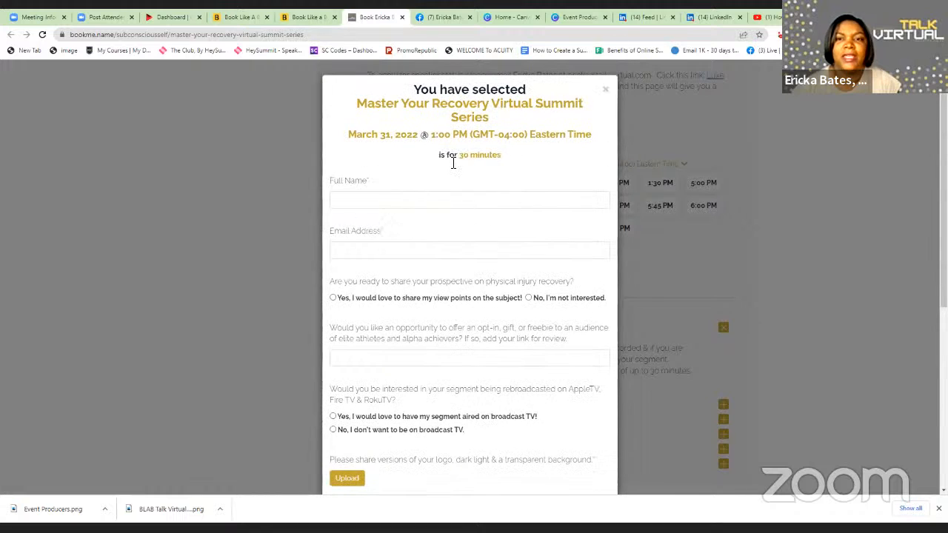
left_click(606, 90)
Step: Go back over the public page's event info, and open the summit appointment's General settings to examine the description text
scroll(525, 261, "up", 5)
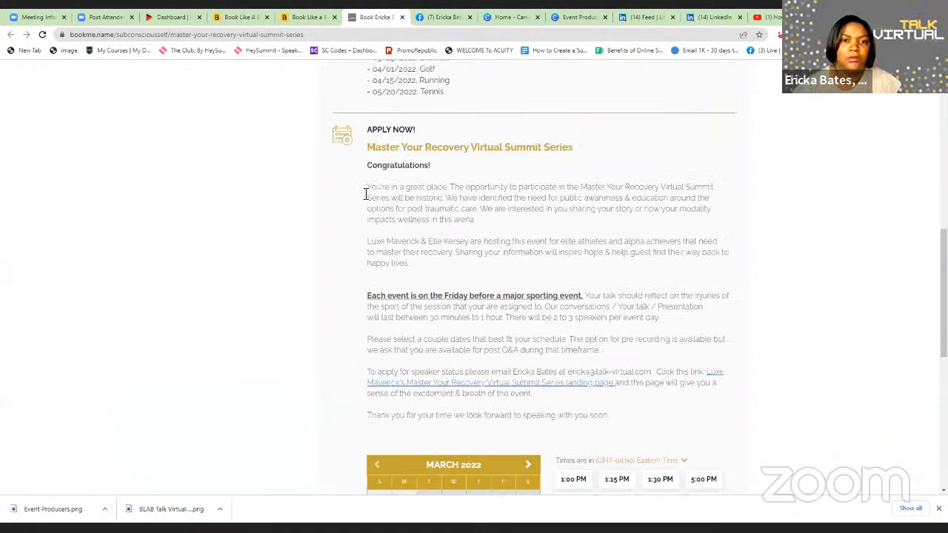
scroll(524, 280, "up", 3)
scroll(523, 280, "down", 1)
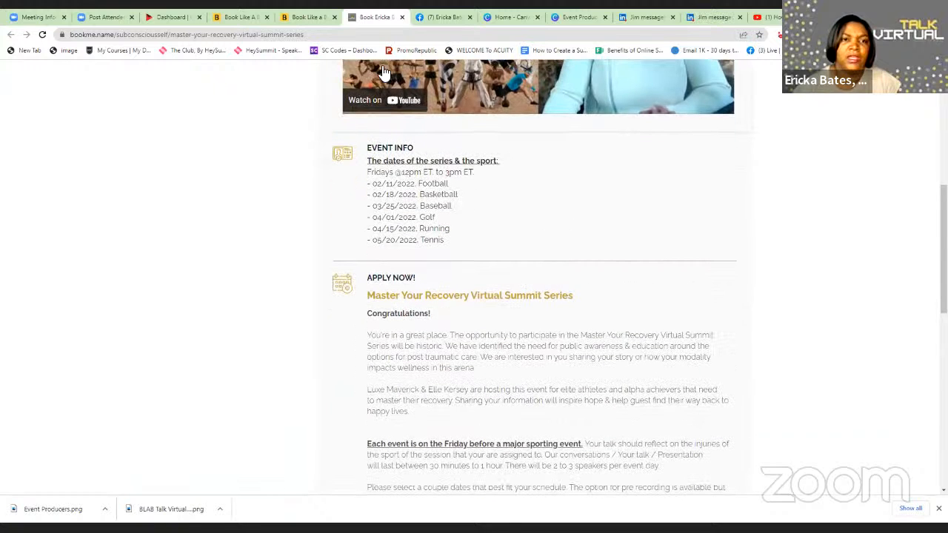
left_click(311, 16)
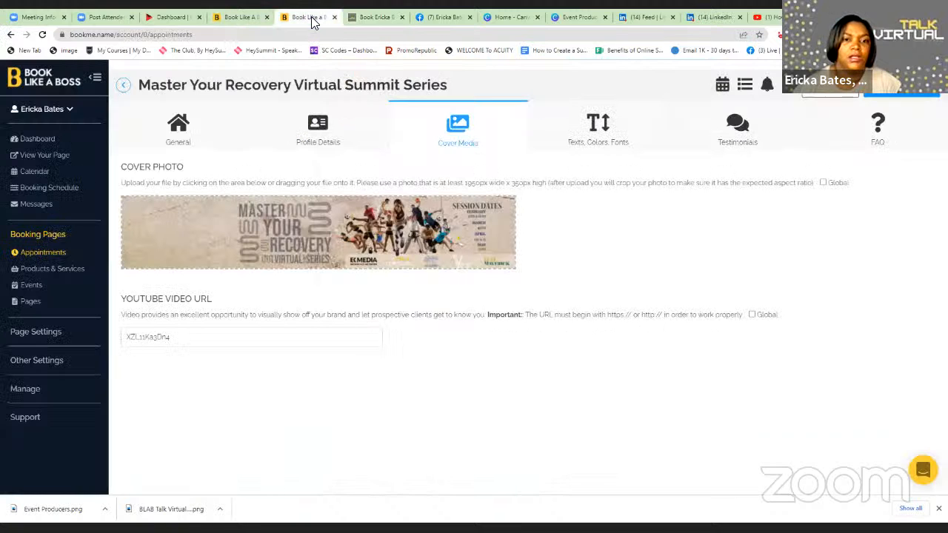
left_click(184, 133)
scroll(501, 330, "down", 3)
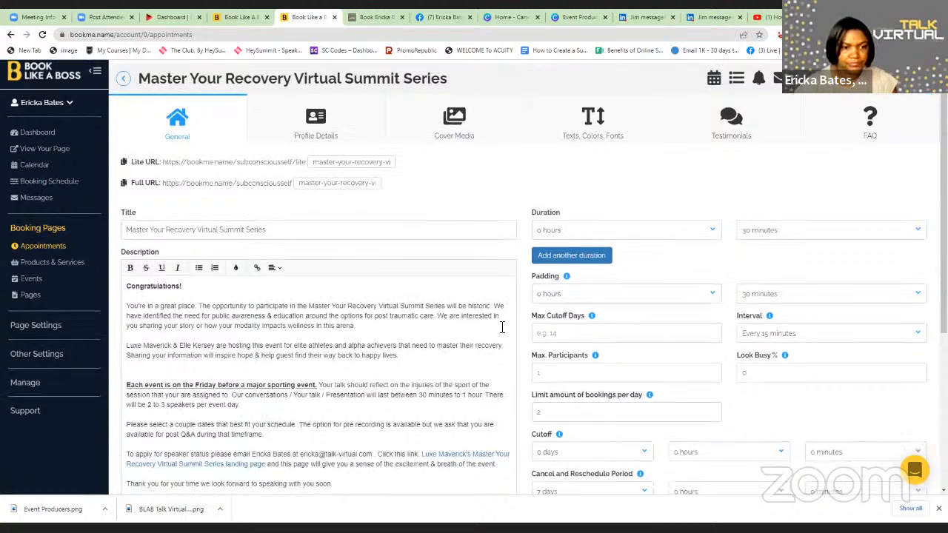
scroll(317, 271, "down", 1)
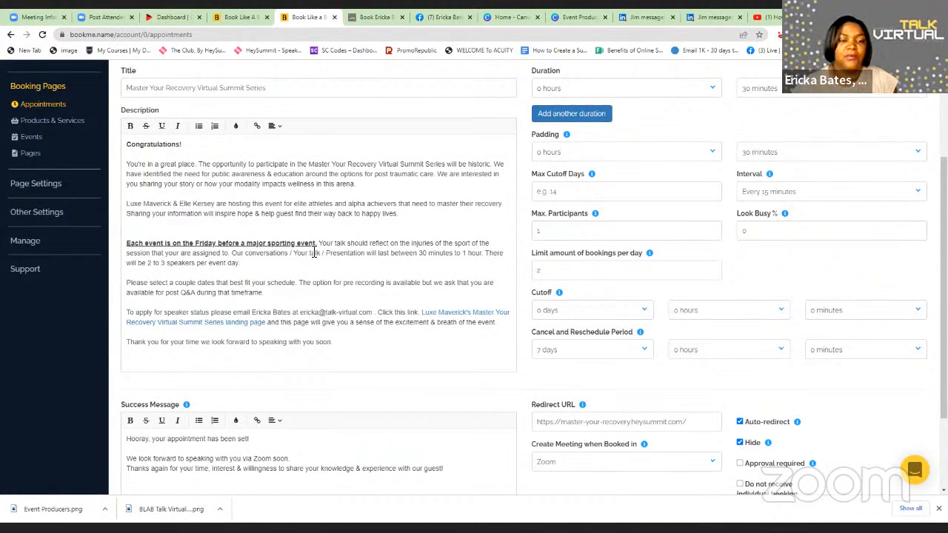
Step: Compare the application text on the public booking page with the description in the appointment's General settings
left_click(374, 17)
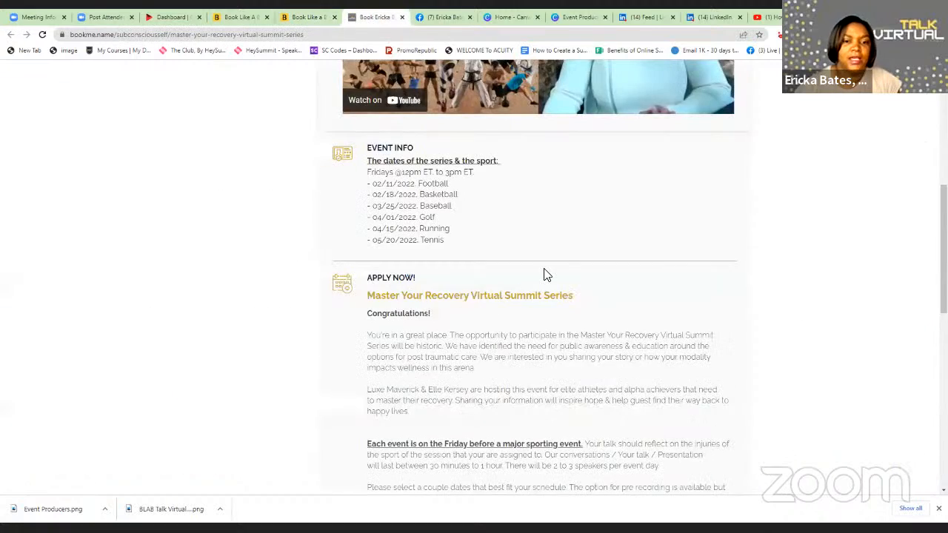
scroll(545, 275, "down", 1)
scroll(545, 274, "down", 2)
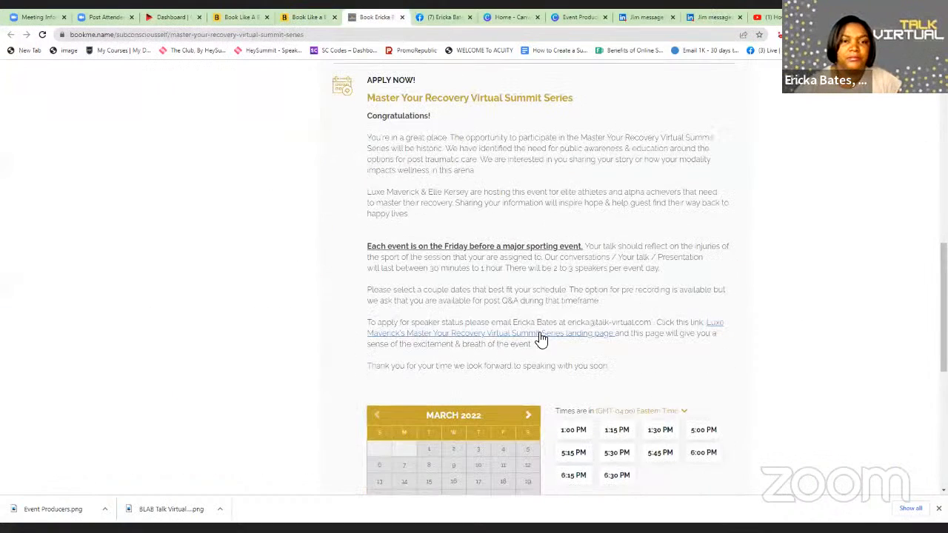
scroll(518, 315, "up", 4)
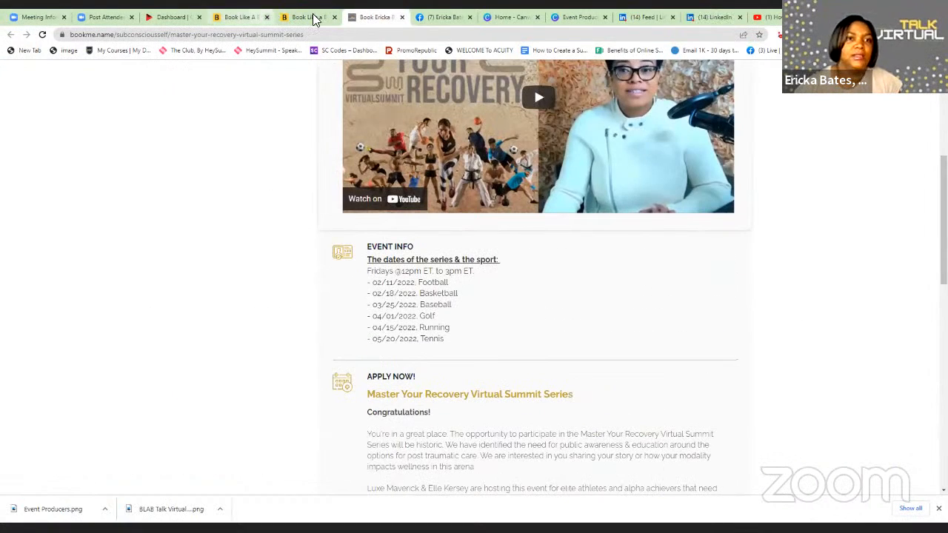
Step: Return to the appointment editor and review the General settings from the description down to the success message and redirect options
left_click(314, 17)
scroll(302, 254, "up", 2)
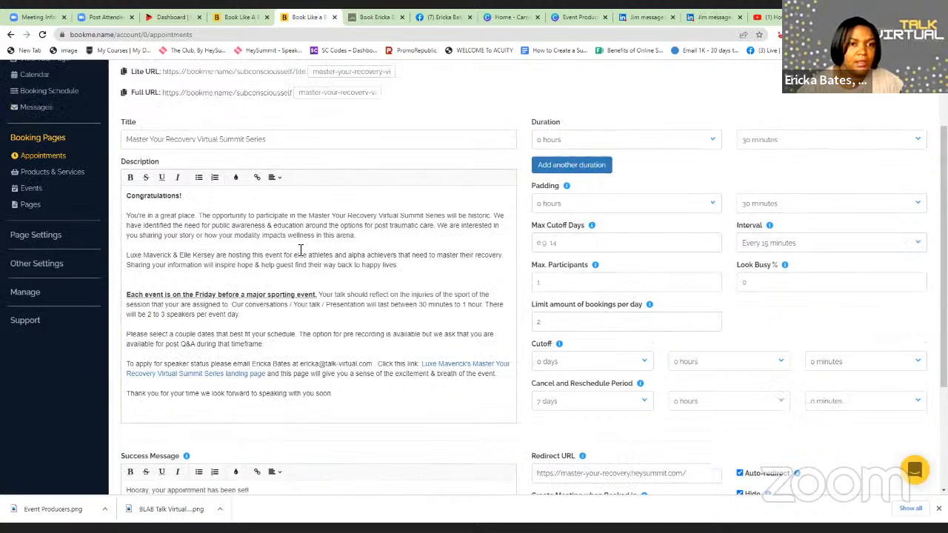
scroll(300, 248, "down", 2)
scroll(300, 249, "down", 2)
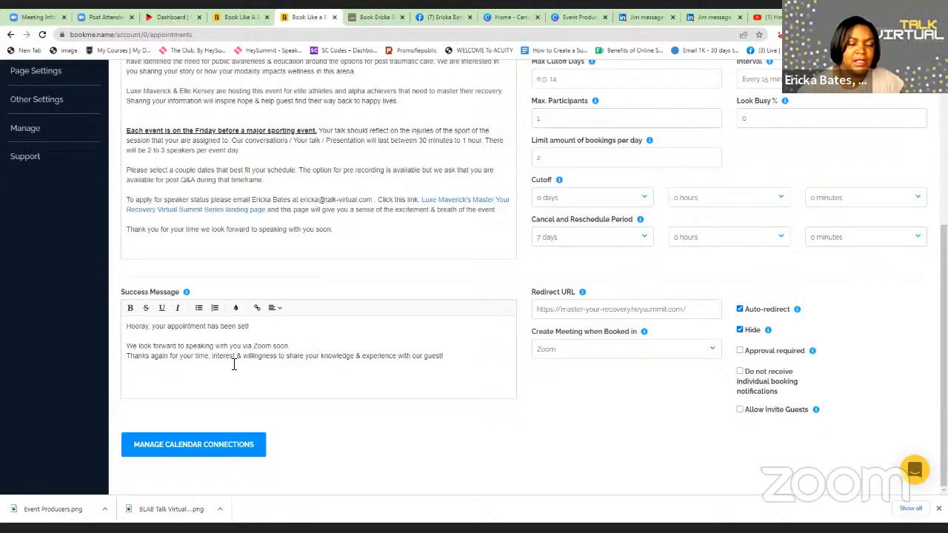
scroll(308, 361, "up", 4)
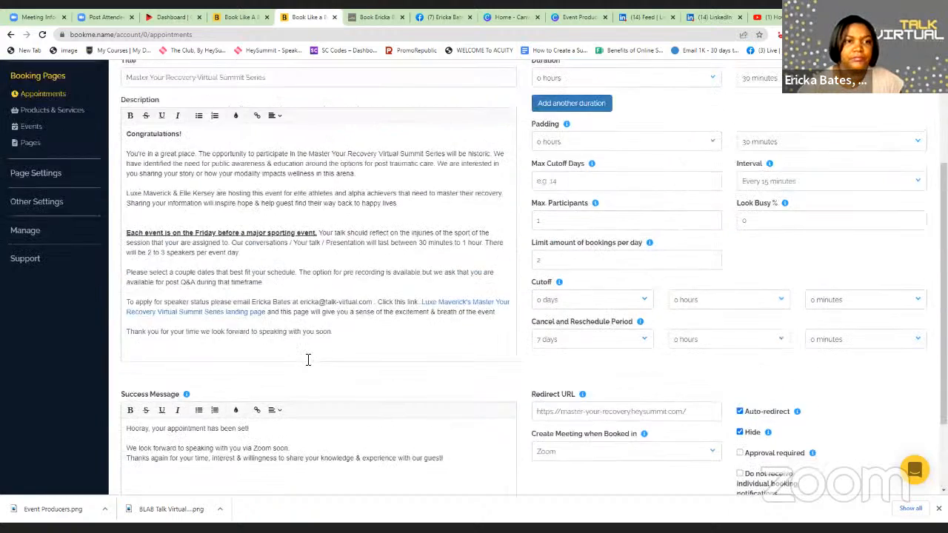
scroll(278, 340, "up", 2)
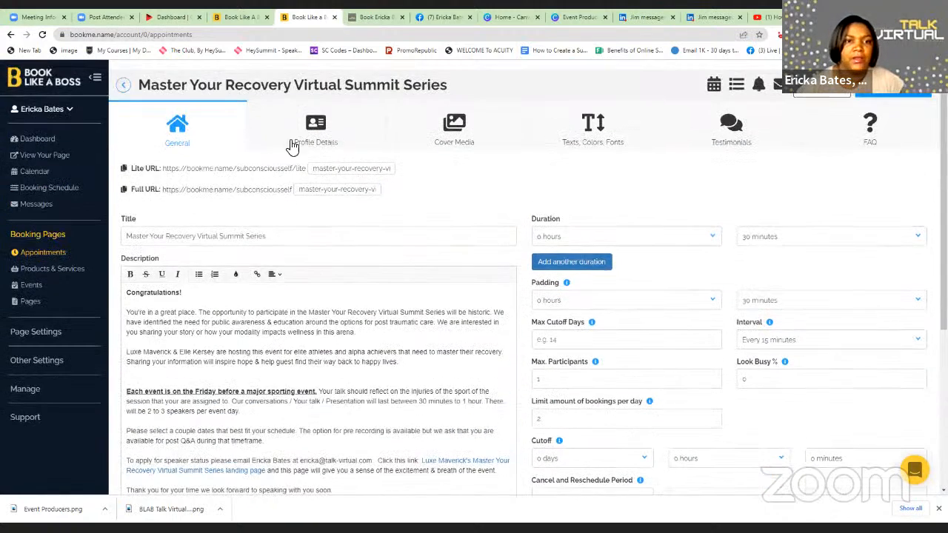
Step: Check the About Me text in Profile Details against the public page's event info, and return to the General settings
left_click(315, 127)
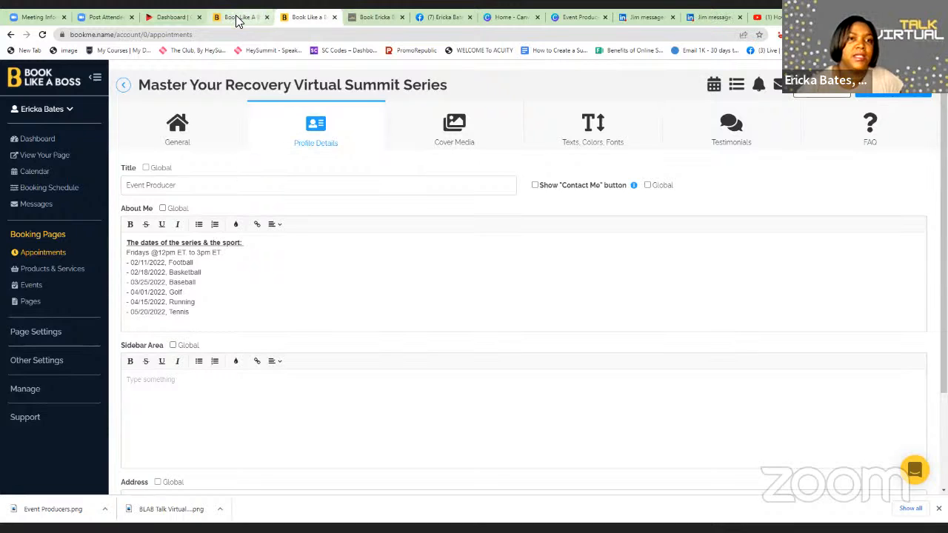
key("ctrl+Tab")
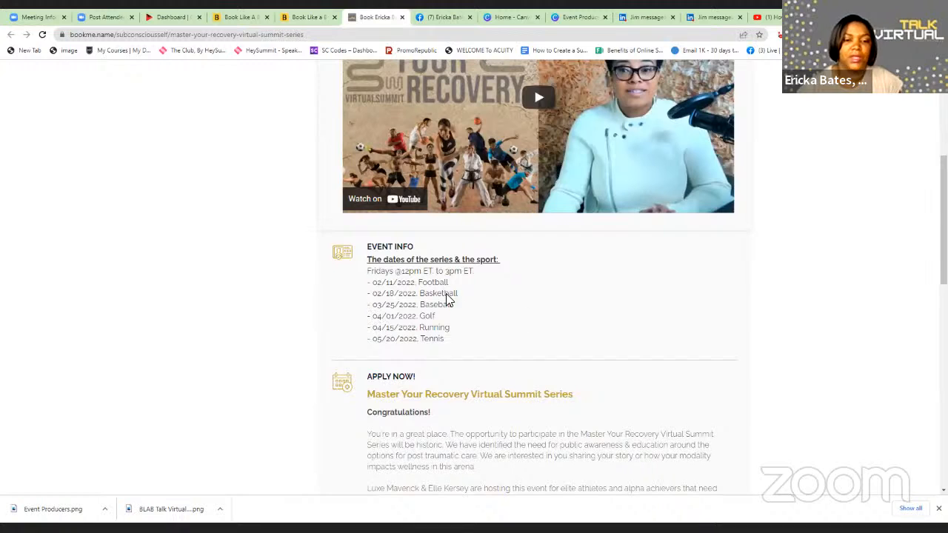
scroll(501, 363, "down", 3)
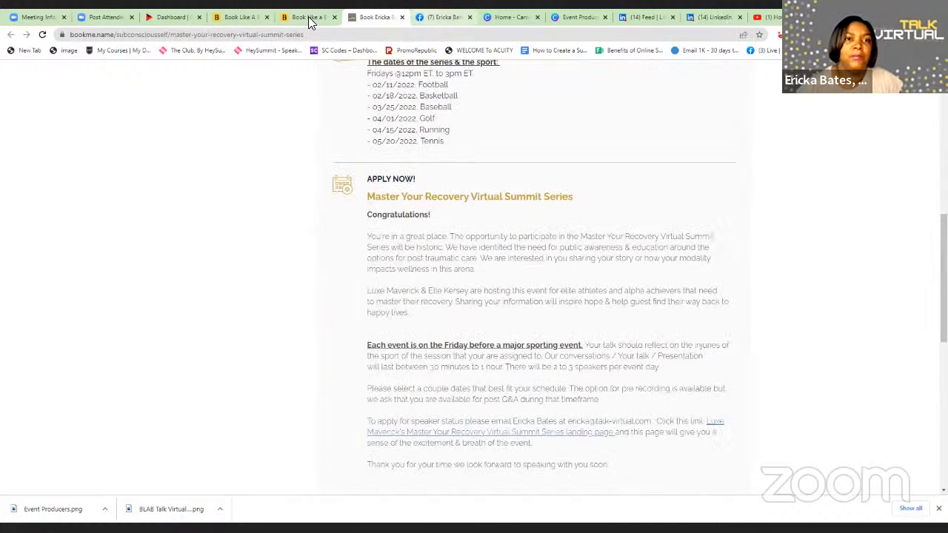
left_click(308, 18)
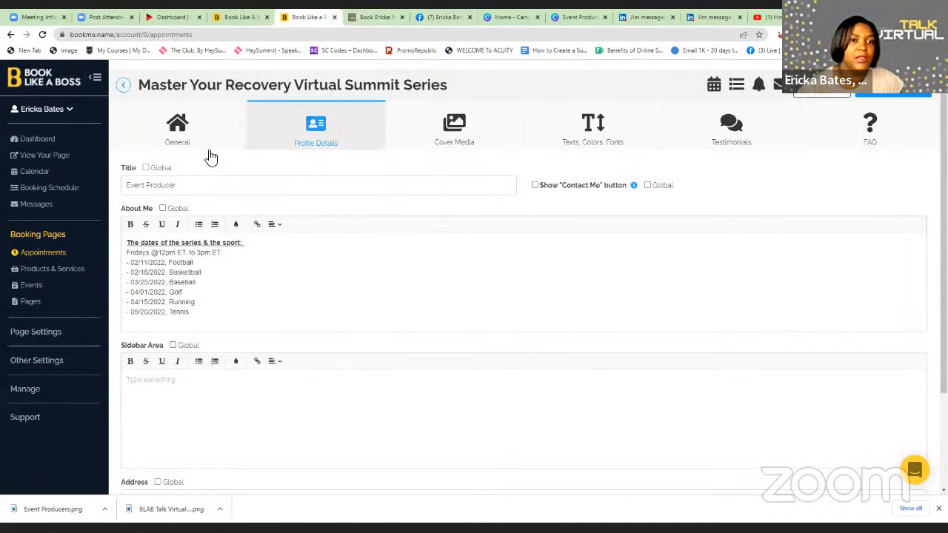
left_click(185, 133)
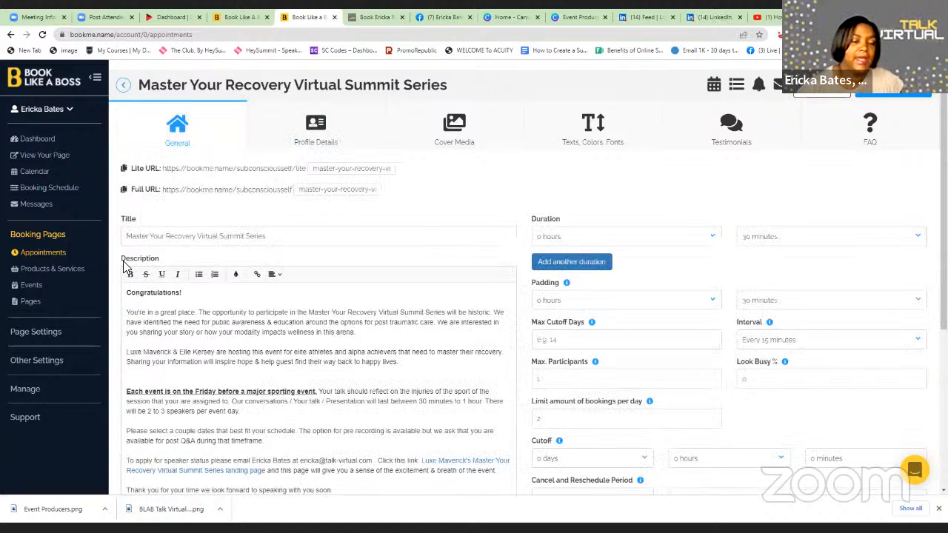
Step: Review the General settings down to the success message, and go over the public page's application text down to its booking calendar
scroll(292, 313, "down", 2)
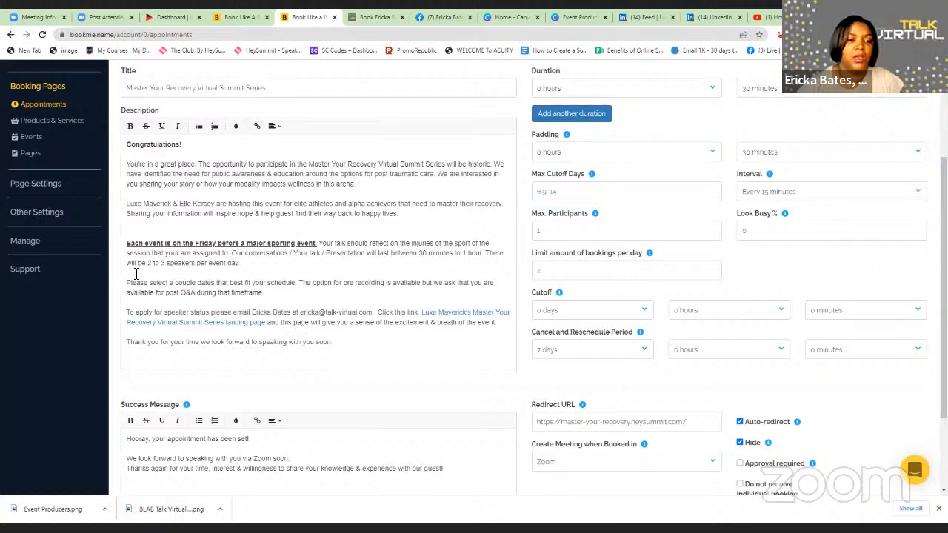
scroll(282, 325, "down", 2)
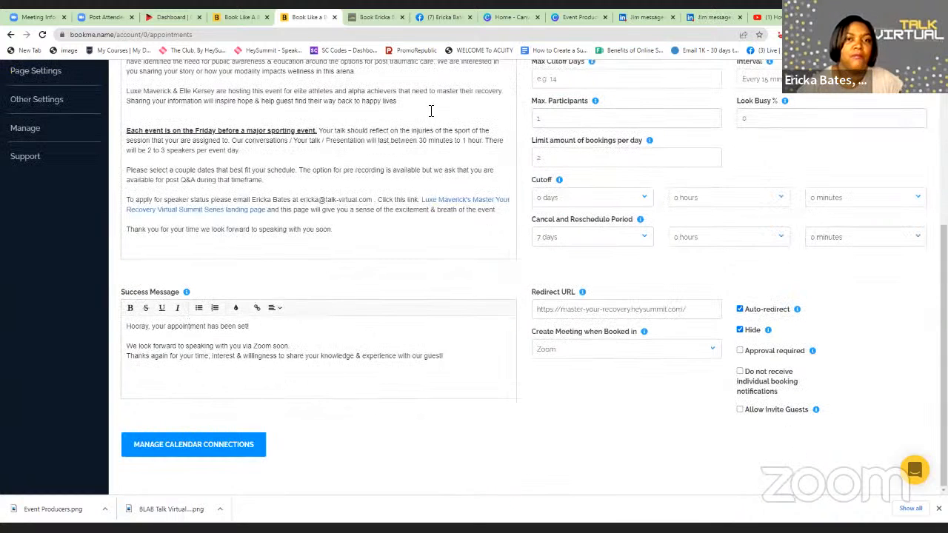
left_click(364, 18)
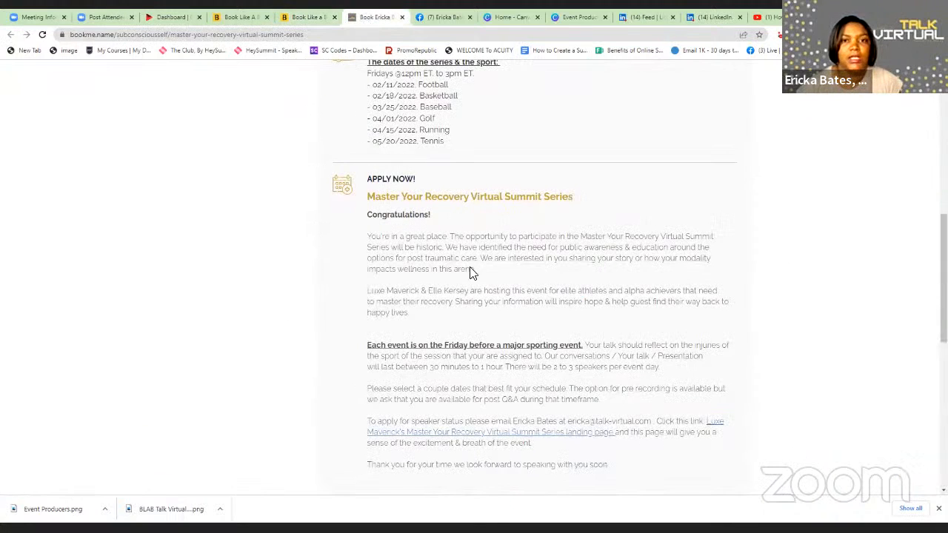
scroll(471, 272, "up", 5)
scroll(473, 275, "down", 5)
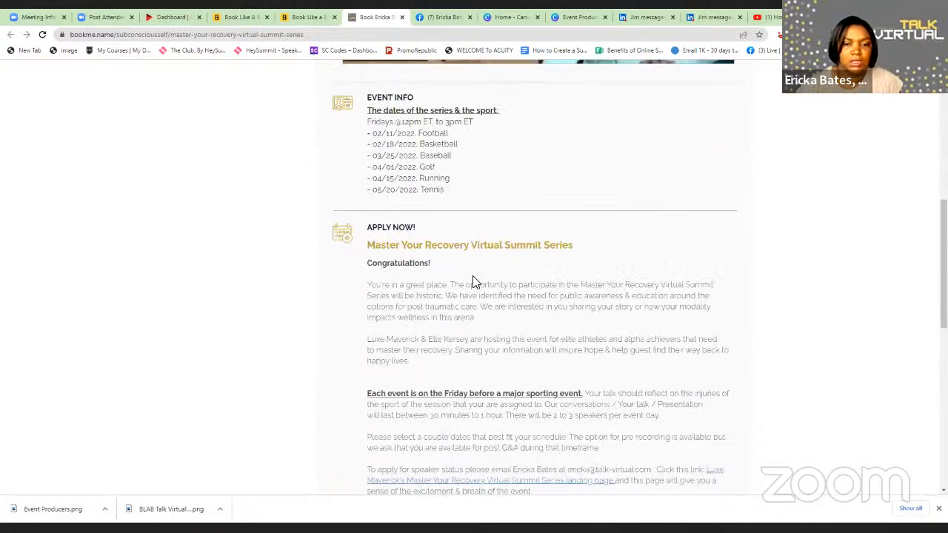
scroll(474, 283, "down", 4)
scroll(471, 277, "down", 1)
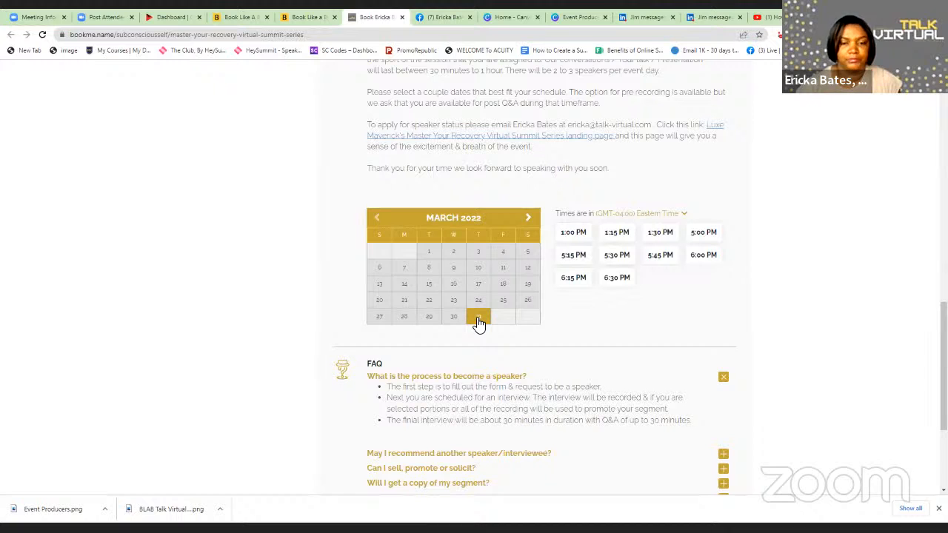
Step: Open the application form for the 1:00 PM slot on March 31, 2022 and look through its questions
left_click(570, 234)
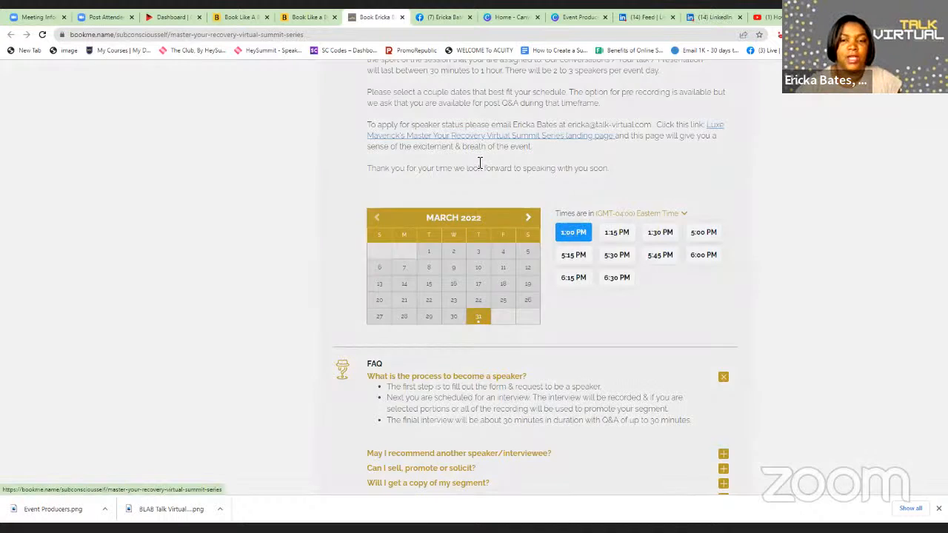
scroll(478, 167, "down", 3)
scroll(478, 167, "up", 2)
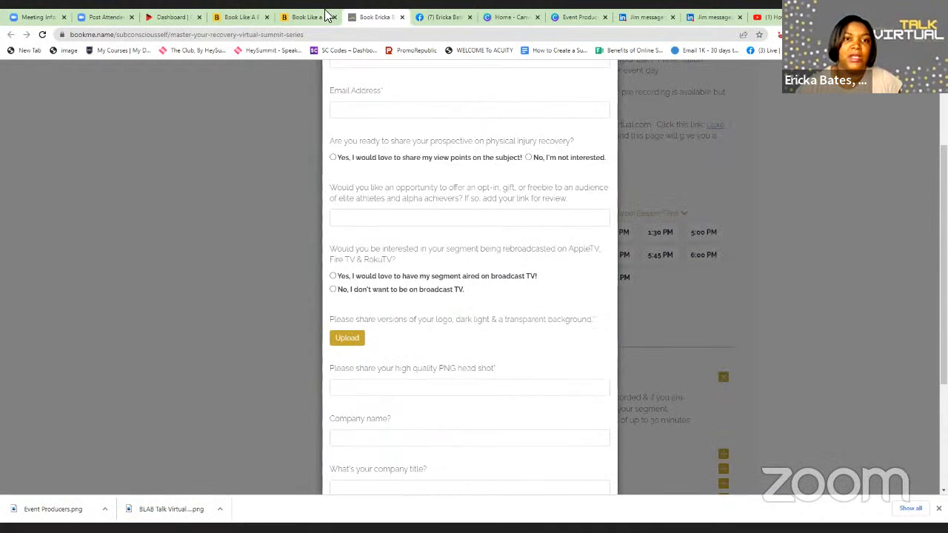
Step: Open the summit appointment's Custom Fields and compare the listed questions with those on the public application form
left_click(303, 23)
scroll(770, 107, "up", 10)
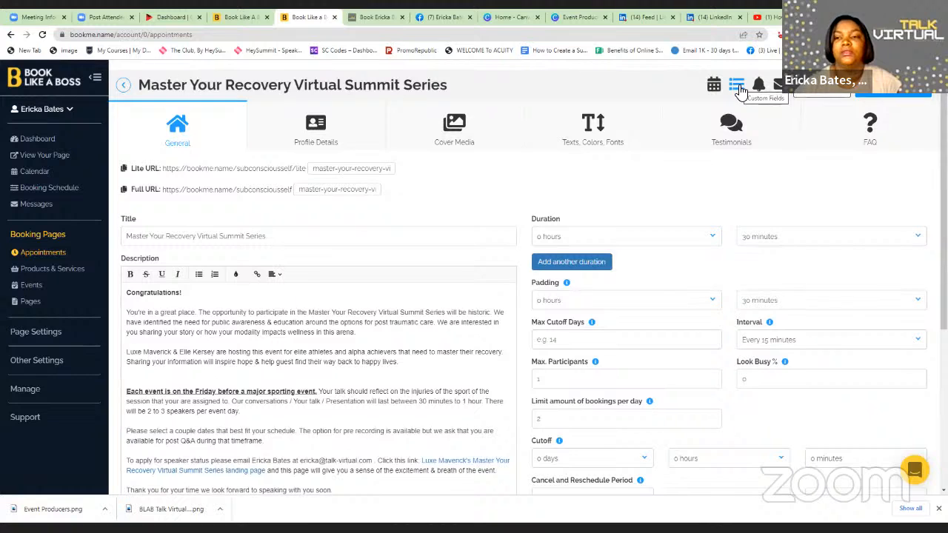
left_click(739, 87)
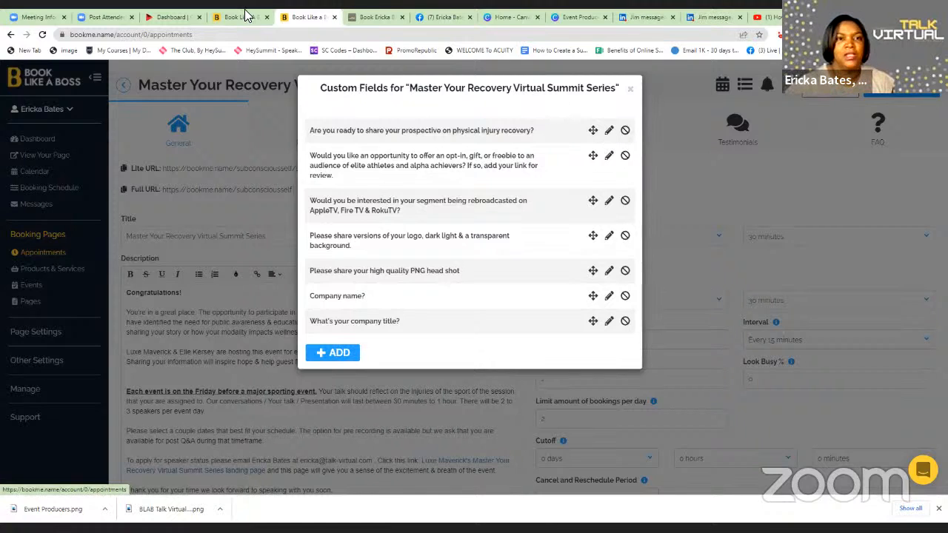
left_click(368, 17)
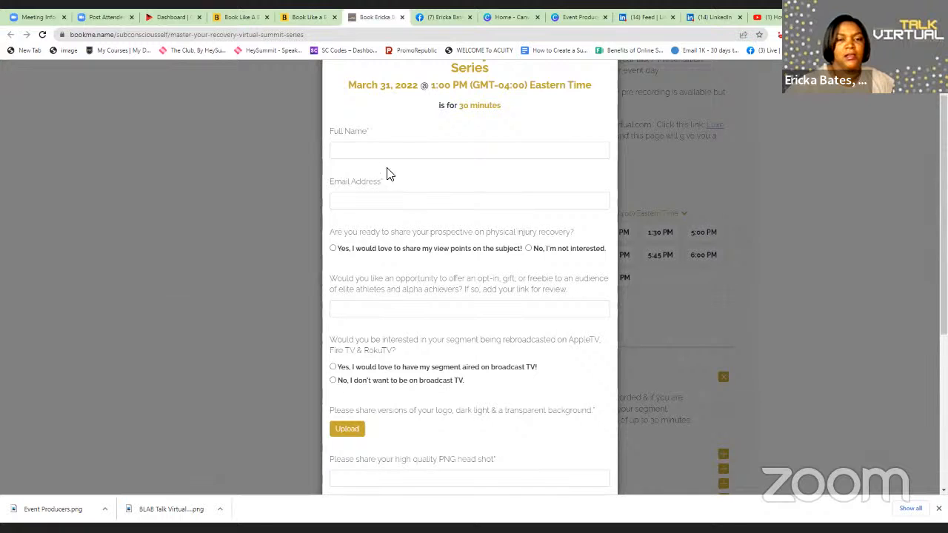
left_click(305, 16)
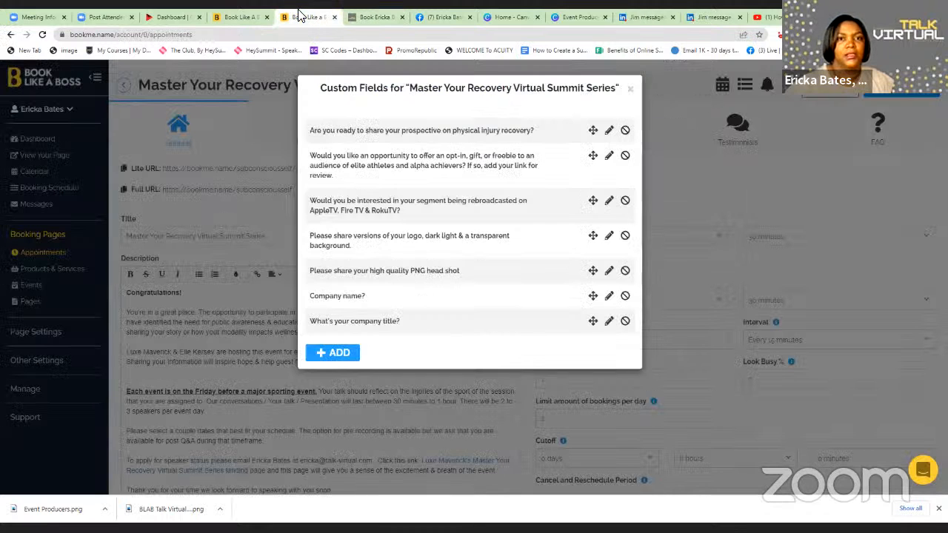
Step: Open the custom field about sharing a perspective on physical injury recovery for editing and read its name through to the end
left_click(609, 132)
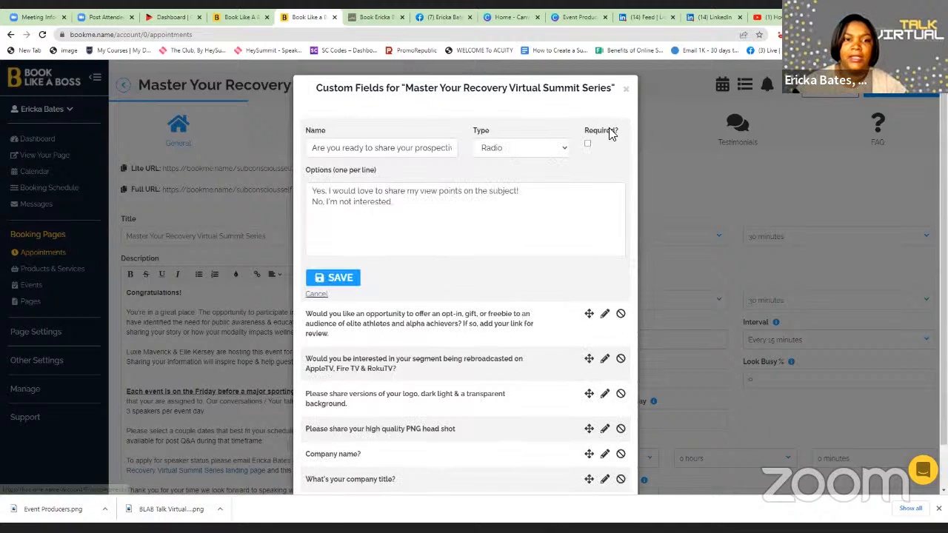
left_click(449, 150)
key("Right")
key("Right")
key("Right")
key("Right")
key("Right")
key("Right")
key("Right")
key("Right")
key("Right")
key("Right")
key("Right")
key("Right")
key("Right")
key("Right")
key("Right")
key("Right")
key("Right")
key("Right")
key("Right")
key("Right")
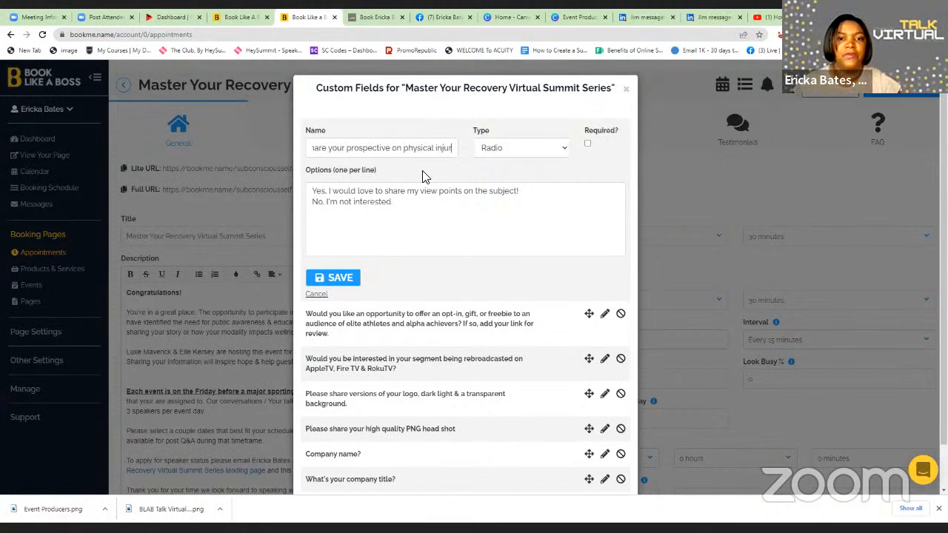
key("Right")
key("Right")
key("Right")
key("Right")
key("Right")
key("Right")
key("Right")
key("Right")
key("Right")
key("Right")
key("Right")
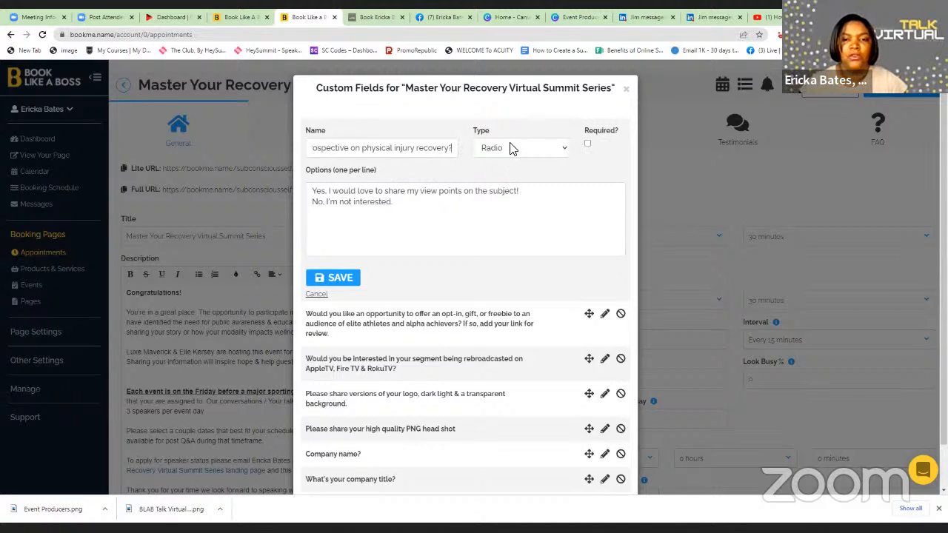
Step: Try out both the Yes and No answers to the physical injury recovery question on the public application form
left_click(377, 17)
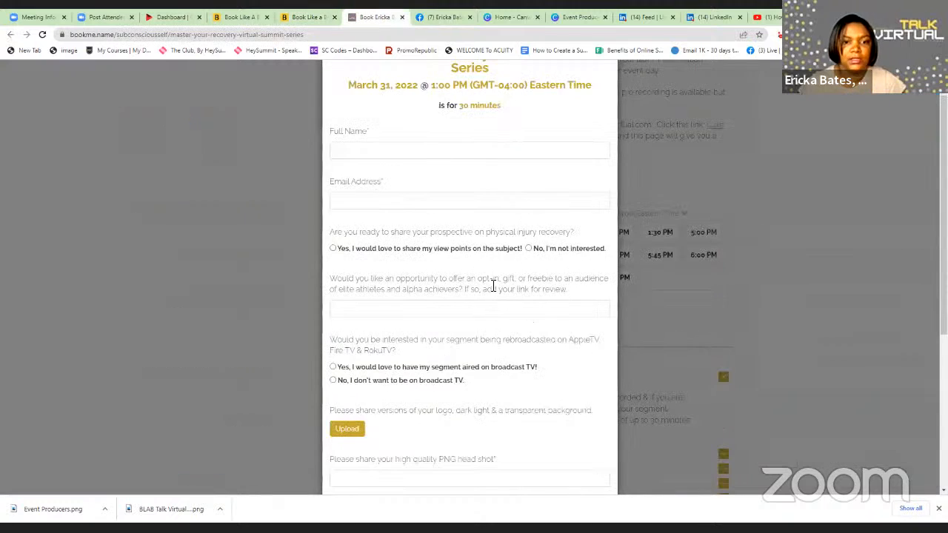
scroll(490, 264, "down", 2)
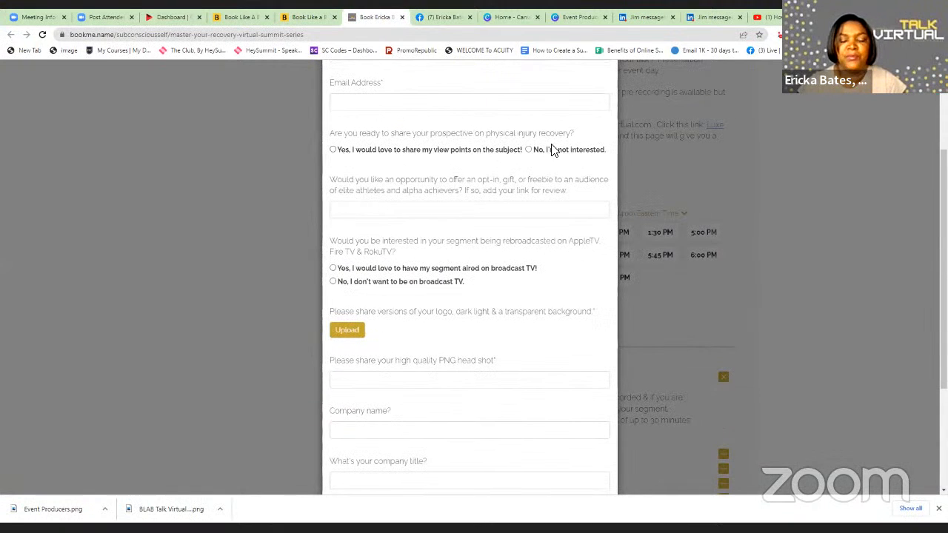
left_click(459, 151)
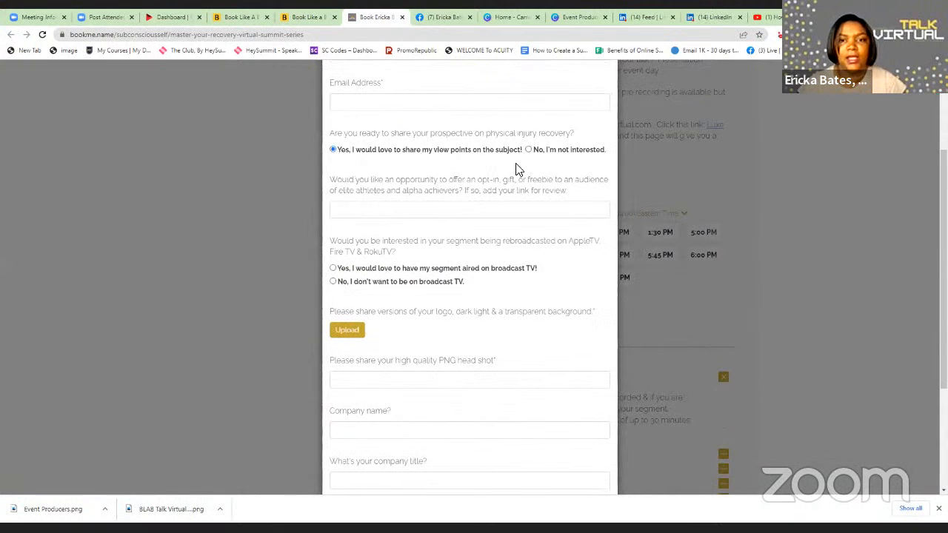
left_click(529, 149)
left_click(378, 151)
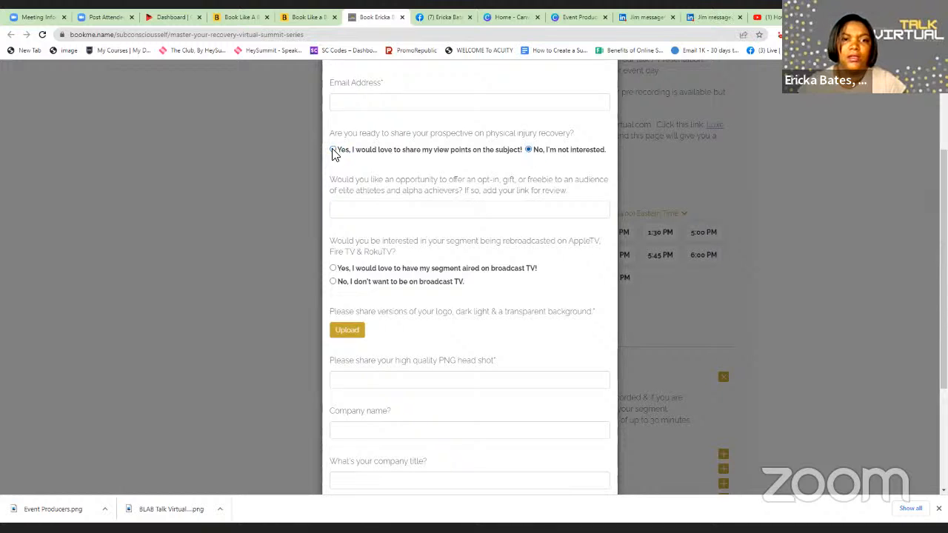
Step: Return to the physical injury recovery custom field and examine the available field types, keeping it as Radio
left_click(297, 21)
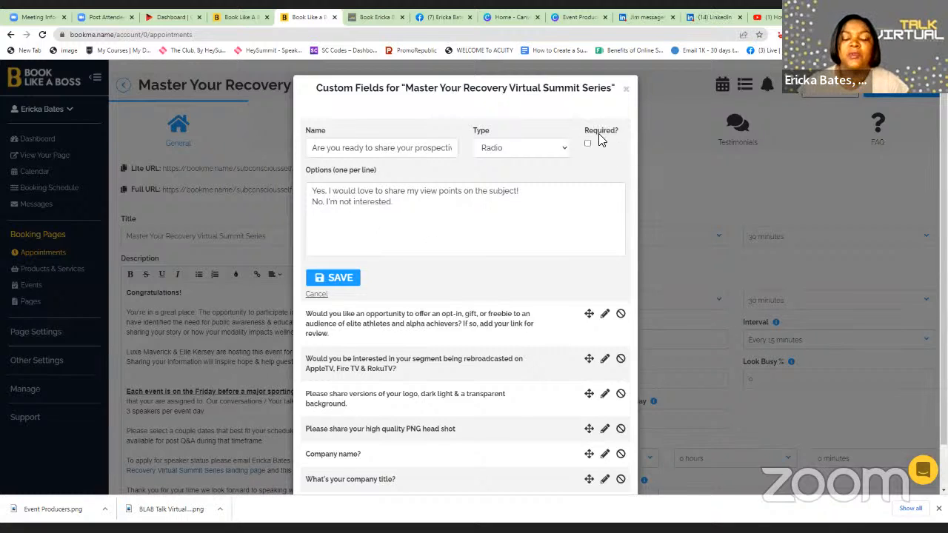
left_click(563, 152)
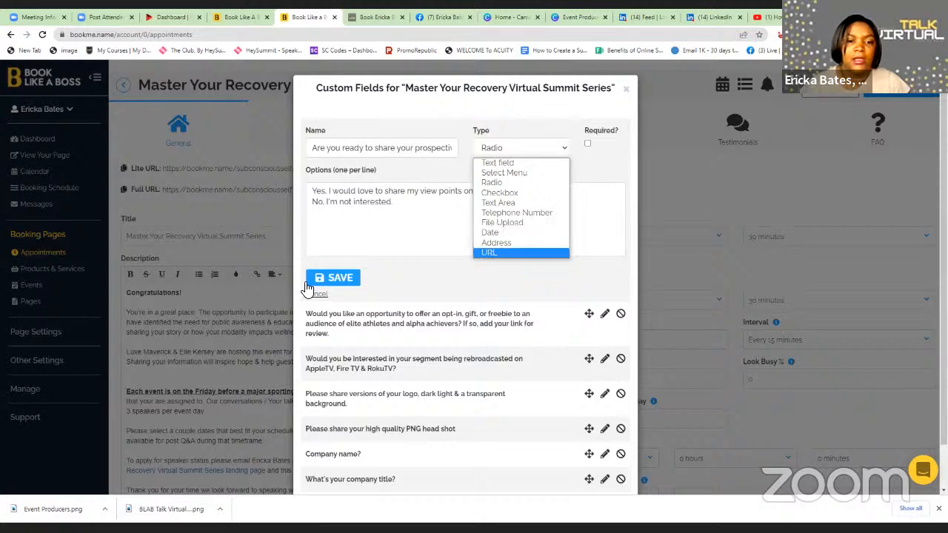
left_click(465, 267)
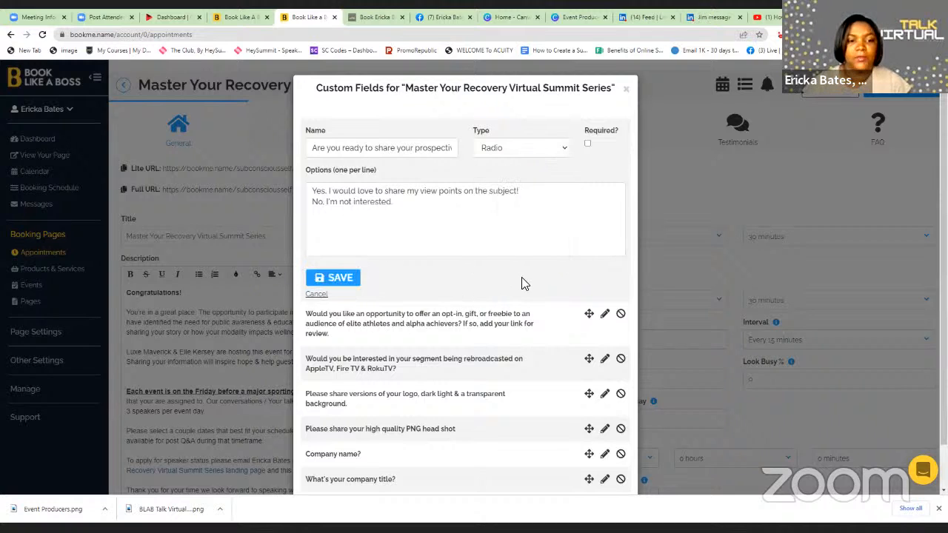
scroll(523, 282, "down", 1)
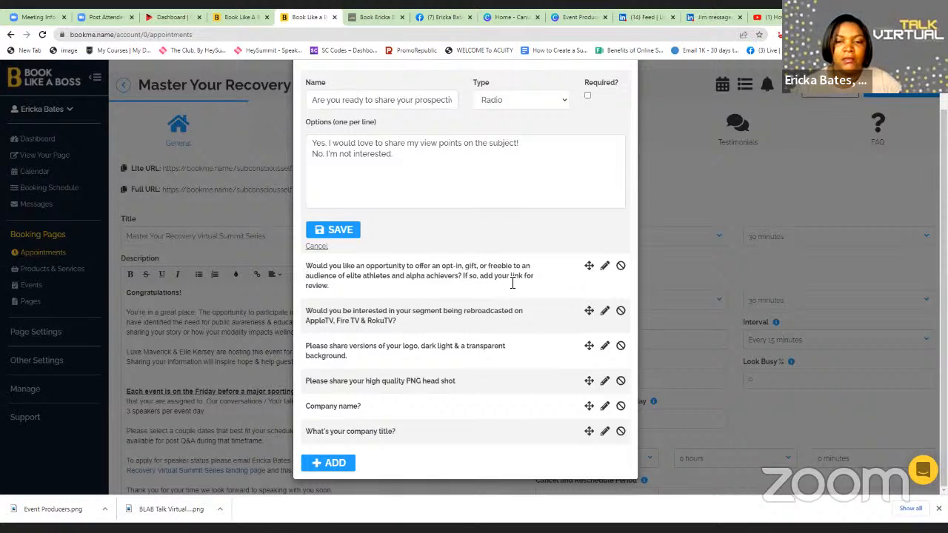
Step: Open the custom field about offering an opt-in, gift or freebie, read its full name and check its type options, keeping URL
left_click(605, 266)
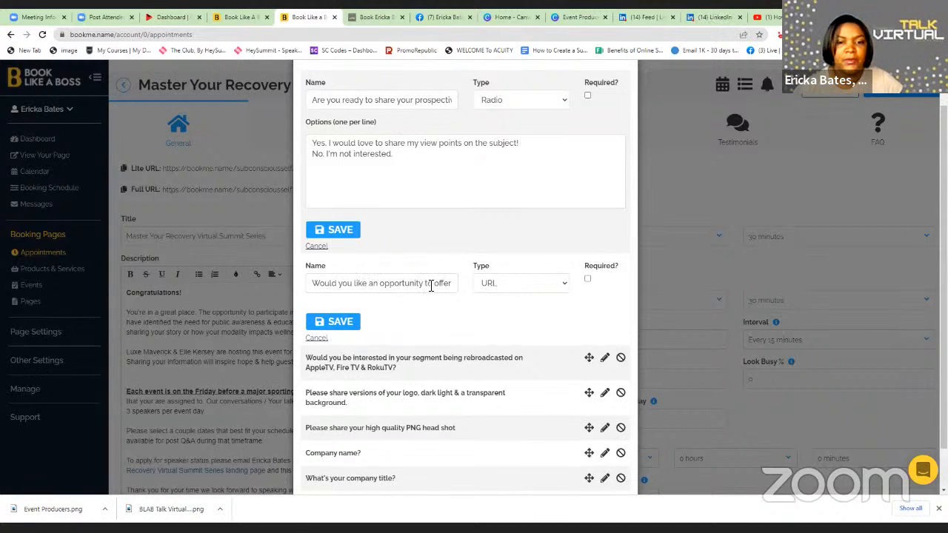
type("an")
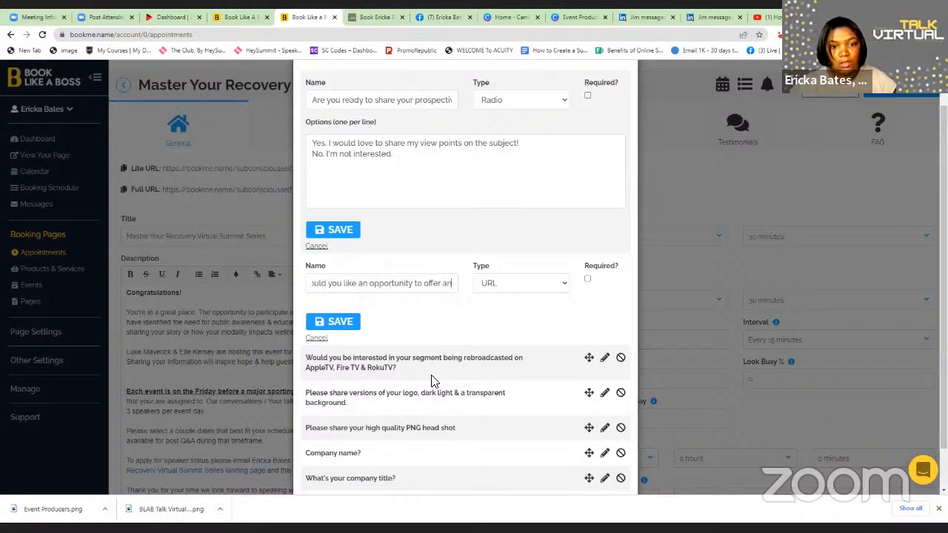
type(" opt-in, gift, or freebie to an")
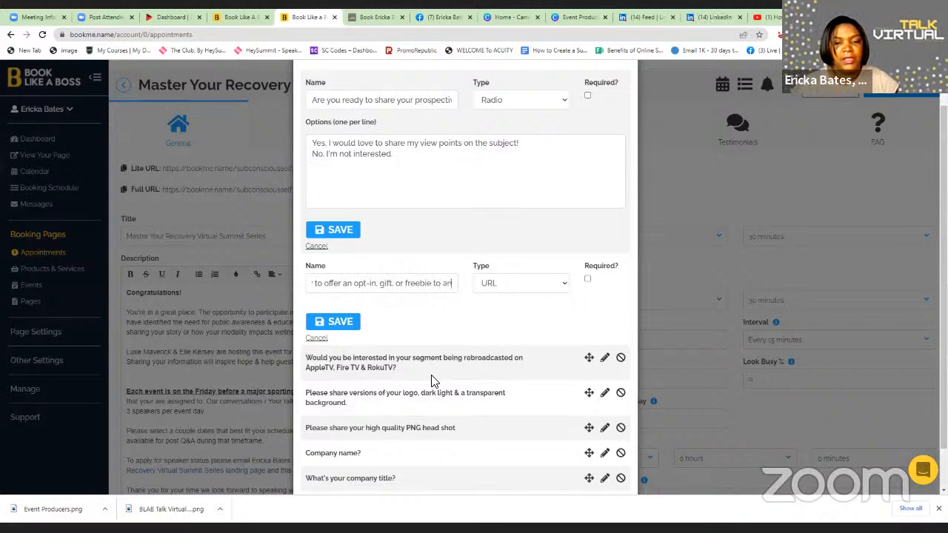
type(" audience of elite")
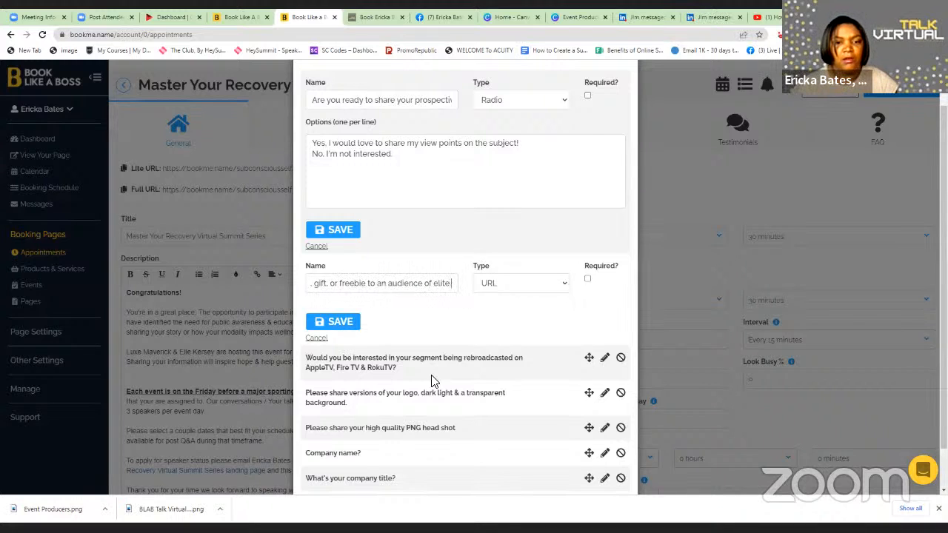
type(" athletes and alpha ach")
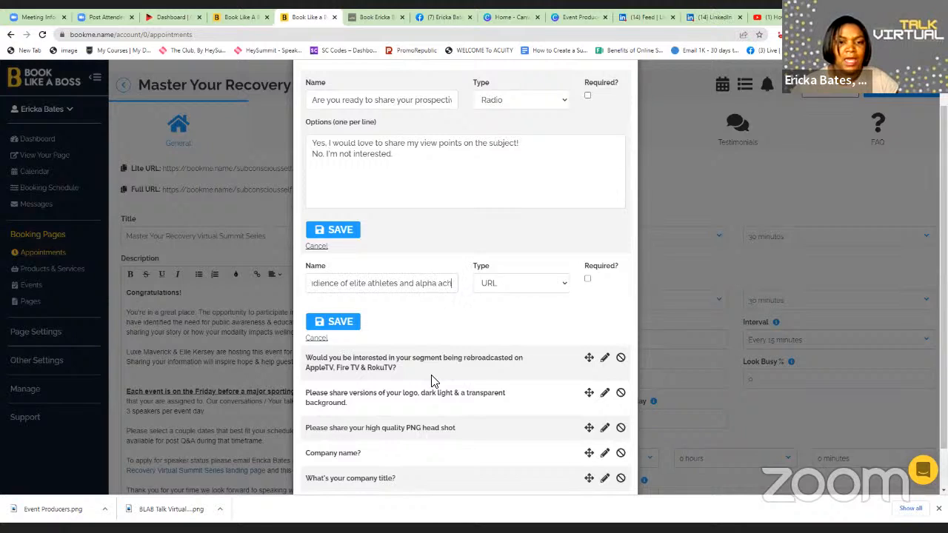
type("ievers? If so, add your link f")
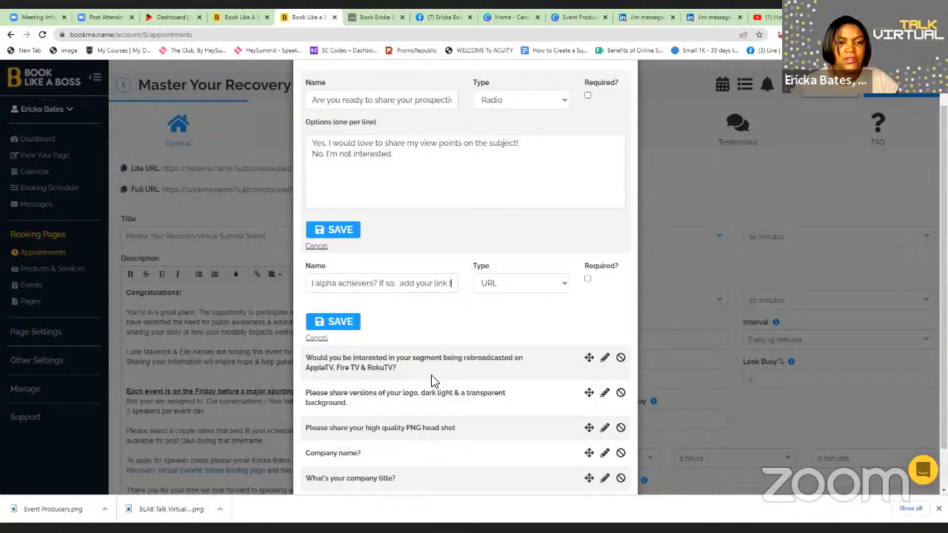
type("or review")
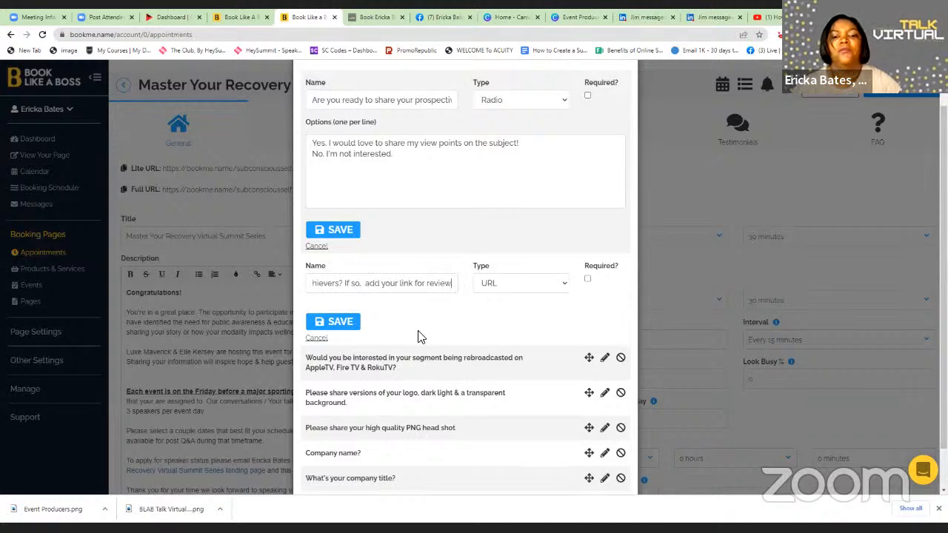
type(".")
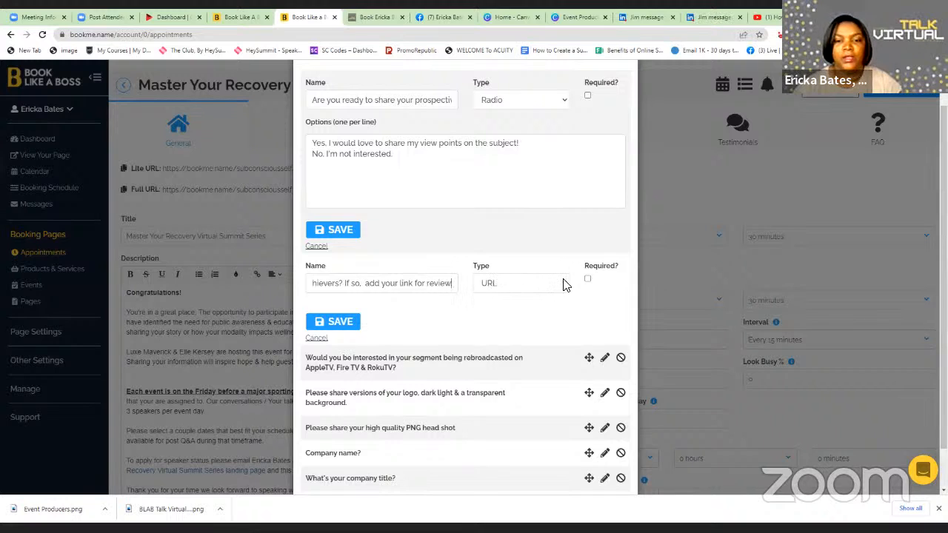
left_click(525, 287)
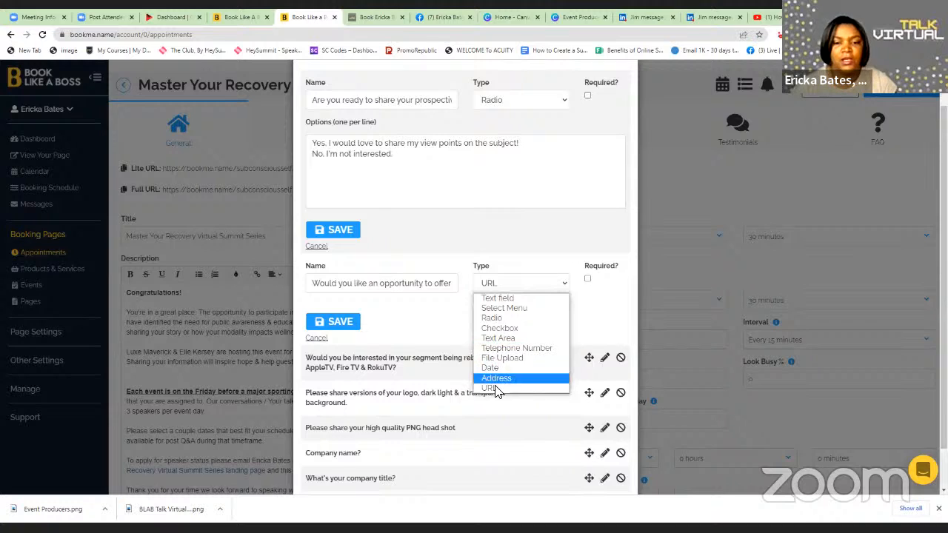
left_click(398, 329)
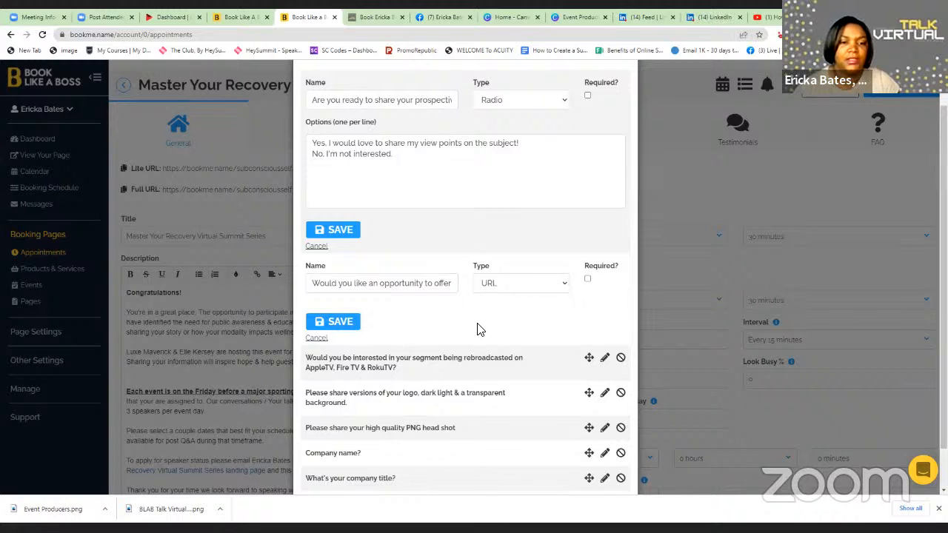
Step: Open the custom field about rebroadcasting the segment on AppleTV, Fire TV and RokuTV for editing and read its full name
scroll(478, 330, "down", 1)
left_click(605, 311)
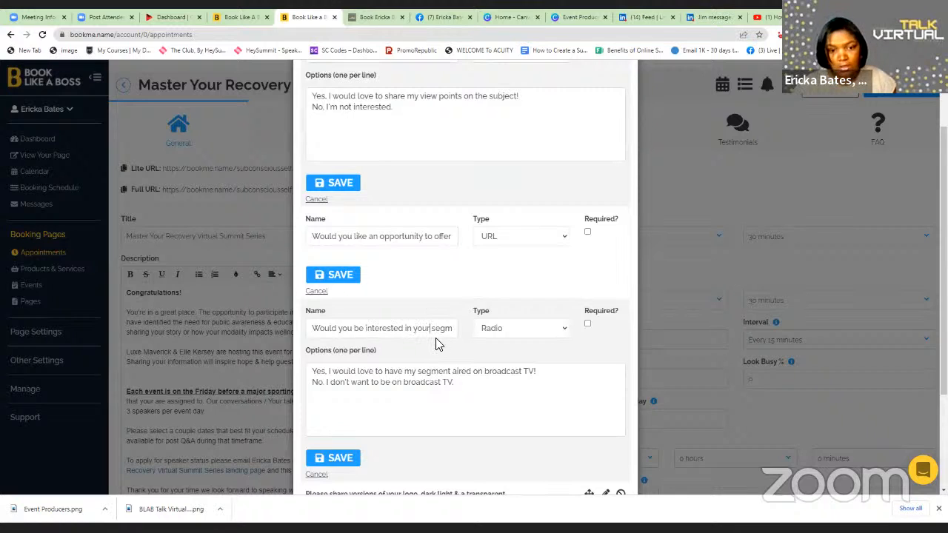
key("Right")
key("Right")
key("Right")
key("Right")
key("Right")
key("Right")
key("Right")
key("Right")
key("Right")
key("Right")
key("Right")
key("Right")
key("Right")
key("Right")
key("Right")
key("Right")
key("Right")
key("Right")
key("Right")
key("Right")
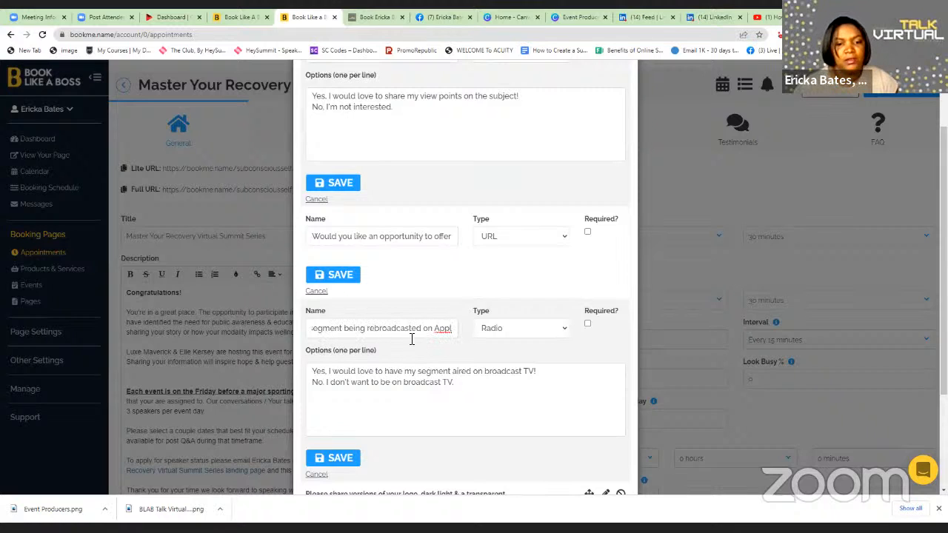
key("Right")
key("Right")
key("Right")
key("Right")
key("Right")
key("Right")
key("Right")
key("Right")
key("Right")
key("Right")
key("Right")
key("Right")
key("Right")
key("Right")
key("Right")
key("Right")
key("Right")
key("Right")
key("Right")
key("Right")
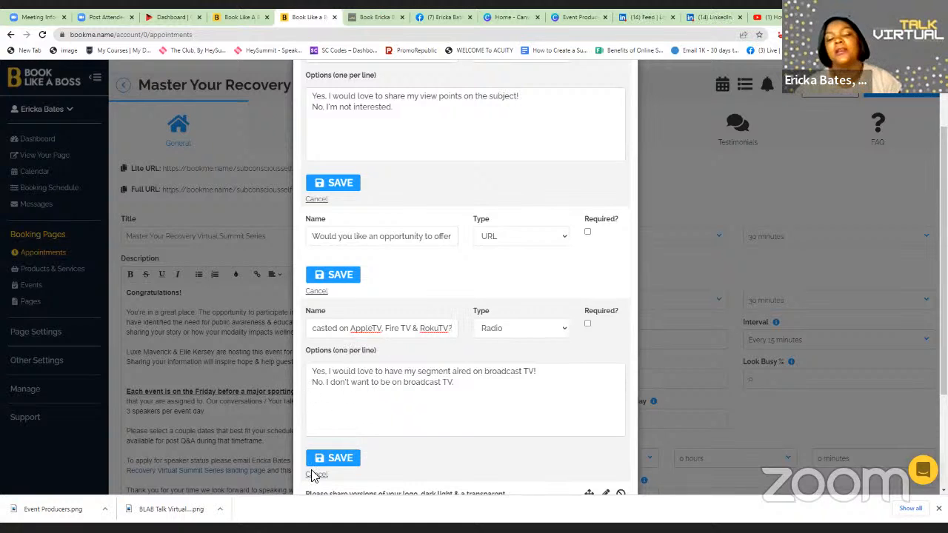
Step: Review the opened custom fields, then open the logo versions field for editing to show its File Upload type and required setting
scroll(445, 297, "down", 2)
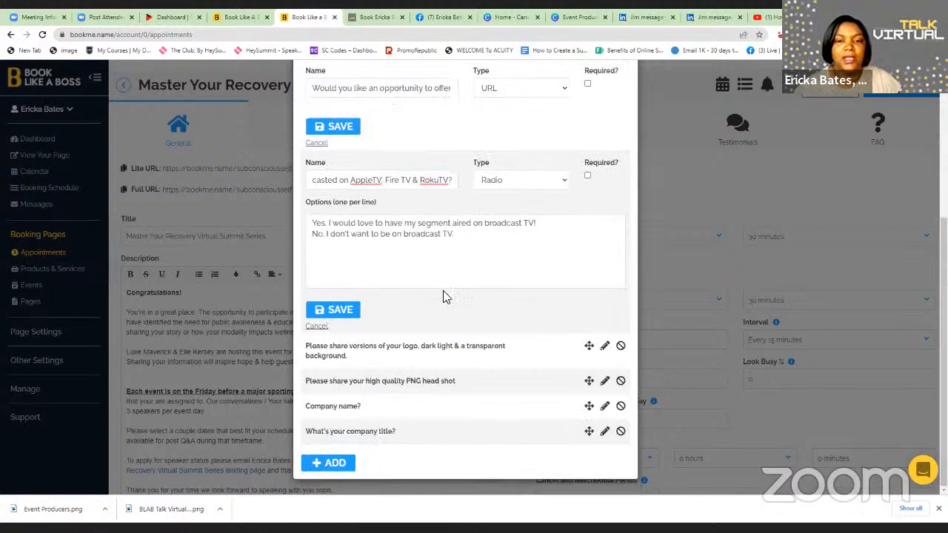
scroll(618, 304, "up", 3)
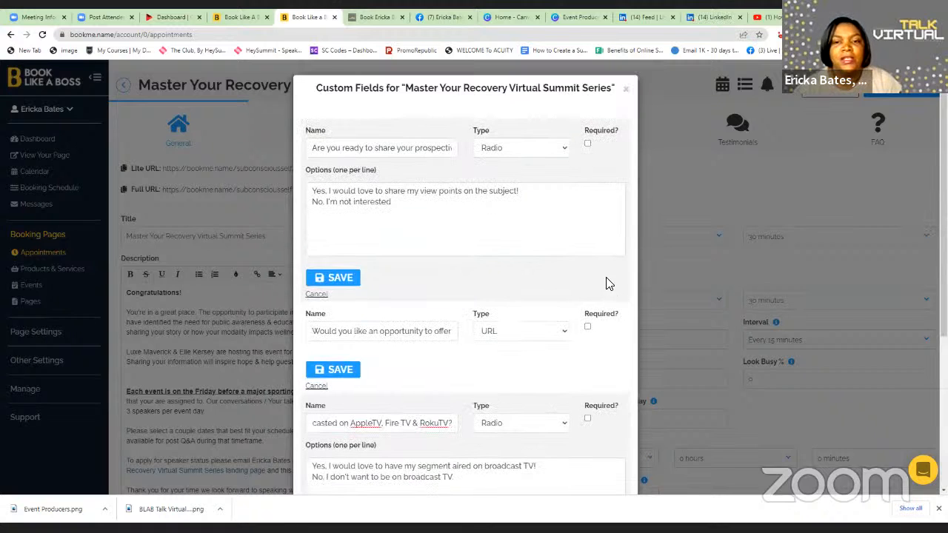
scroll(608, 262, "down", 3)
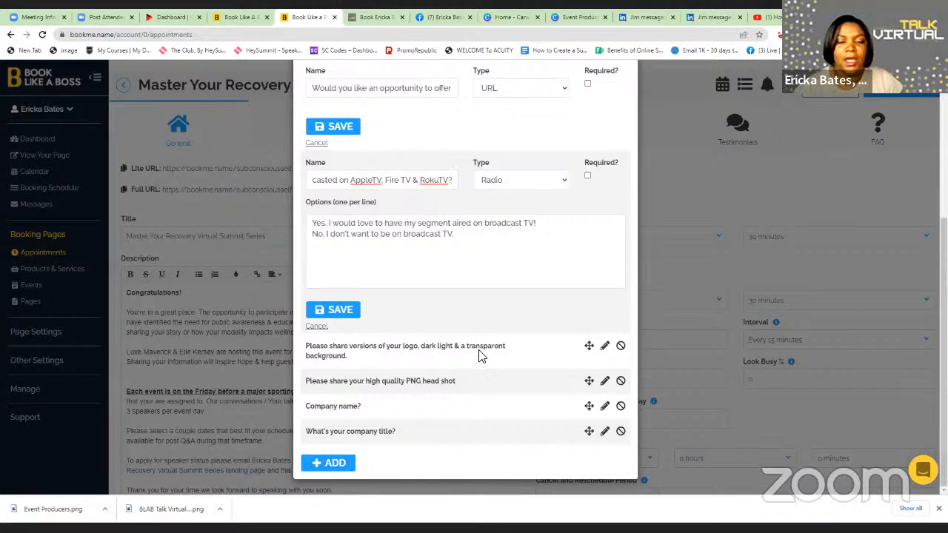
left_click(604, 350)
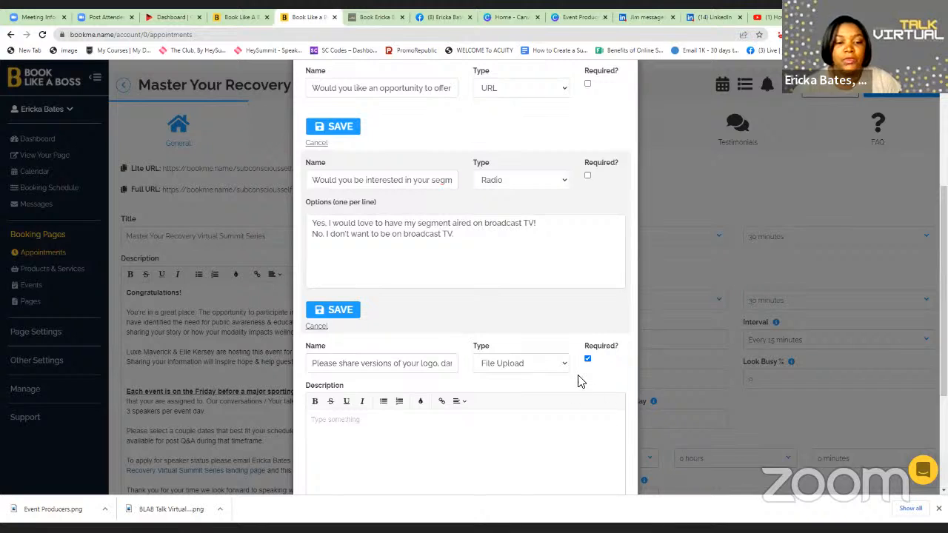
Step: Open the PNG head shot custom field and check its type options, keeping Text field, and open the Company name field for editing
scroll(581, 380, "down", 3)
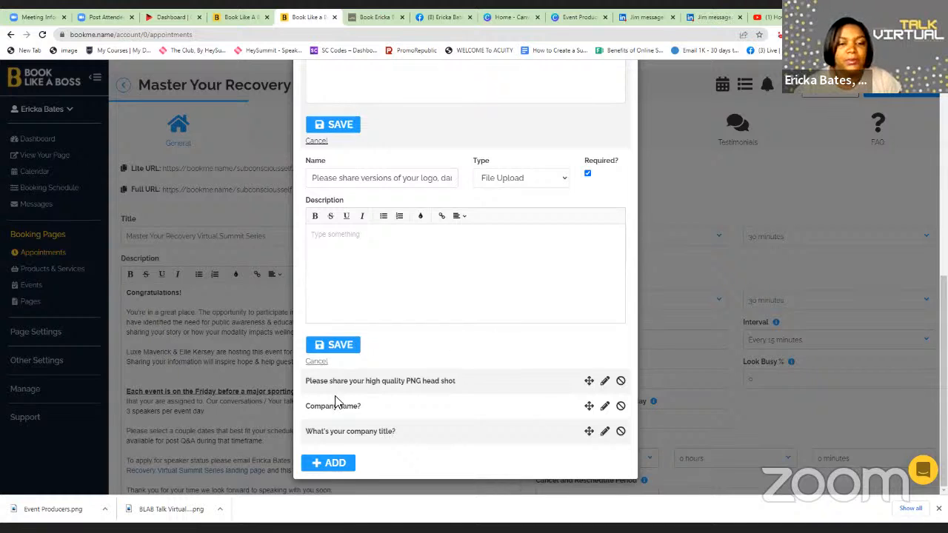
left_click(605, 382)
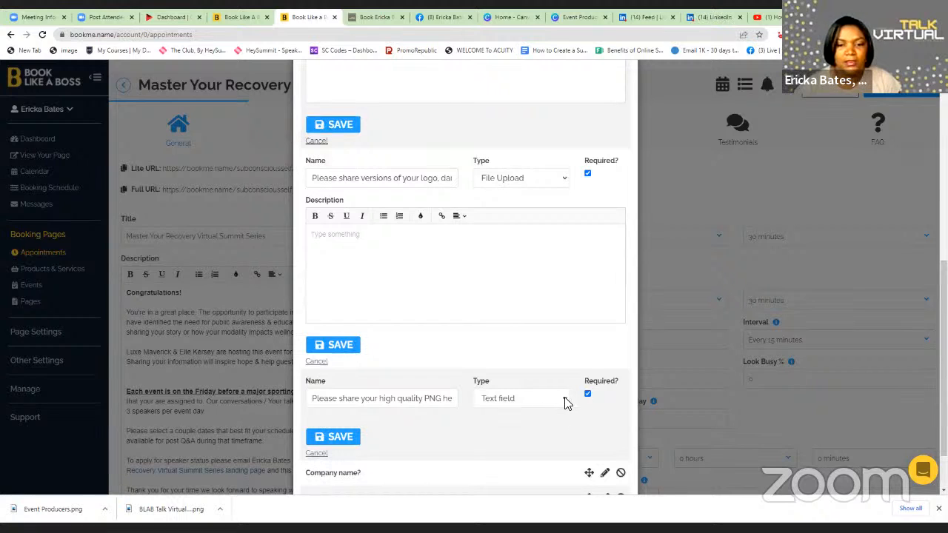
left_click(565, 400)
scroll(604, 420, "down", 1)
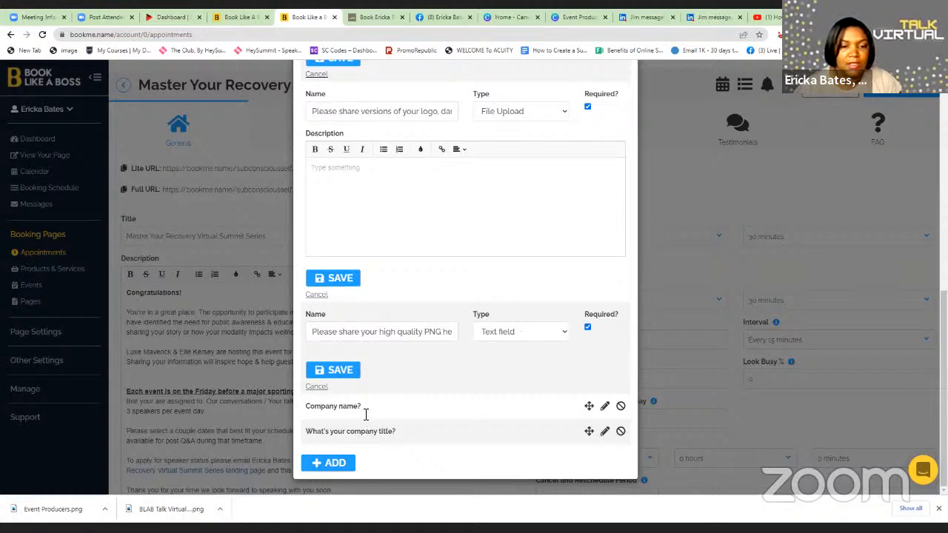
left_click(604, 406)
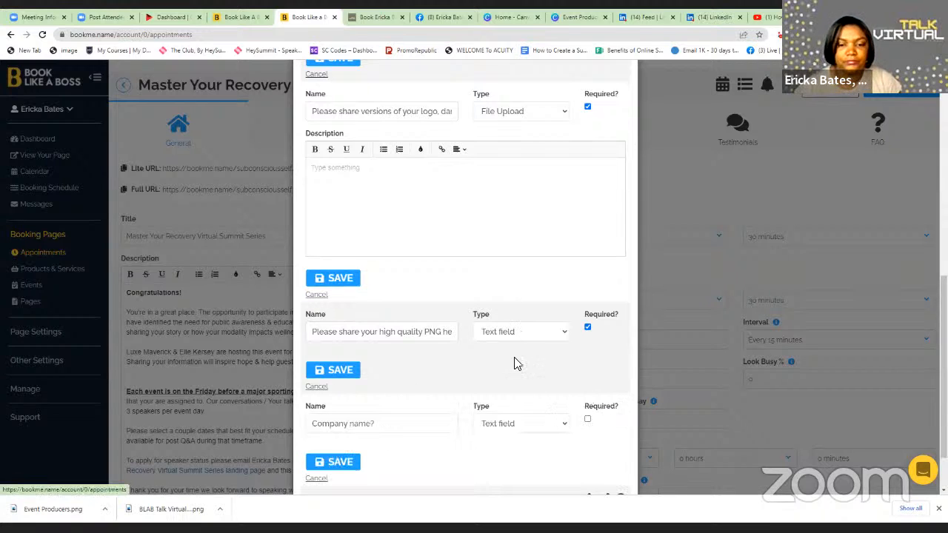
scroll(514, 363, "down", 2)
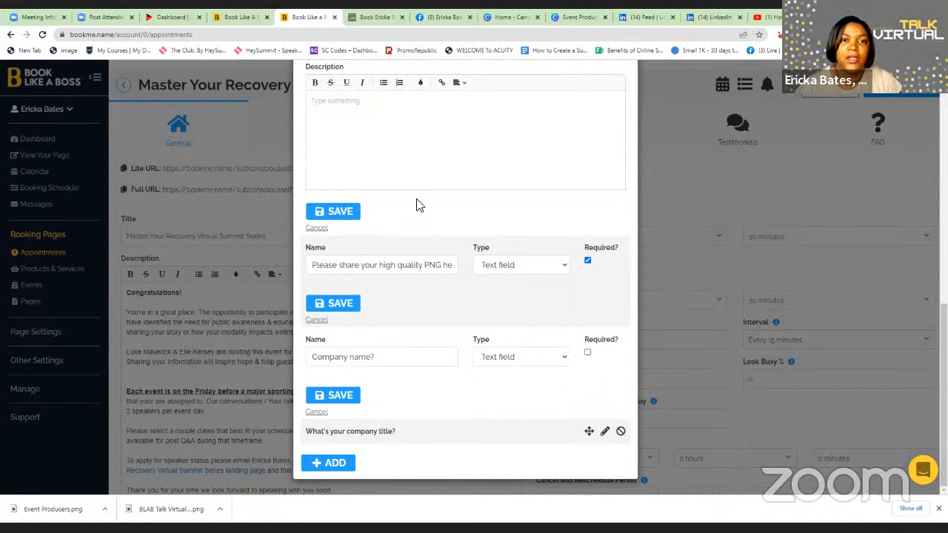
Step: Switch to the public application form and review its upload, head shot, company and cell number fields
left_click(375, 17)
scroll(480, 273, "down", 1)
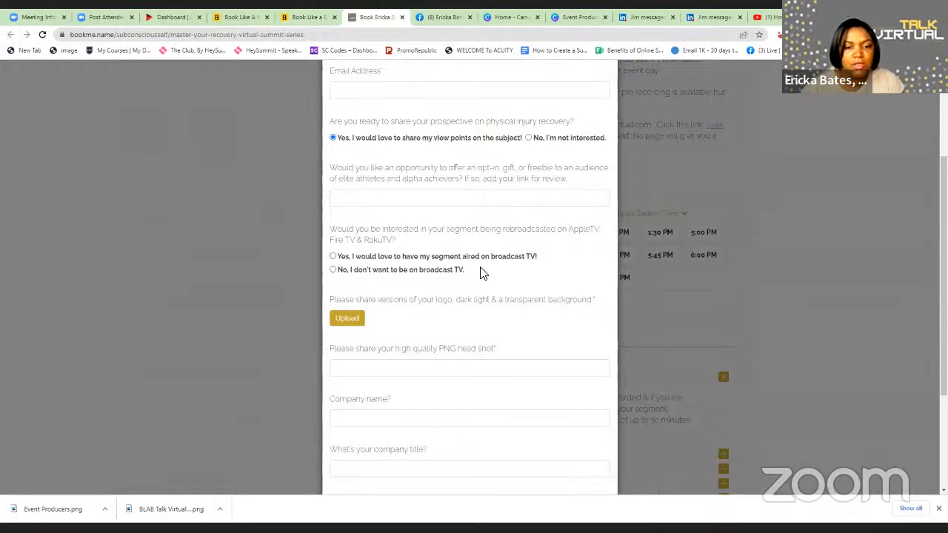
scroll(480, 273, "down", 2)
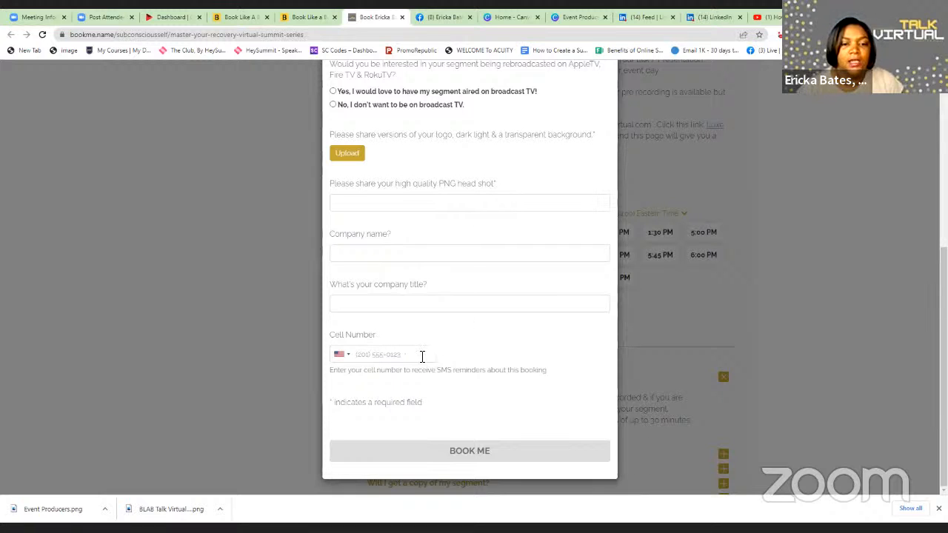
Step: Return to the booking page editor, open the company title custom field to inspect it, and close the custom fields dialog
left_click(319, 17)
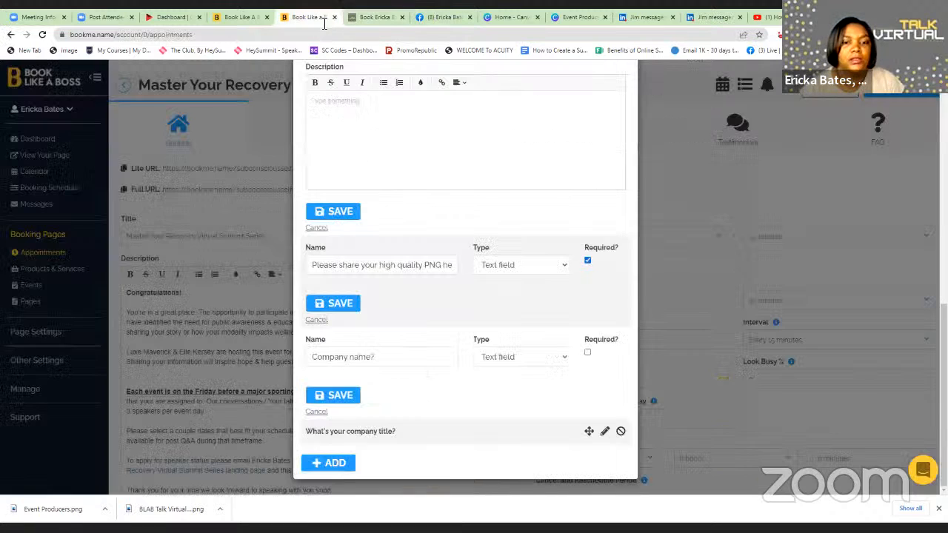
left_click(604, 431)
scroll(449, 352, "down", 1)
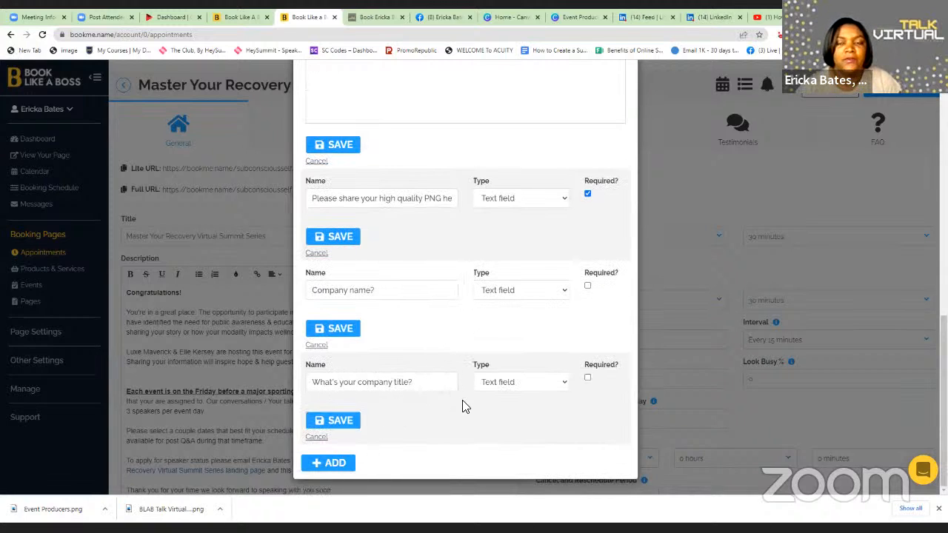
scroll(506, 392, "up", 10)
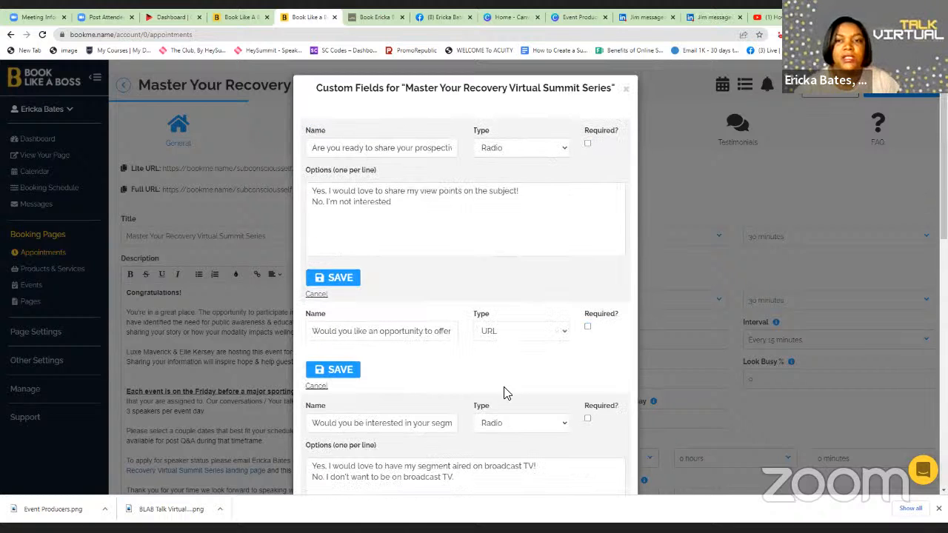
left_click(627, 90)
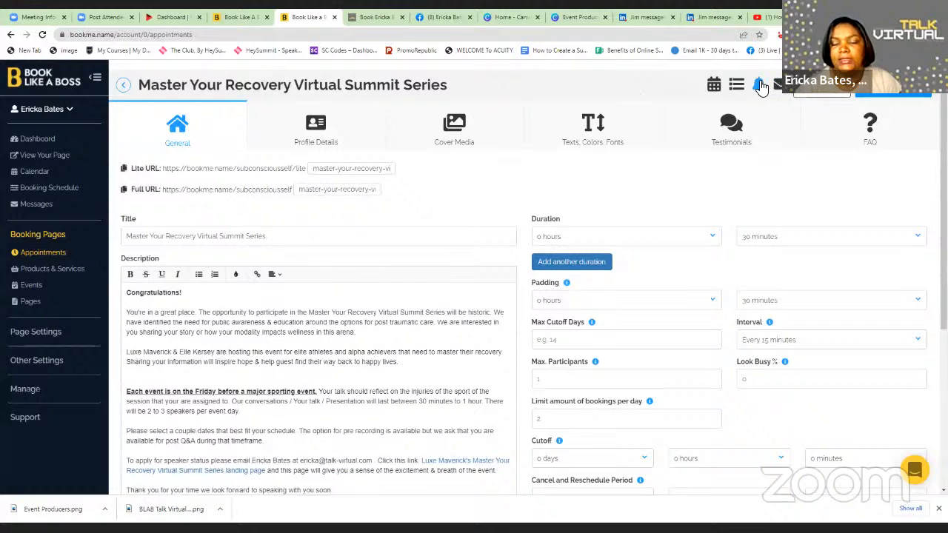
Step: Open the summit series' reminders, compare them with the public form's cell number field, and close the reminders dialog
left_click(760, 85)
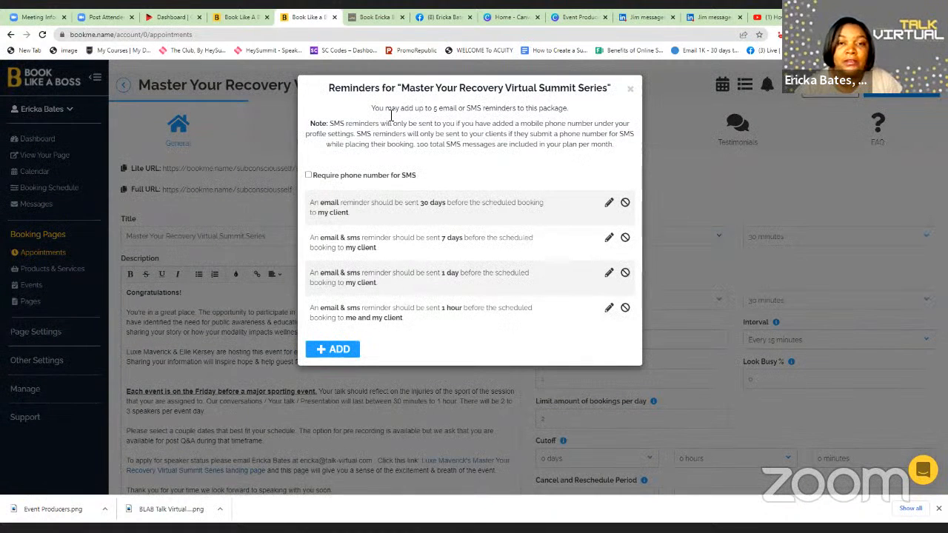
left_click(360, 18)
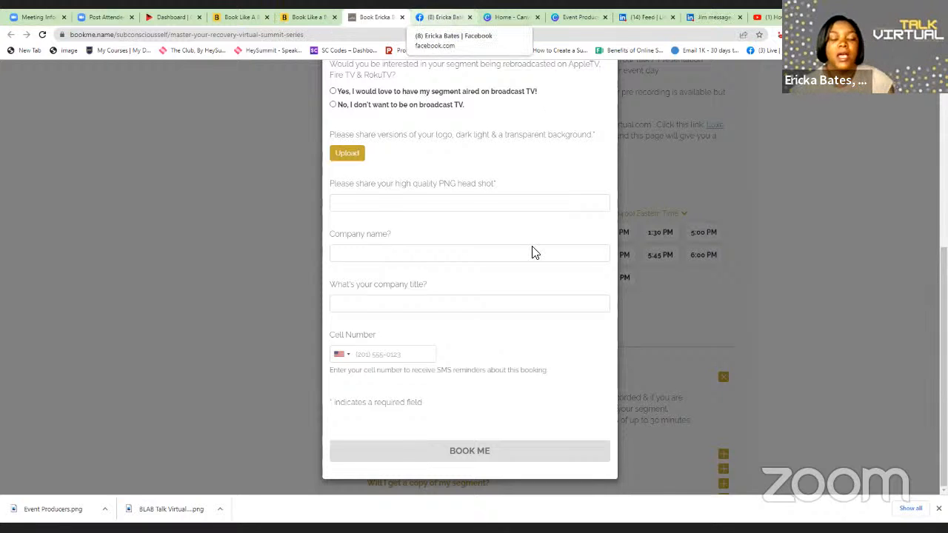
key("ctrl+shift+Tab")
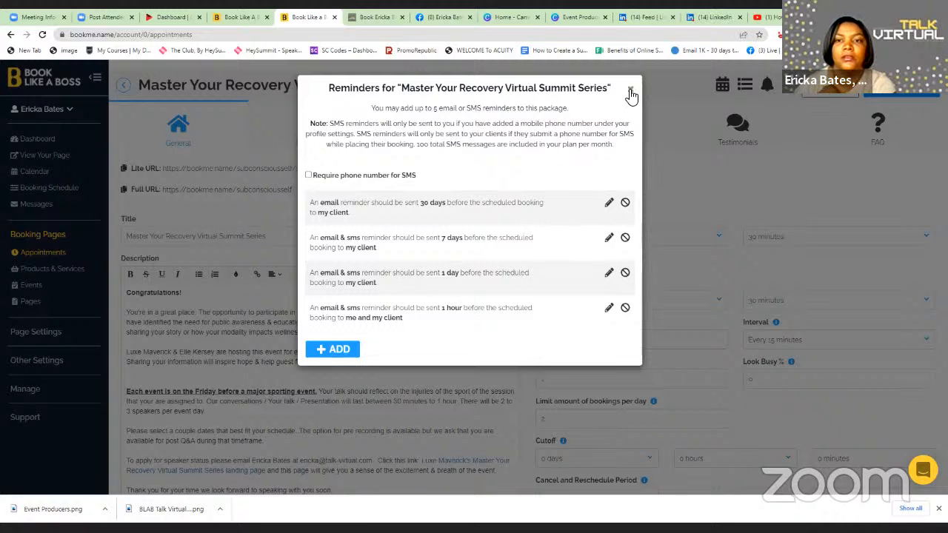
left_click(758, 86)
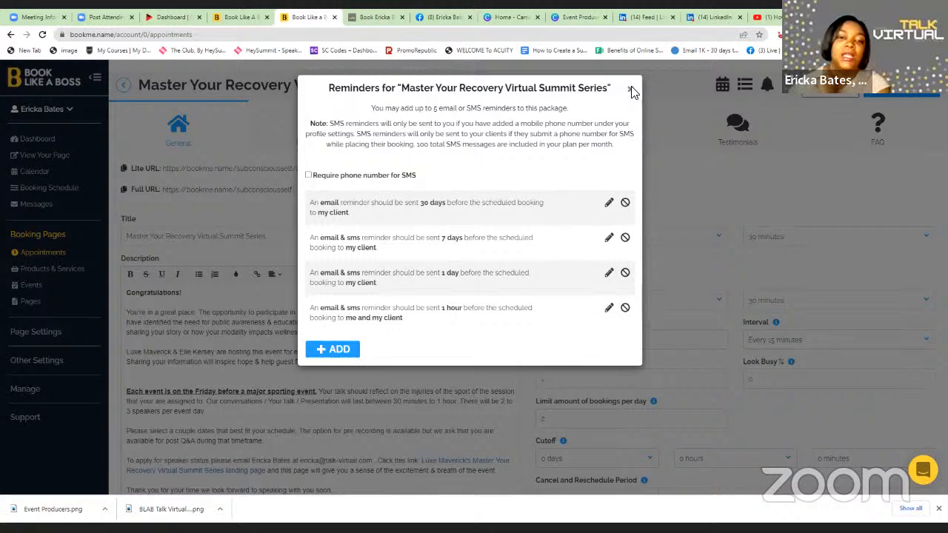
left_click(630, 89)
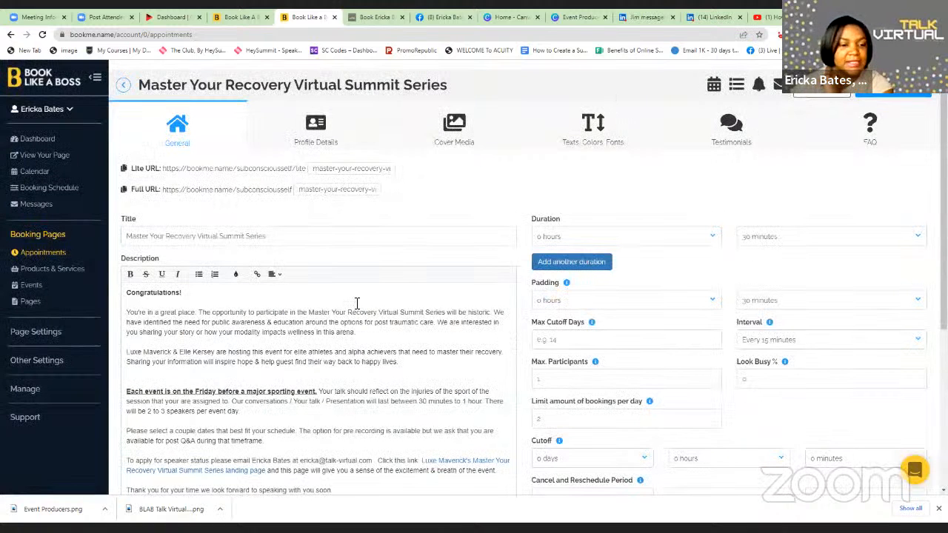
Step: Review the summit series' general settings, including description, success message, redirect URL, meeting creation, duration and booking limits
scroll(330, 202, "down", 3)
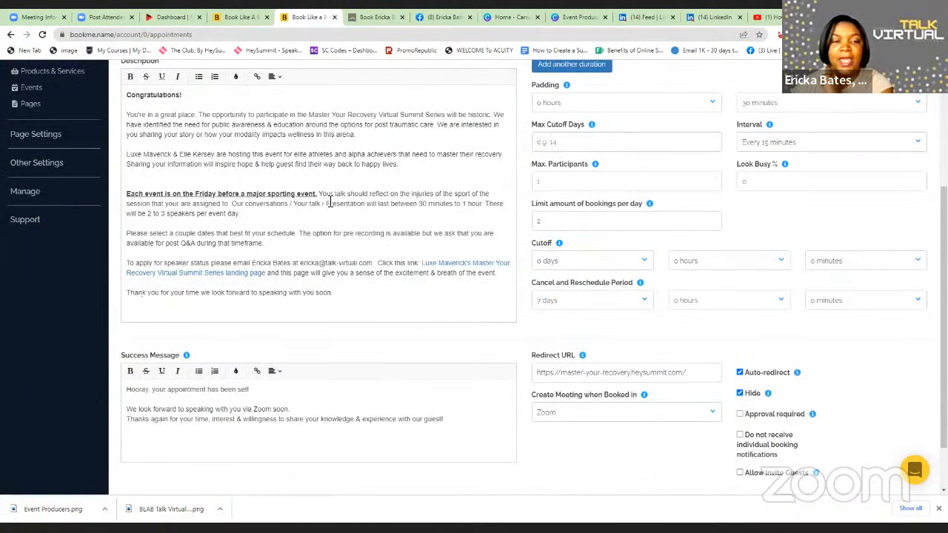
scroll(332, 269, "up", 2)
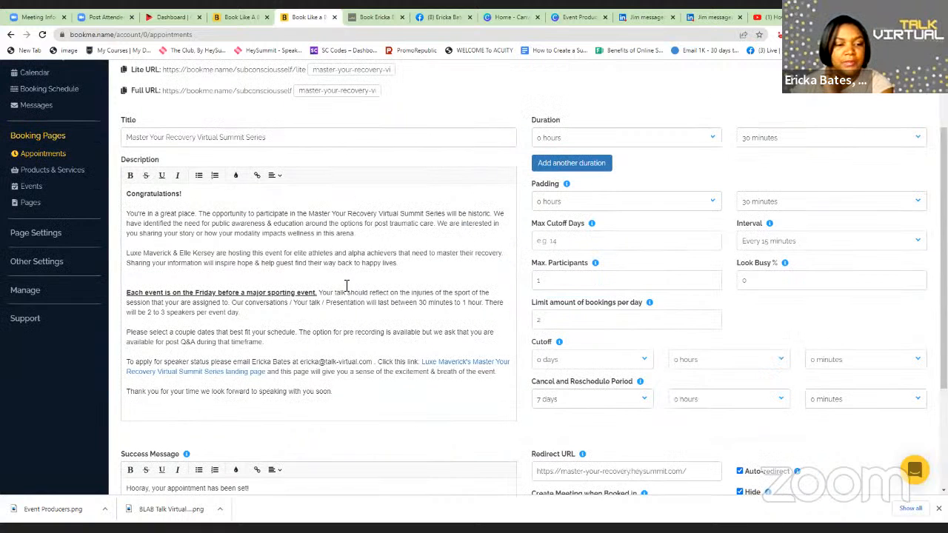
scroll(337, 307, "down", 3)
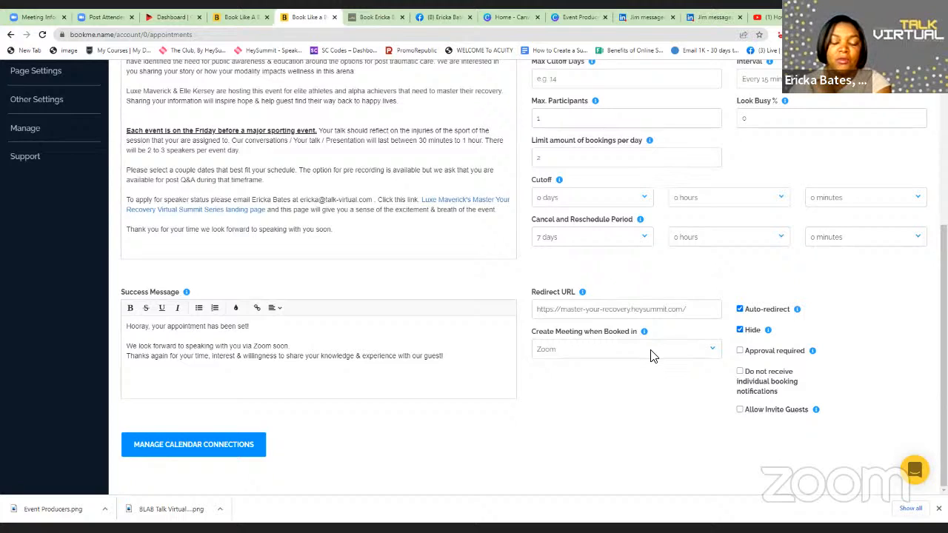
scroll(652, 357, "up", 3)
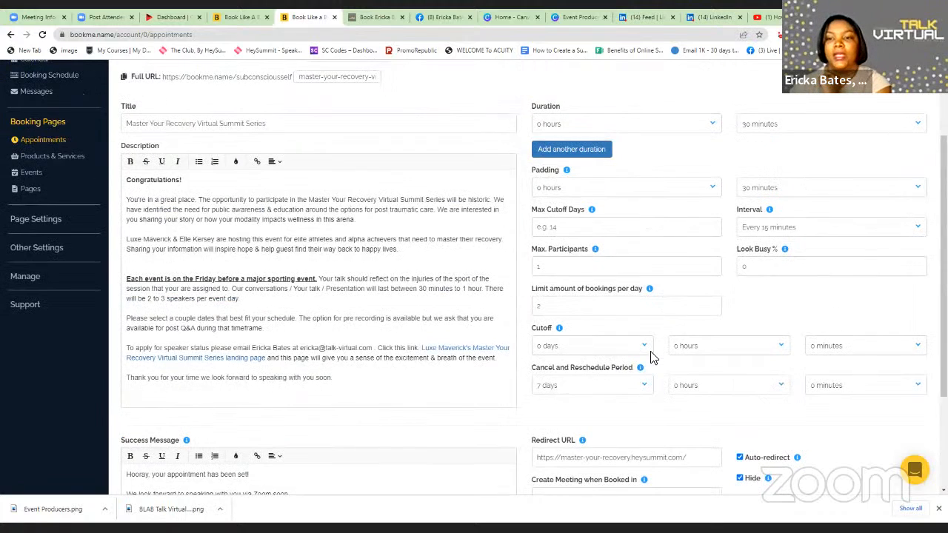
scroll(745, 214, "up", 1)
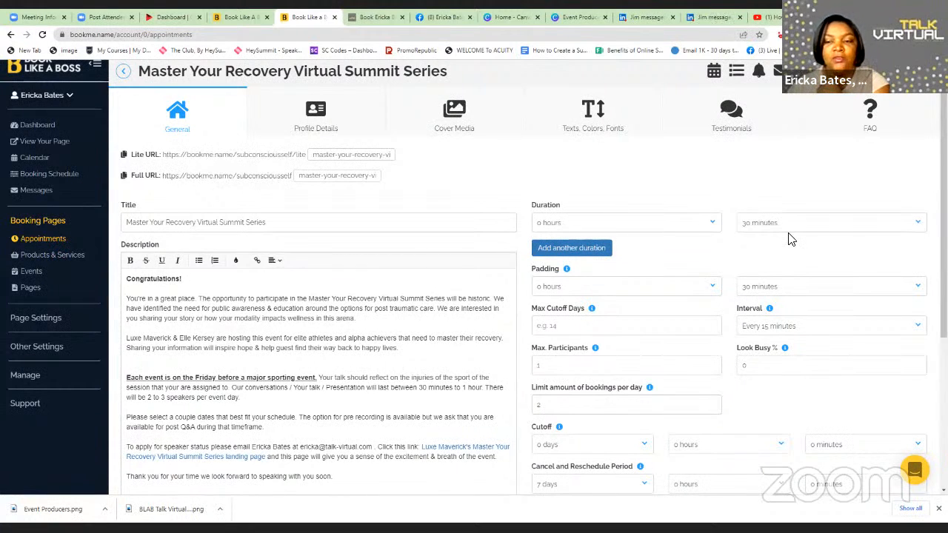
Step: Return to the public booking page, close the application form and examine the calendar and FAQ sections
left_click(380, 16)
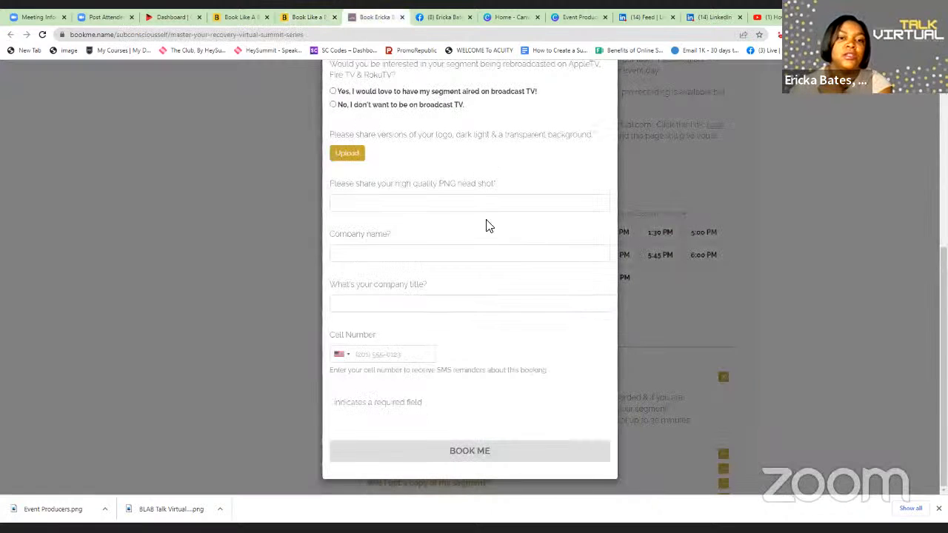
scroll(523, 295, "up", 4)
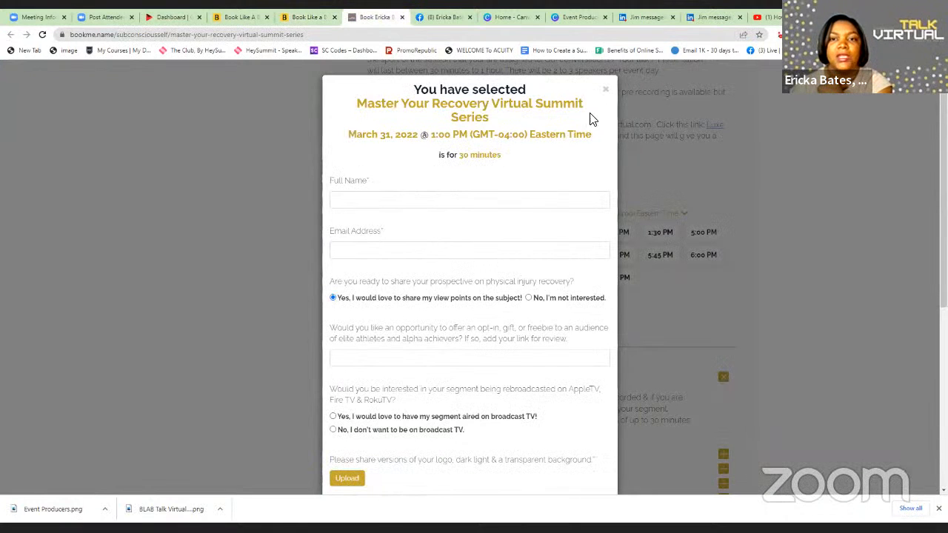
left_click(605, 91)
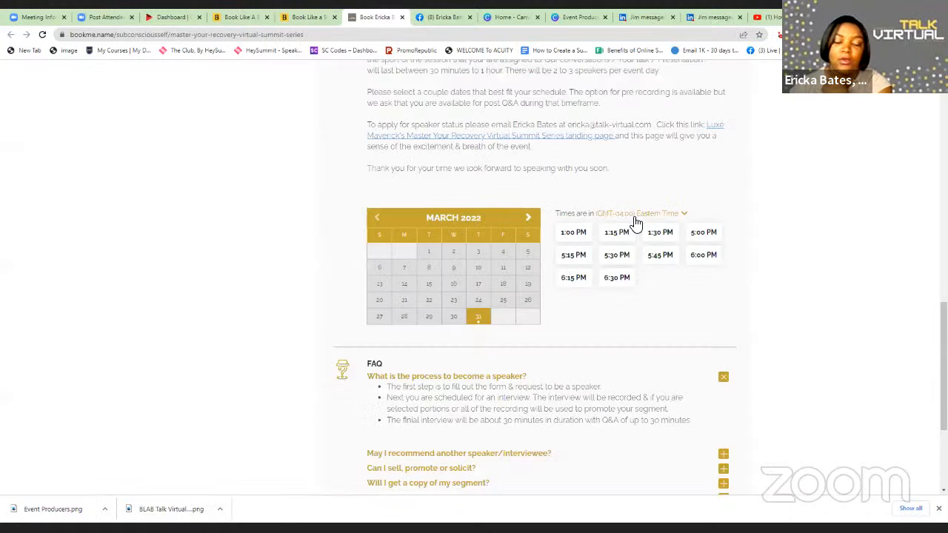
scroll(606, 252, "down", 2)
scroll(440, 199, "down", 2)
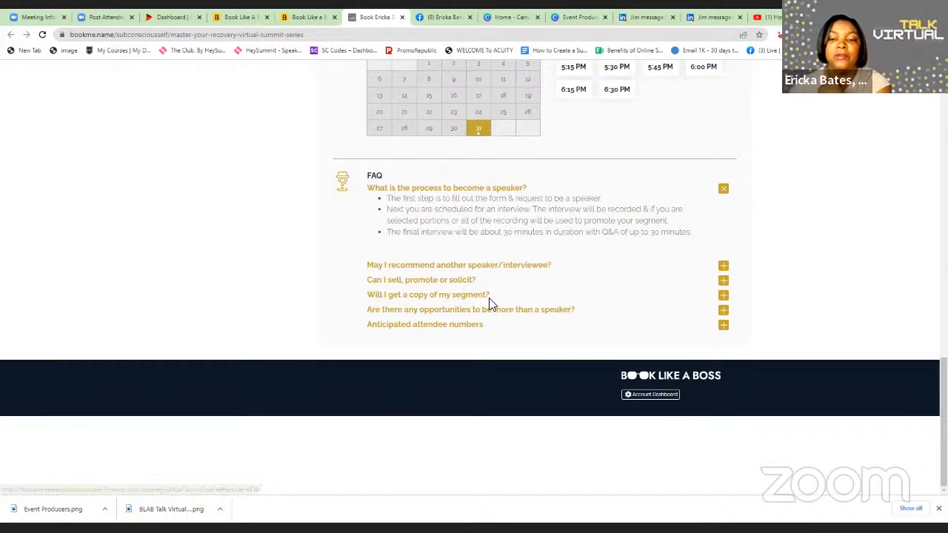
Step: Go to the FAQ settings in the booking page editor, open "What is the process to become a speaker?" for editing and review the remaining questions
left_click(310, 18)
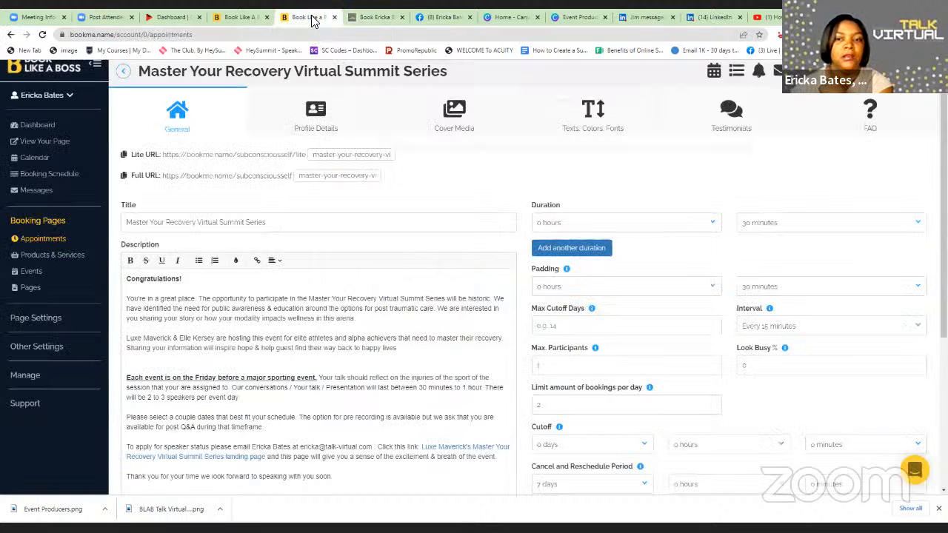
left_click(868, 128)
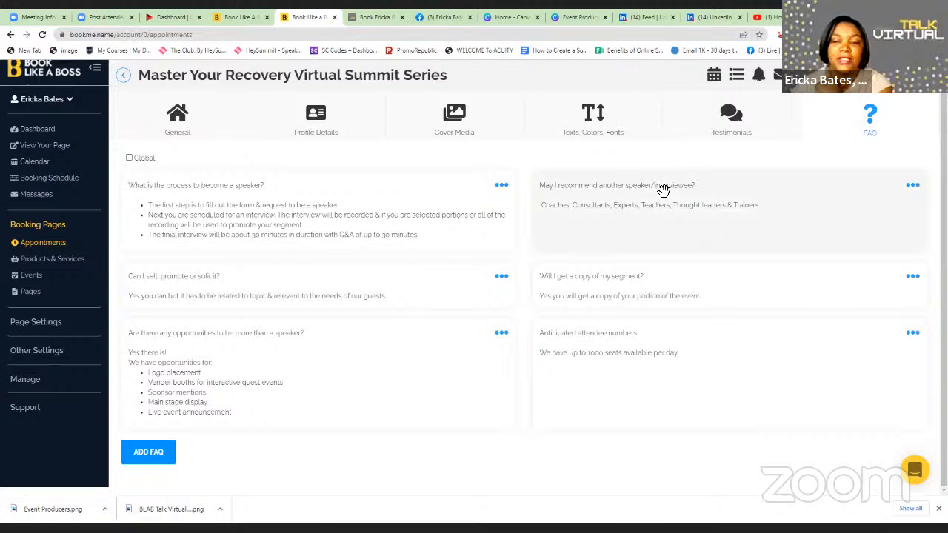
left_click(502, 186)
left_click(465, 180)
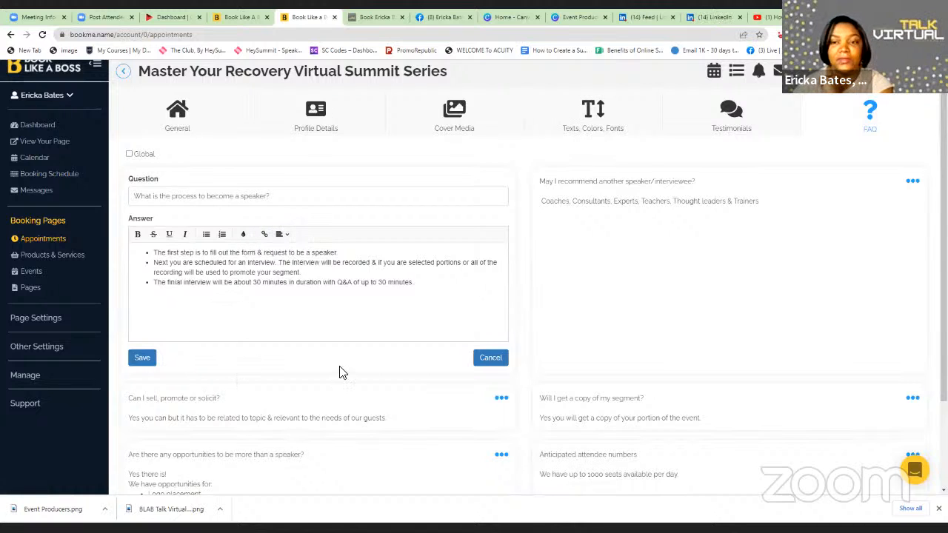
scroll(339, 373, "down", 3)
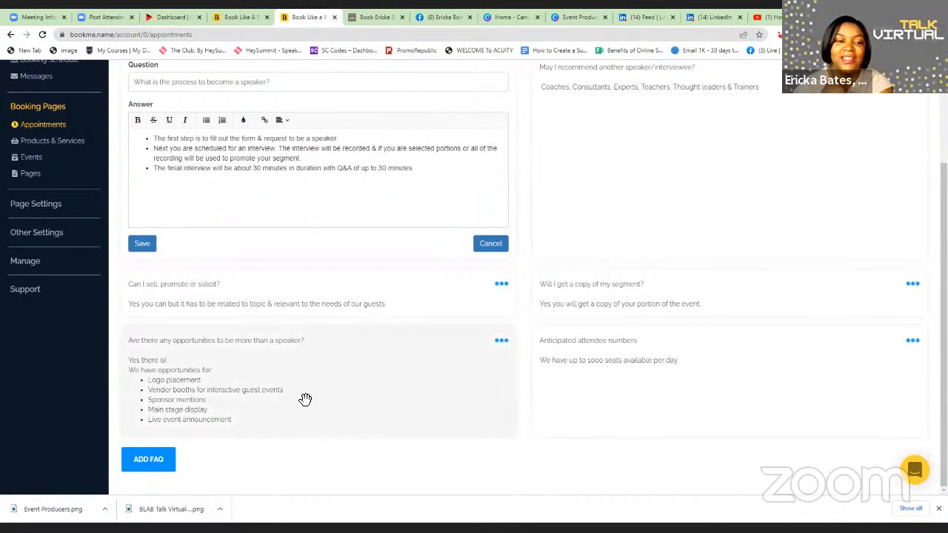
scroll(299, 406, "up", 3)
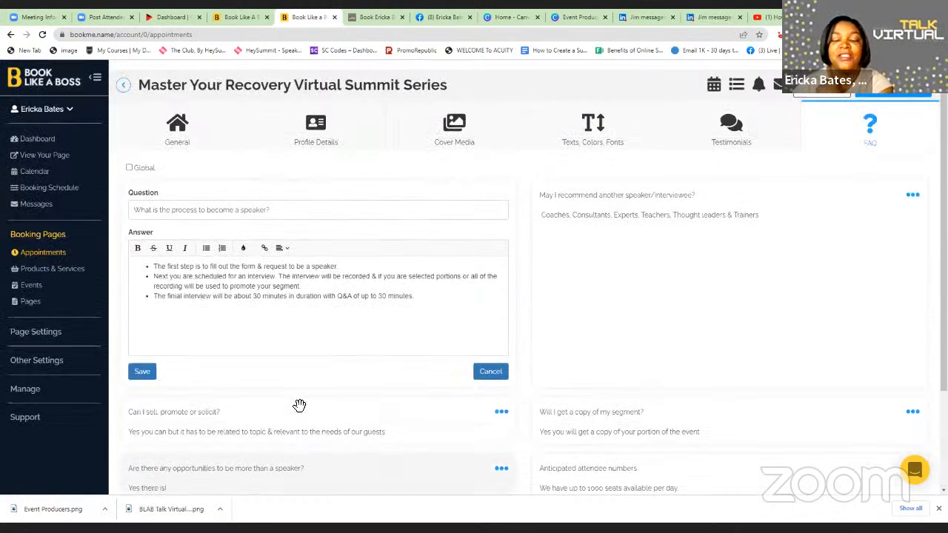
scroll(299, 406, "down", 2)
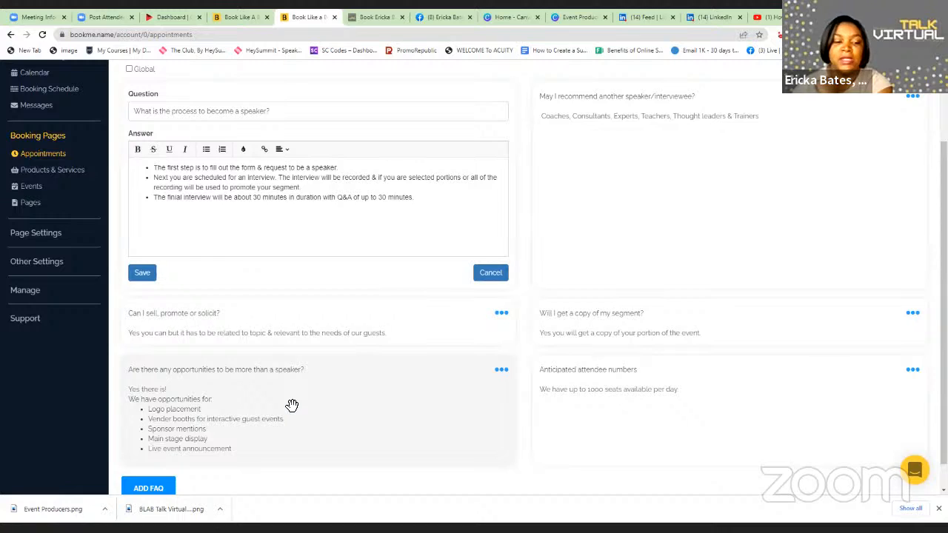
Step: Return to the public summit series booking page and review its calendar and FAQ section
scroll(292, 405, "up", 3)
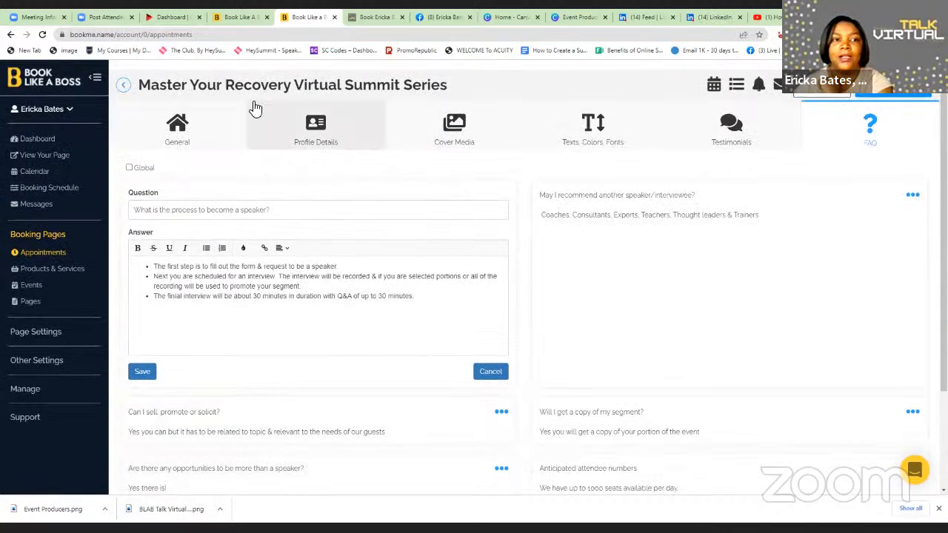
left_click(378, 17)
scroll(556, 275, "up", 3)
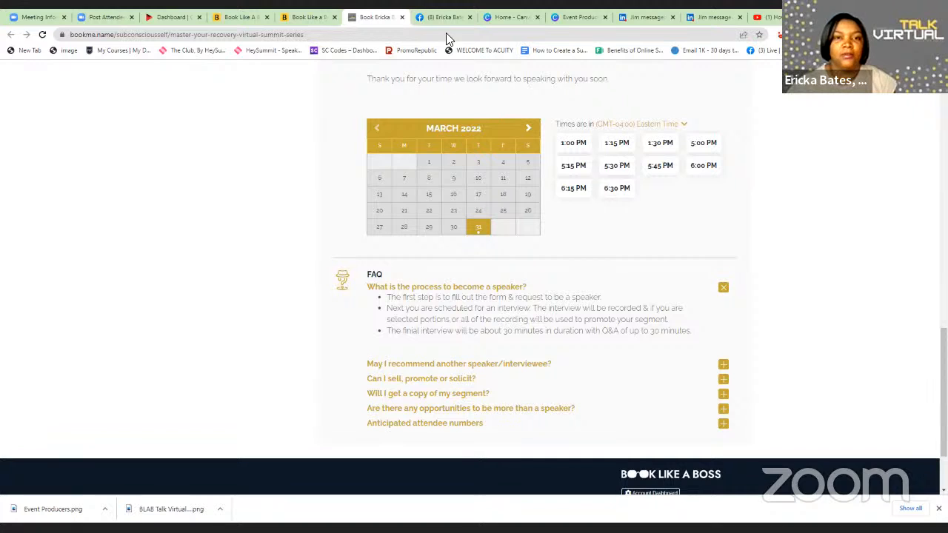
Step: Go back to the account's appointments list, look over the existing appointments and add a new appointment
left_click(299, 18)
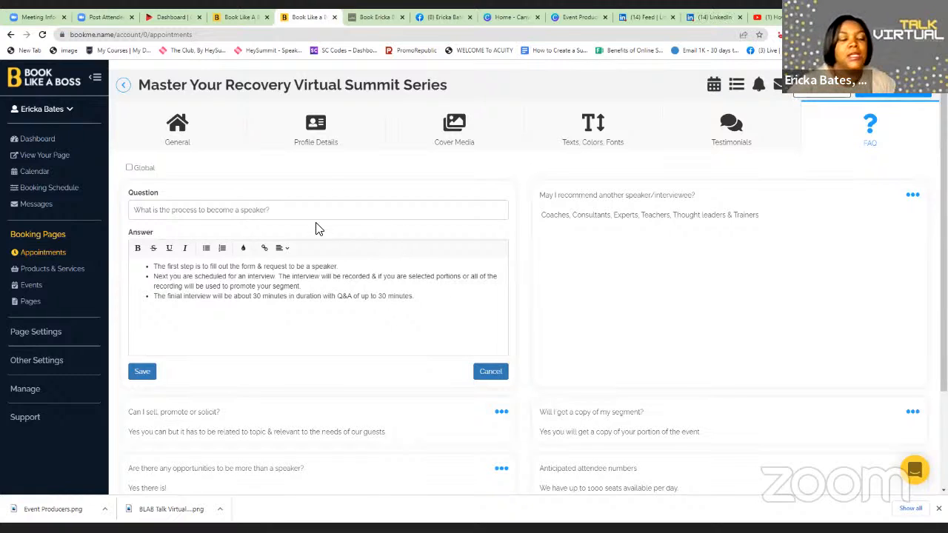
left_click(47, 253)
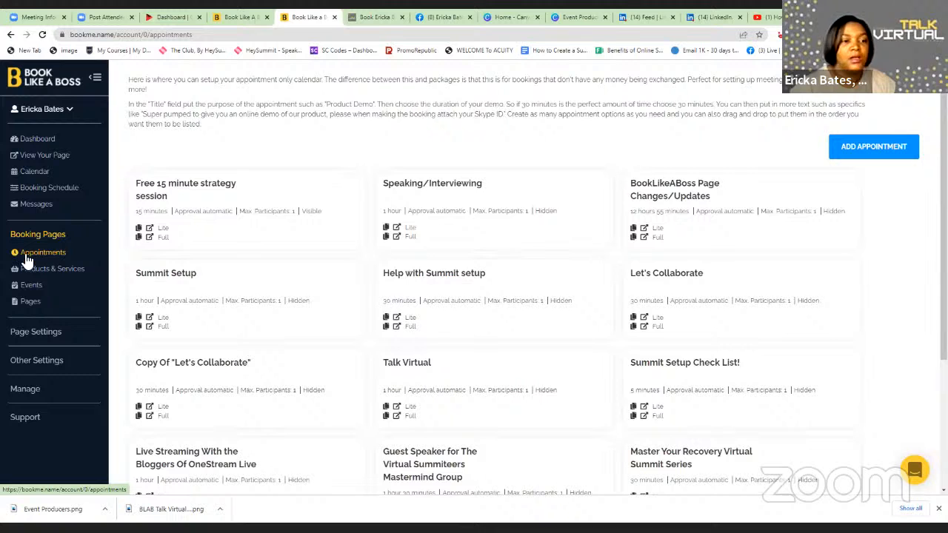
scroll(394, 243, "down", 2)
scroll(394, 243, "up", 2)
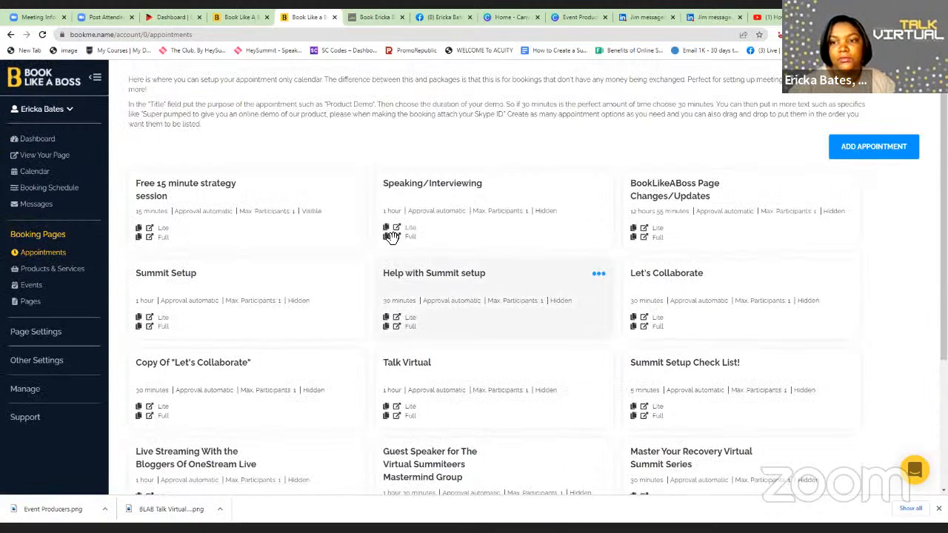
left_click(875, 147)
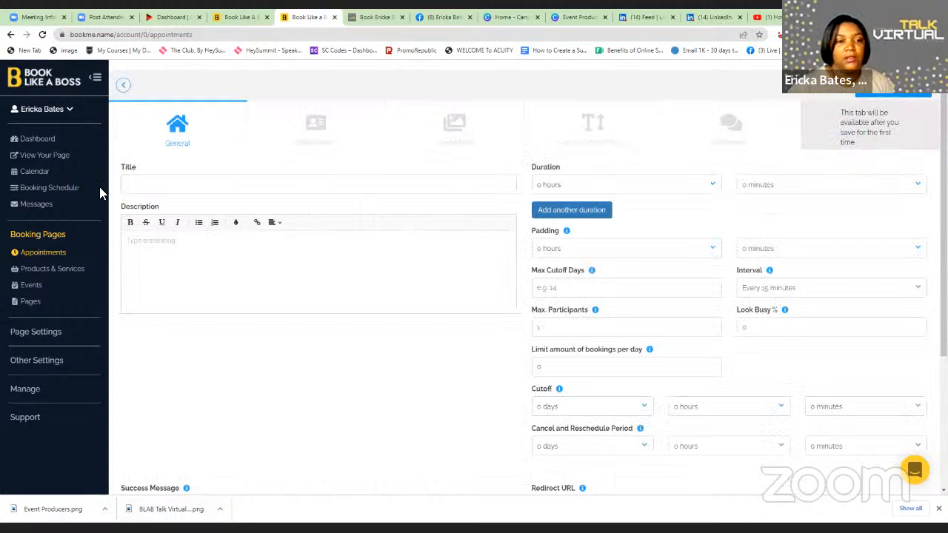
Step: Title the new appointment "Virtual Event Producers: Leveling Up!", correcting the spelling of "Leveling"
left_click(131, 185)
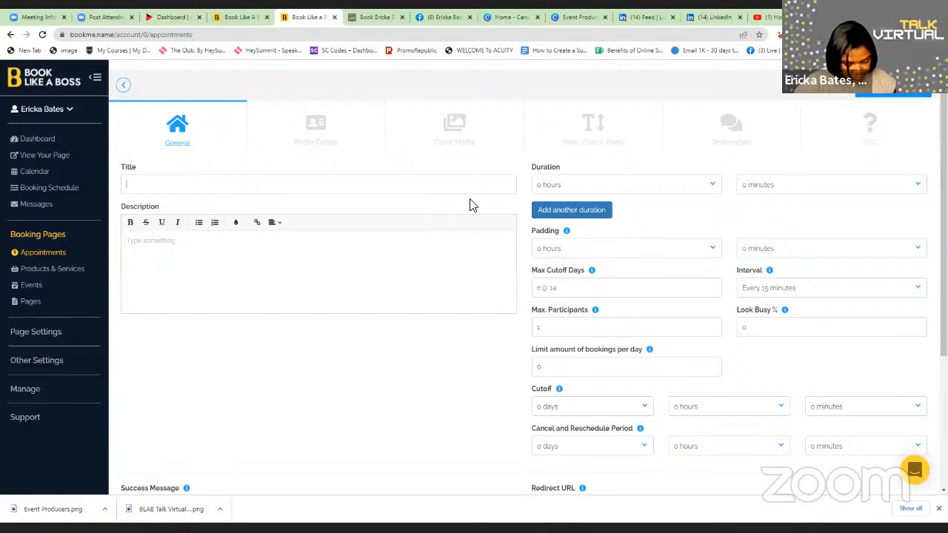
type("Virtu")
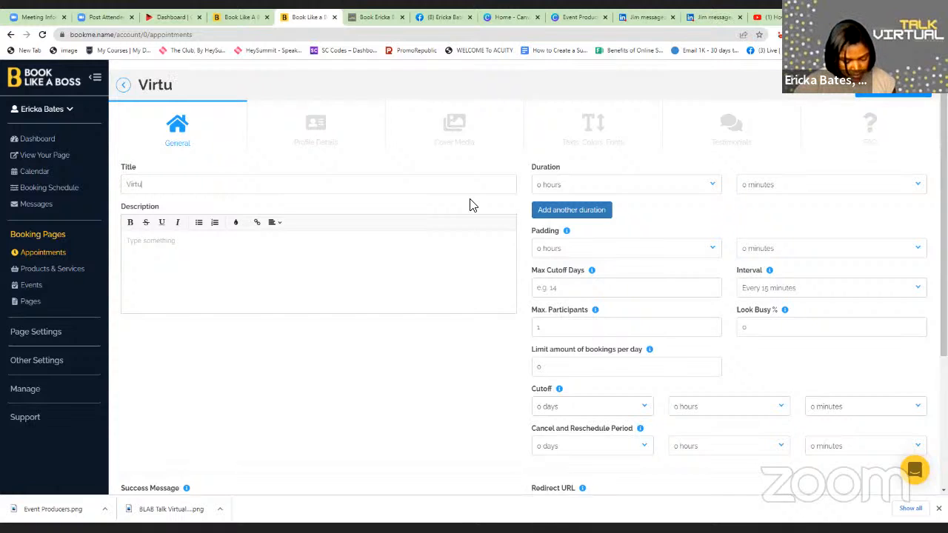
type("al E")
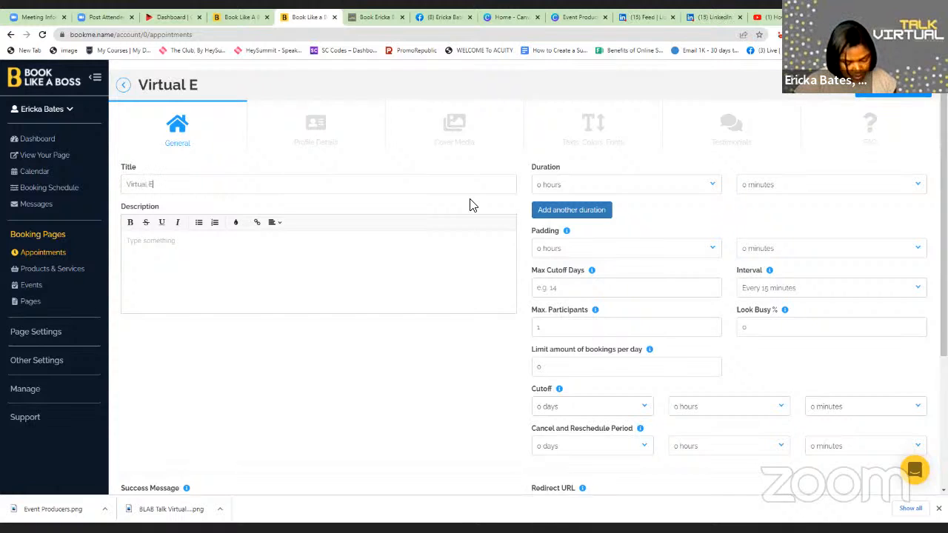
type("vent ")
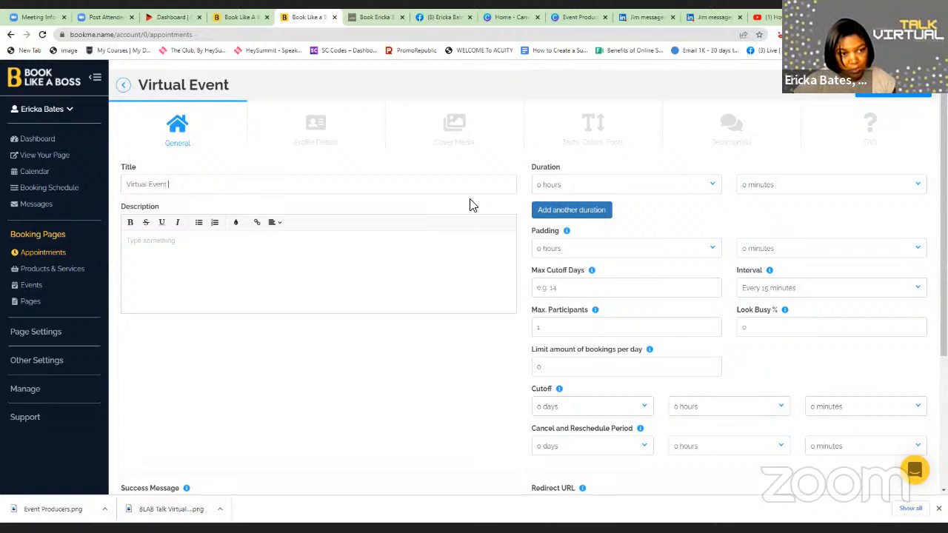
type("Pro")
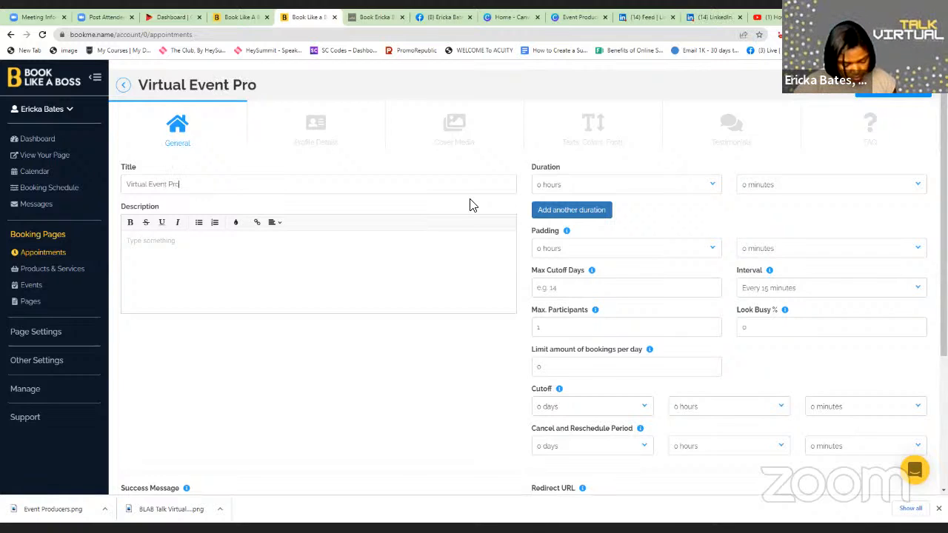
type("ducers")
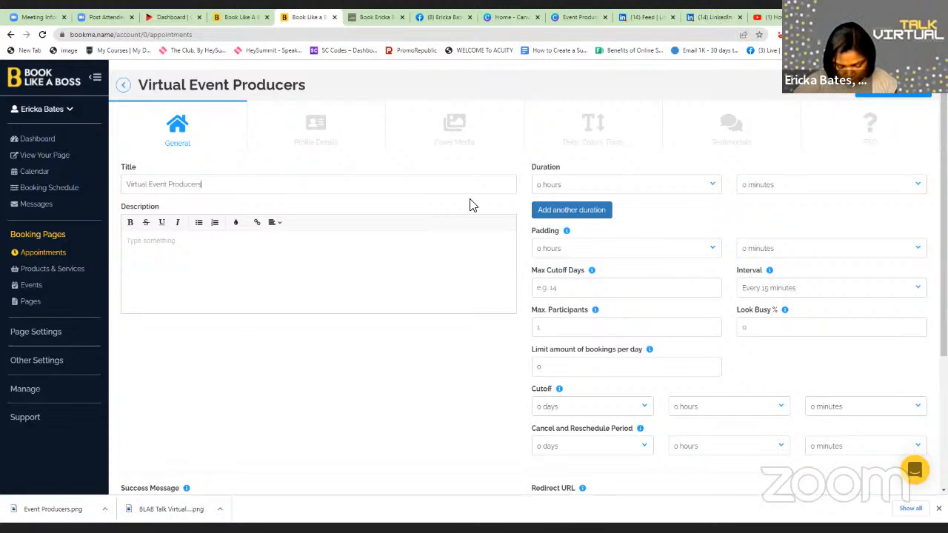
type(": ")
type("Lev")
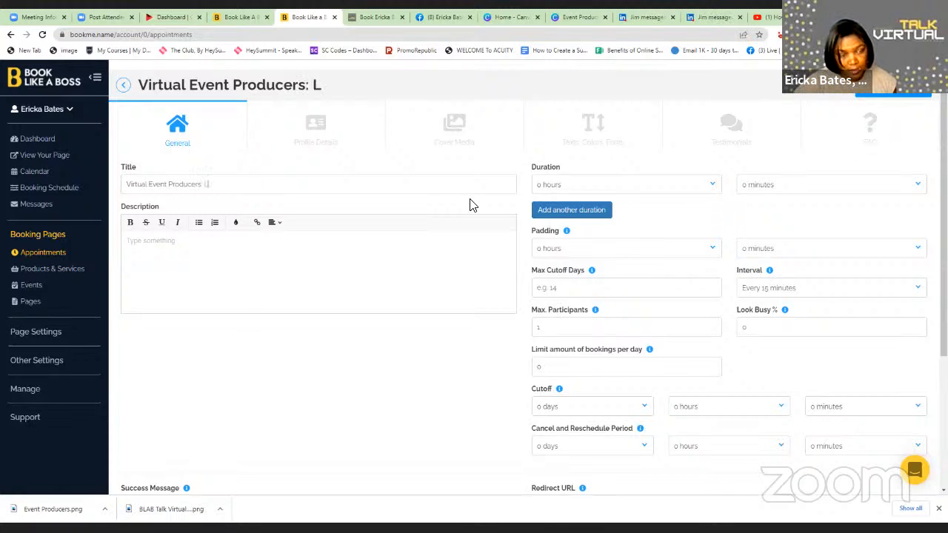
type("e")
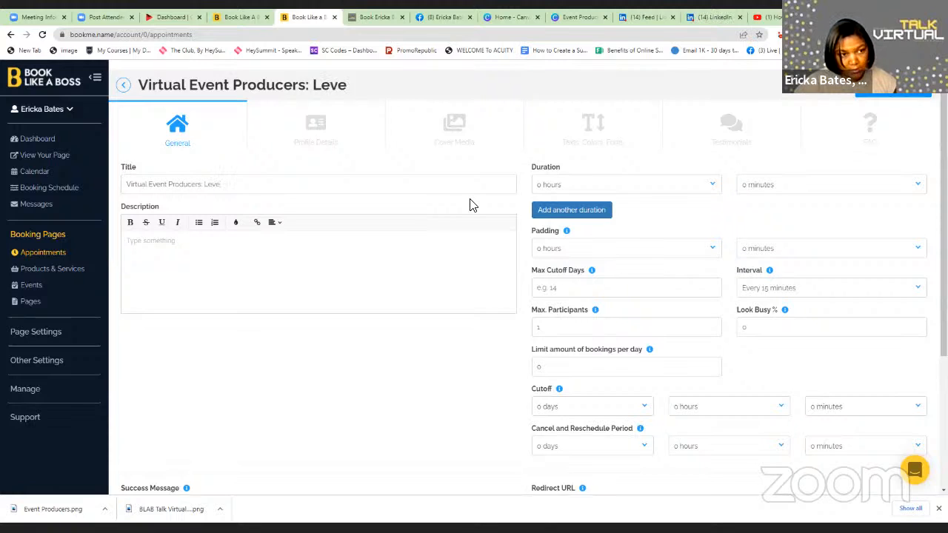
type("ing")
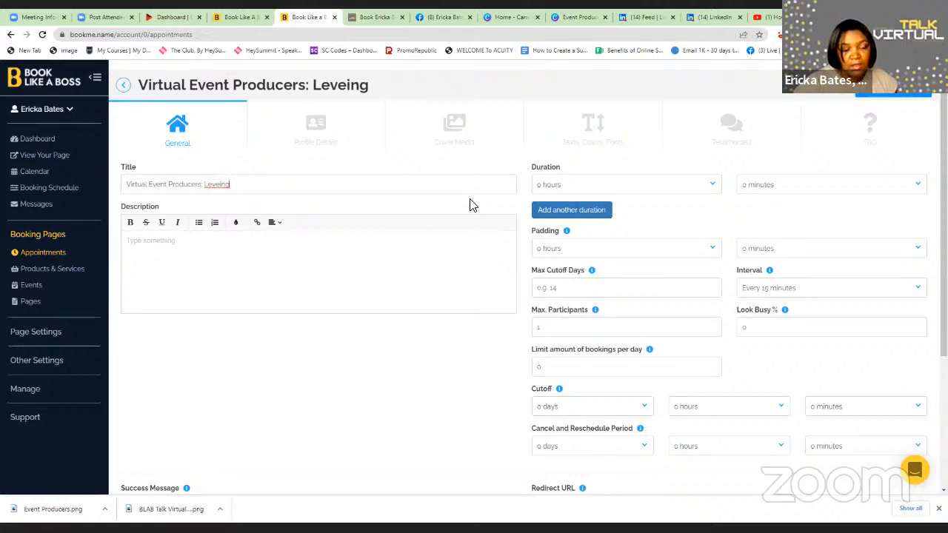
type(" Up!")
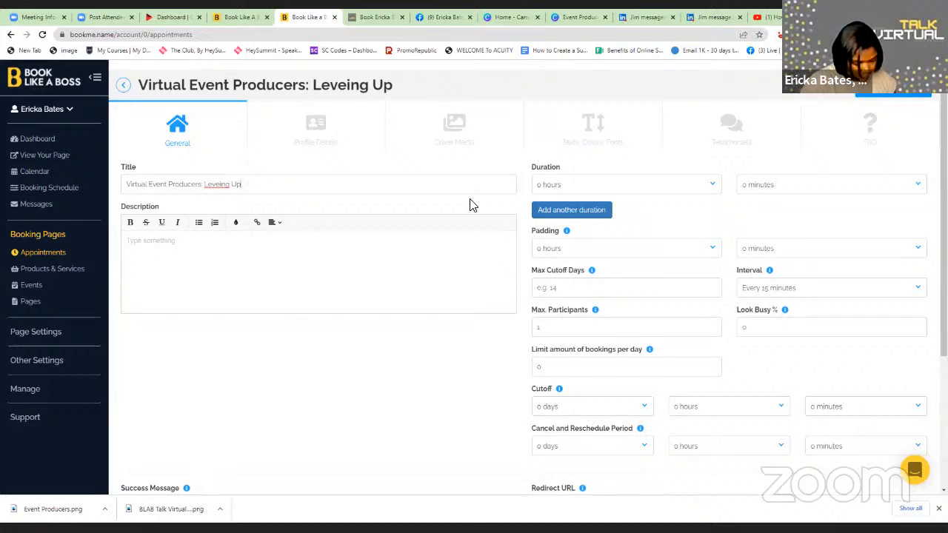
right_click(215, 186)
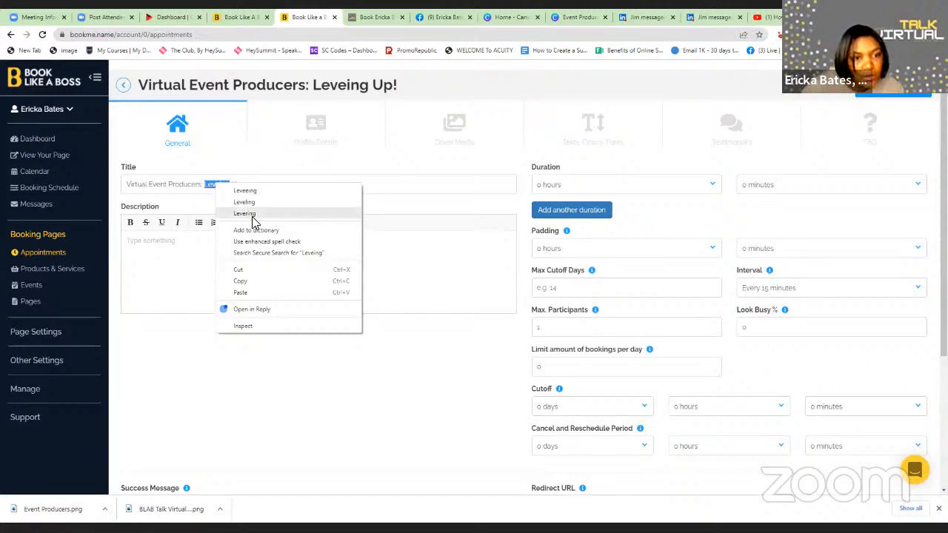
left_click(245, 203)
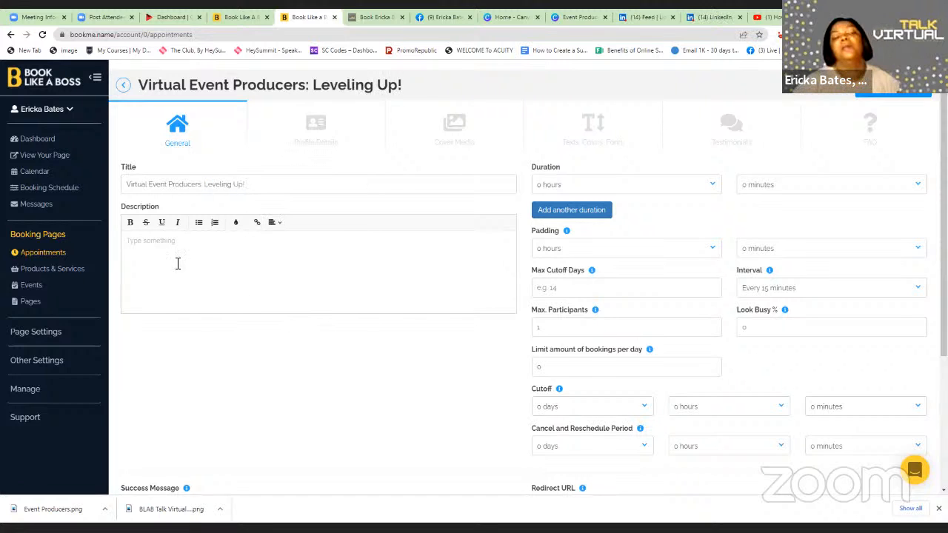
Step: Enter the appointment description "This is a workshop by & for event producers!", removing the extra space before the ampersand
left_click(234, 254)
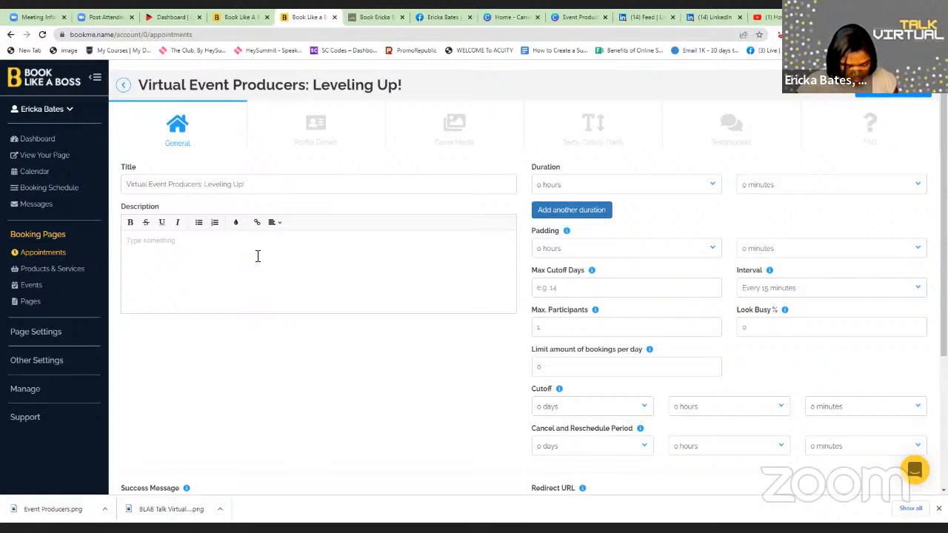
type("This")
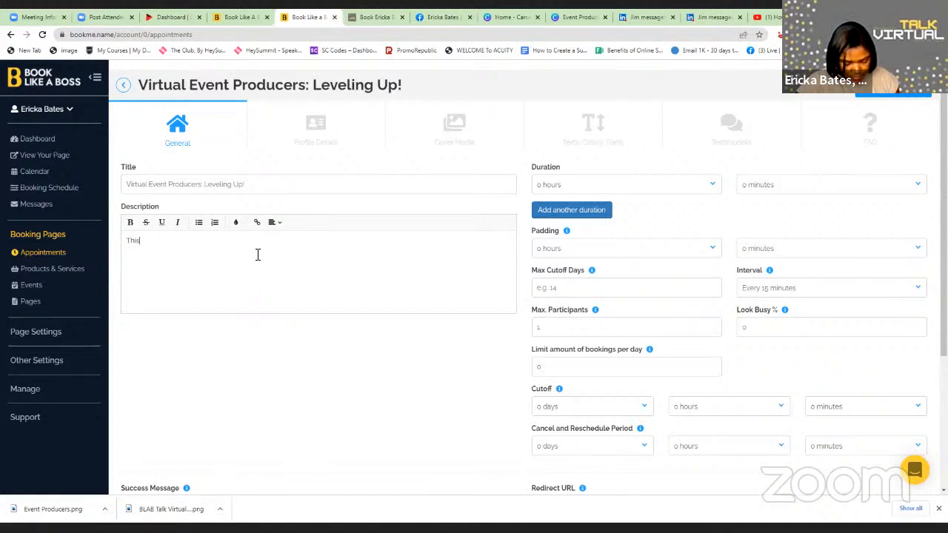
type(" is a")
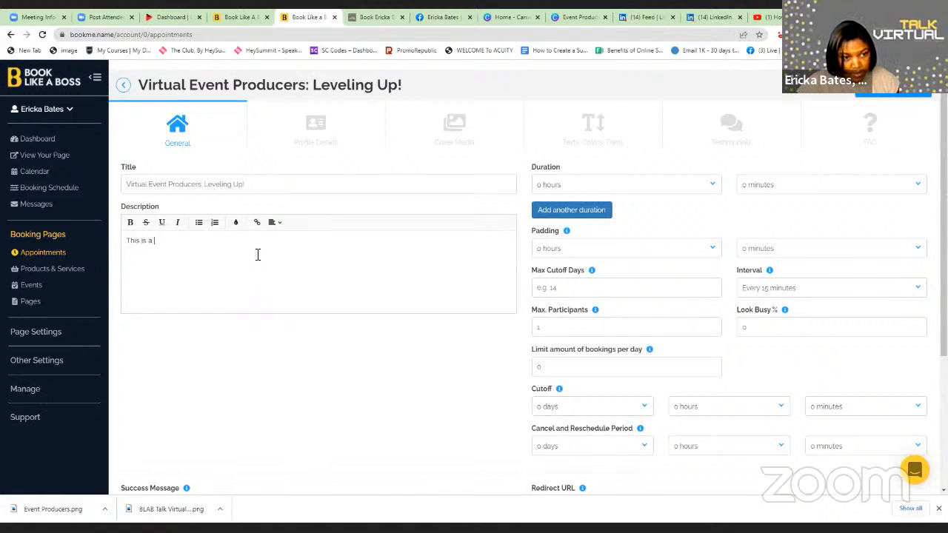
type(" works")
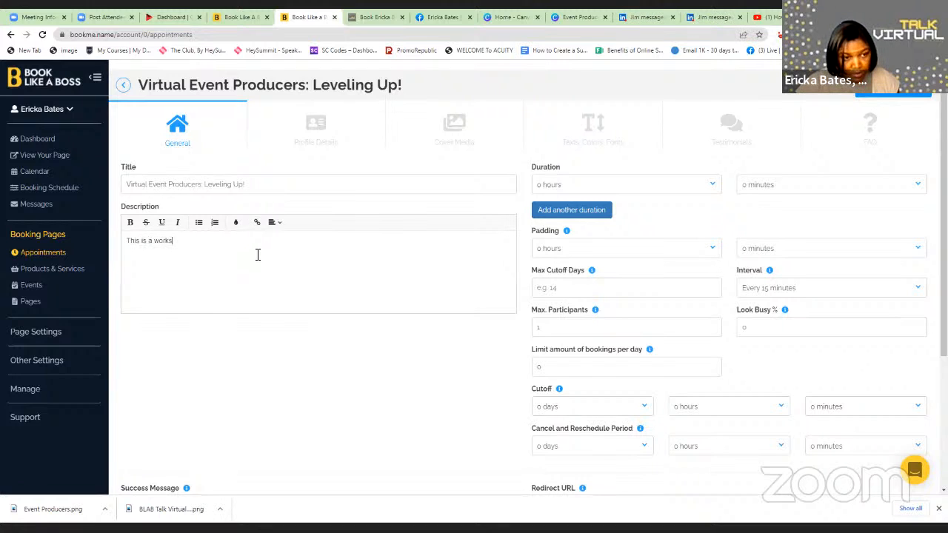
type("hop ")
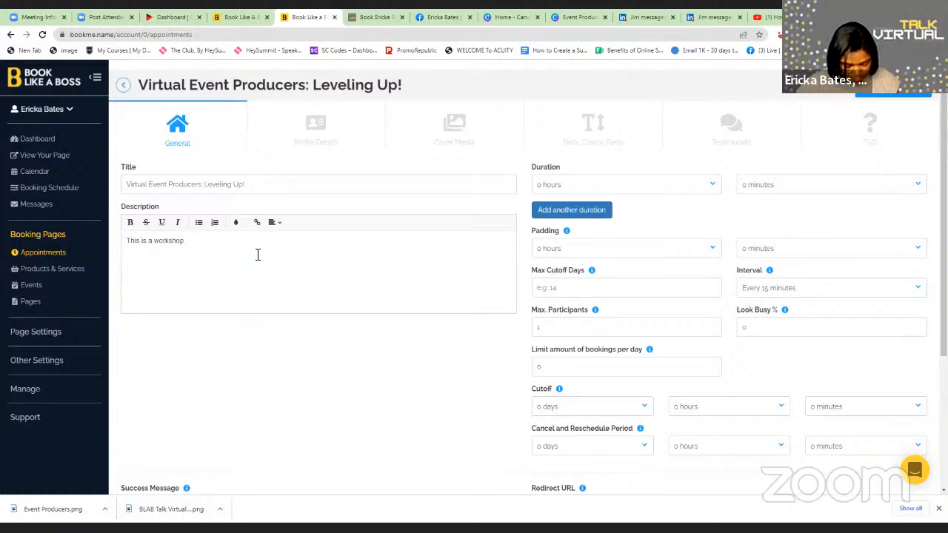
type("by")
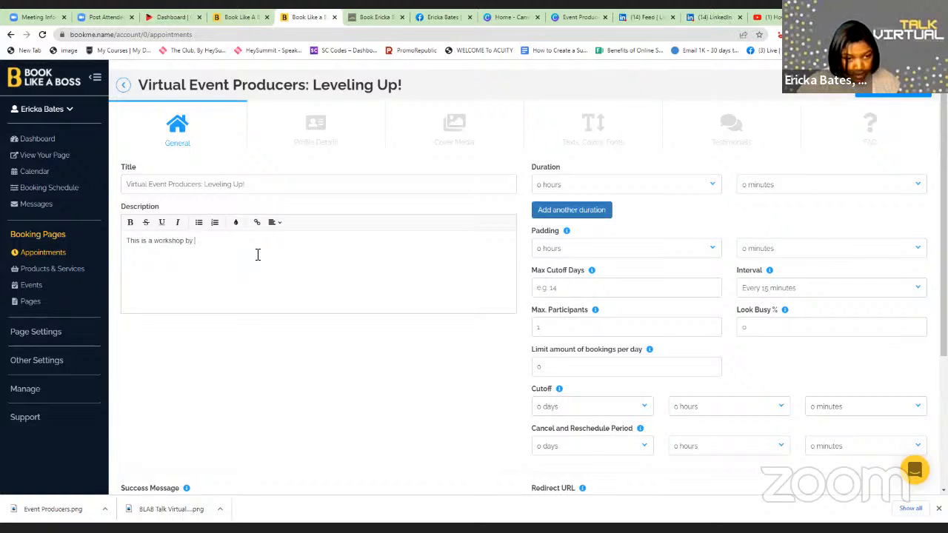
type("  &")
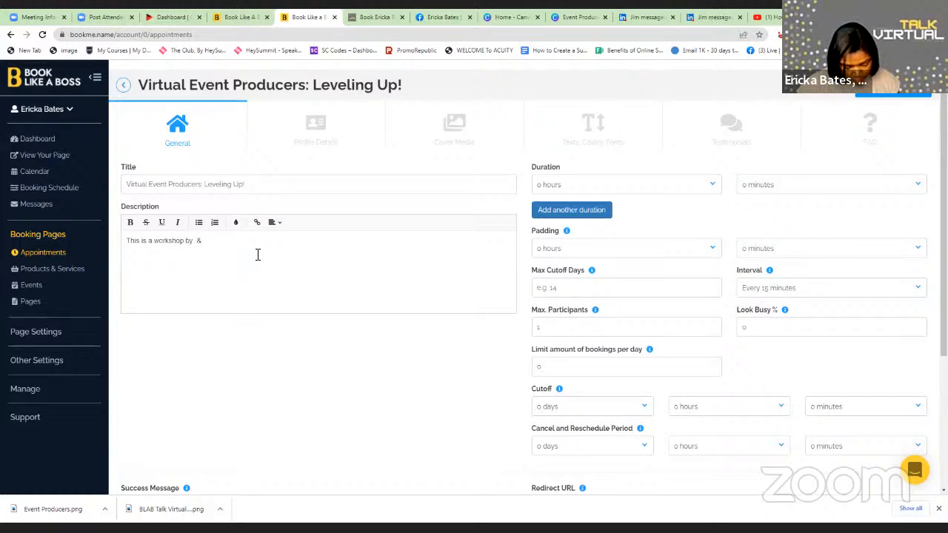
type(" for eve")
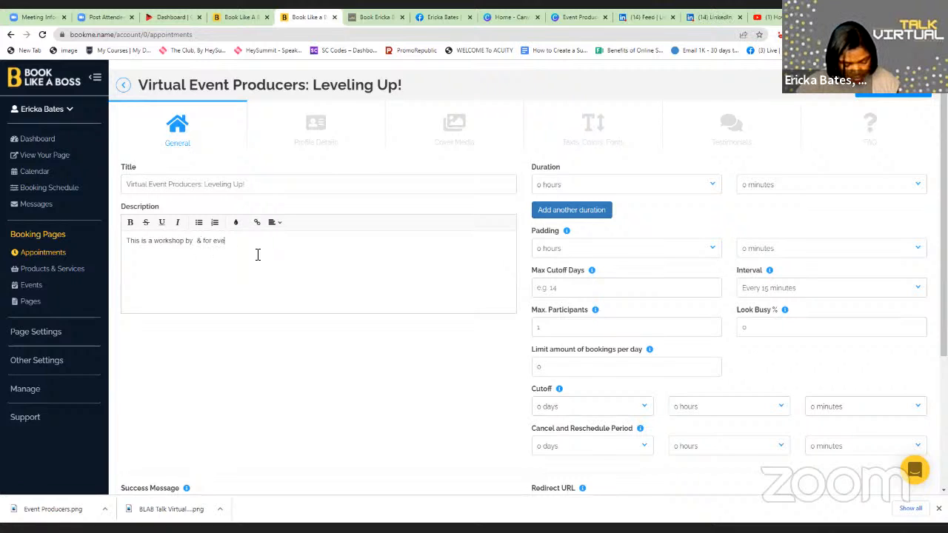
type("nt produ")
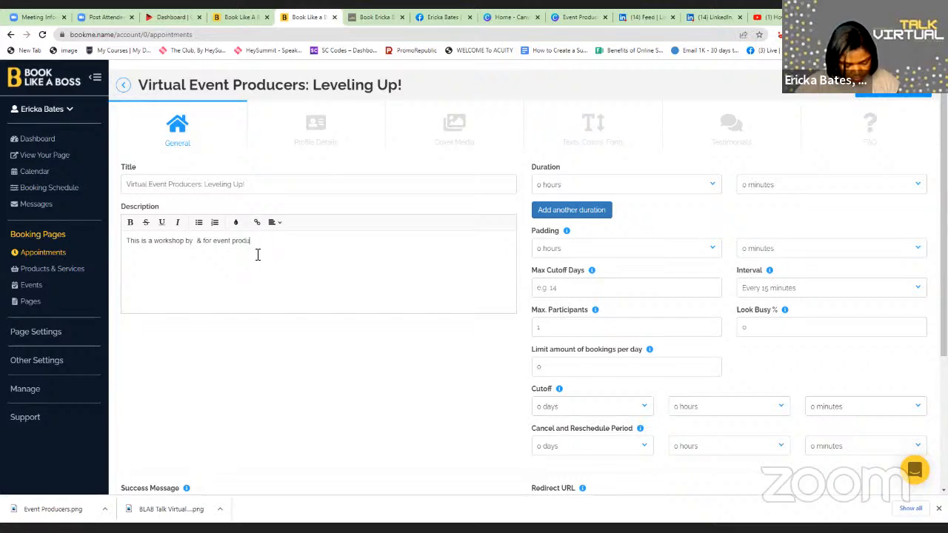
type("cers")
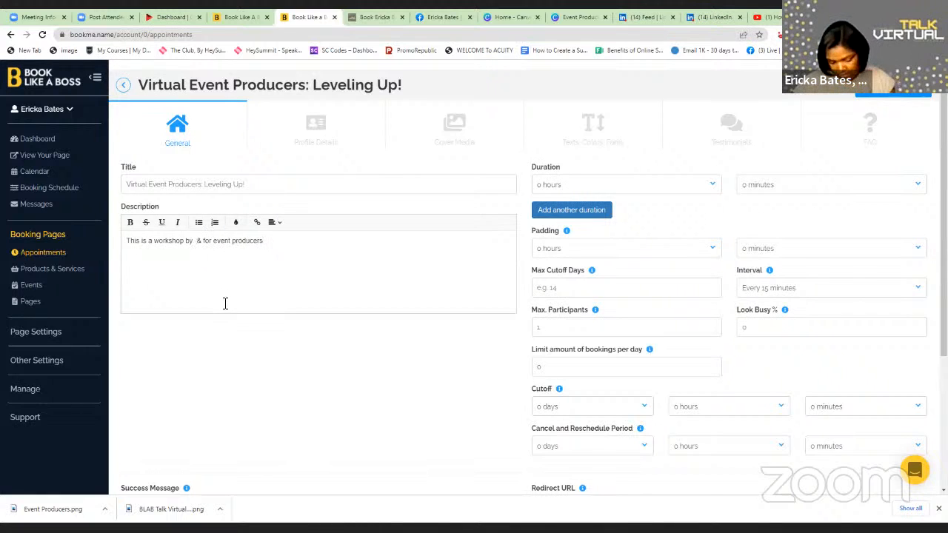
key("BackSpace")
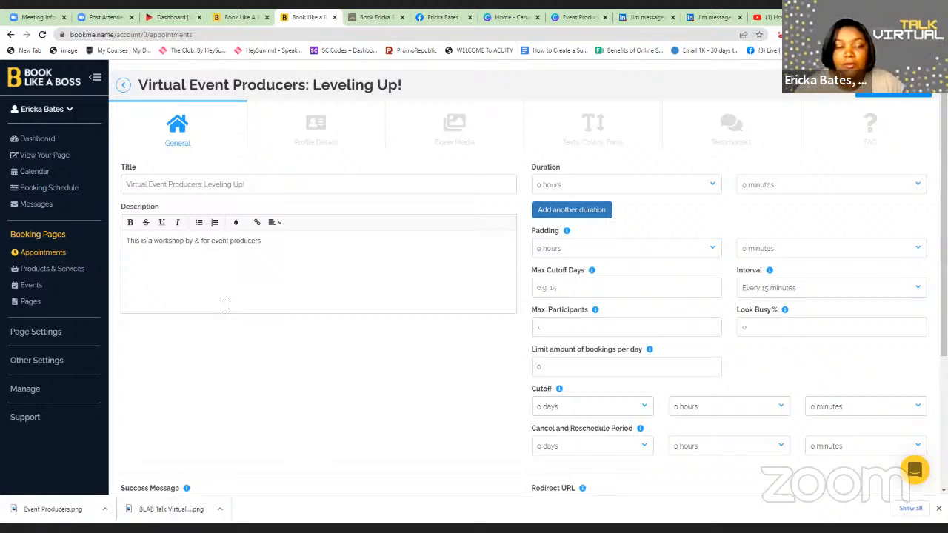
left_click(277, 241)
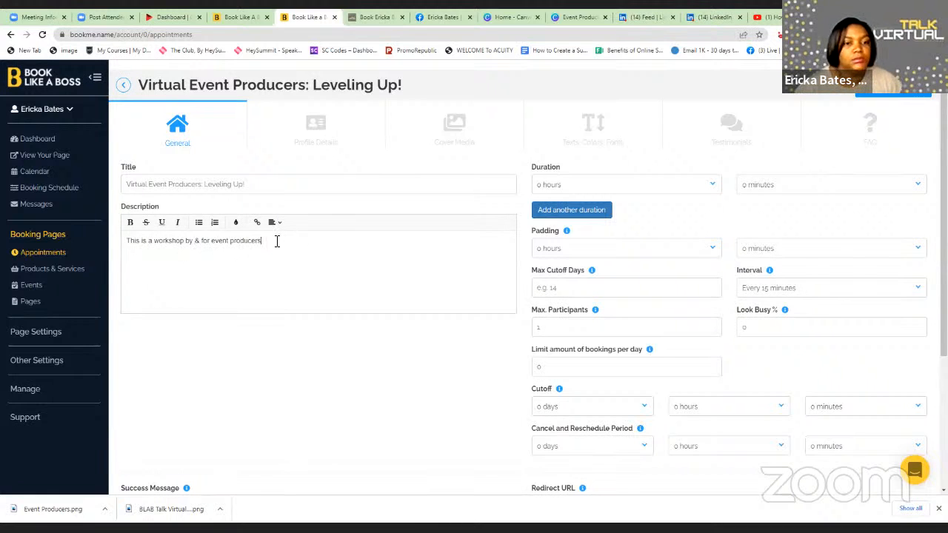
type("!")
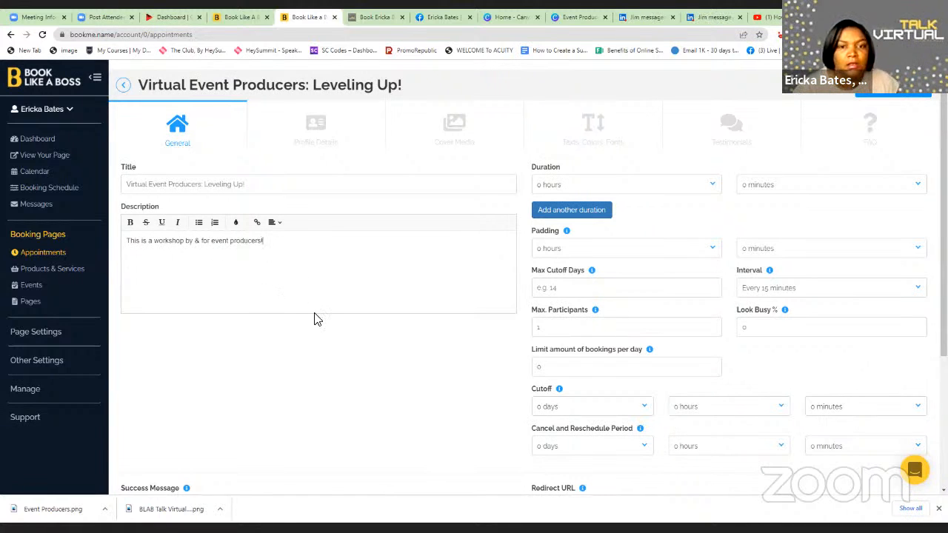
Step: Enter the success message "Thank you for your consideration of becoming a speaker / presenter for this event."
scroll(317, 320, "down", 3)
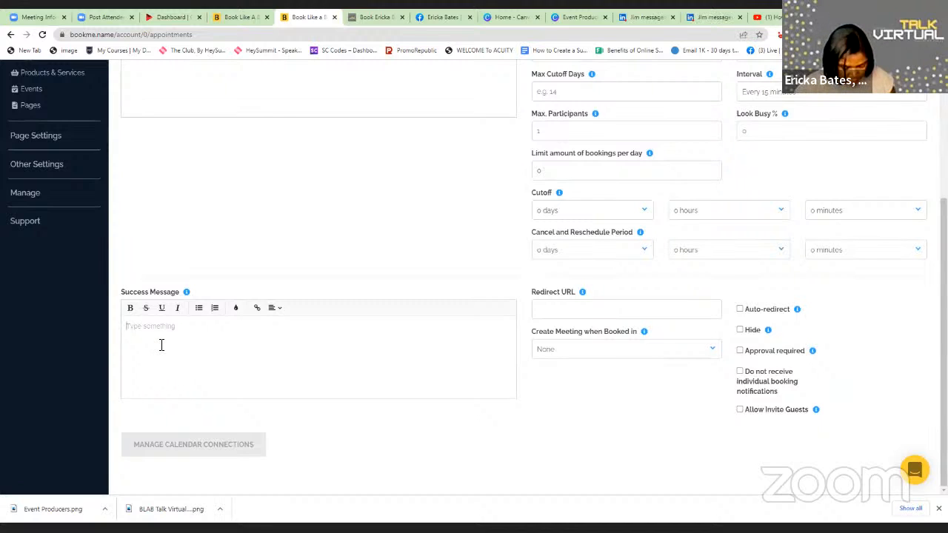
type("Tha")
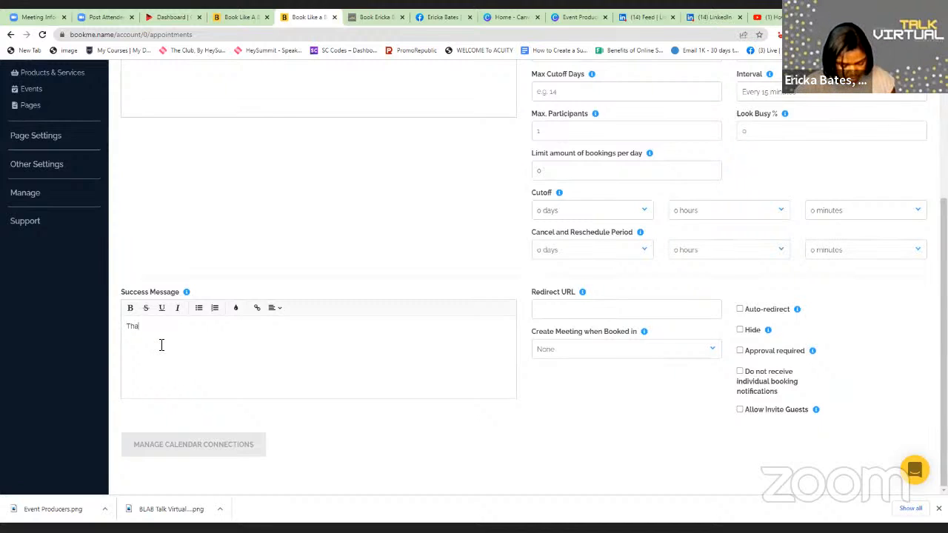
type("nk you")
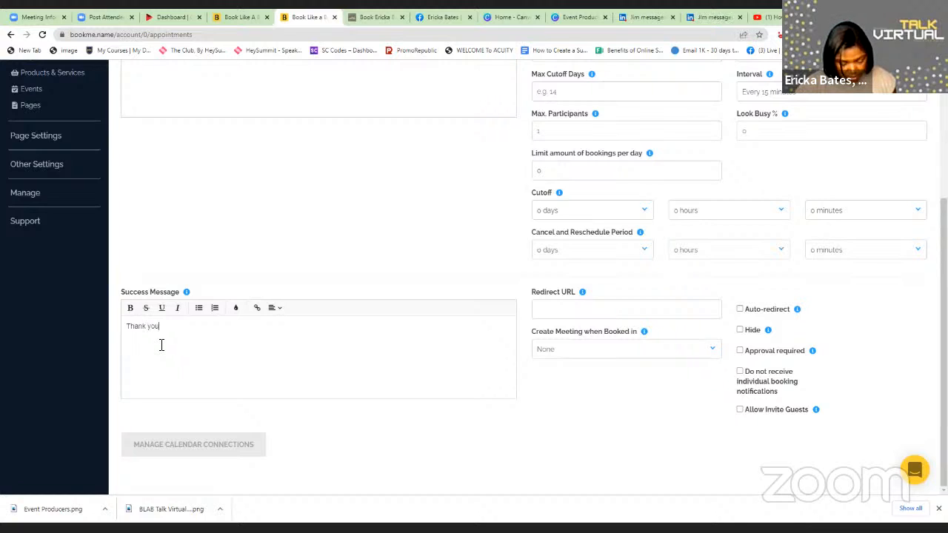
type(" for ")
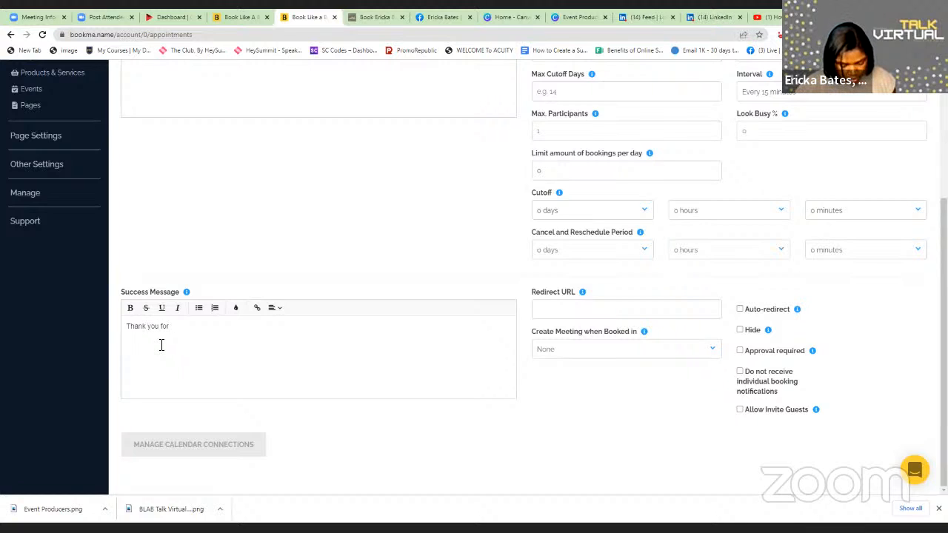
type("your")
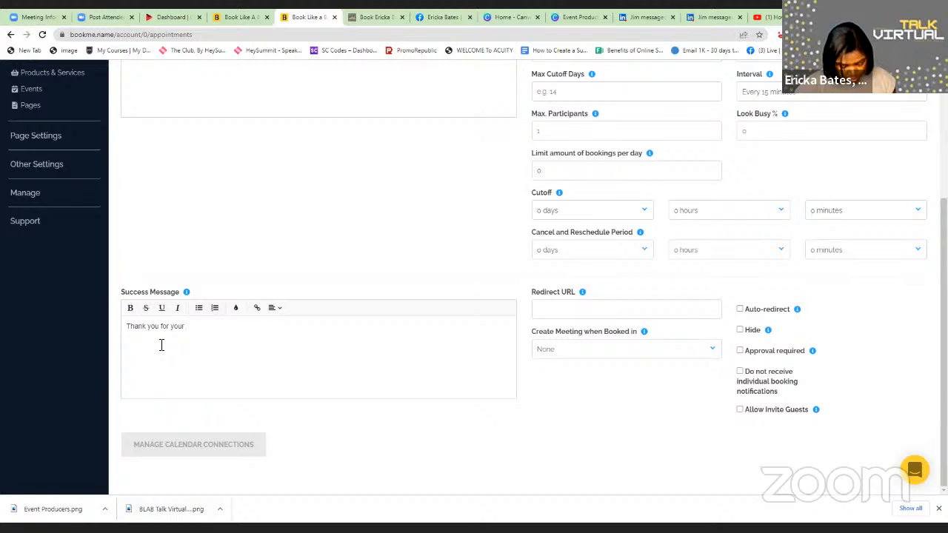
type(" cons")
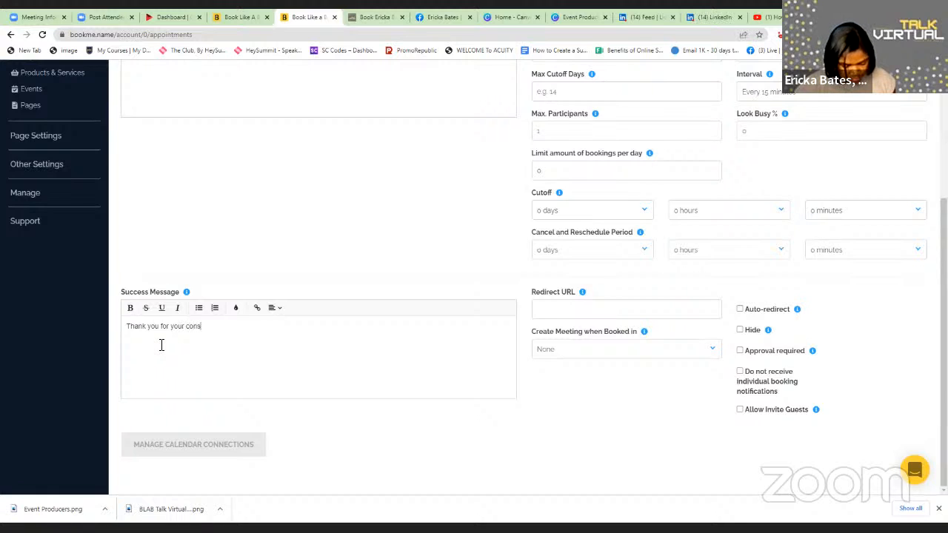
type("idera")
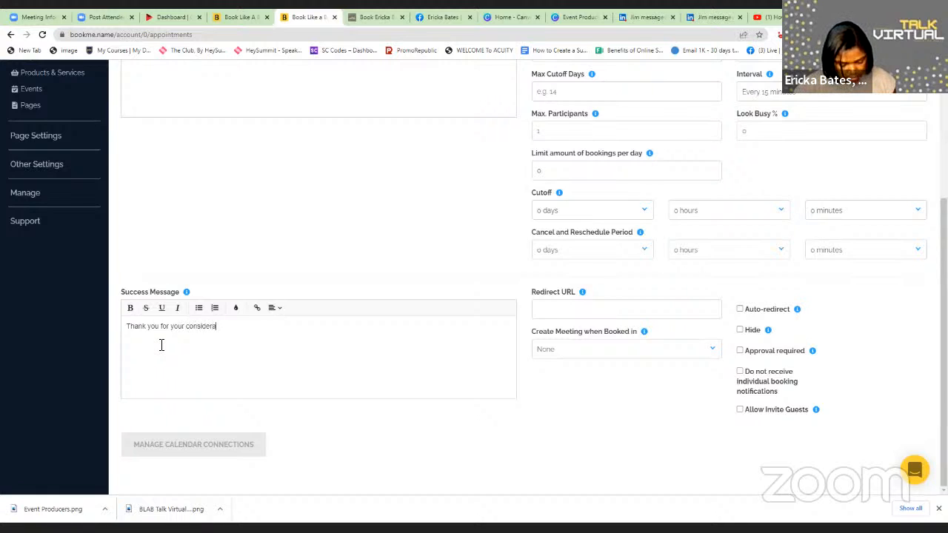
type("tion")
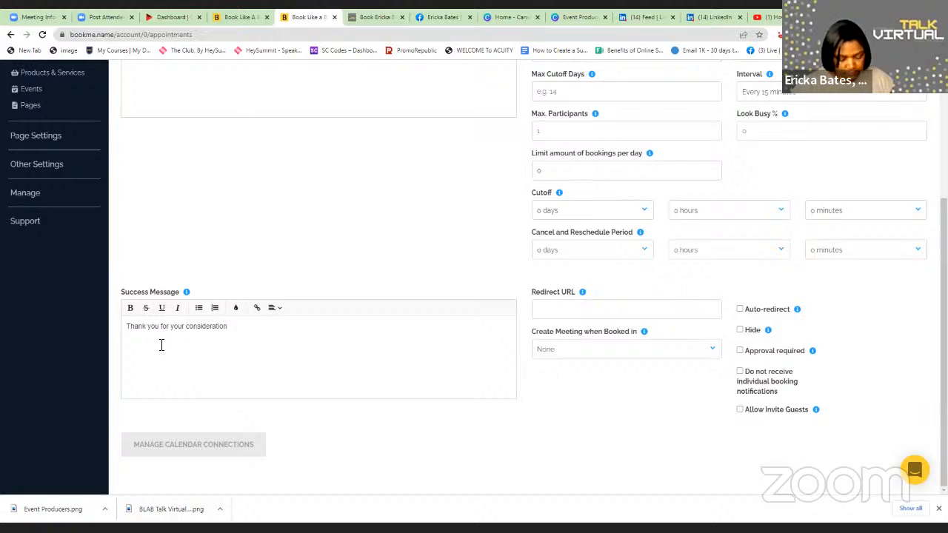
type(" of be")
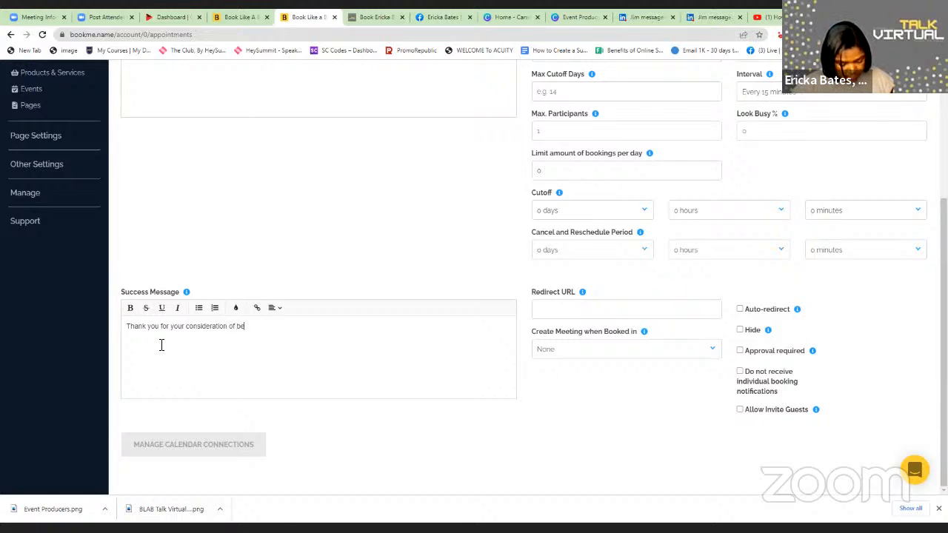
type("comin")
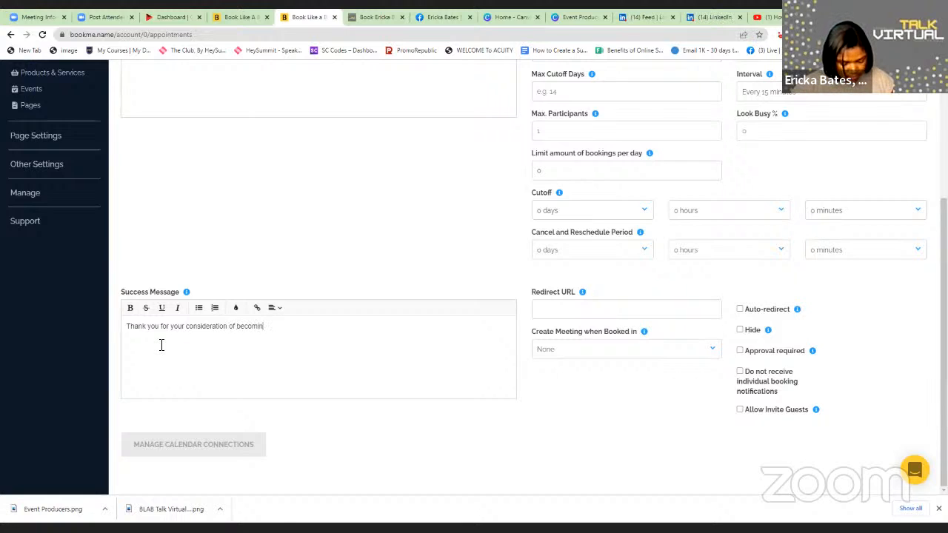
type("g a s")
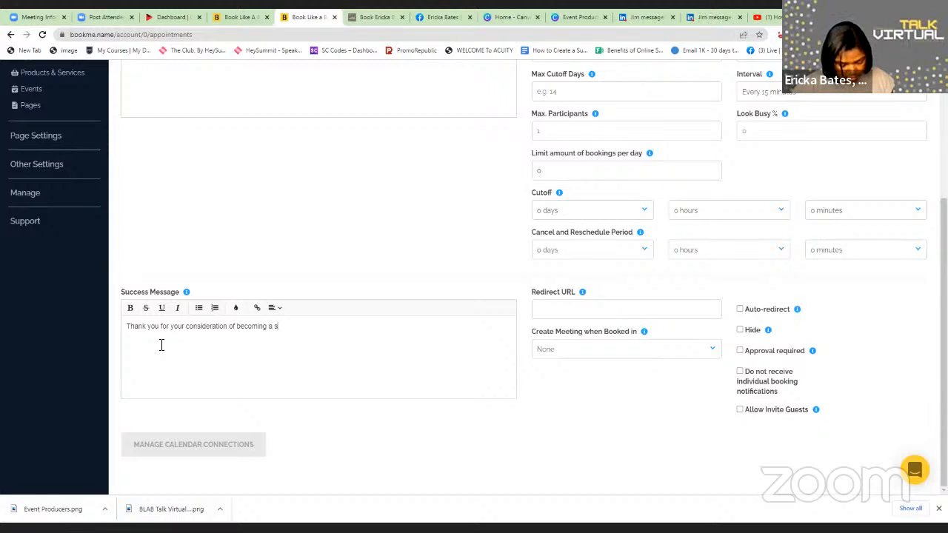
type("peaker")
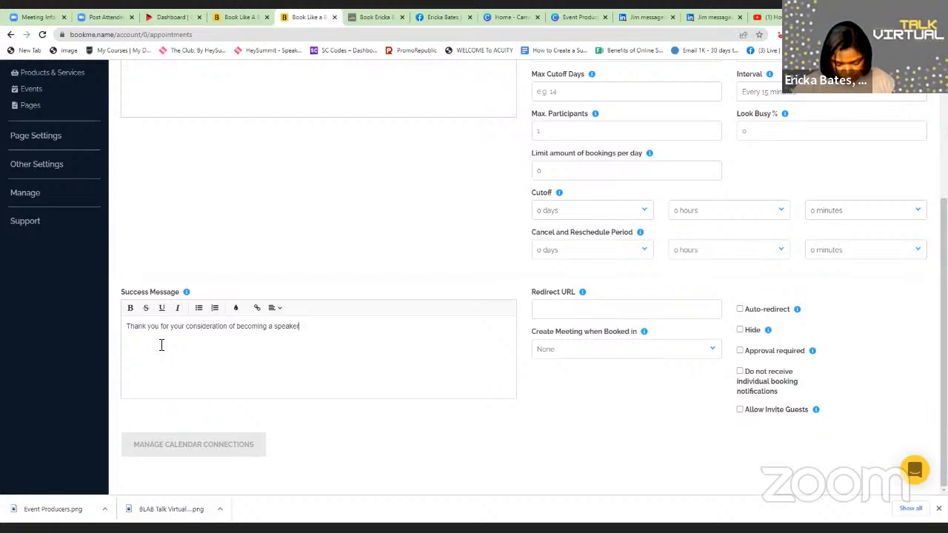
type(" / p")
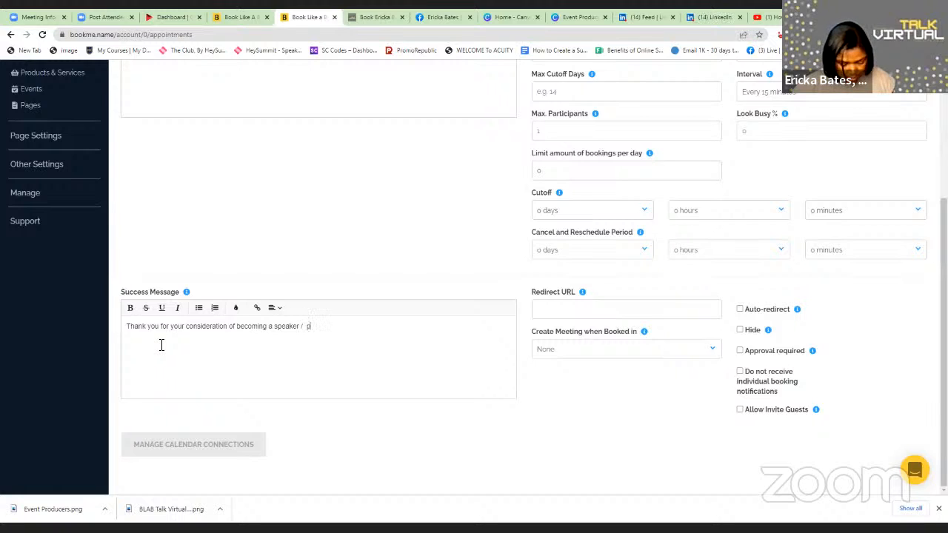
type("rese")
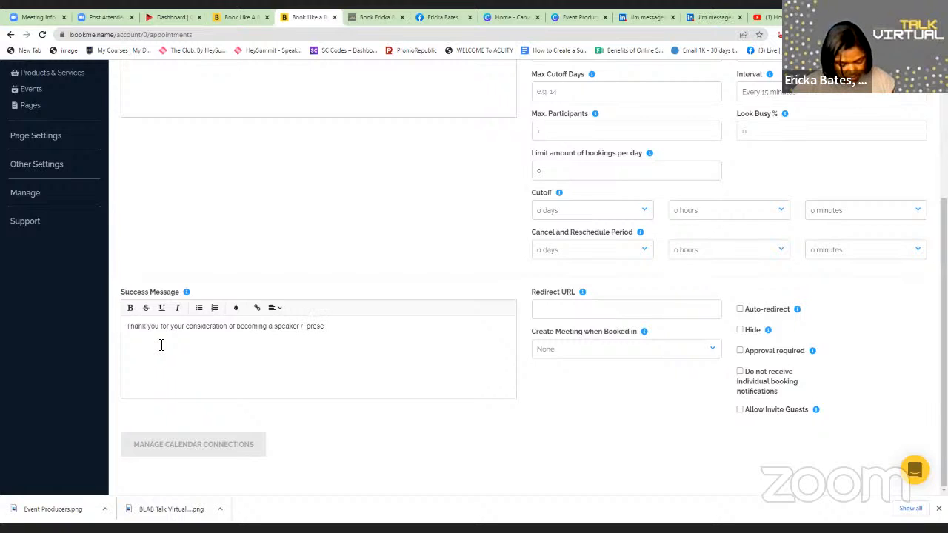
type("nter")
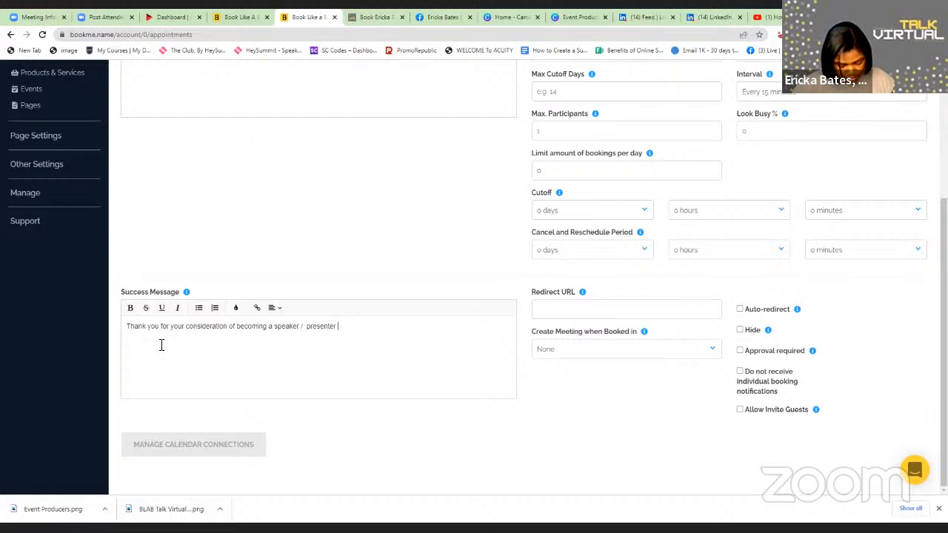
type(" for thi")
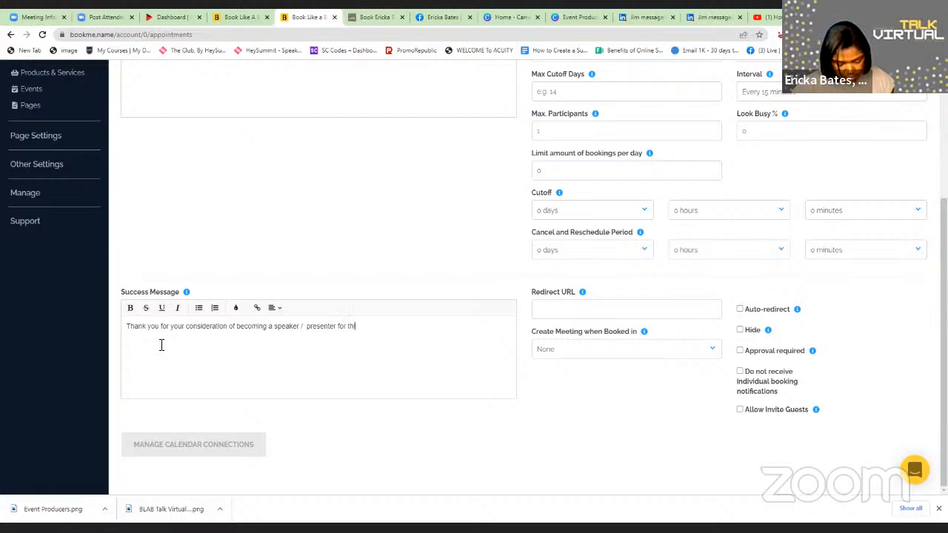
type("s ")
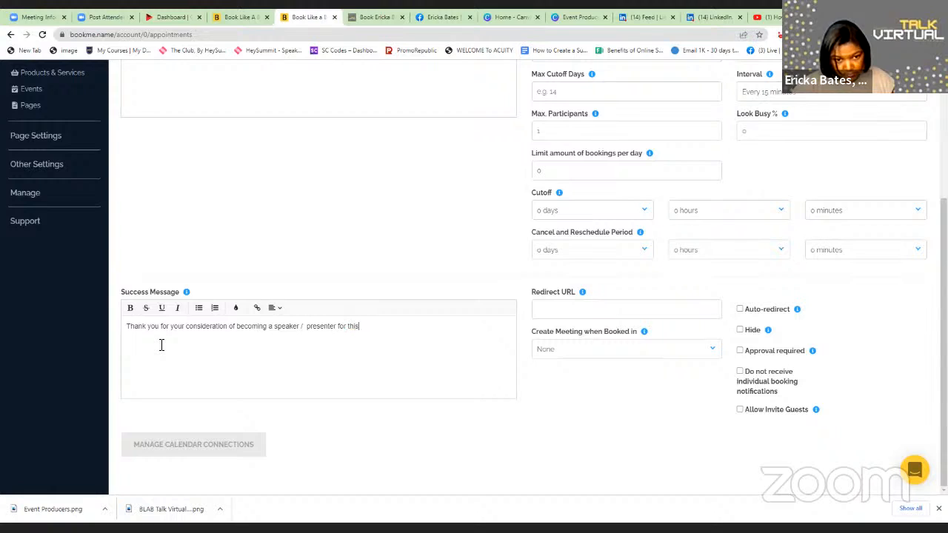
type("en")
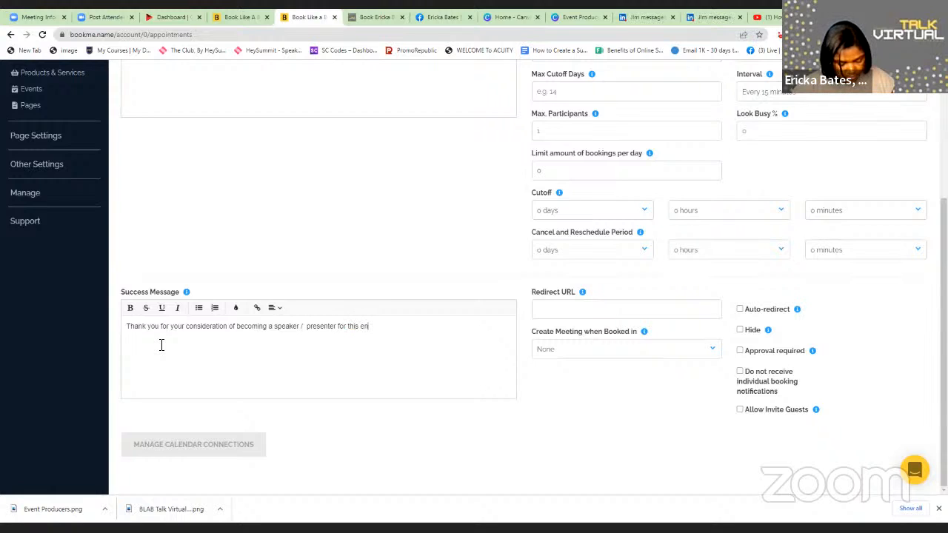
type("vent.")
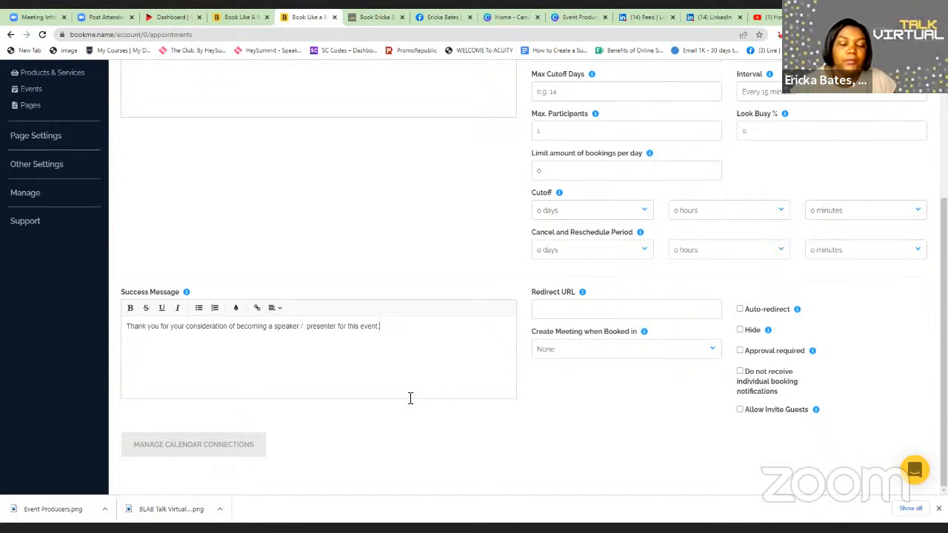
Step: Switch to YouTube, close the share dialog and open the Talk Virtual channel's full "Virtual Summiteers Mastermind" playlist
left_click(565, 309)
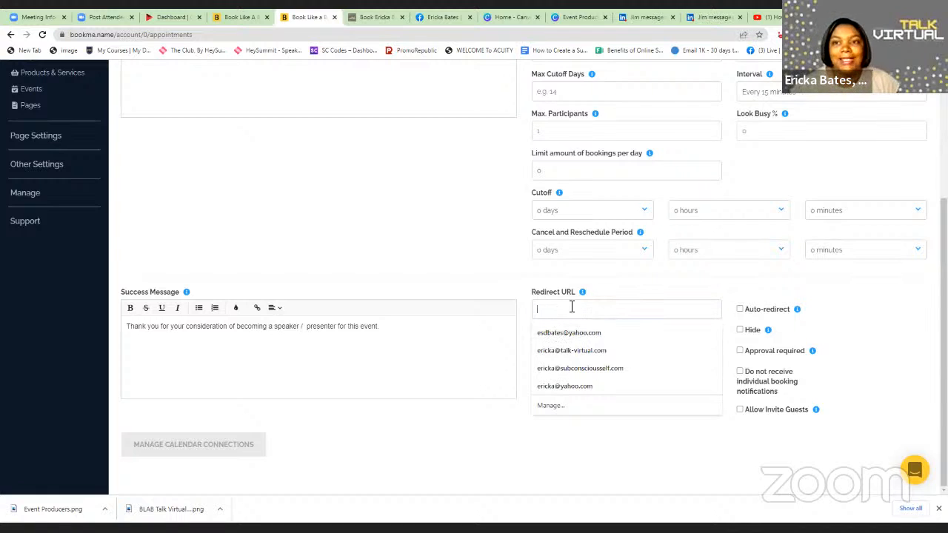
left_click(770, 16)
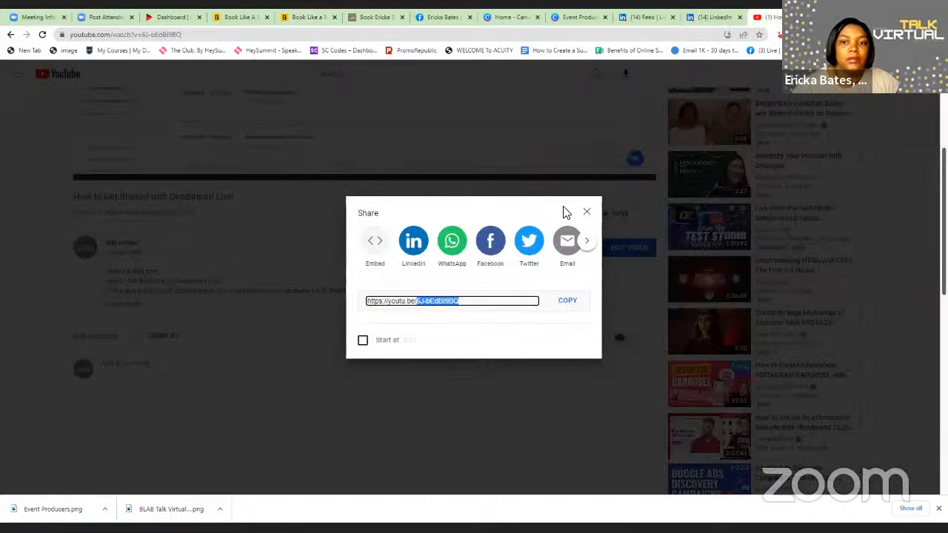
left_click(589, 214)
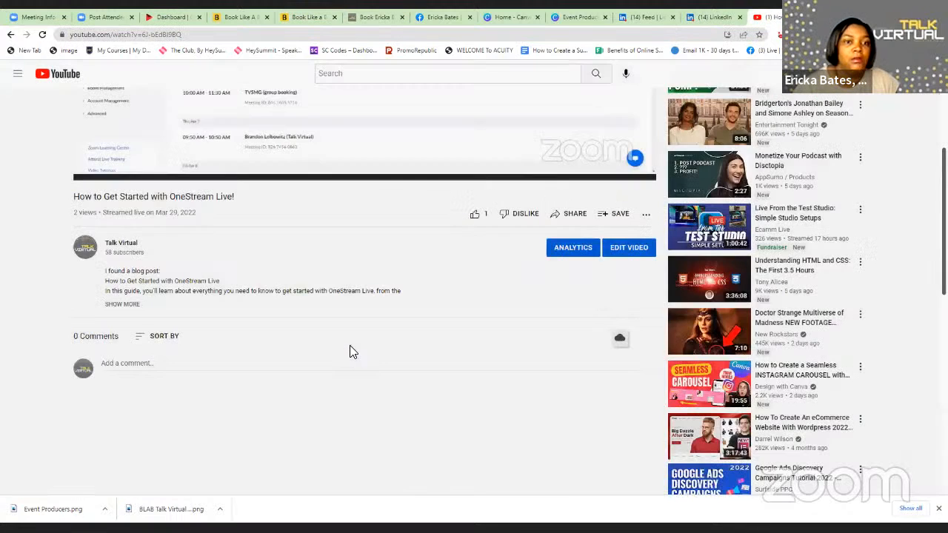
scroll(349, 347, "up", 3)
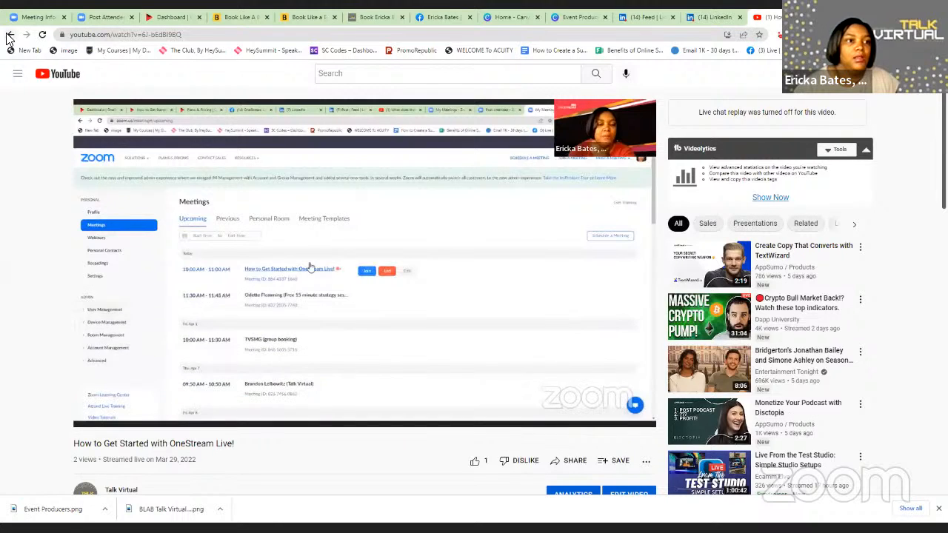
left_click(11, 34)
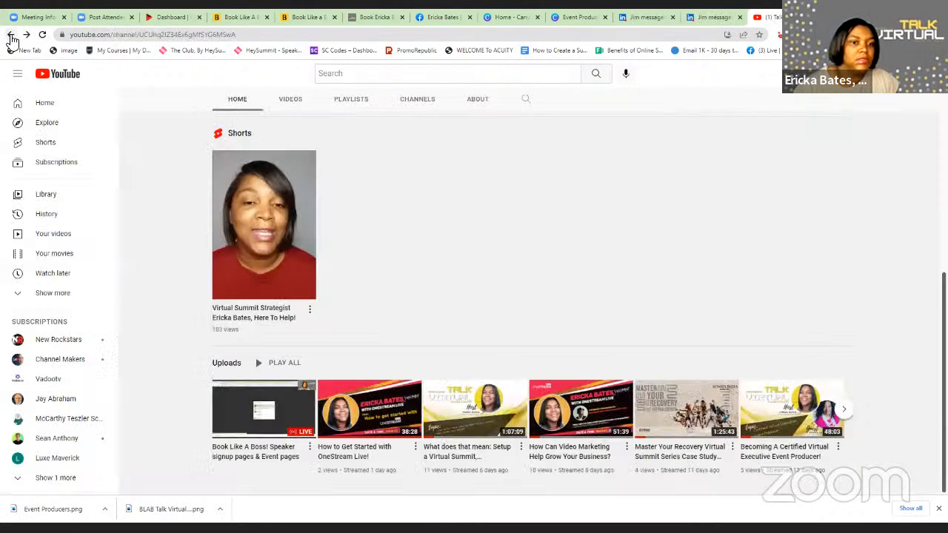
left_click(356, 107)
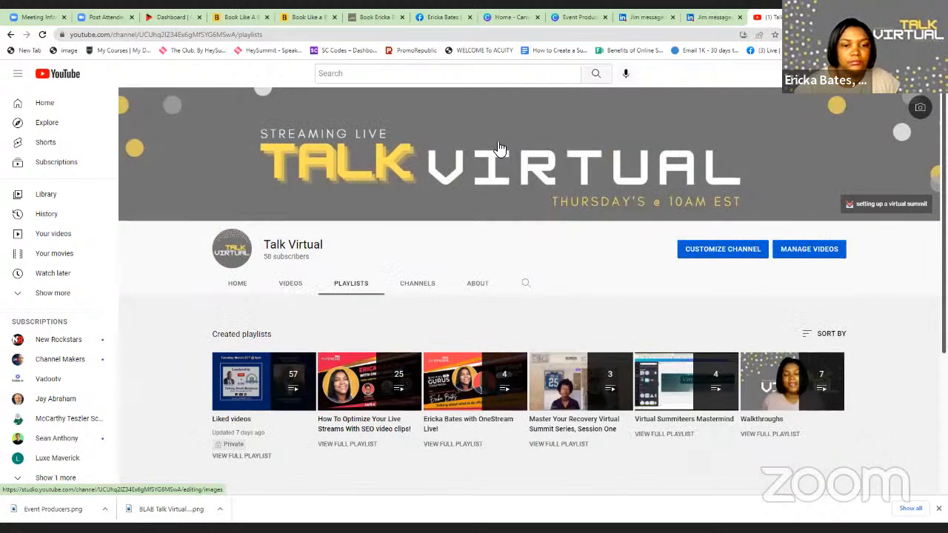
scroll(498, 148, "down", 2)
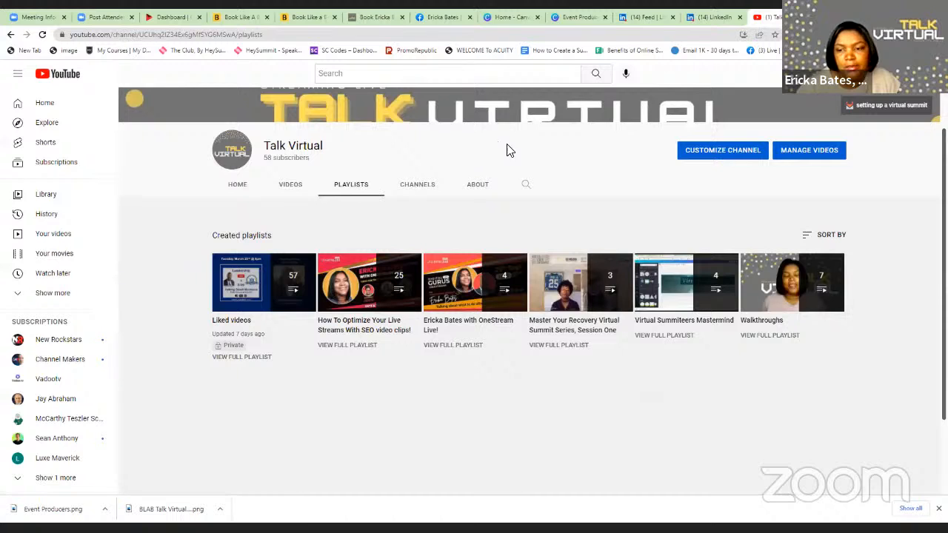
left_click(668, 335)
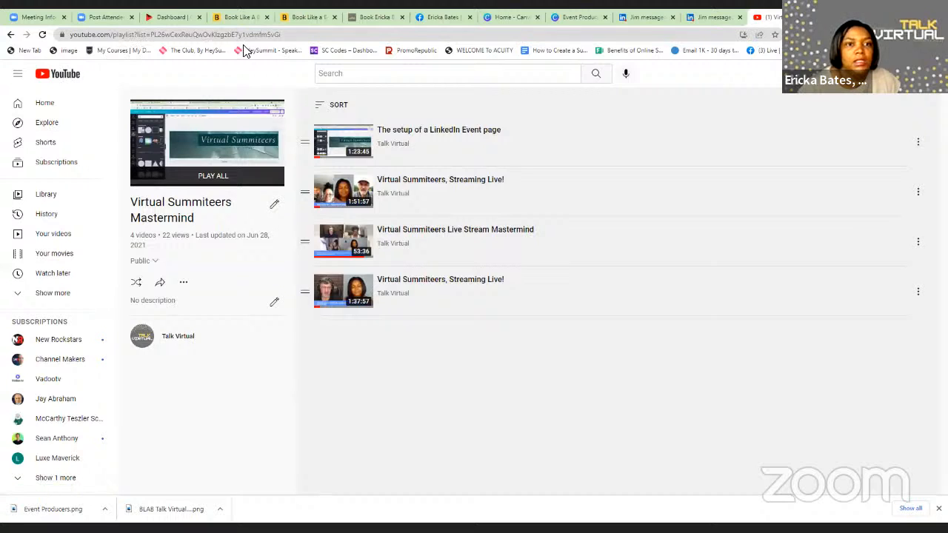
Step: Copy the playlist's web address and paste it as the redirect URL of the new Book Like A Boss appointment
left_click_drag(281, 35, 56, 35)
left_click(63, 35)
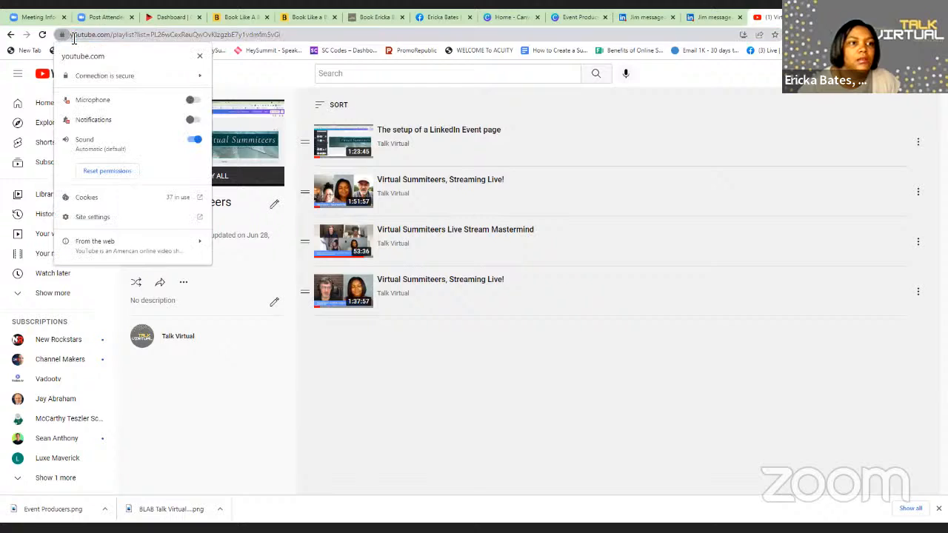
right_click(83, 37)
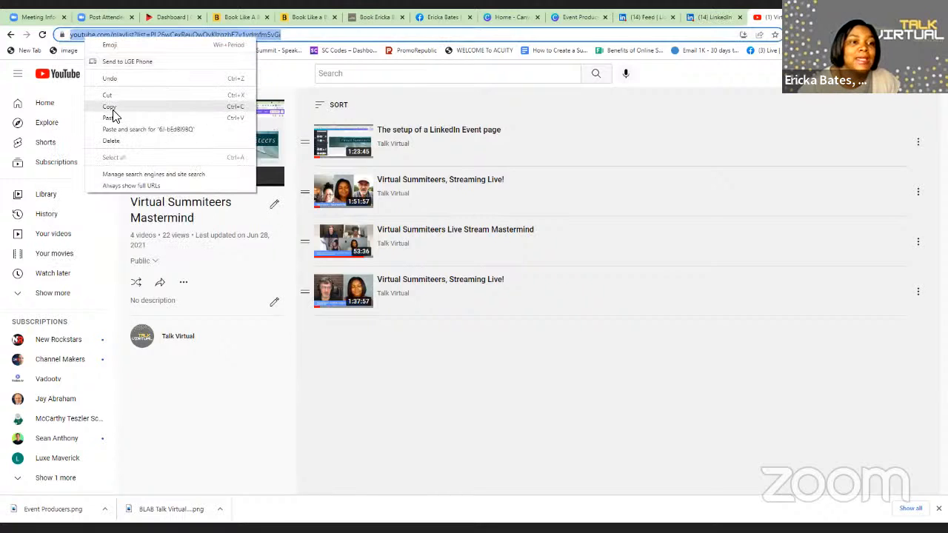
left_click(111, 108)
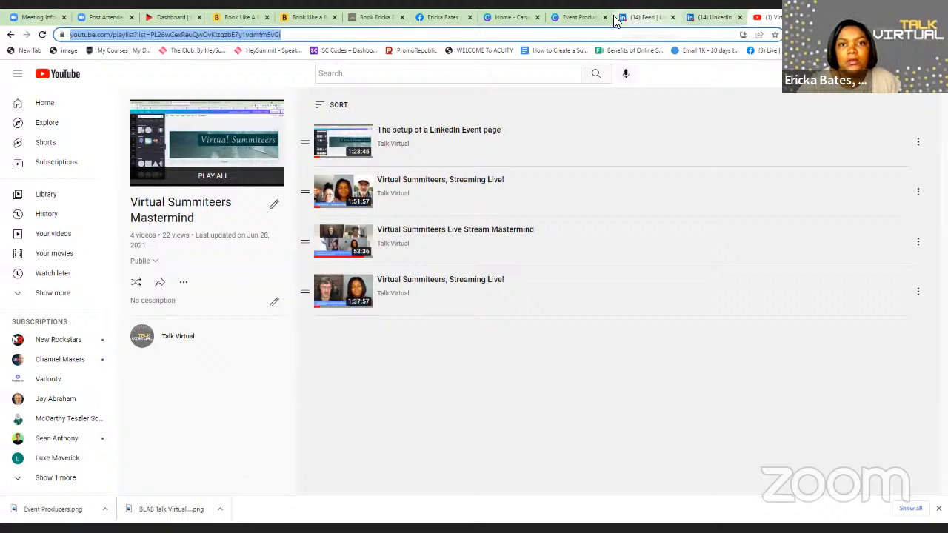
left_click(300, 17)
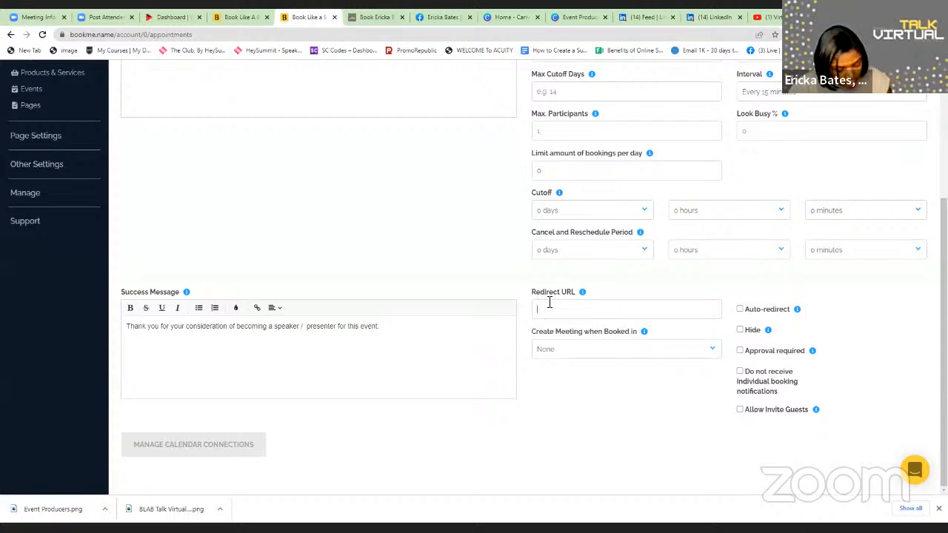
type("https://www.youtube.com/playlist?list=PL26wCexReuOwOvKlzgzbE7y1vdmfm5vGl")
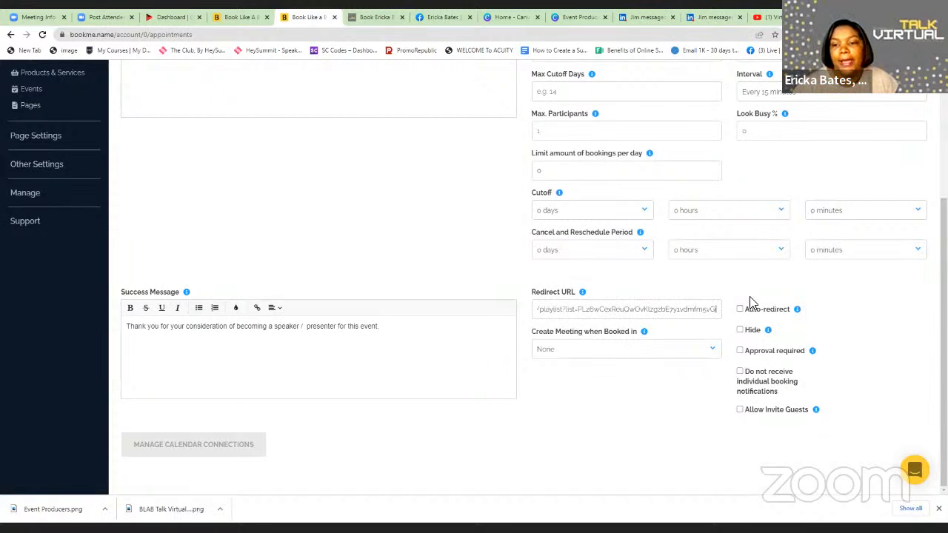
Step: Enable the Auto-redirect and Hide options for the appointment
left_click(739, 309)
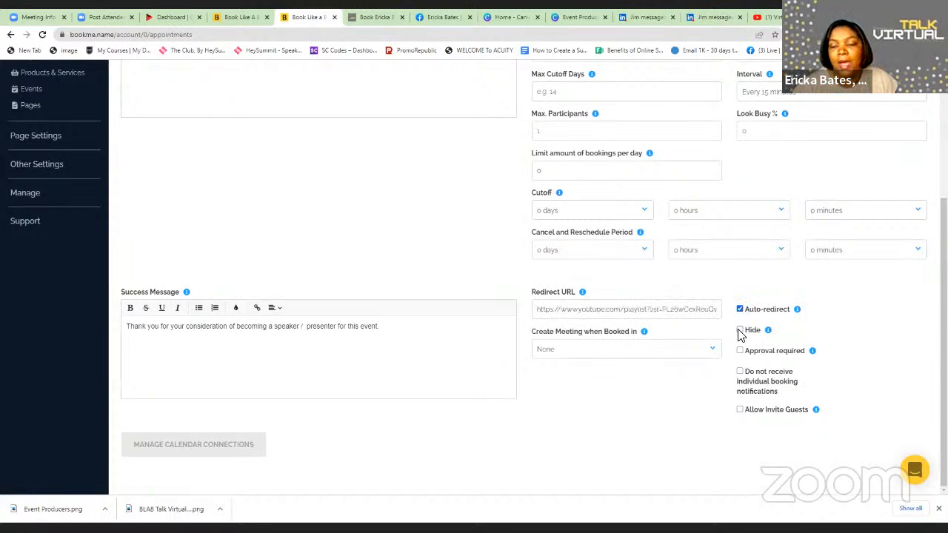
left_click(739, 331)
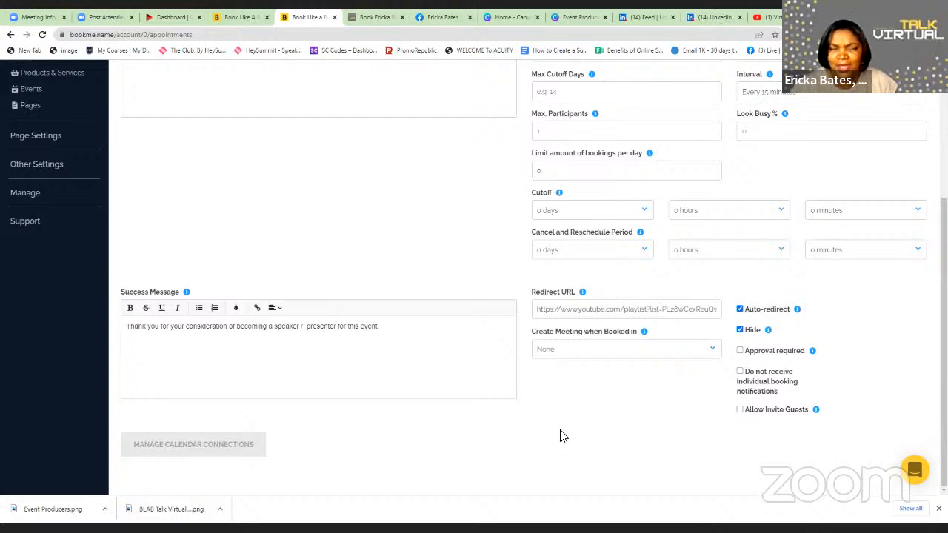
scroll(564, 436, "up", 3)
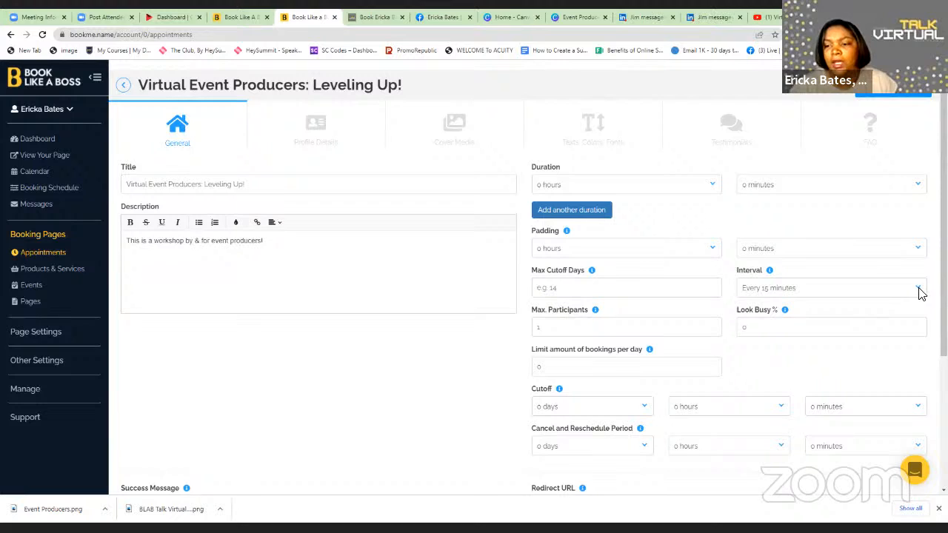
Step: Set the appointment's padding to 15 minutes
left_click(777, 254)
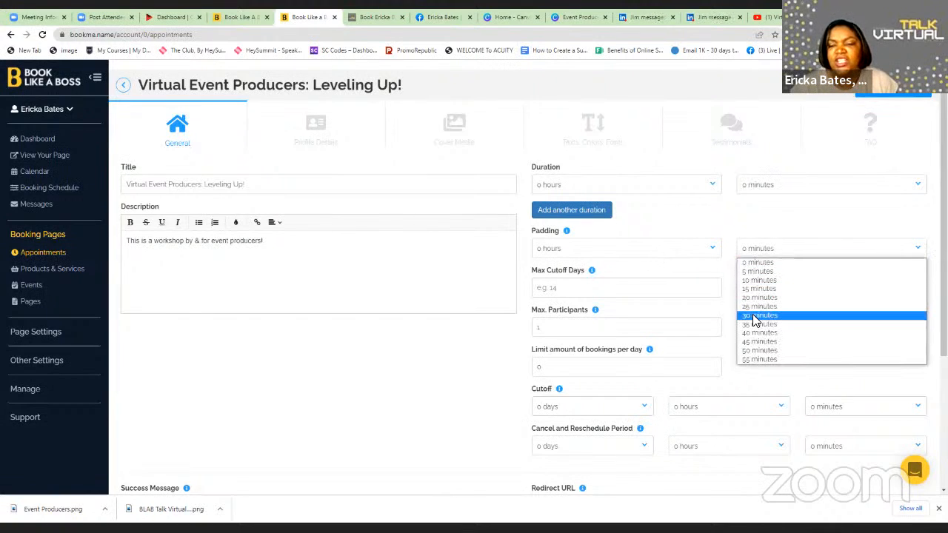
left_click(755, 317)
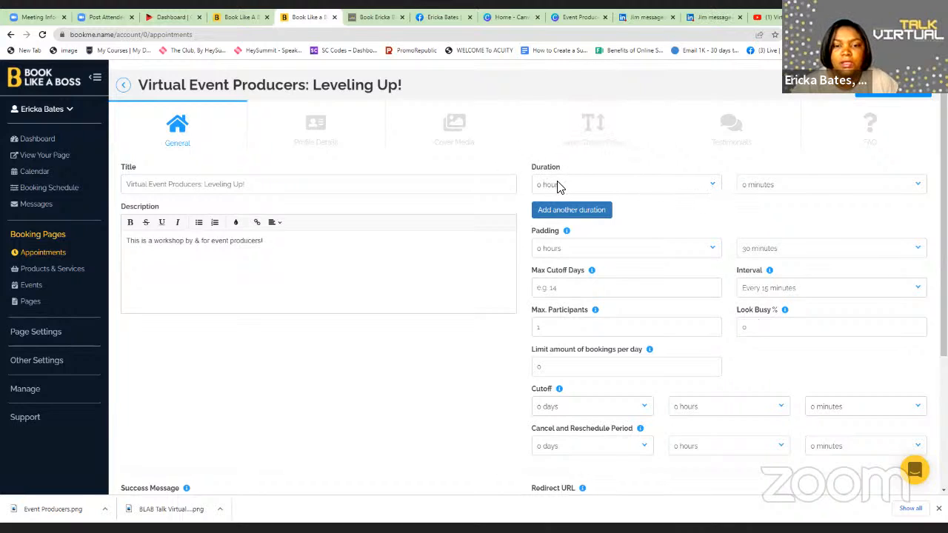
left_click(760, 253)
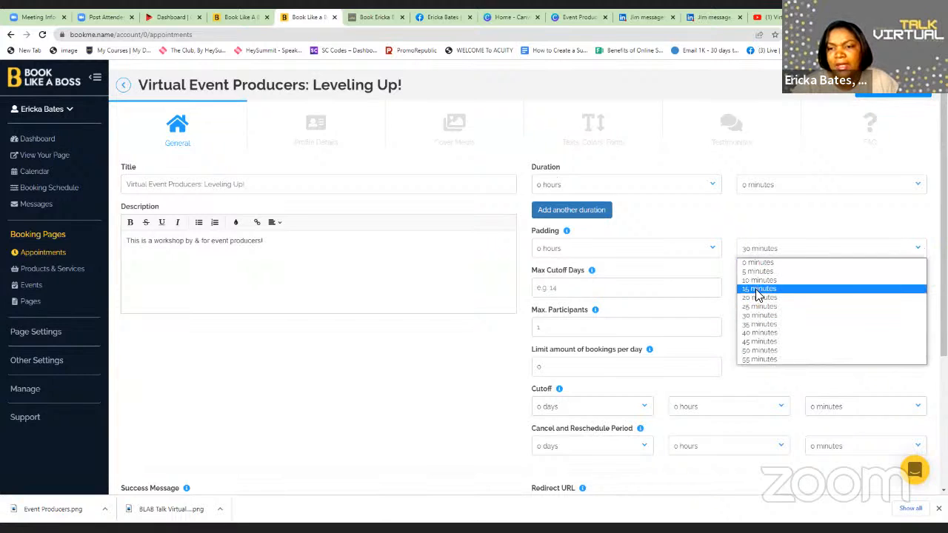
key("Return")
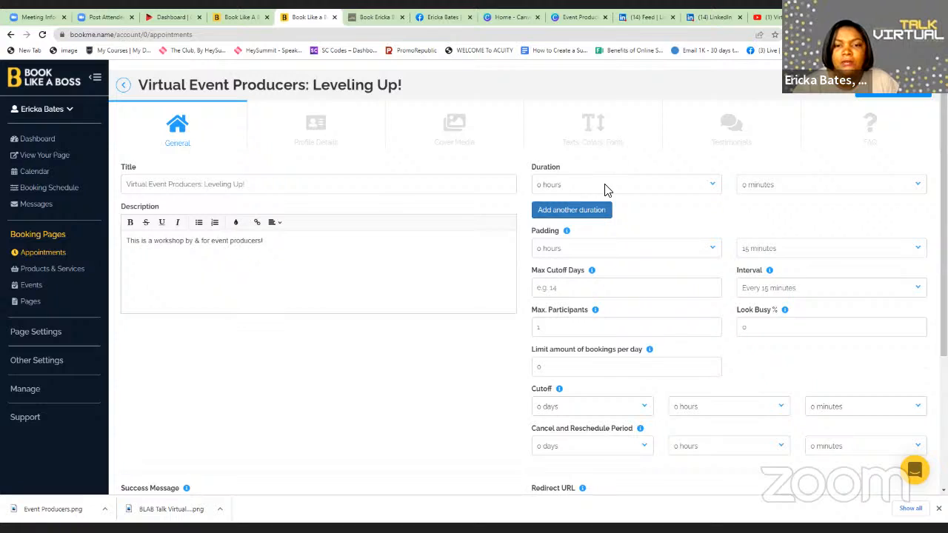
Step: Set the appointment's duration to 0 hours 30 minutes and save the appointment
left_click(604, 187)
left_click(815, 186)
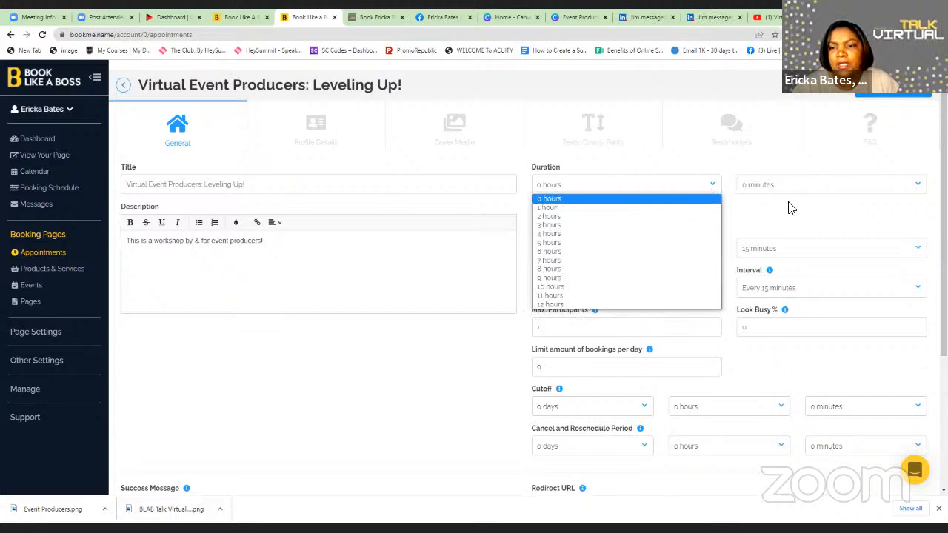
left_click(763, 253)
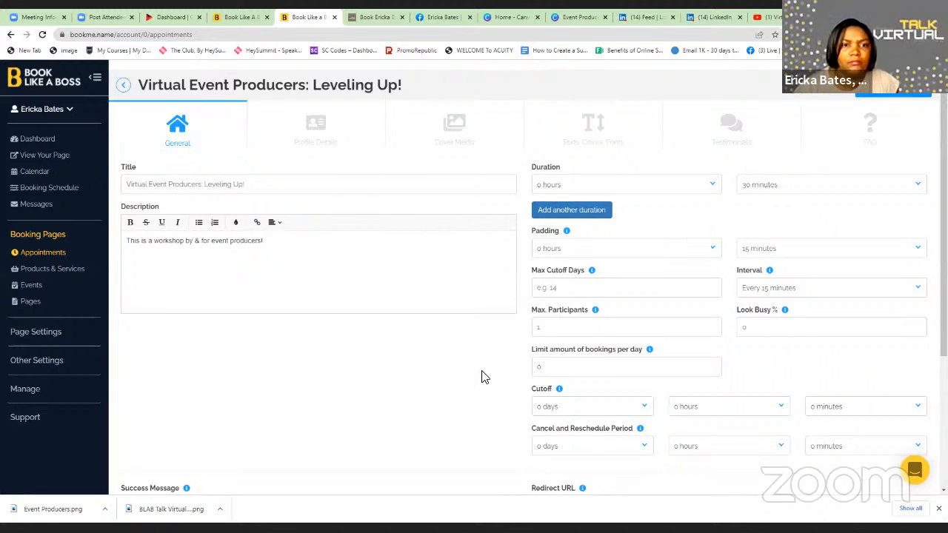
left_click(907, 91)
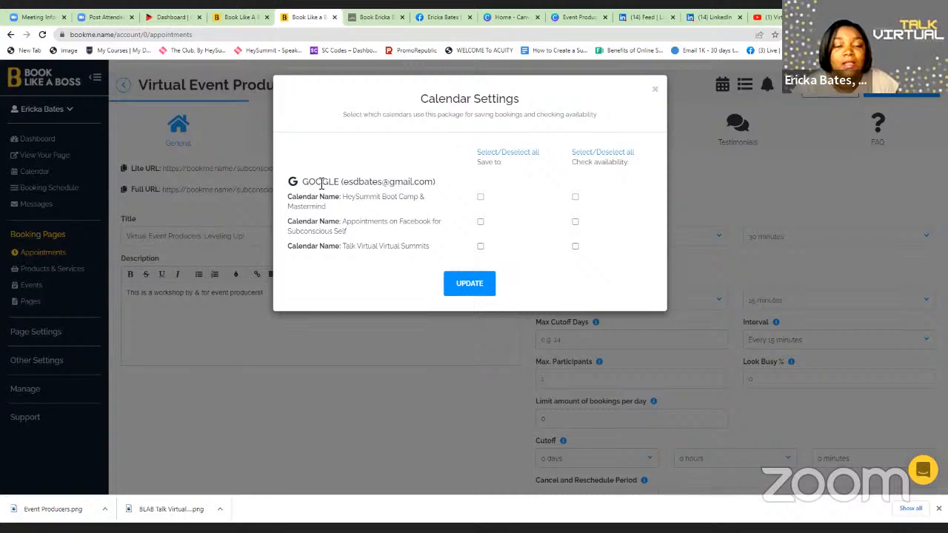
Step: Select all three Google calendars for both saving bookings and checking availability, and update the calendar settings
left_click(481, 197)
left_click(481, 222)
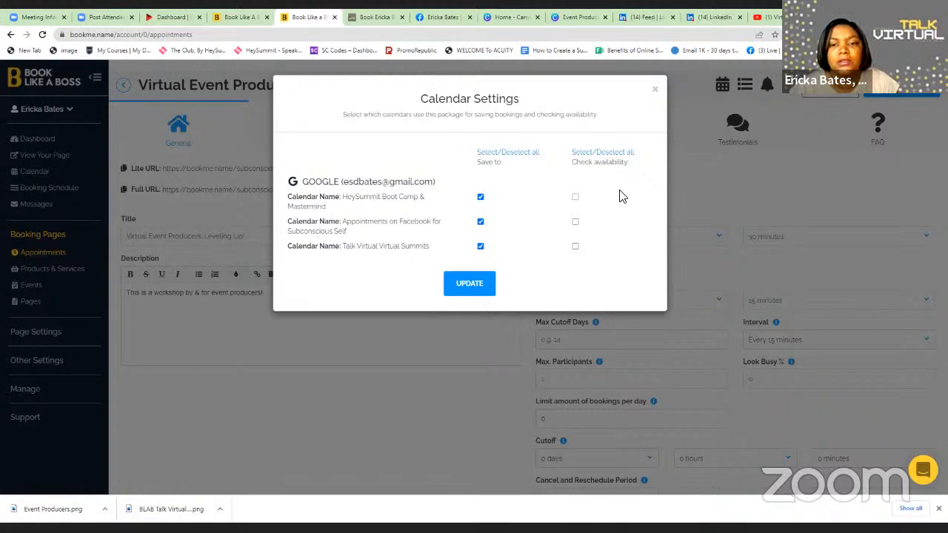
left_click(575, 196)
left_click(575, 223)
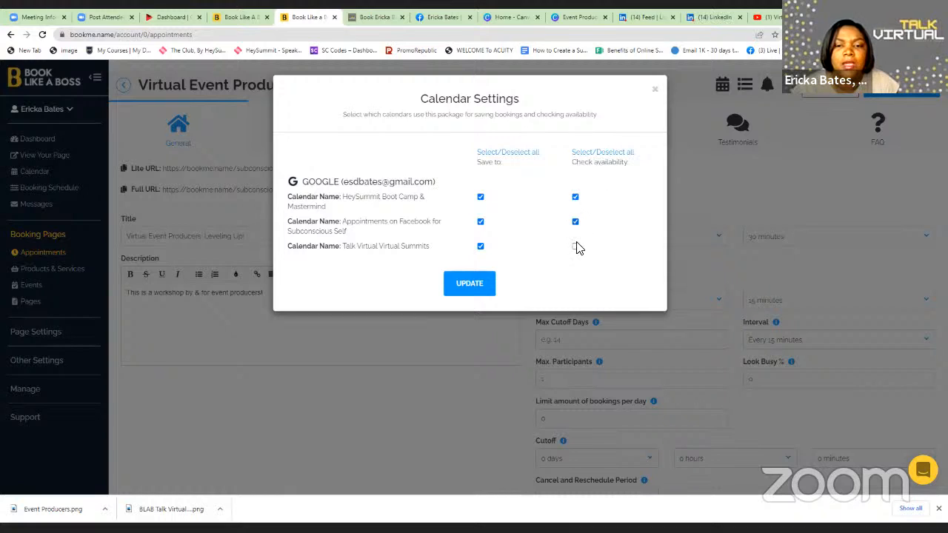
left_click(575, 247)
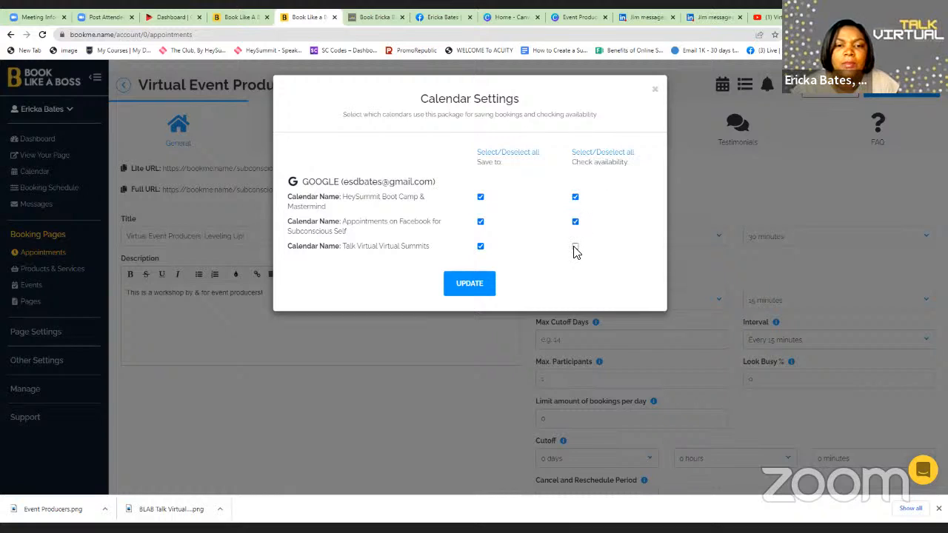
left_click(474, 284)
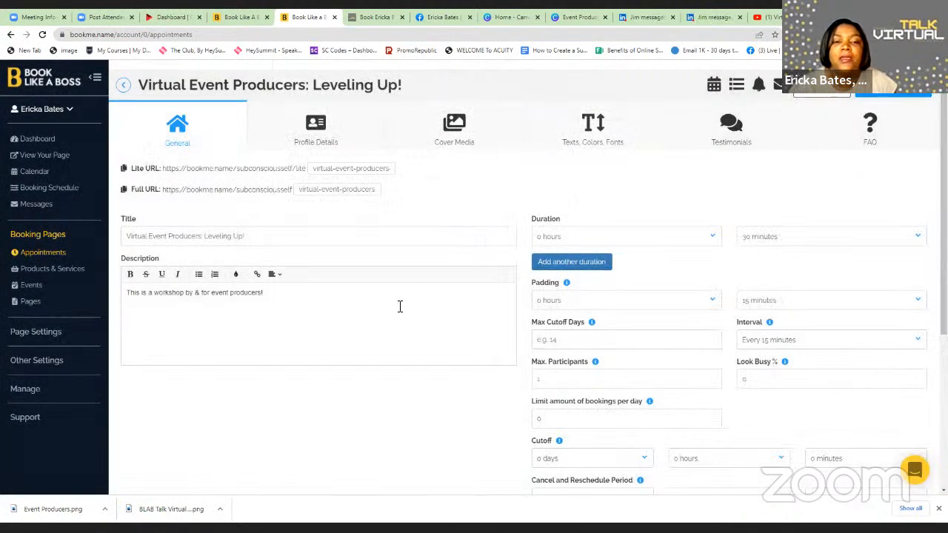
Step: In the profile details, turn off the Global setting for the title and the "Contact Me" button, and enter the title "Host"
left_click(317, 127)
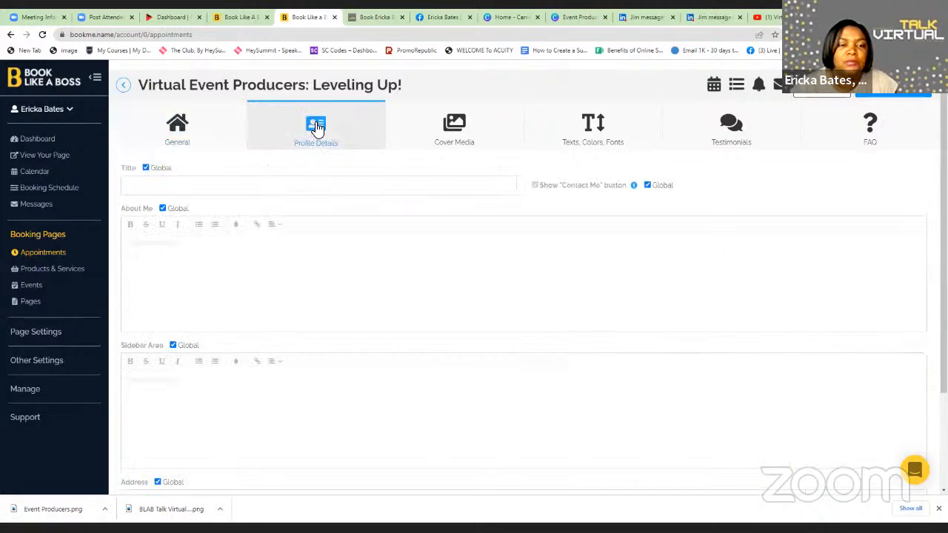
left_click(146, 168)
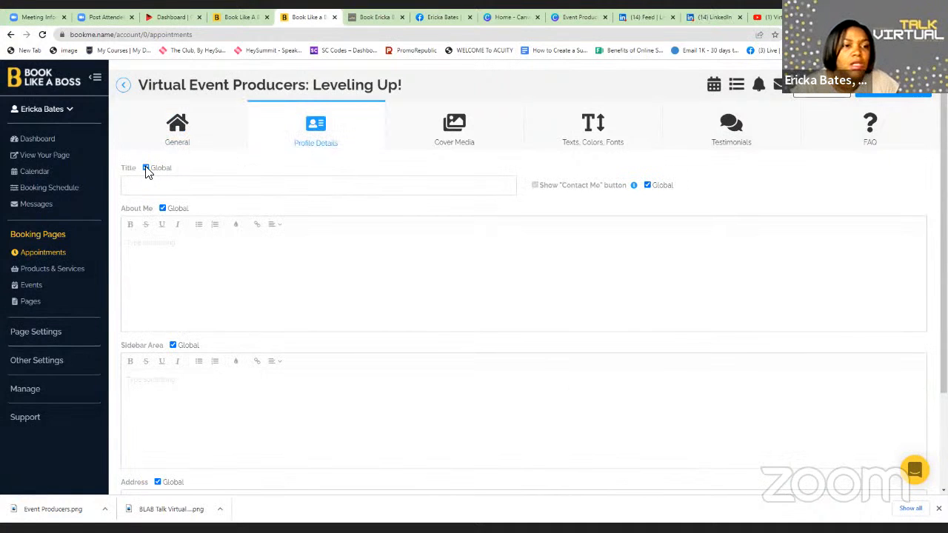
left_click(162, 208)
left_click(647, 185)
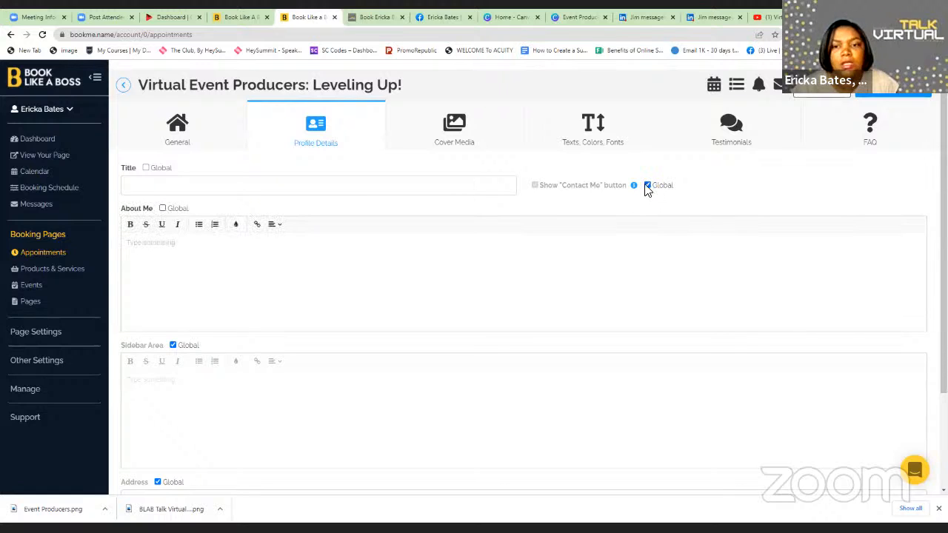
left_click(162, 209)
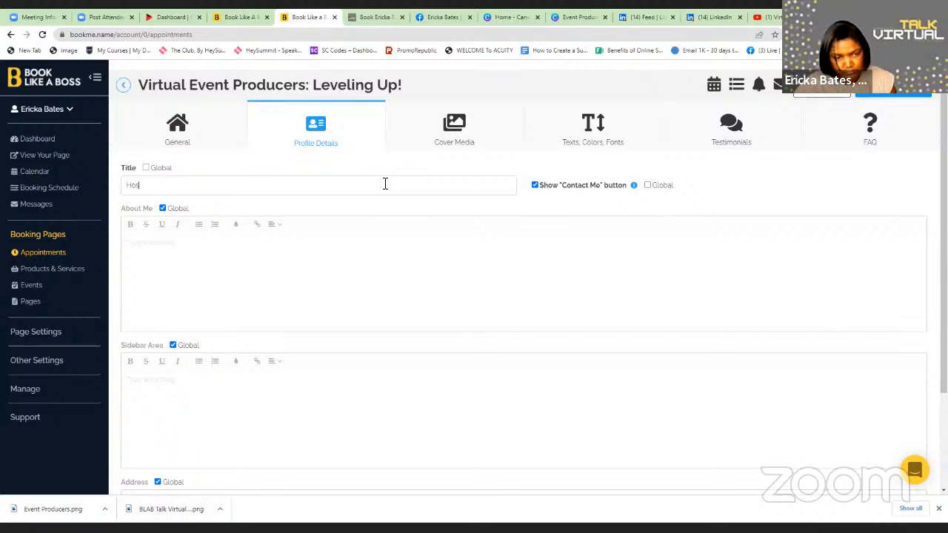
type("t")
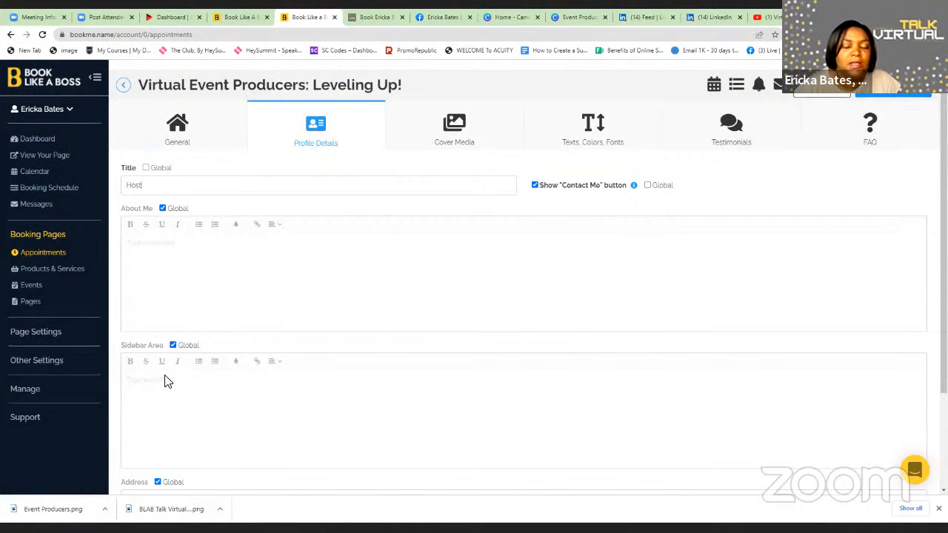
Step: Check the appointment's cover photo size requirements against the 1950 × 350 px custom design size in Canva
left_click(467, 132)
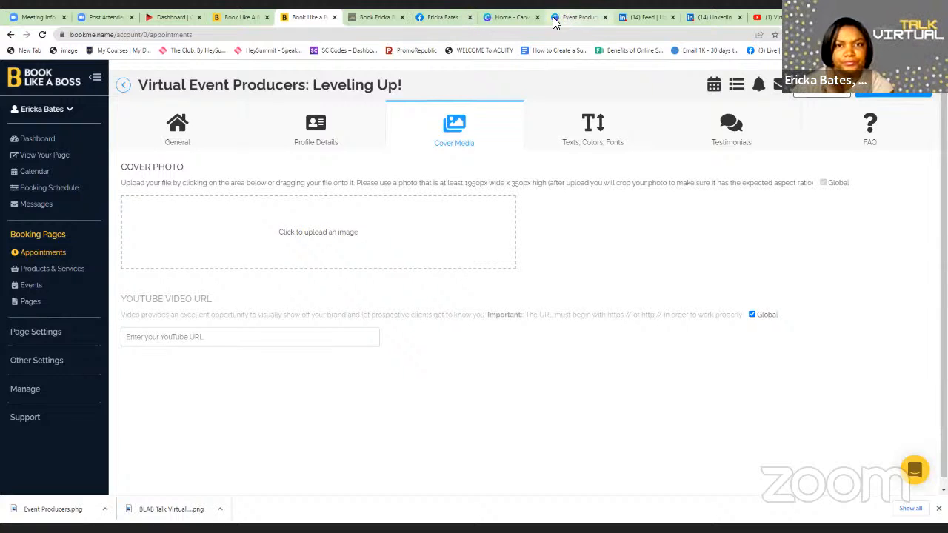
left_click(506, 20)
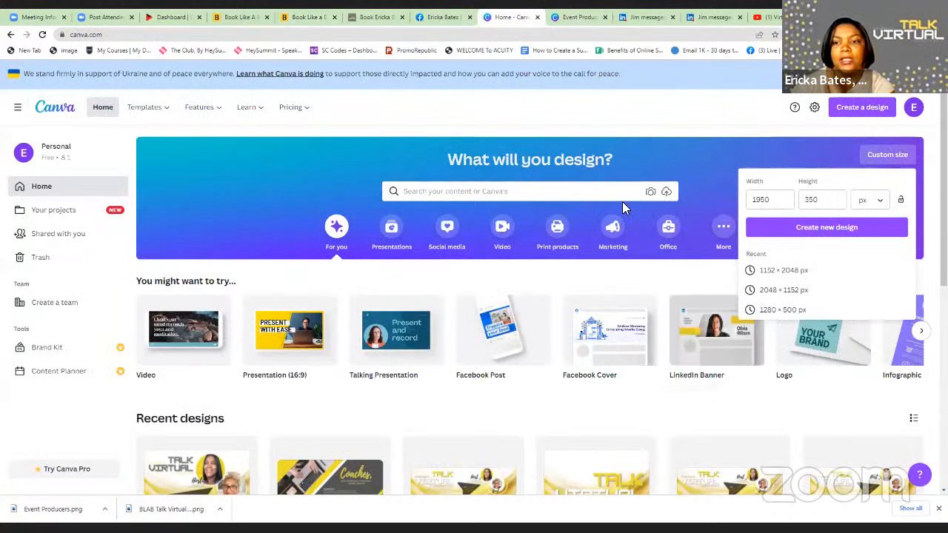
left_click(309, 17)
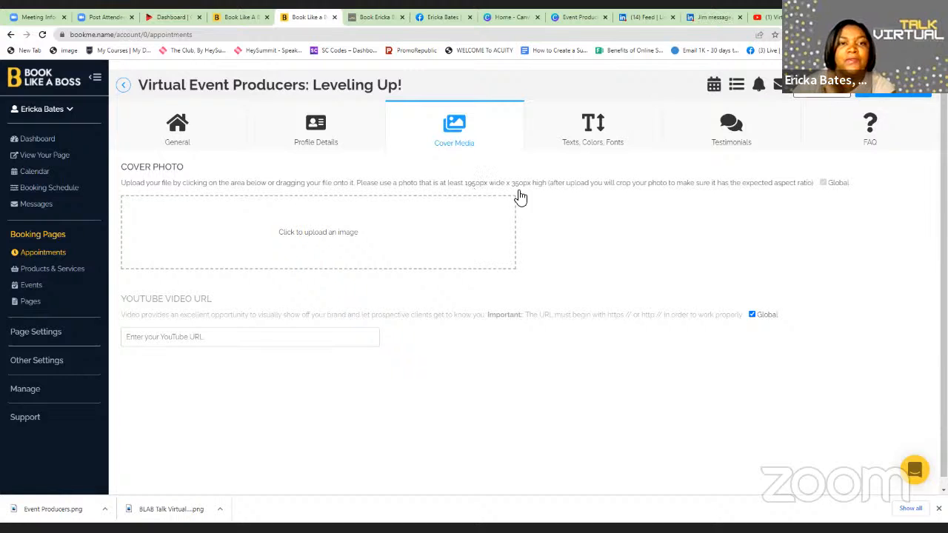
left_click(507, 17)
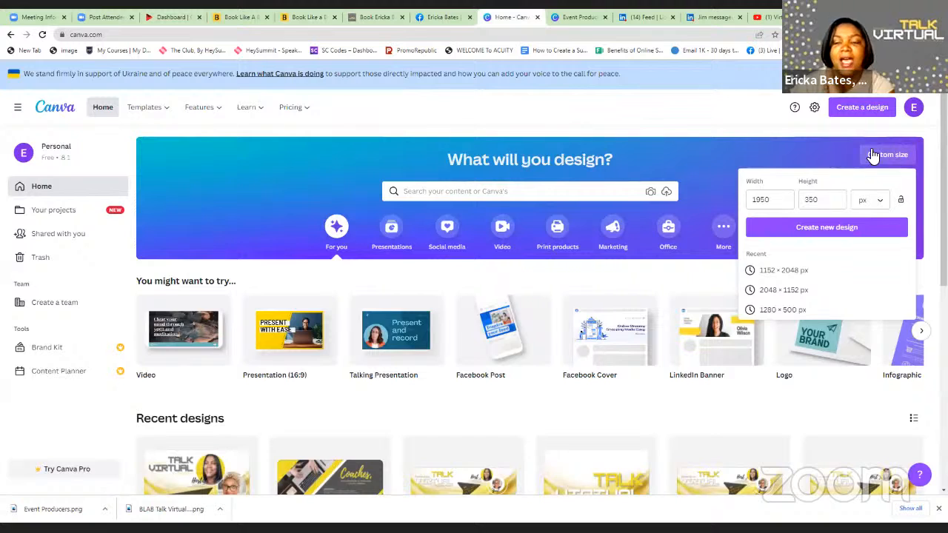
left_click(822, 231)
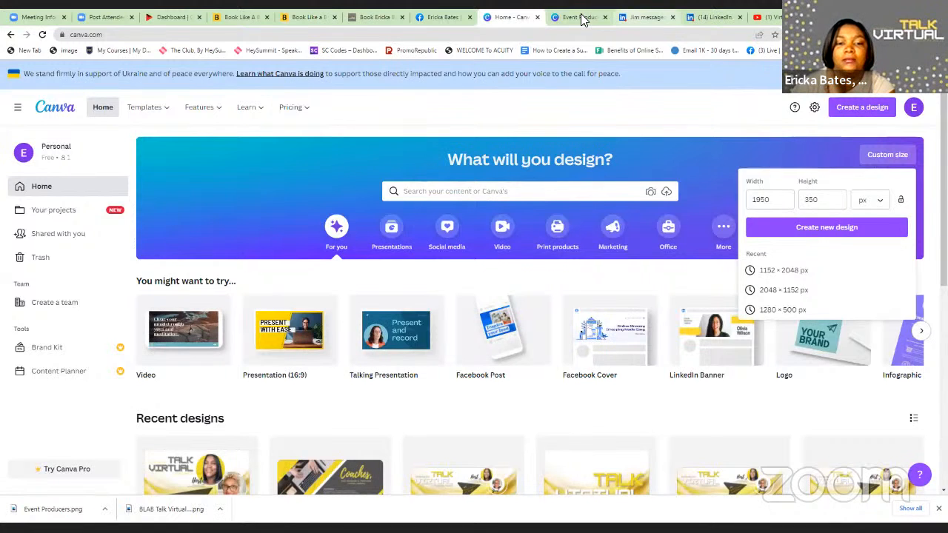
Step: Review the Event Producers banner design in Canva and open its download options
left_click(583, 18)
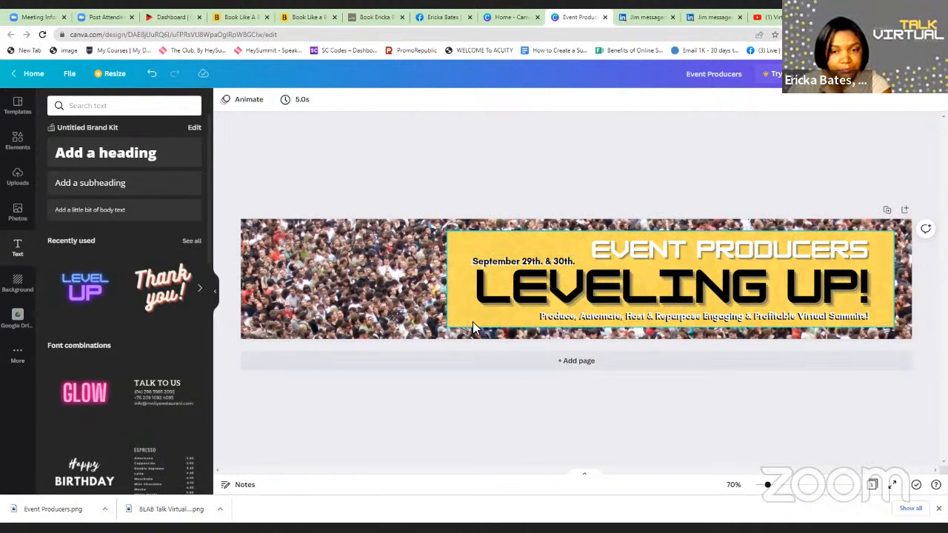
left_click(315, 18)
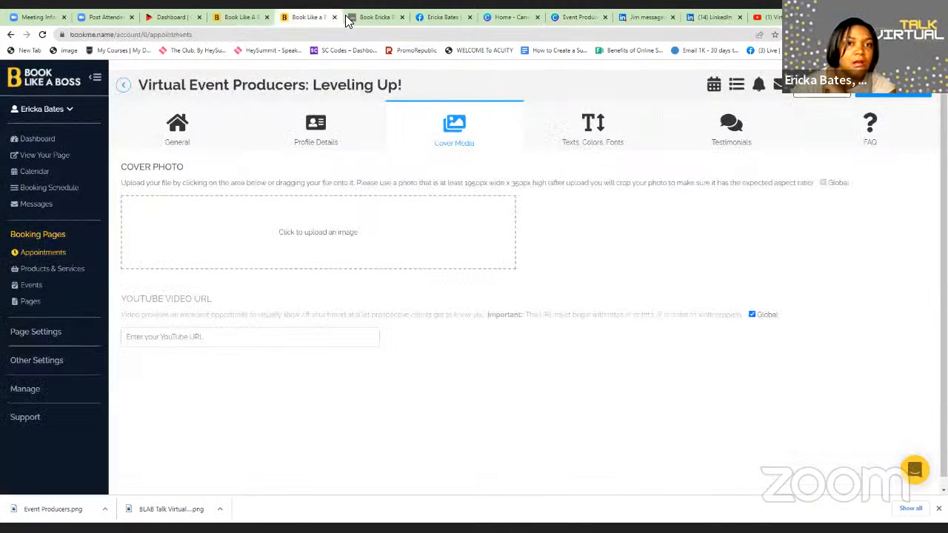
left_click(315, 127)
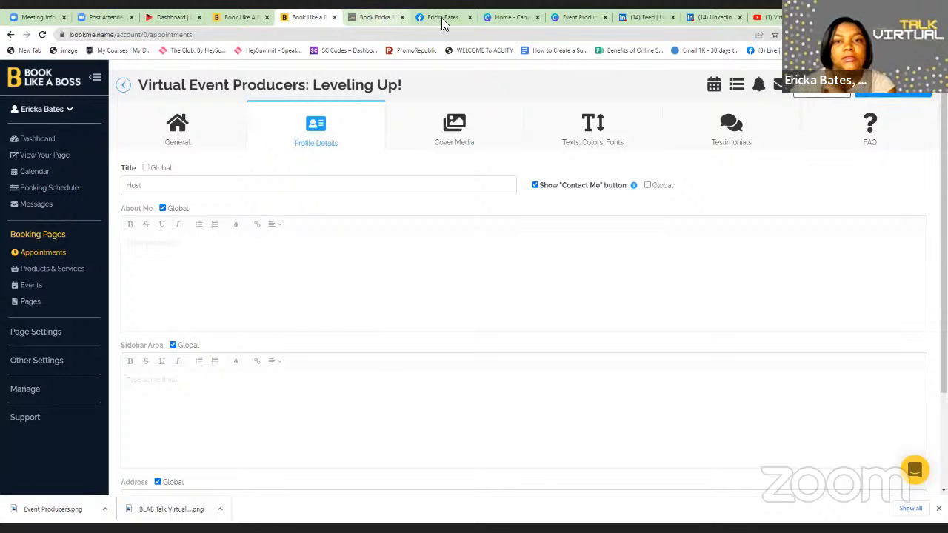
left_click(592, 22)
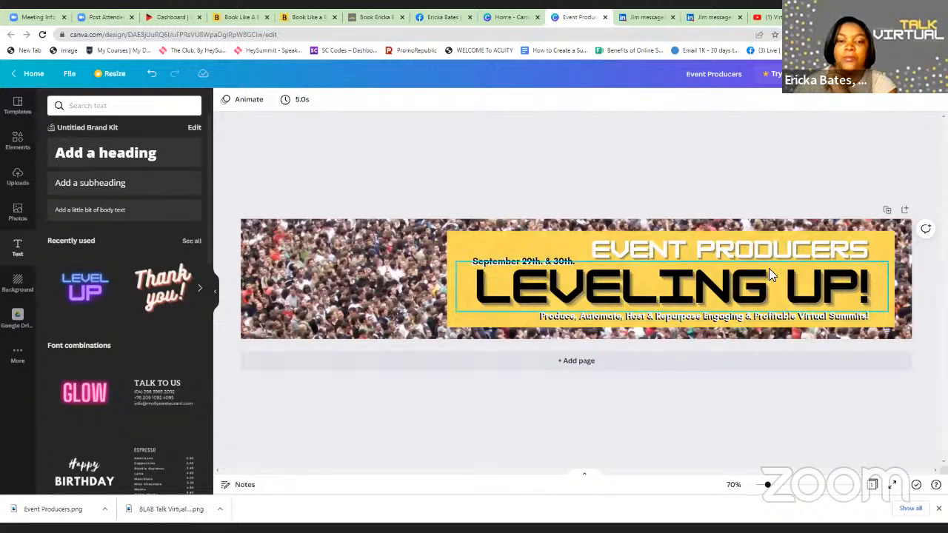
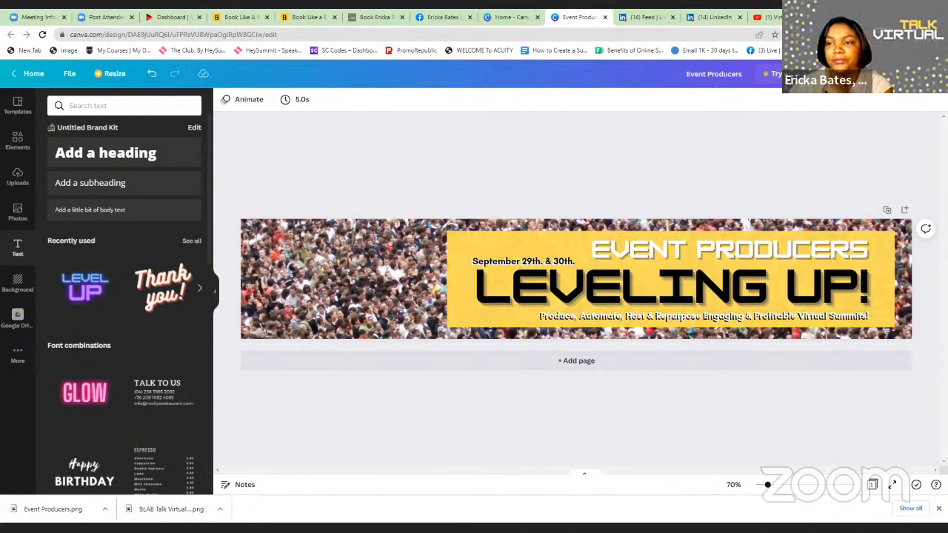
left_click(919, 74)
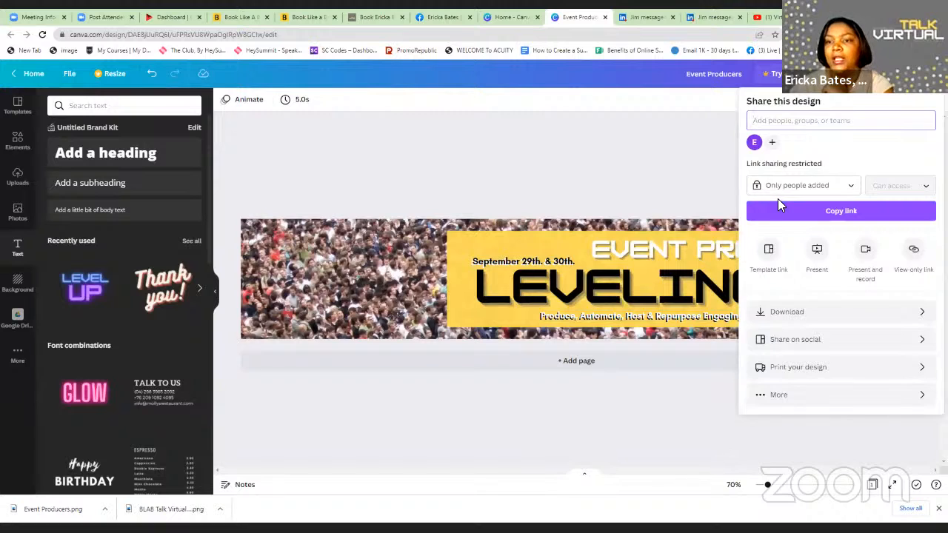
left_click(818, 313)
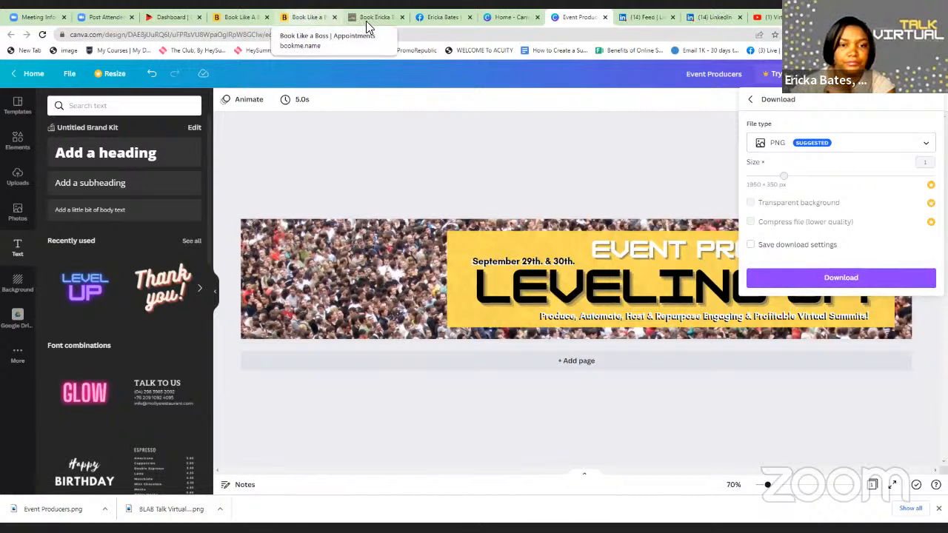
Step: Switch to Book Like A Boss and upload the "Event Producers" image from the Desktop as the appointment's cover photo, confirming the full-image crop
left_click(299, 17)
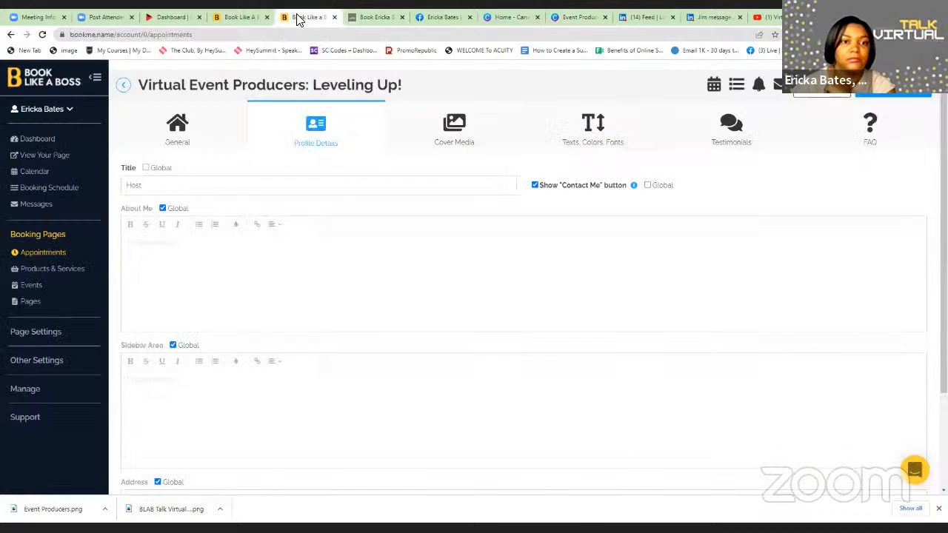
left_click(451, 132)
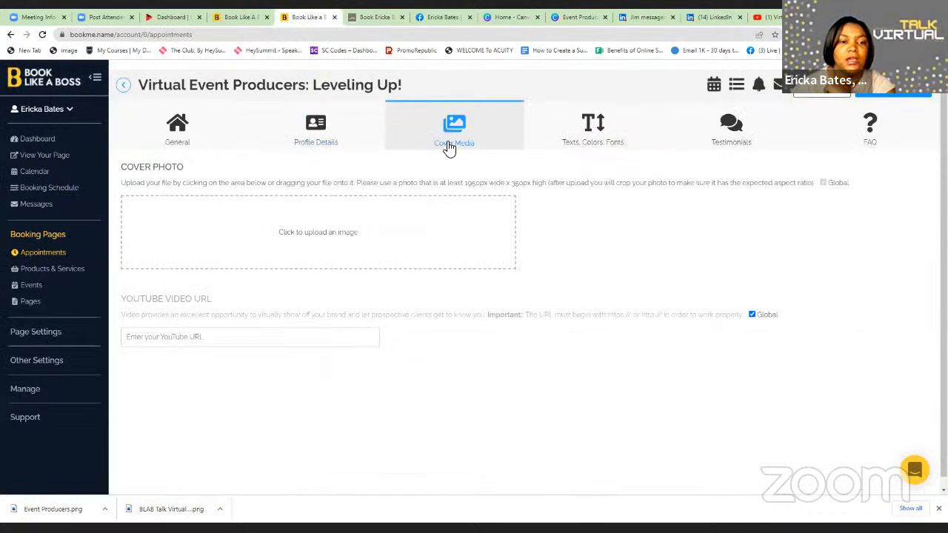
left_click(301, 237)
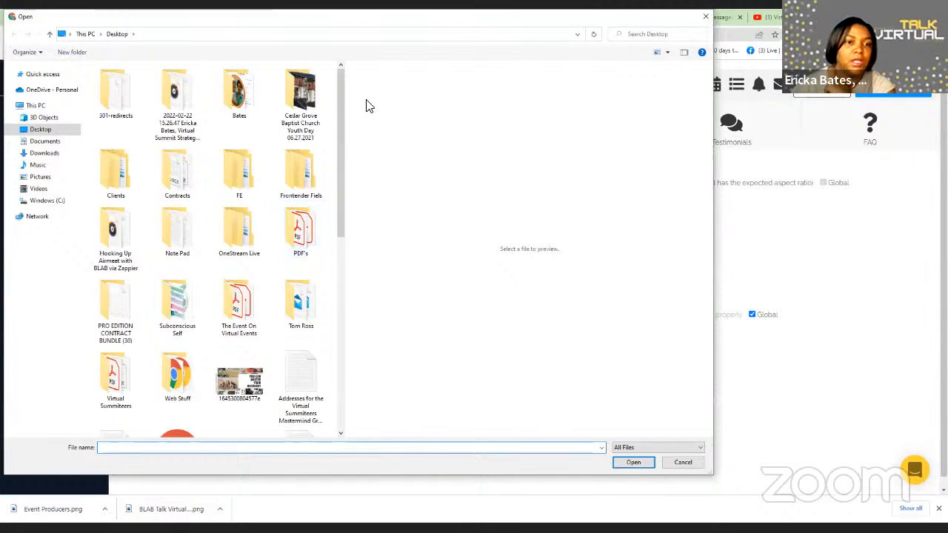
left_click_drag(340, 79, 346, 235)
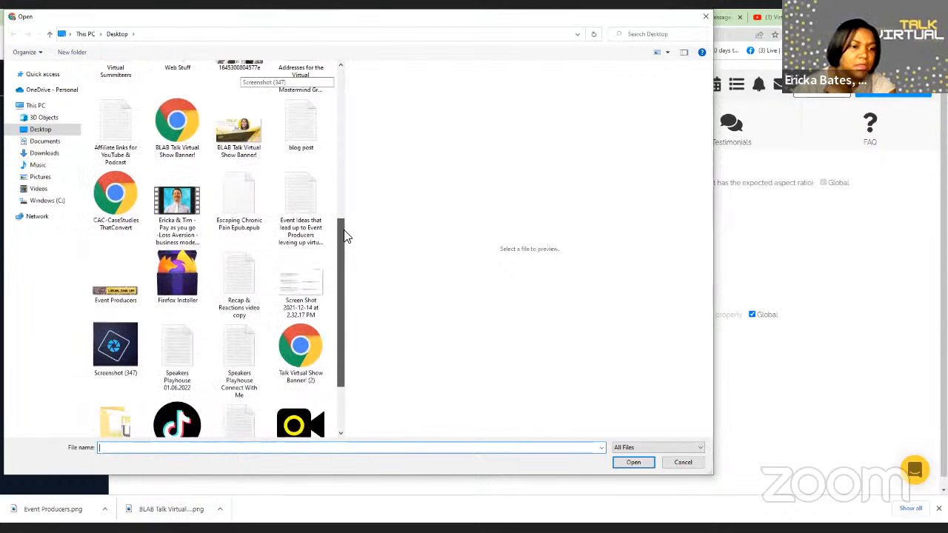
left_click(110, 277)
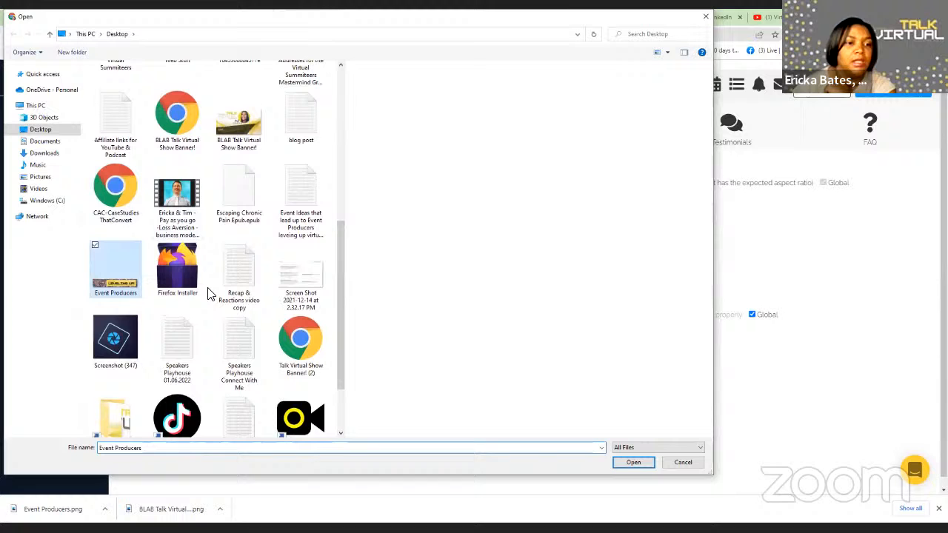
left_click(635, 463)
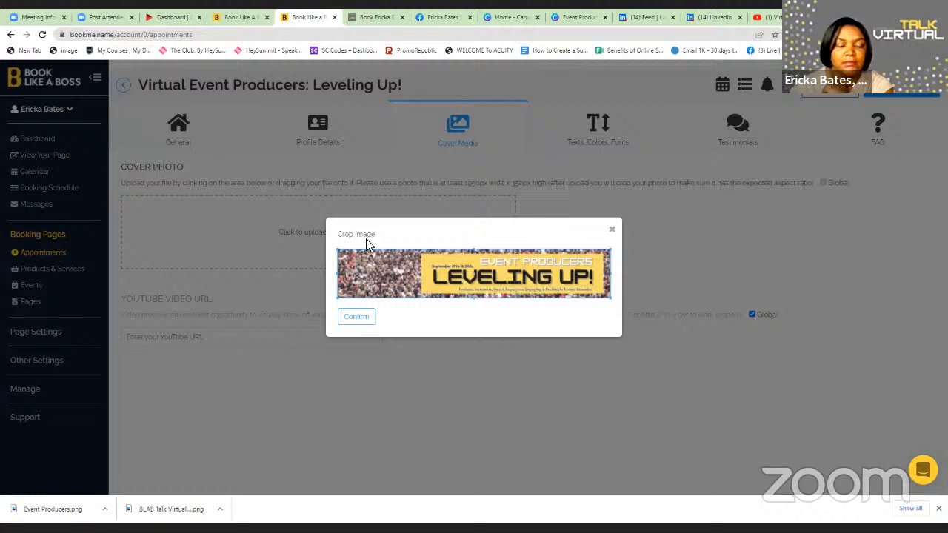
left_click(346, 317)
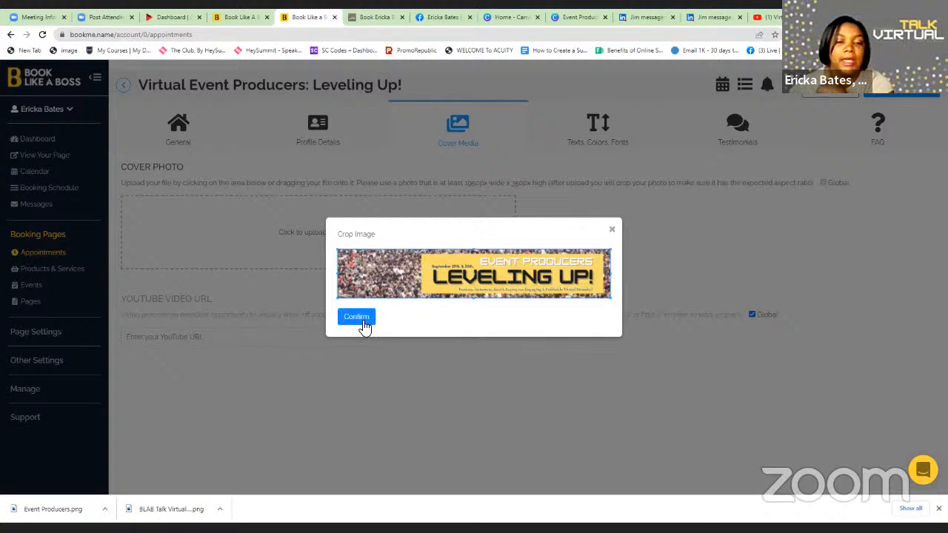
Step: Save the appointment with the confirmed full-image cover crop and preview its page through the full URL
left_click(363, 318)
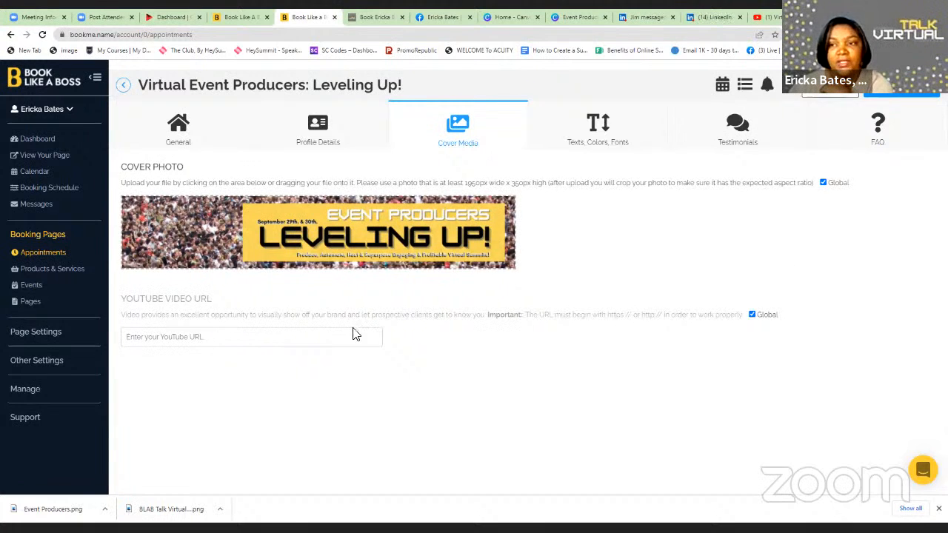
left_click(895, 96)
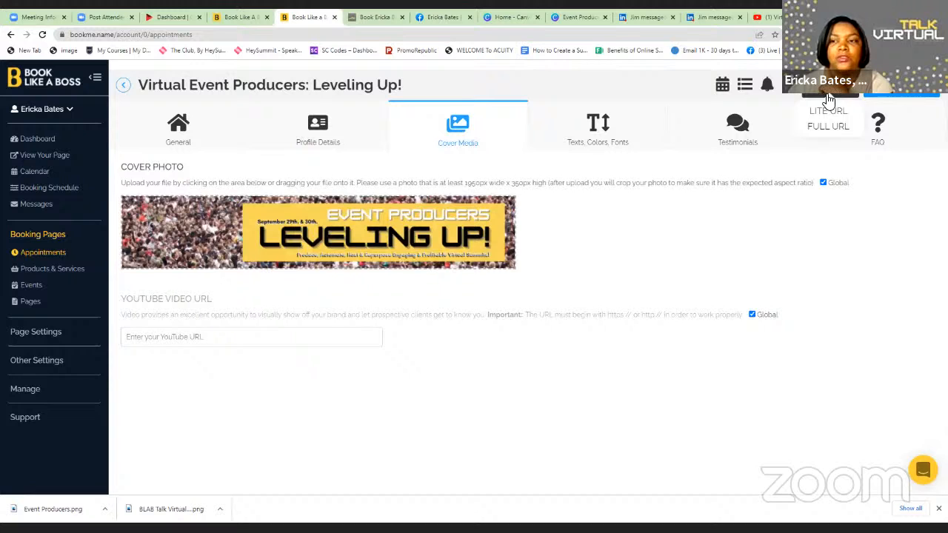
left_click(831, 129)
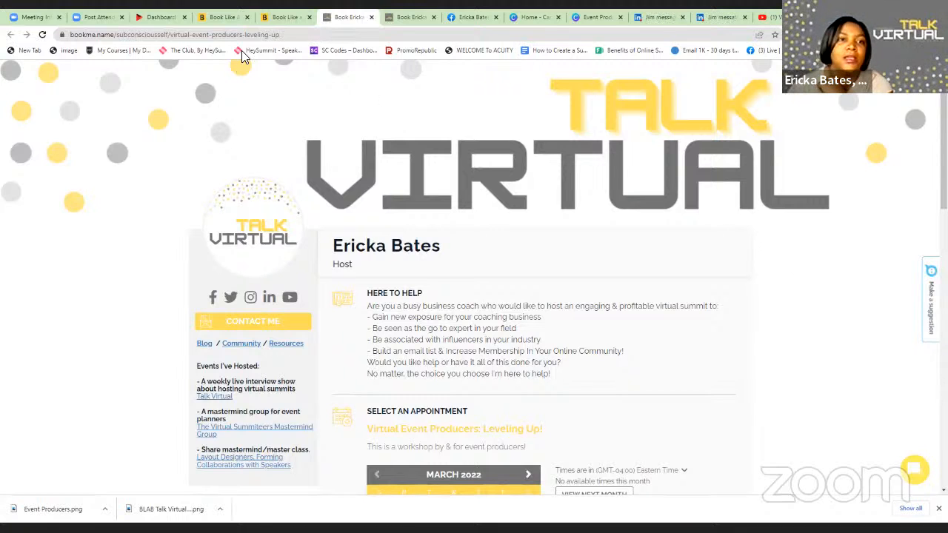
Step: Return to the appointment editor, turn off the Global setting for the cover photo, and save the appointment
left_click(282, 21)
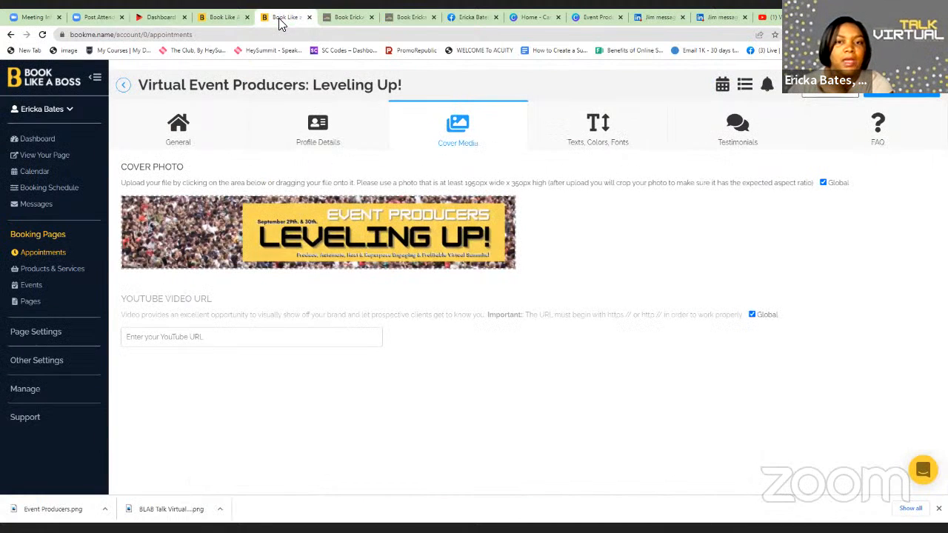
left_click(823, 183)
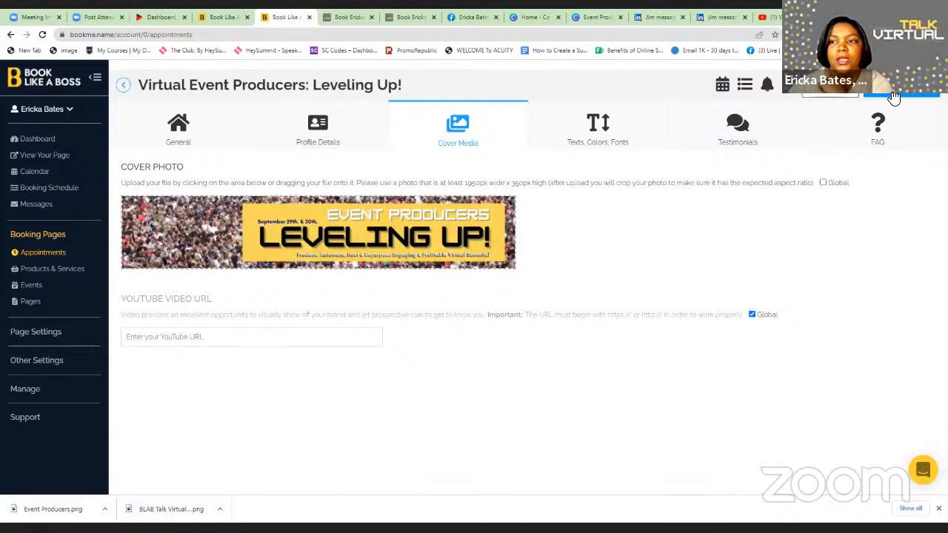
left_click(892, 96)
Step: Open the appointment's full URL page and review its cover banner, introduction, booking calendar, testimonials and FAQ
left_click(830, 94)
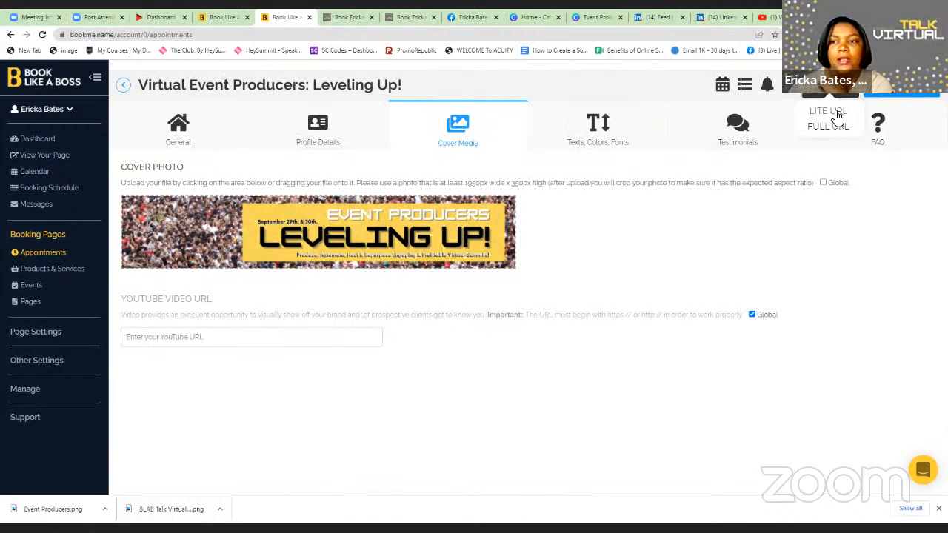
left_click(830, 127)
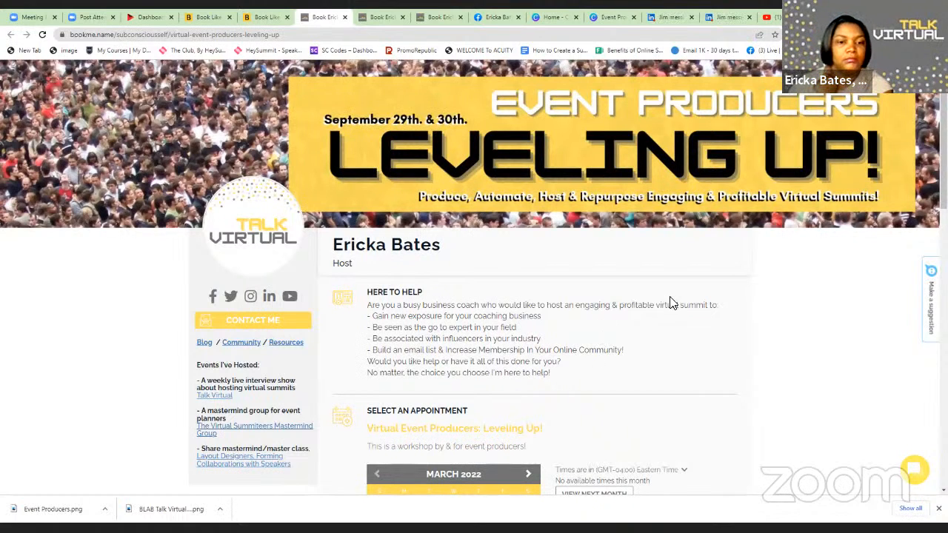
scroll(656, 285, "down", 1)
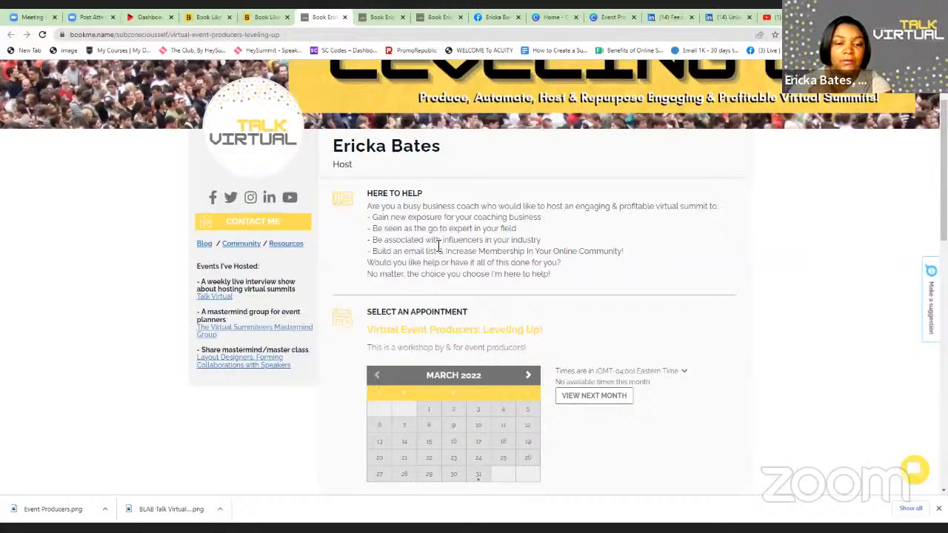
scroll(510, 246, "down", 3)
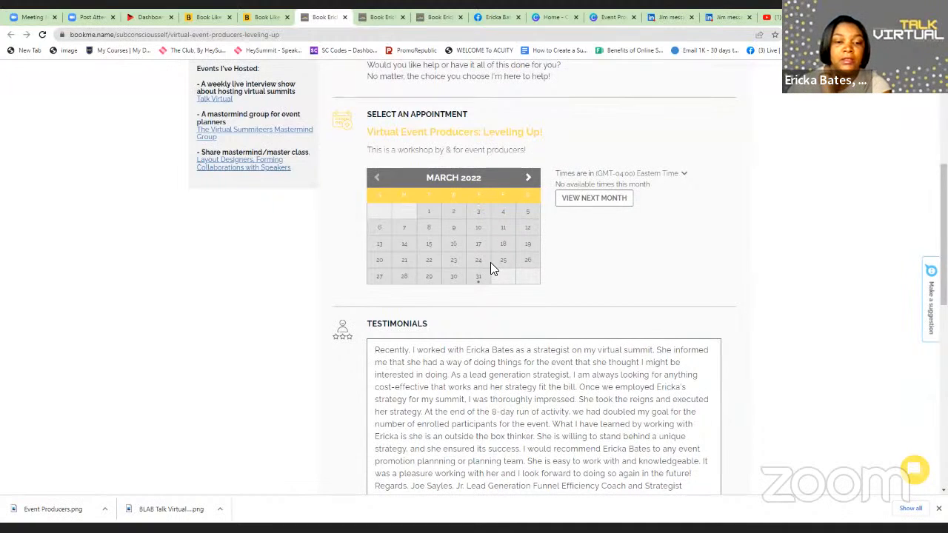
scroll(561, 288, "down", 6)
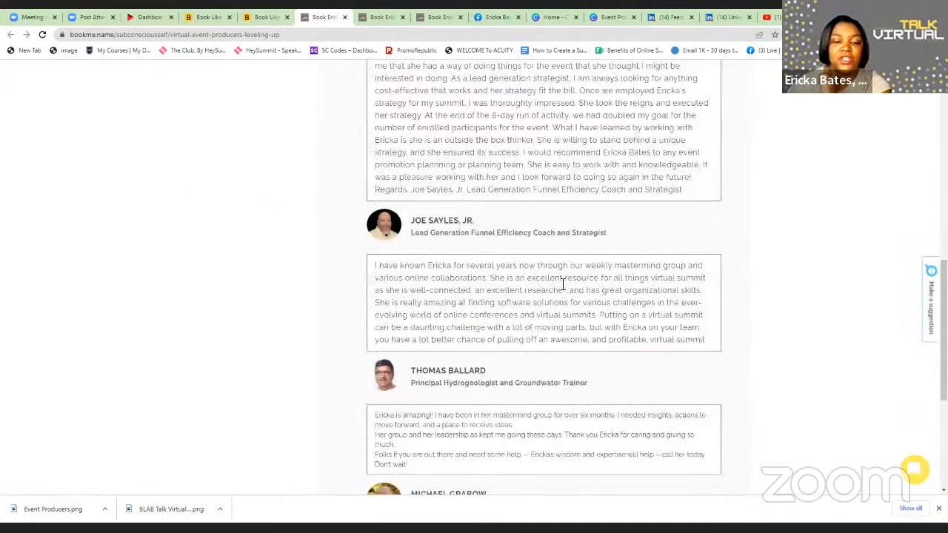
scroll(561, 286, "down", 3)
scroll(560, 286, "up", 3)
scroll(444, 333, "down", 3)
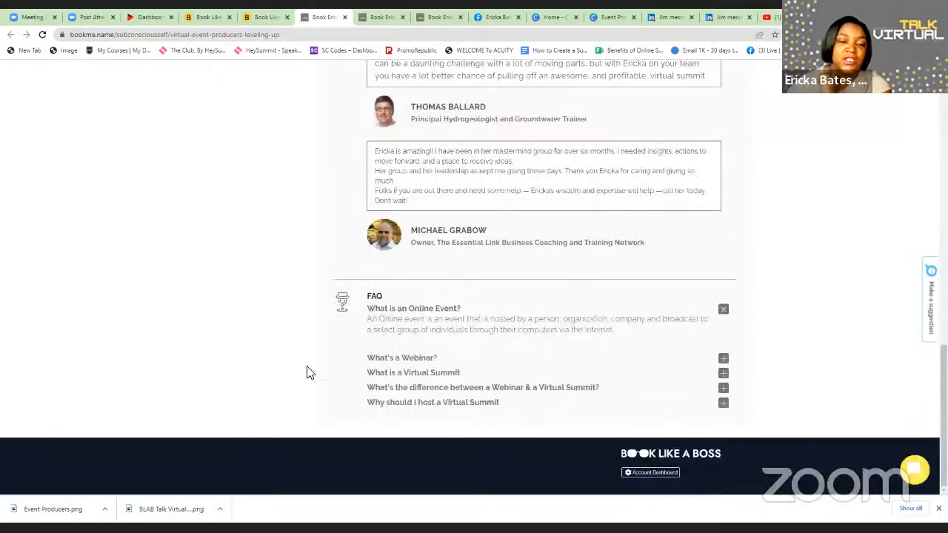
scroll(509, 299, "up", 9)
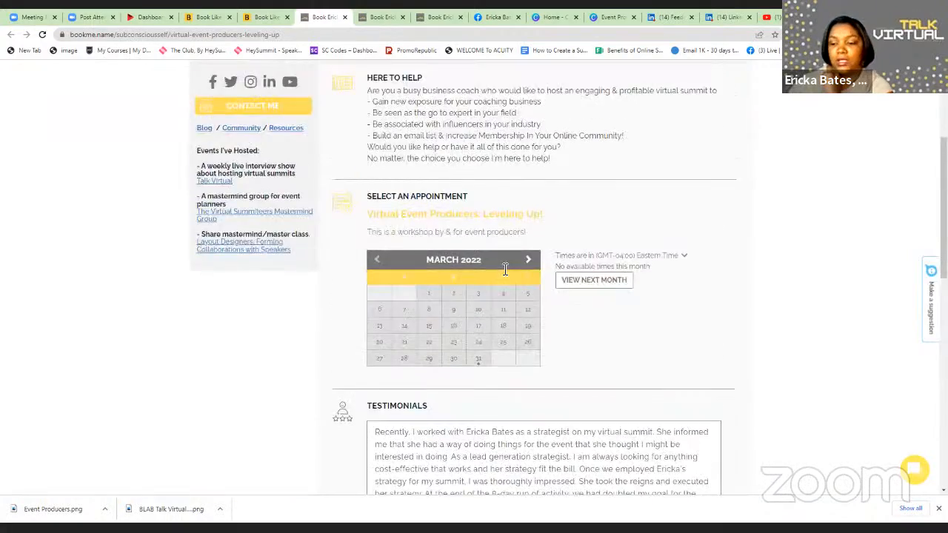
scroll(505, 270, "up", 3)
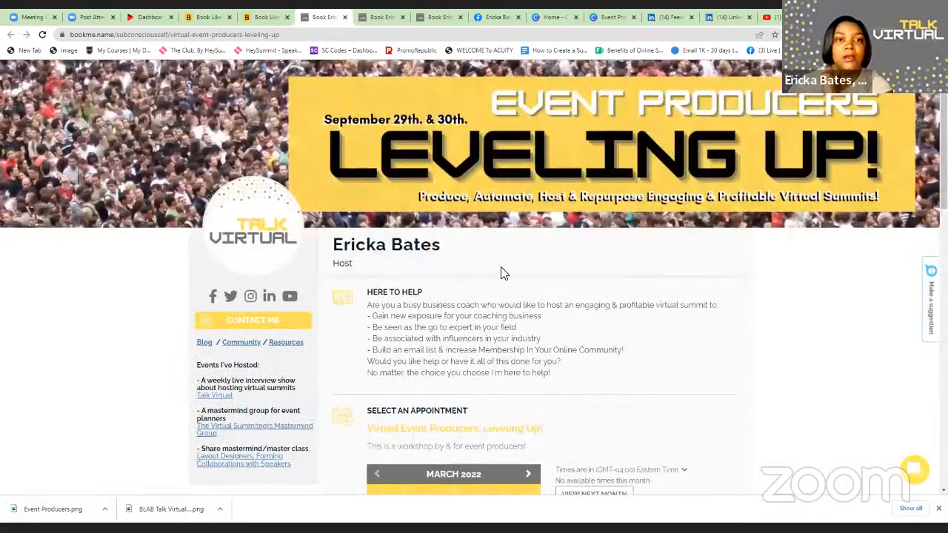
Step: Back in the appointment editor, check the booking schedule options without changing them and open the account's calendar page
left_click(263, 18)
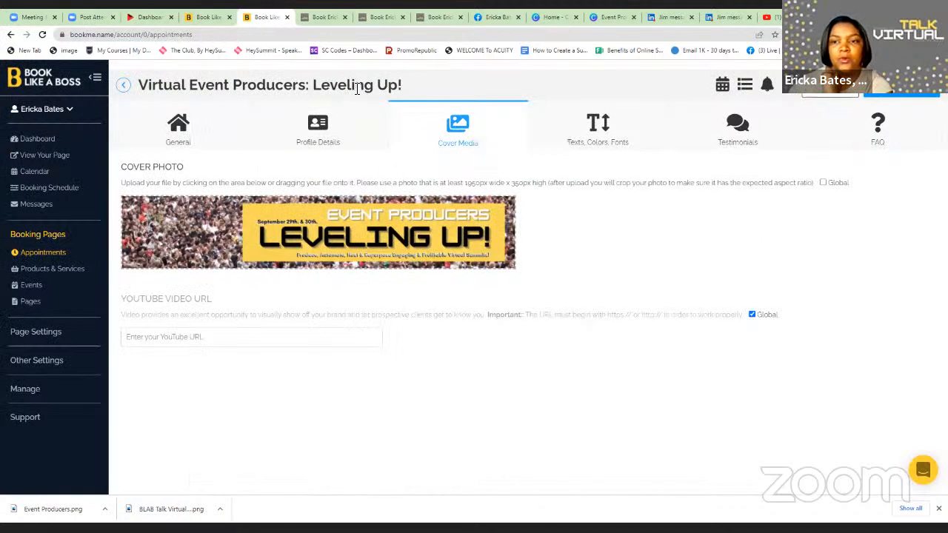
left_click(720, 87)
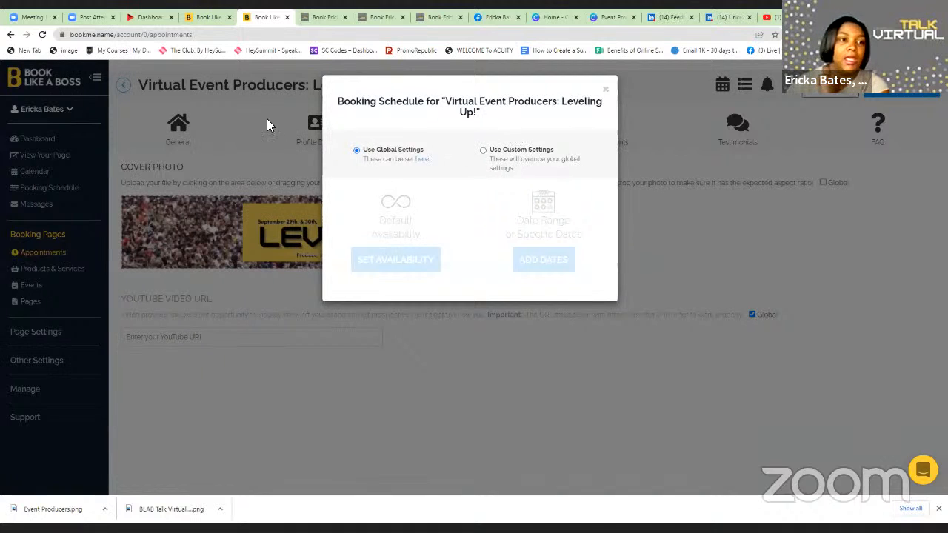
left_click(604, 90)
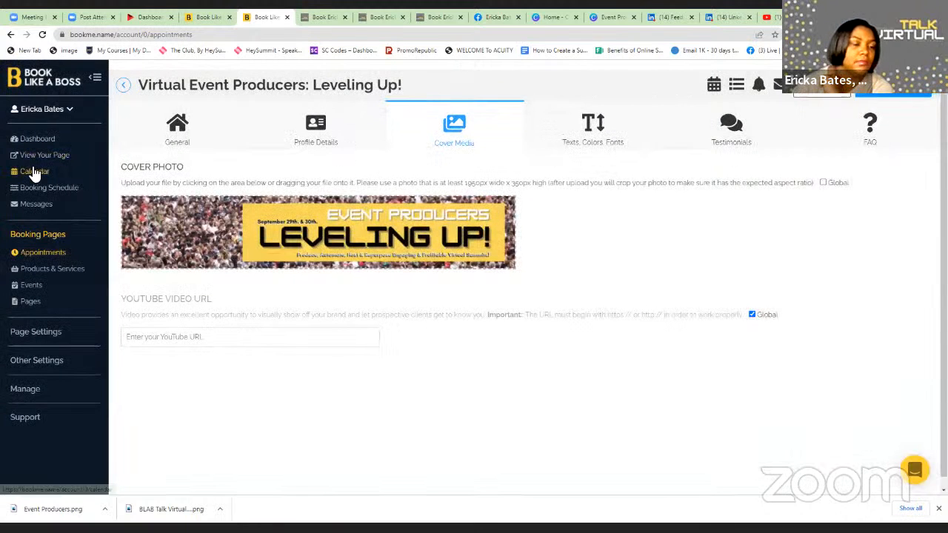
left_click(34, 171)
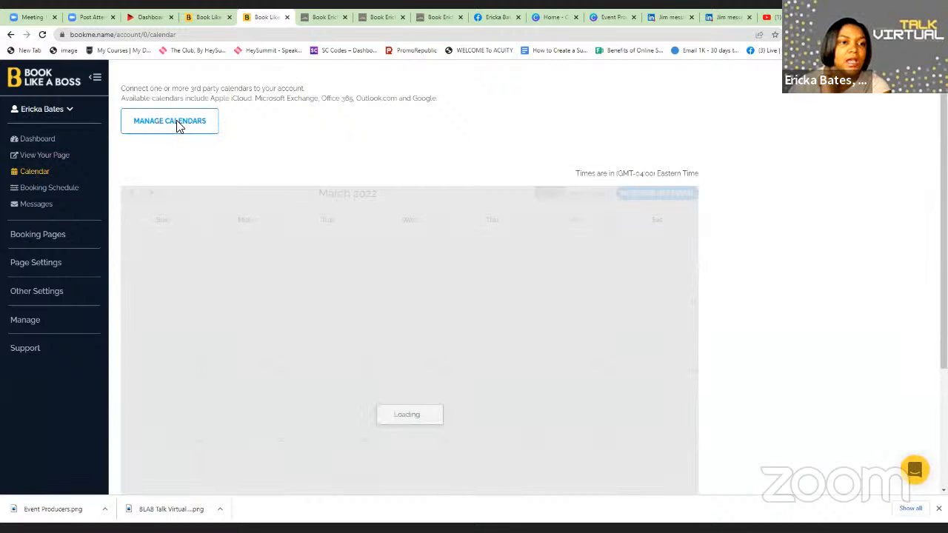
Step: Stop saving the Virtual Summiteers Mastermind Group and Virtual Event Producers: Leveling Up! appointments to the HeySummit Boot Camp & Mastermind calendar
left_click(178, 124)
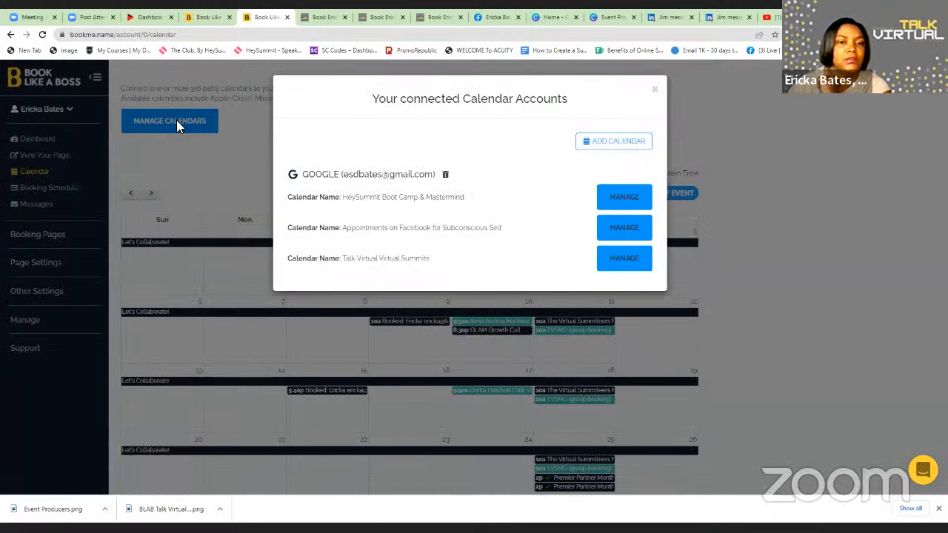
left_click(616, 199)
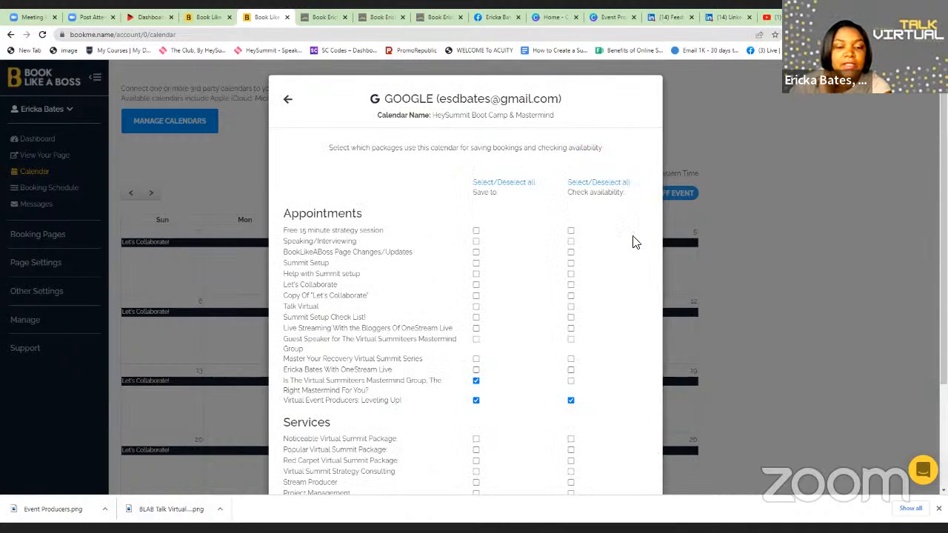
left_click(476, 382)
left_click(476, 400)
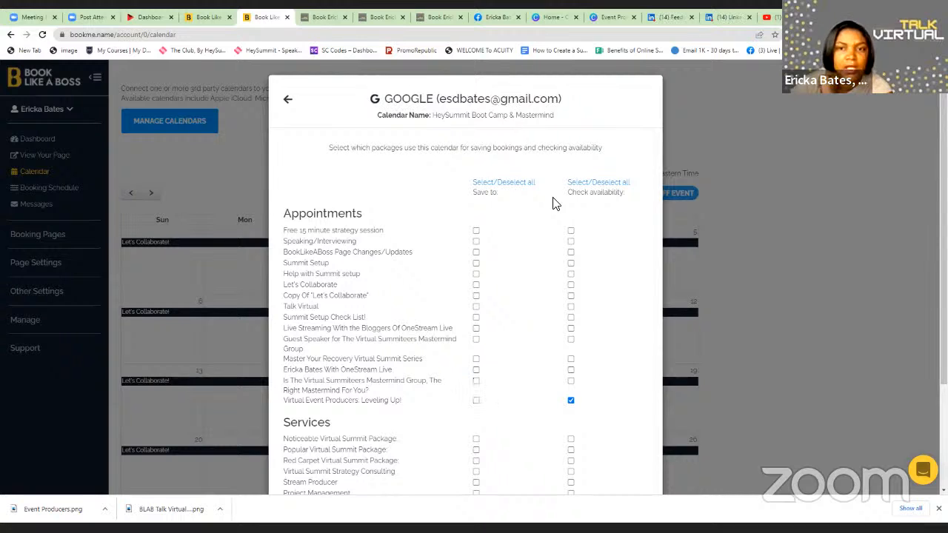
left_click(288, 103)
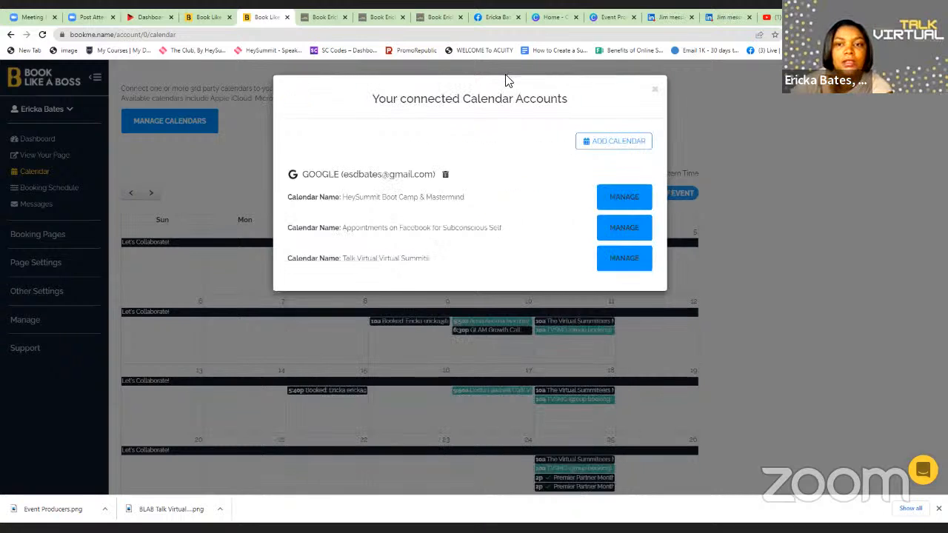
left_click(655, 89)
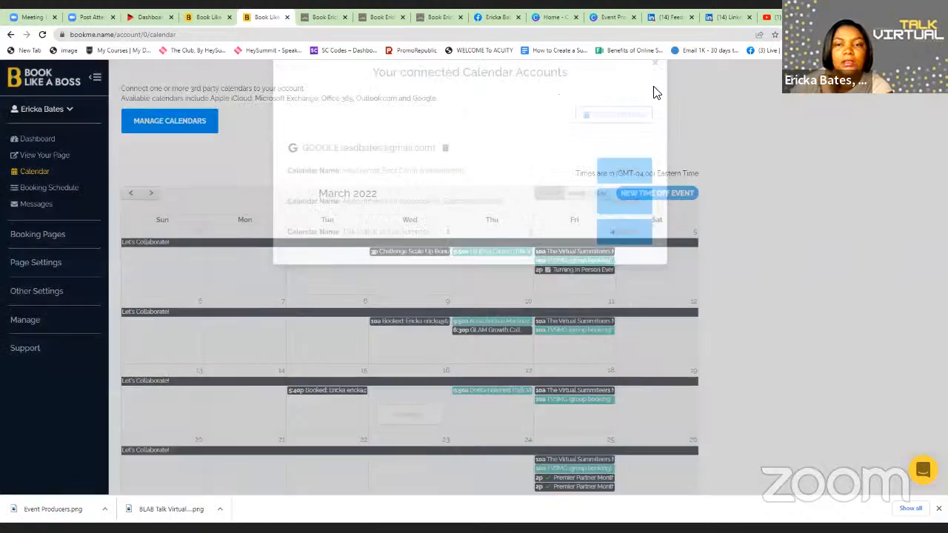
Step: Look over the March 2022 calendar and open the Virtual Event Producers: Leveling Up! appointment for editing
scroll(722, 127, "down", 4)
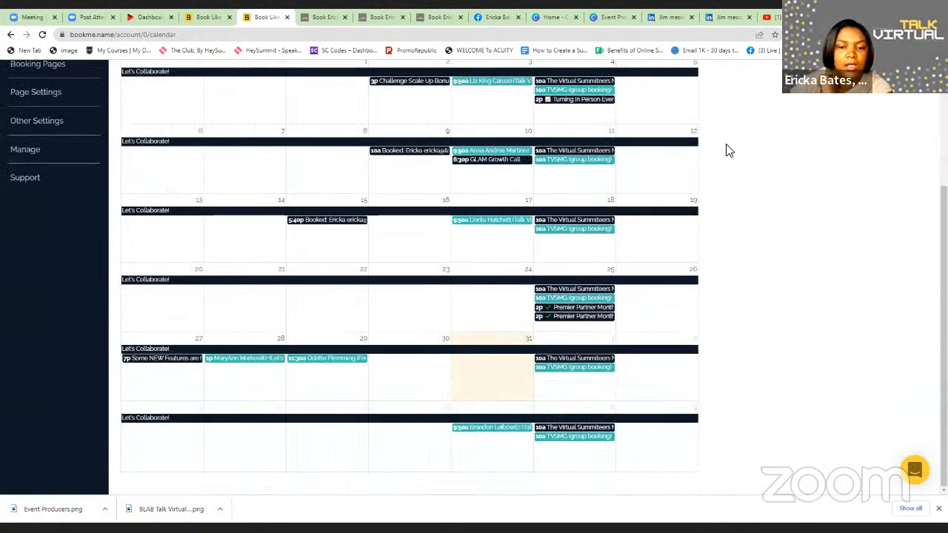
scroll(726, 145, "up", 4)
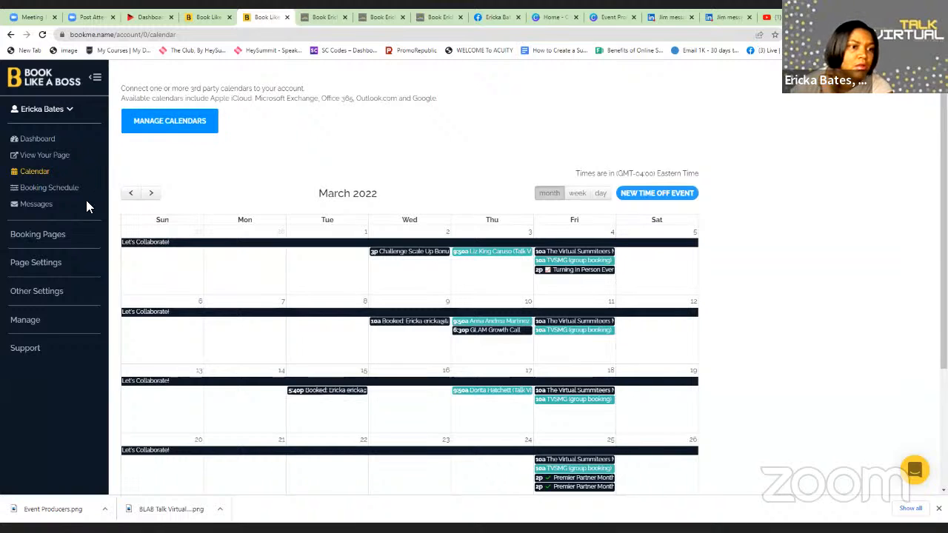
left_click(29, 237)
left_click(35, 254)
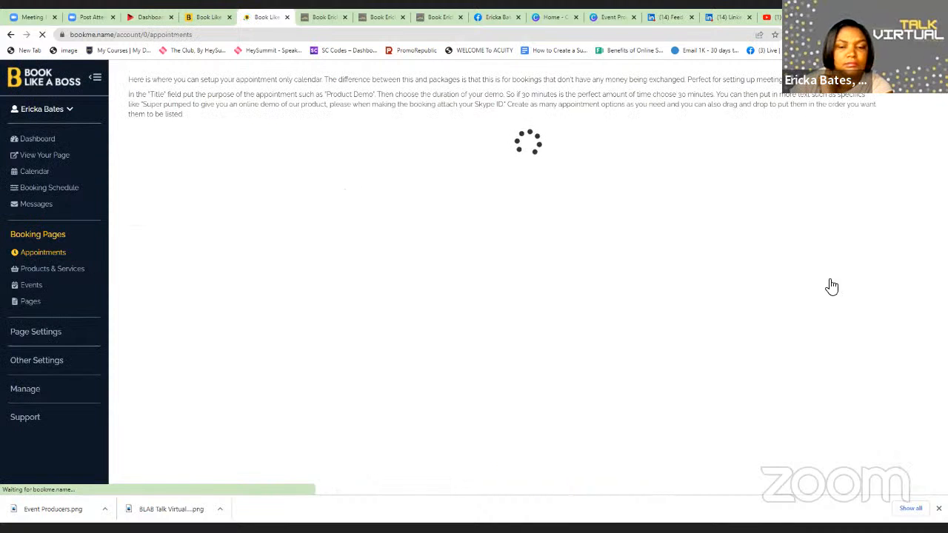
scroll(675, 239, "down", 3)
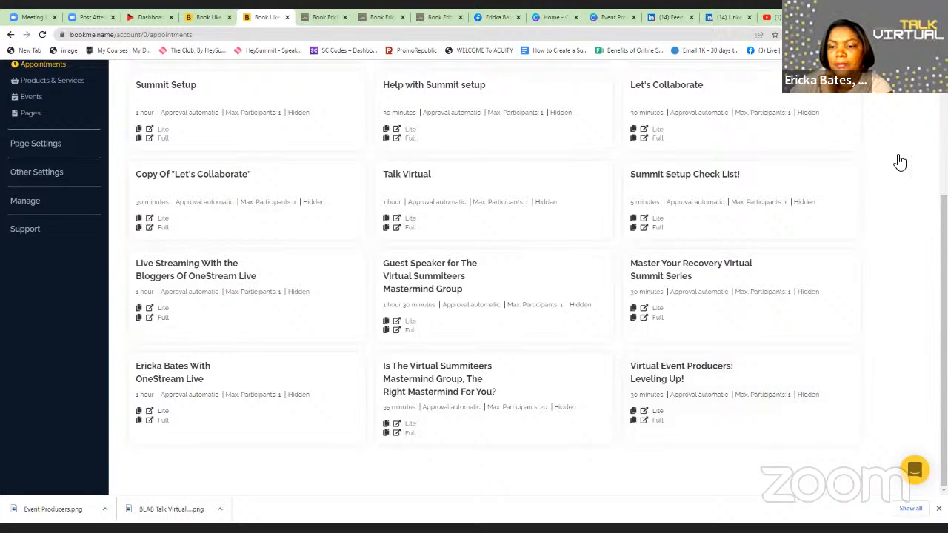
left_click(846, 366)
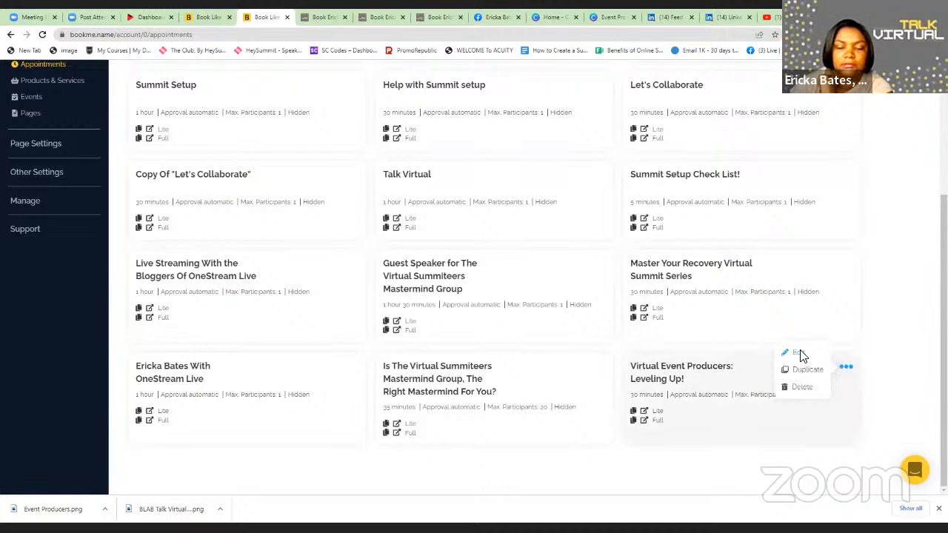
left_click(800, 354)
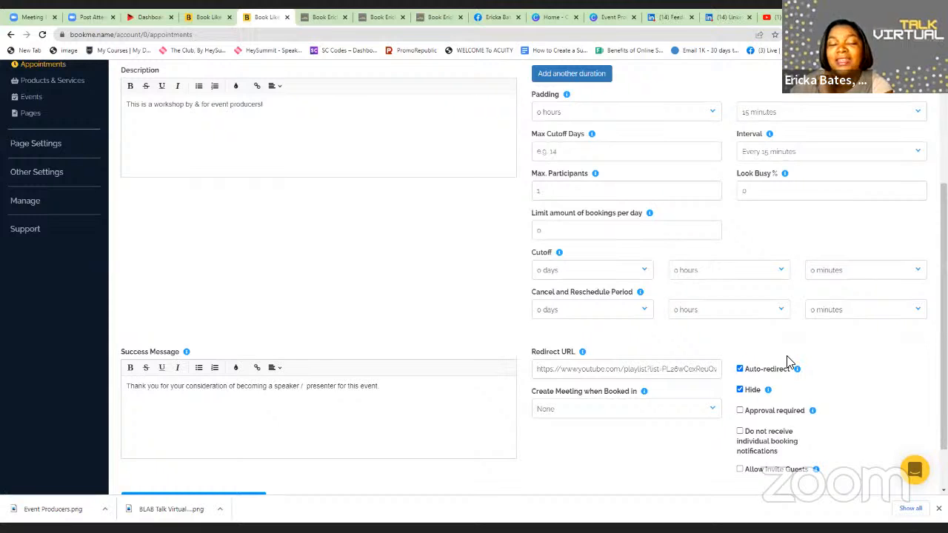
Step: View the appointment's full booking page, check its March 2022 availability, and return to the appointment settings
scroll(558, 376, "up", 5)
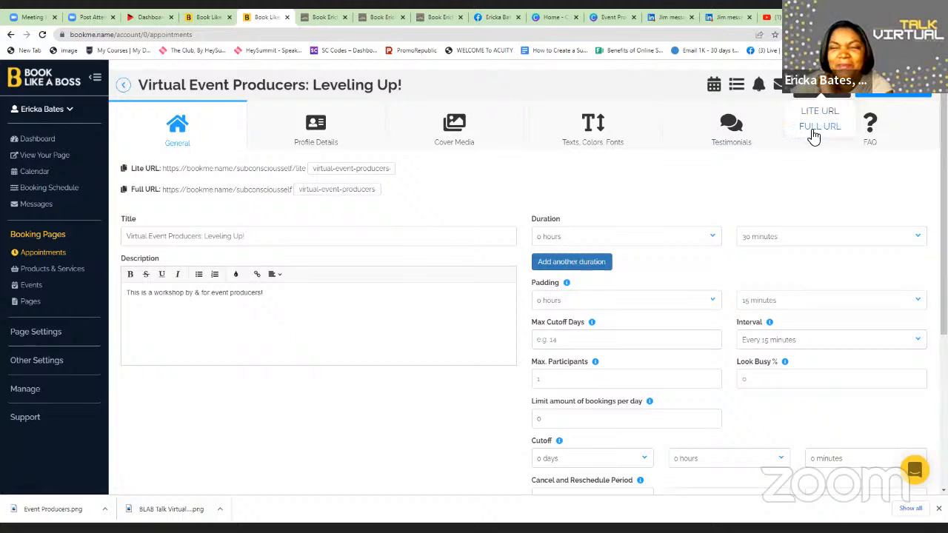
left_click(812, 128)
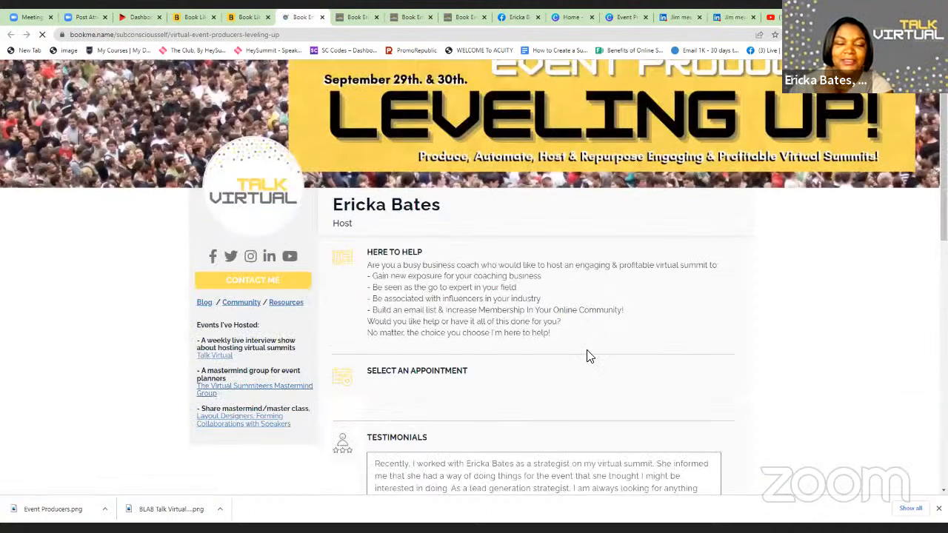
scroll(587, 345, "down", 10)
scroll(591, 348, "up", 4)
scroll(593, 348, "up", 3)
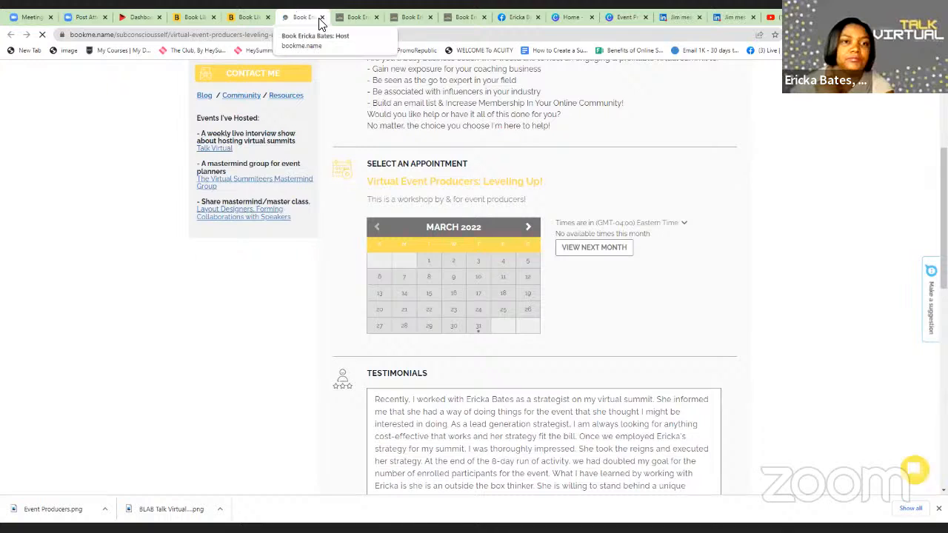
left_click(246, 19)
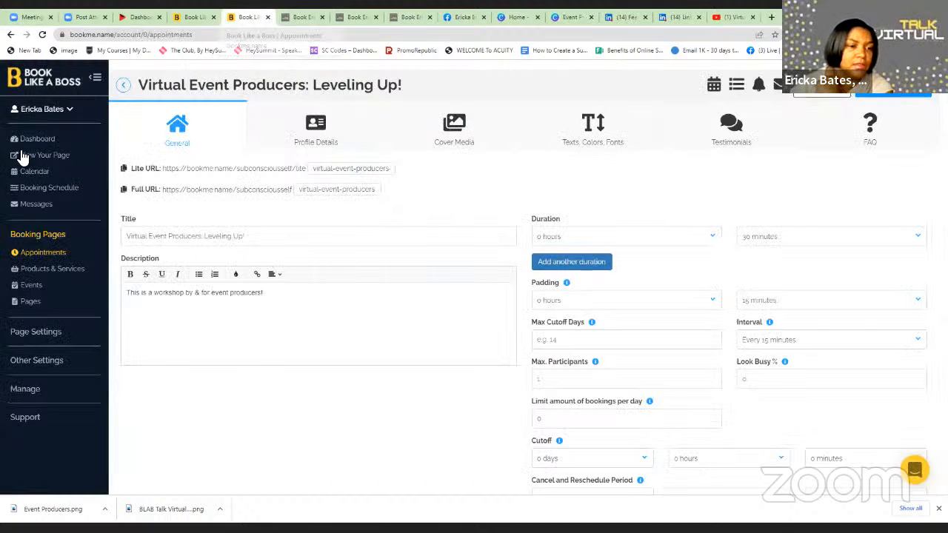
Step: Stop saving Virtual Event Producers: Leveling Up! bookings to the Appointments on Facebook for Subconscious Self calendar
left_click(36, 173)
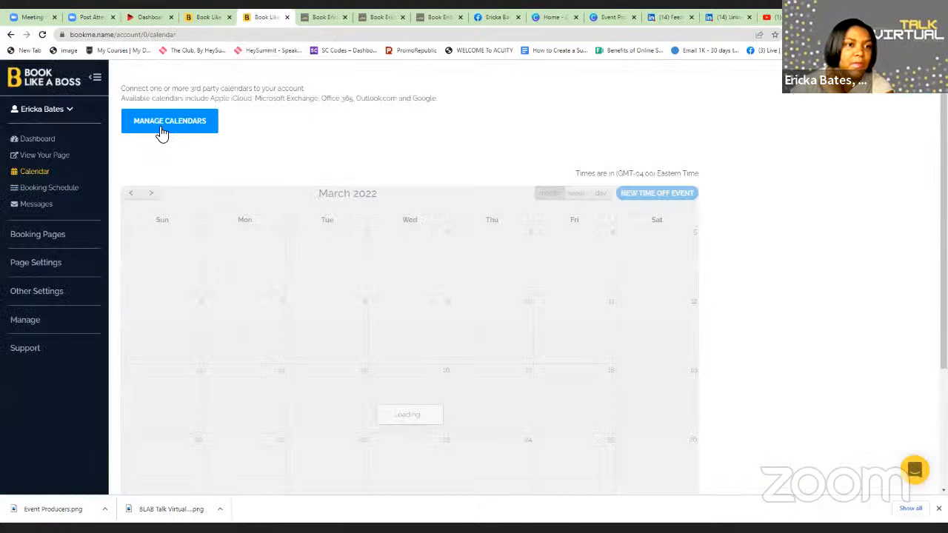
left_click(163, 131)
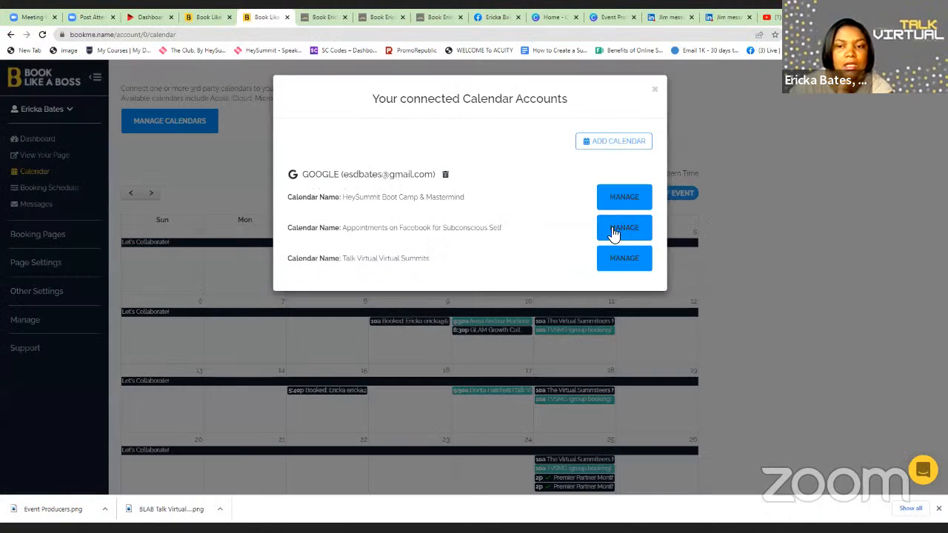
left_click(612, 230)
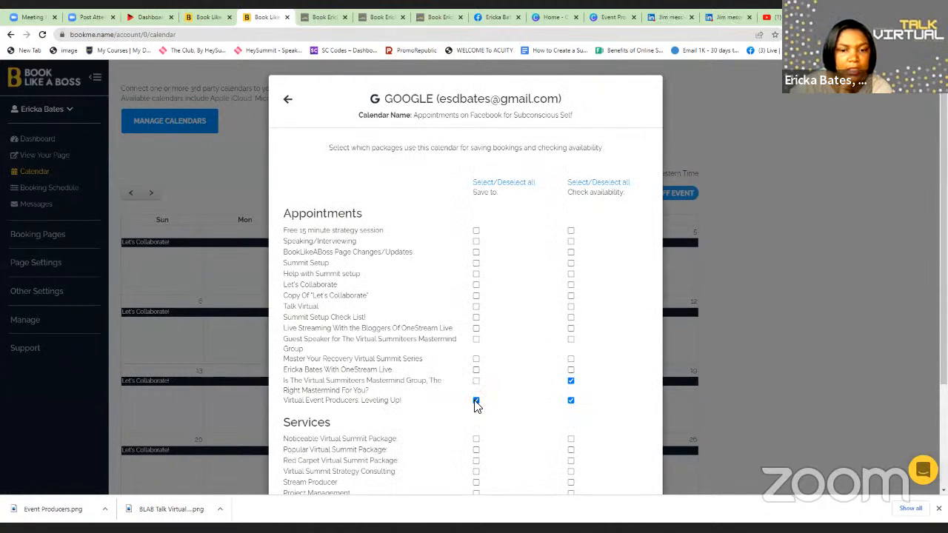
left_click(476, 401)
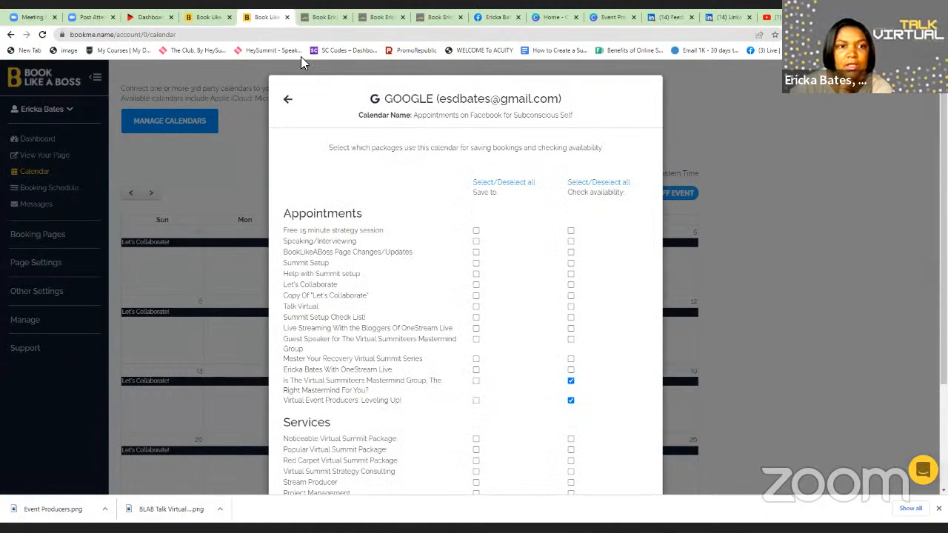
left_click(287, 104)
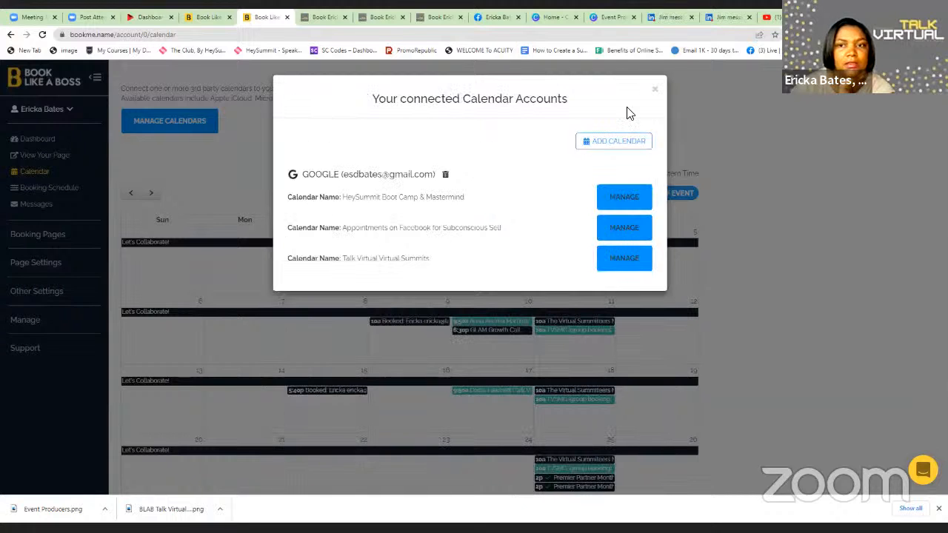
left_click(655, 95)
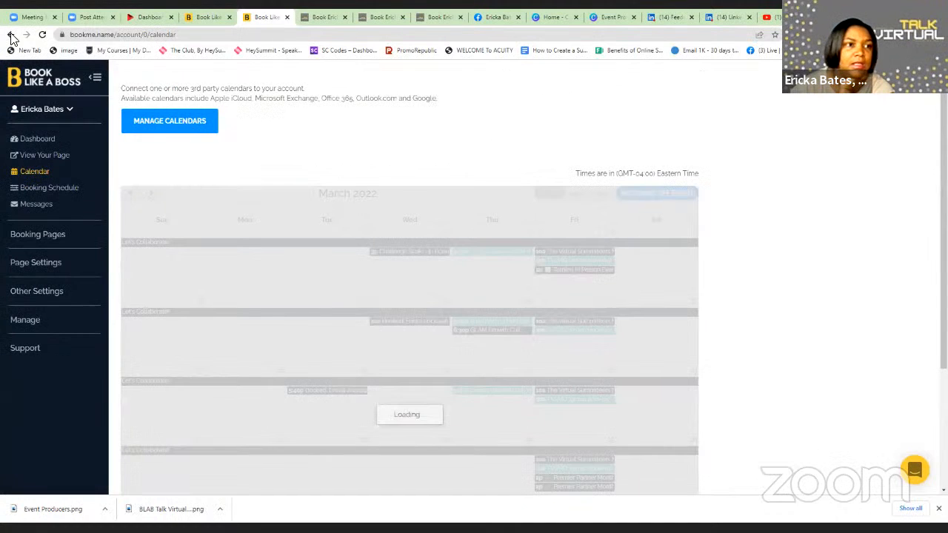
Step: Check the full booking page of Virtual Event Producers: Leveling Up! from the appointments list, and return to that list
left_click(11, 37)
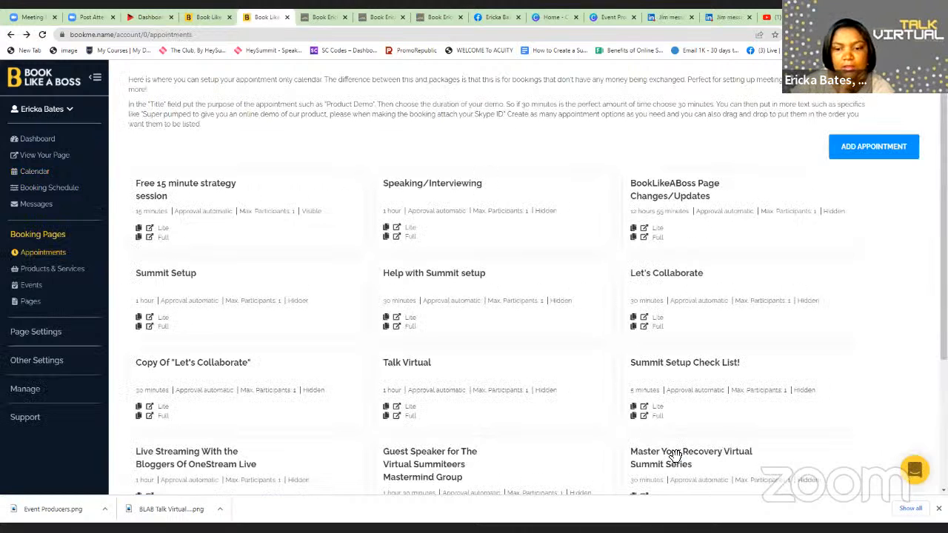
scroll(614, 432, "down", 3)
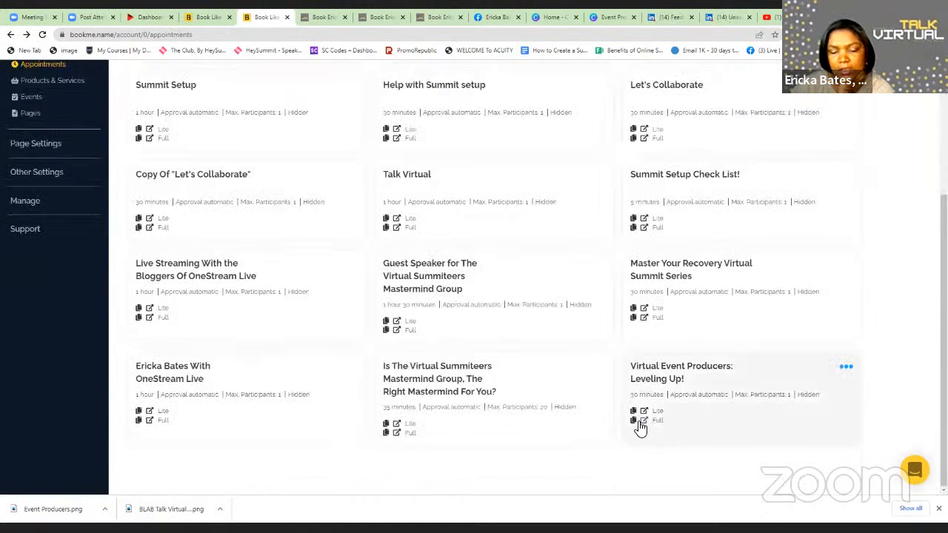
left_click(643, 422)
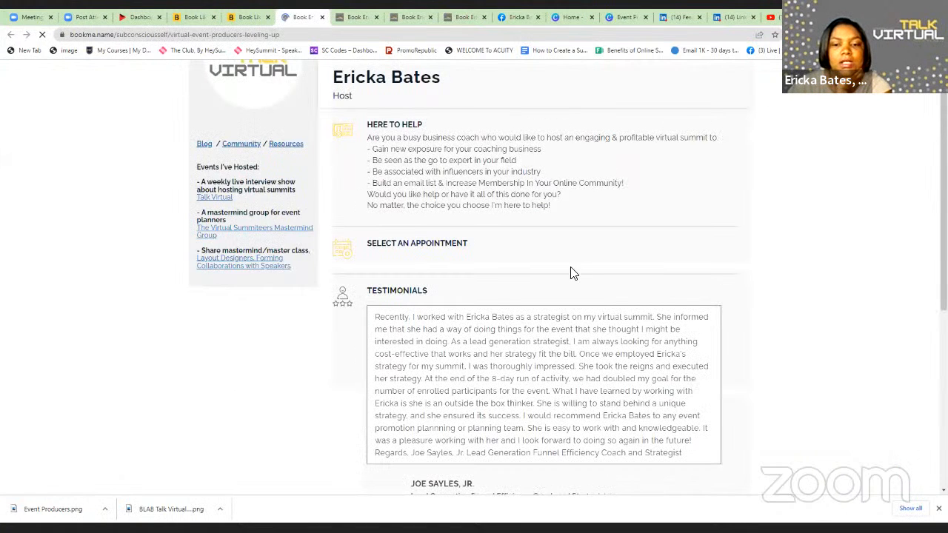
scroll(593, 270, "down", 4)
scroll(593, 271, "up", 4)
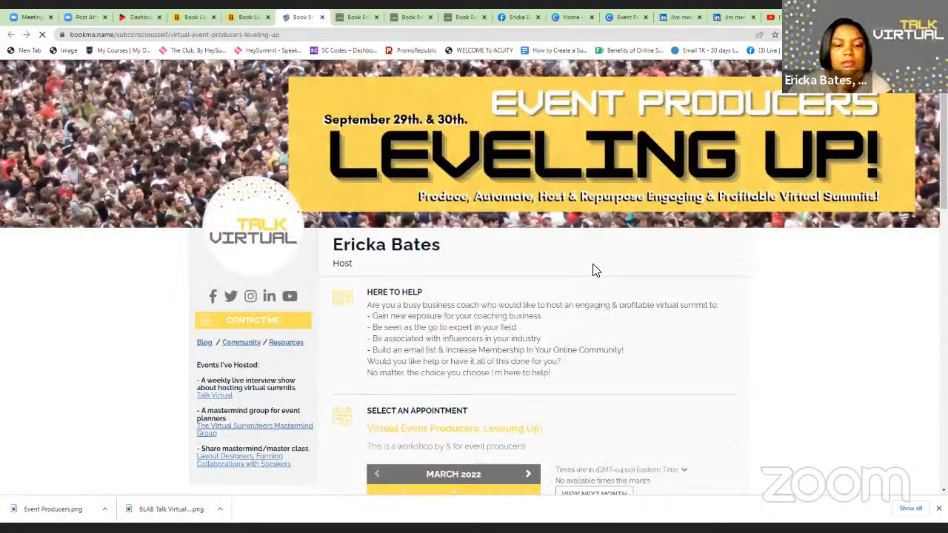
scroll(599, 272, "down", 3)
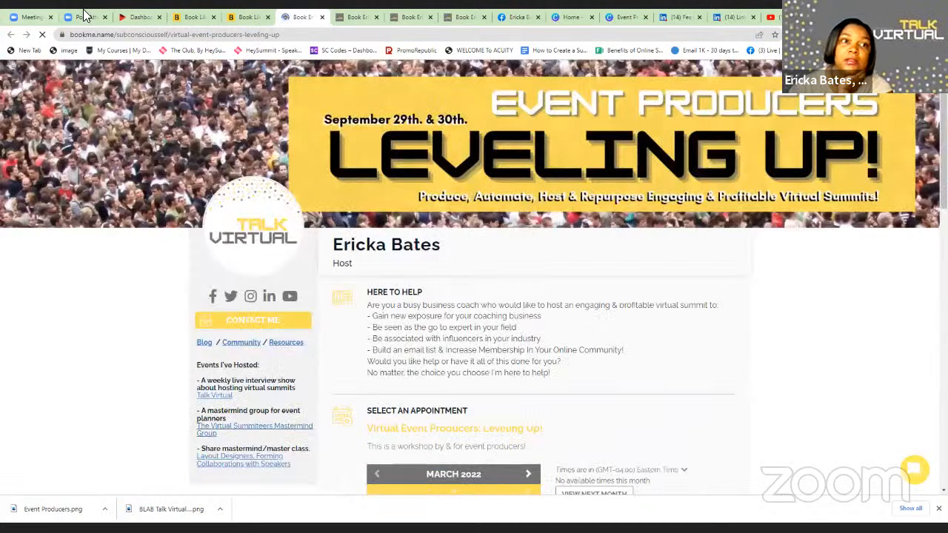
left_click(323, 17)
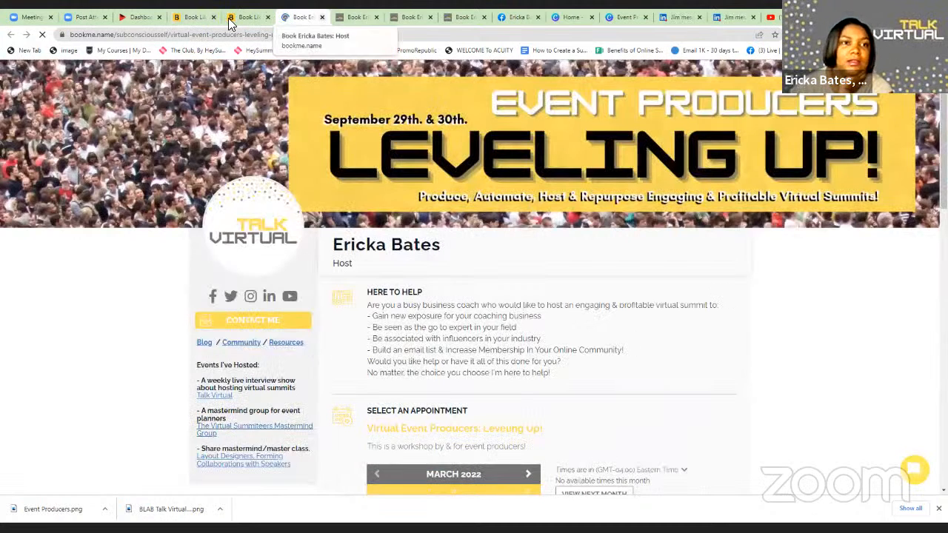
left_click(234, 18)
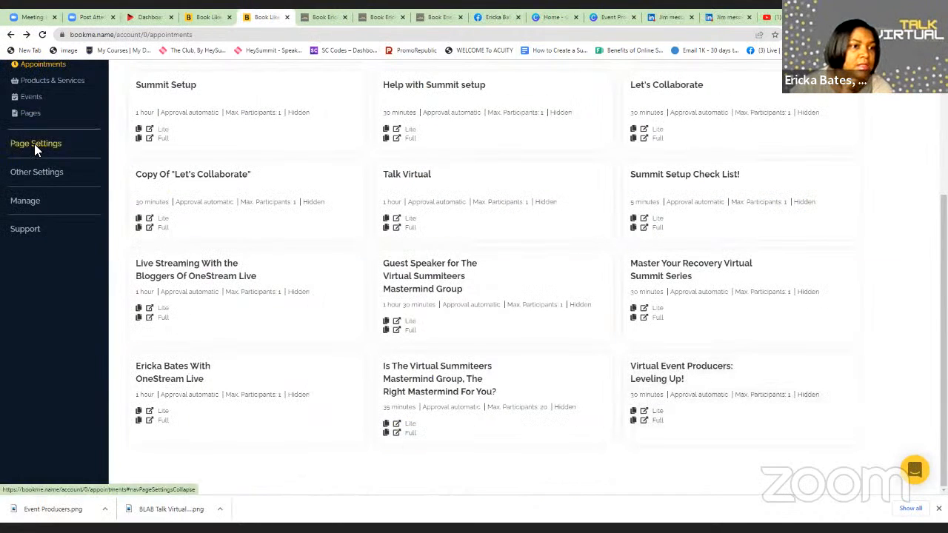
Step: Stop saving Virtual Event Producers: Leveling Up! bookings to the Talk Virtual Virtual Summits calendar and leave the connected calendar settings
scroll(74, 215, "up", 3)
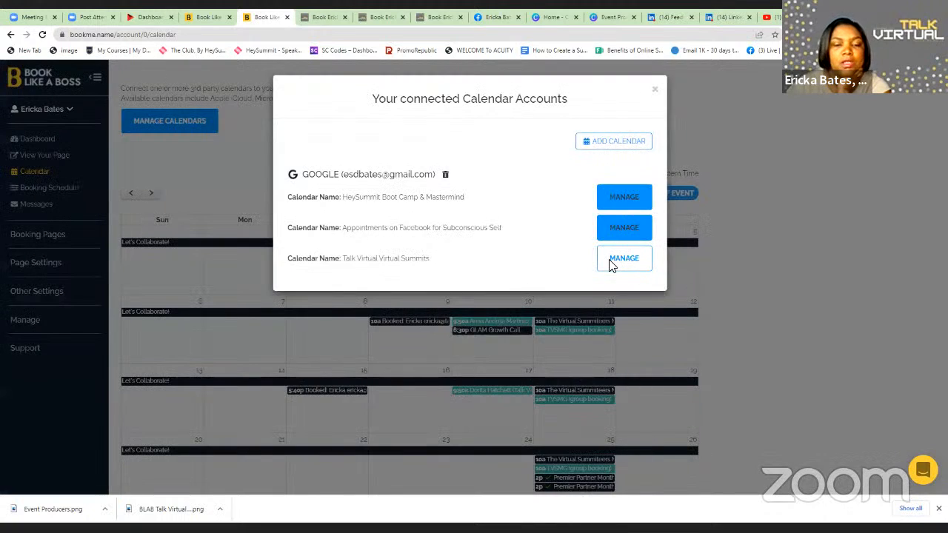
left_click(612, 263)
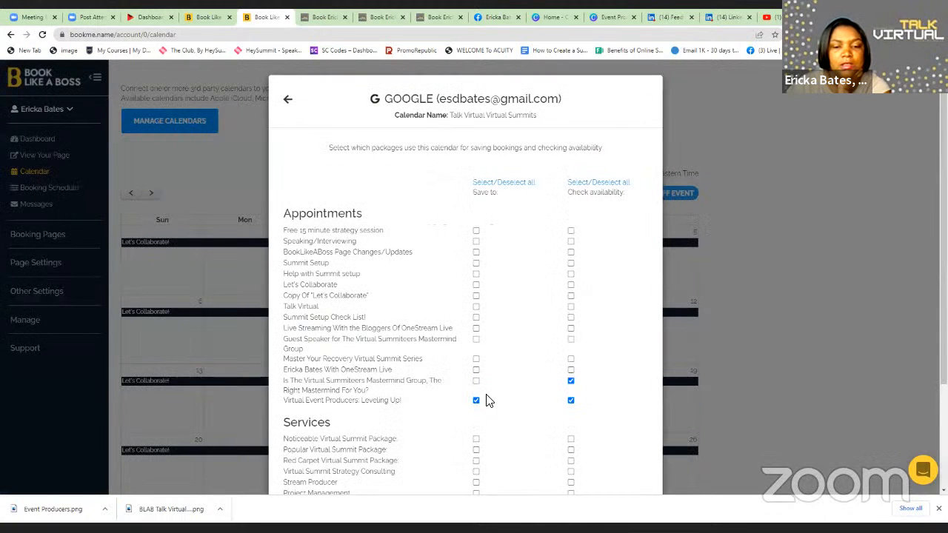
left_click(476, 400)
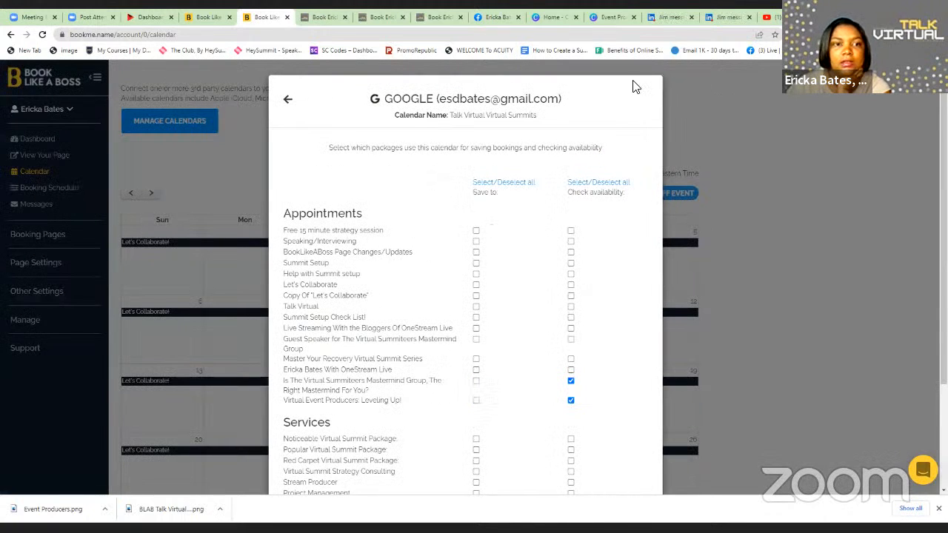
left_click(288, 99)
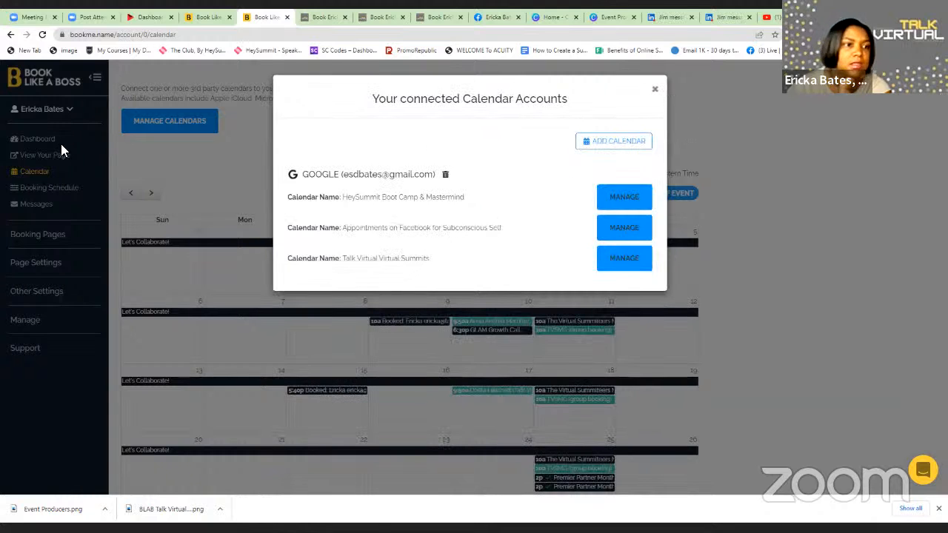
left_click(44, 169)
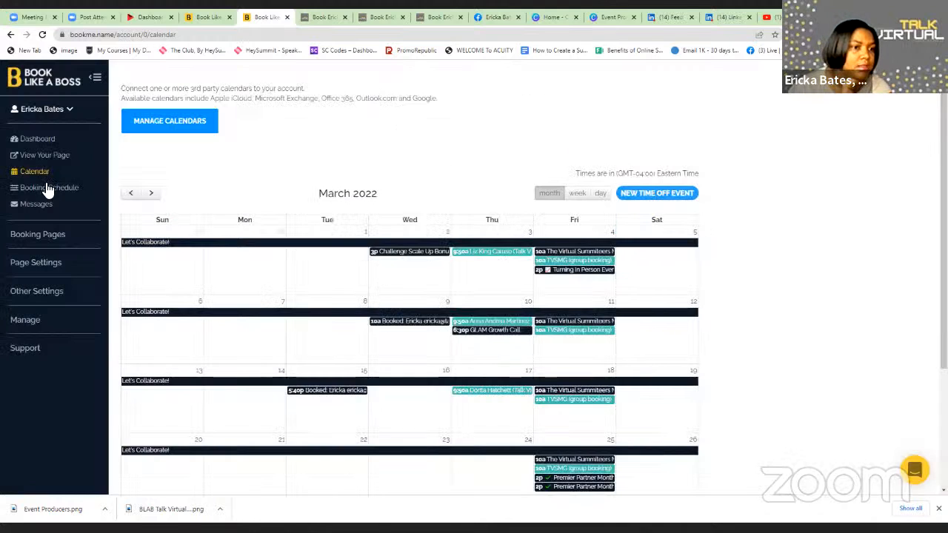
Step: Check the availability on the full booking page of Virtual Event Producers: Leveling Up! from the appointments list, and return to that list
left_click(32, 235)
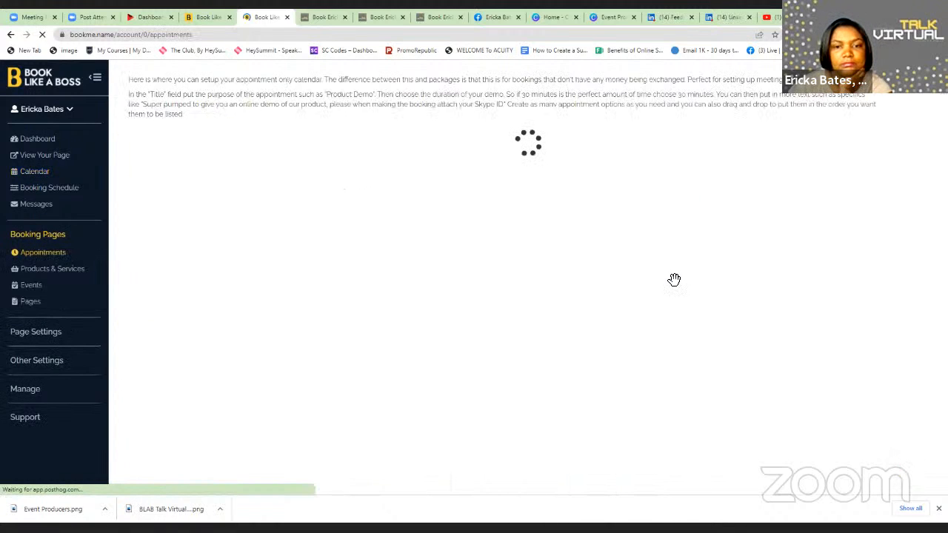
scroll(645, 433, "down", 3)
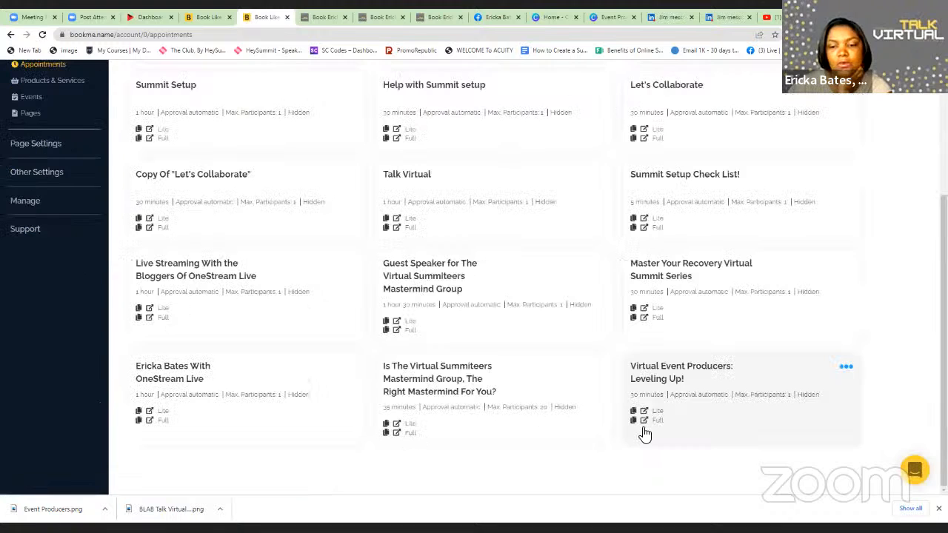
left_click(644, 420)
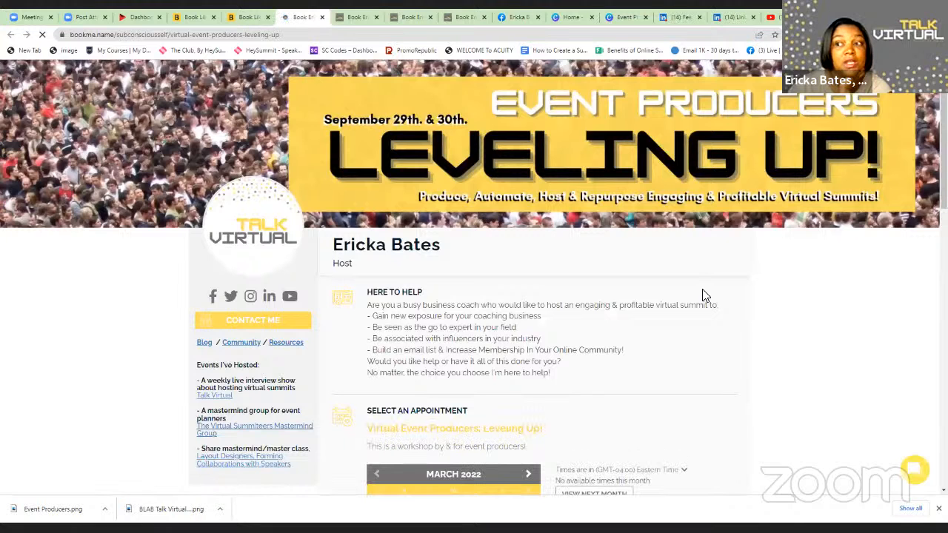
scroll(704, 295, "down", 5)
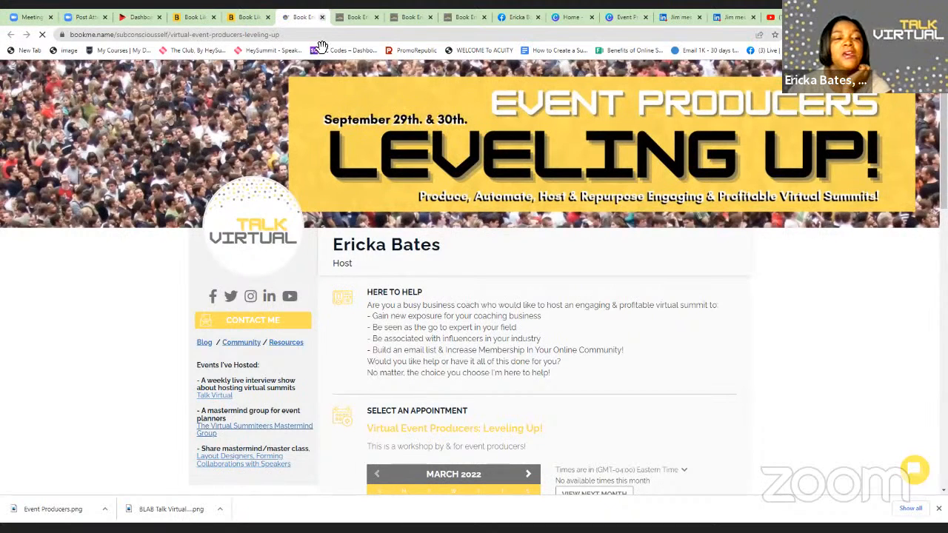
left_click(321, 18)
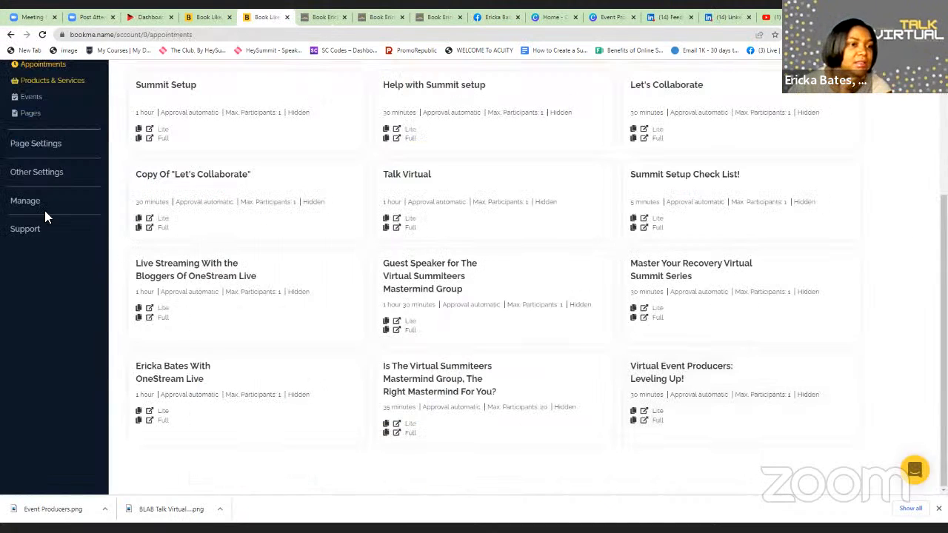
Step: Set the HeySummit Boot Camp & Mastermind calendar to only check availability for Virtual Event Producers: Leveling Up!, without saving bookings, and update it
scroll(40, 137, "up", 3)
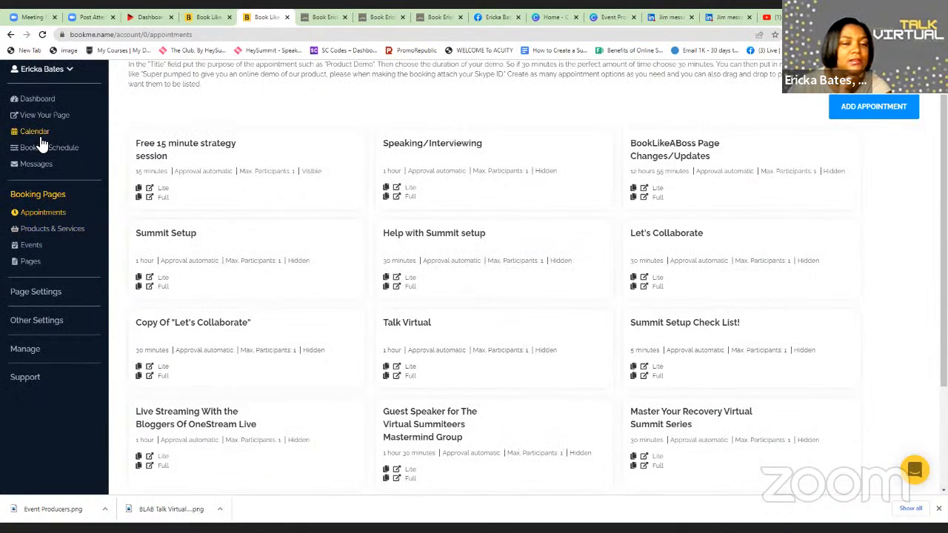
left_click(35, 132)
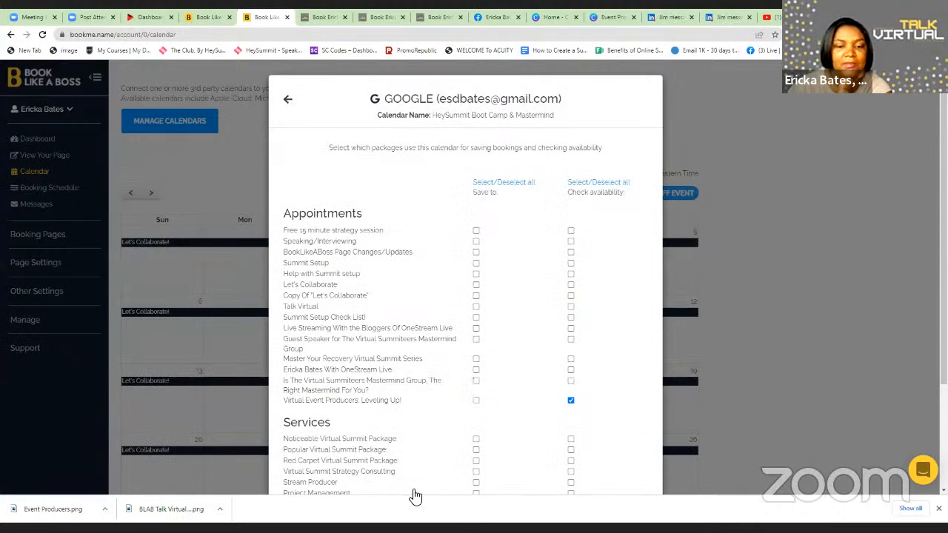
scroll(456, 465, "down", 3)
left_click(459, 453)
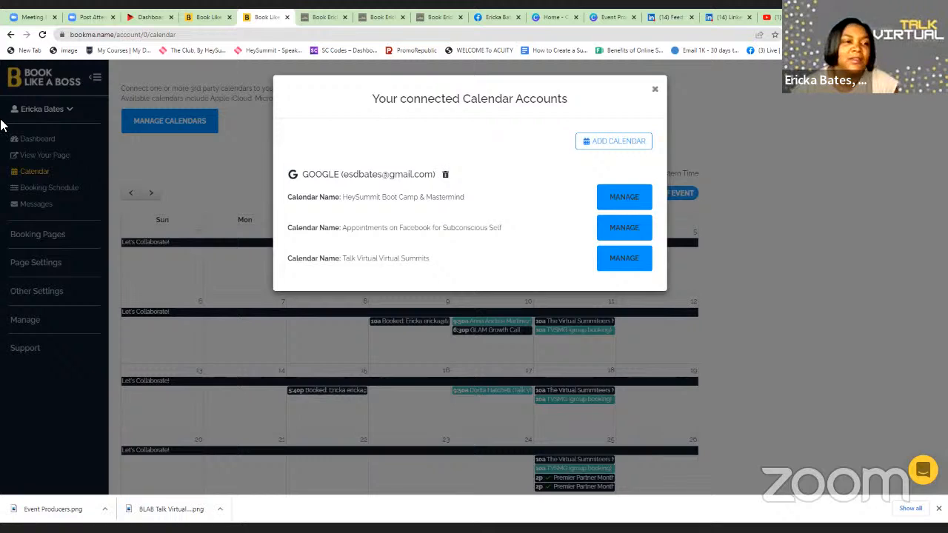
left_click(58, 196)
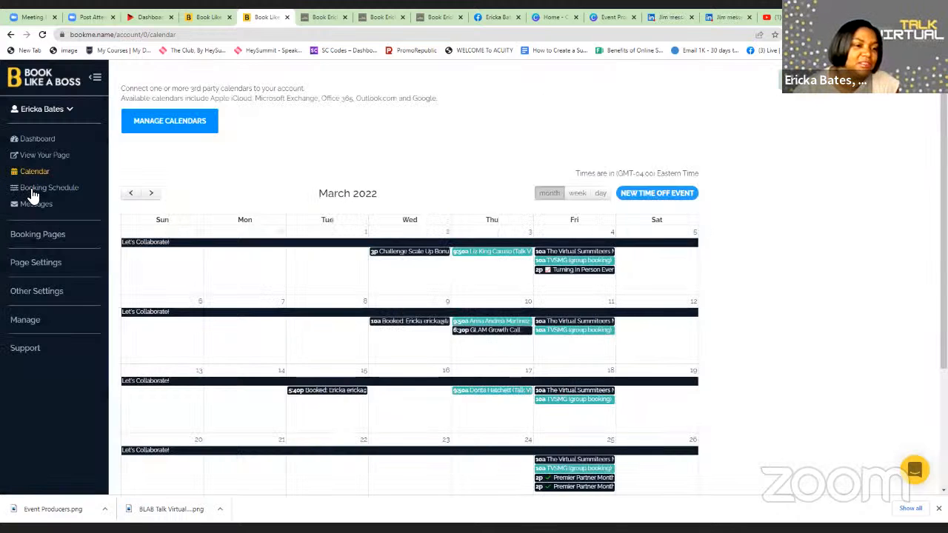
Step: Recheck the full booking page of Virtual Event Producers: Leveling Up! for available times and return to the appointments list
left_click(38, 237)
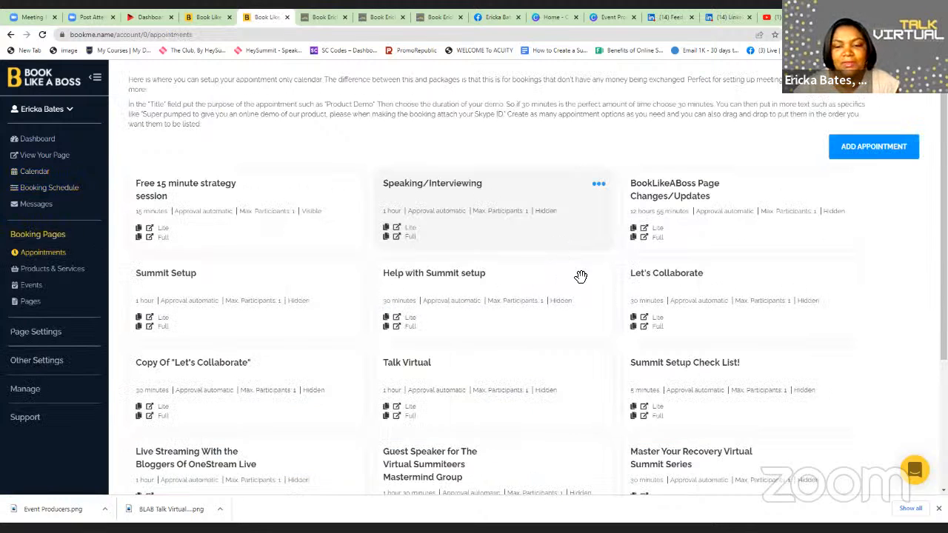
scroll(651, 423, "down", 3)
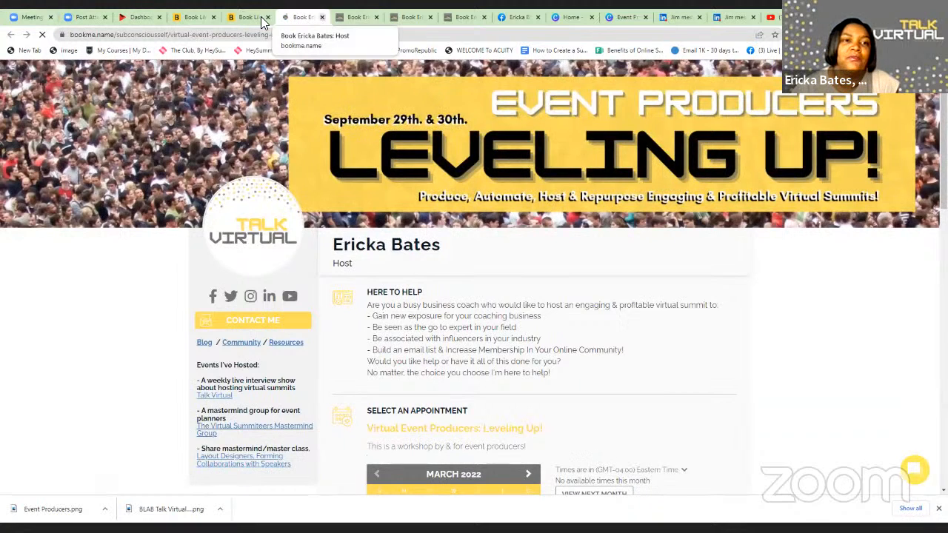
left_click(322, 17)
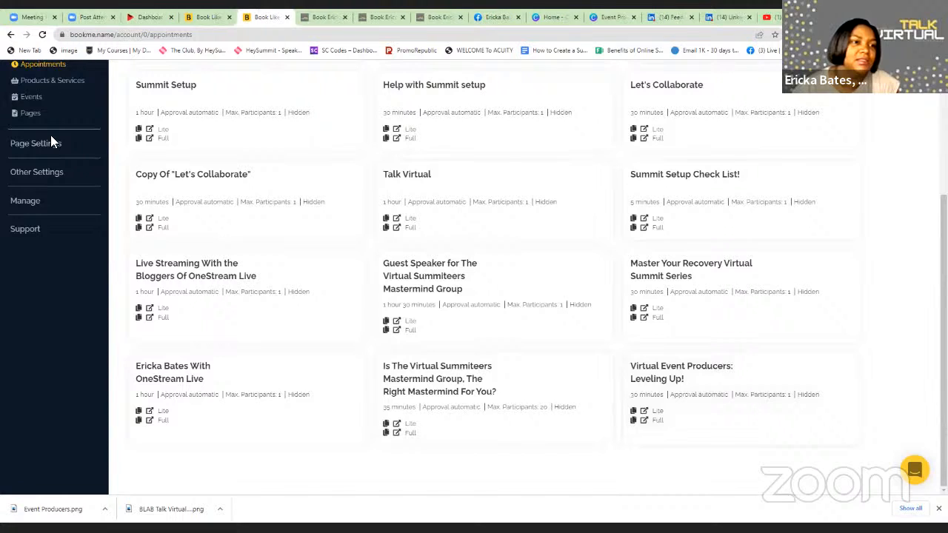
Step: Review which appointments use the HeySummit Boot Camp & Mastermind calendar, and return to the connected calendar accounts
scroll(49, 142, "up", 2)
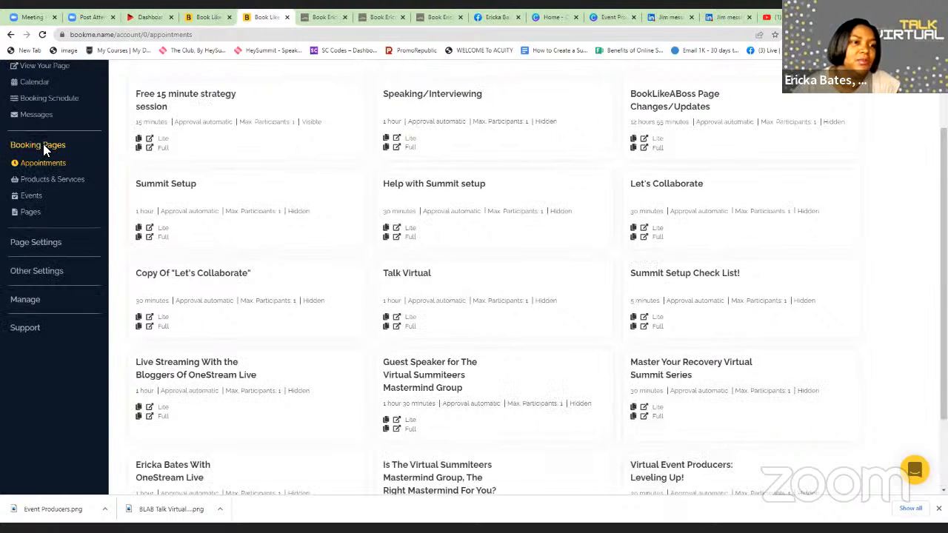
left_click(35, 83)
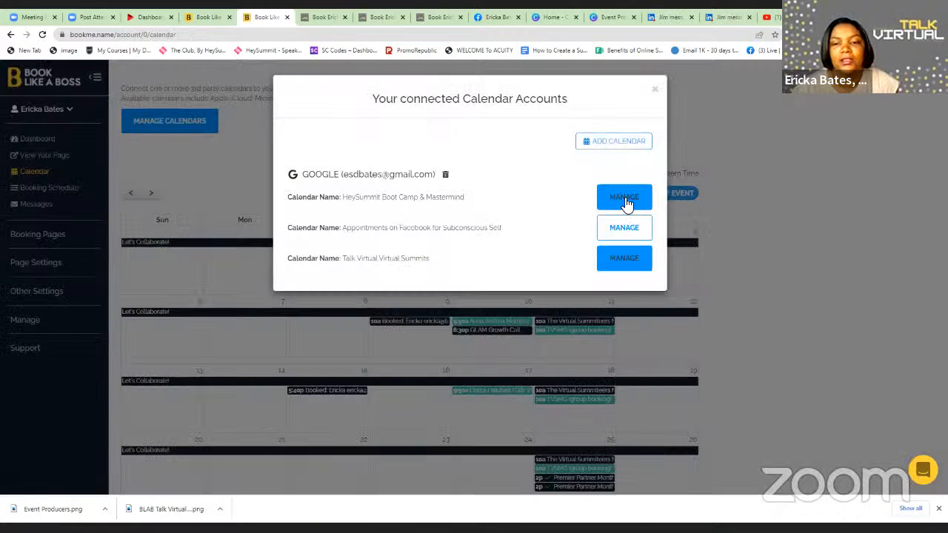
left_click(624, 197)
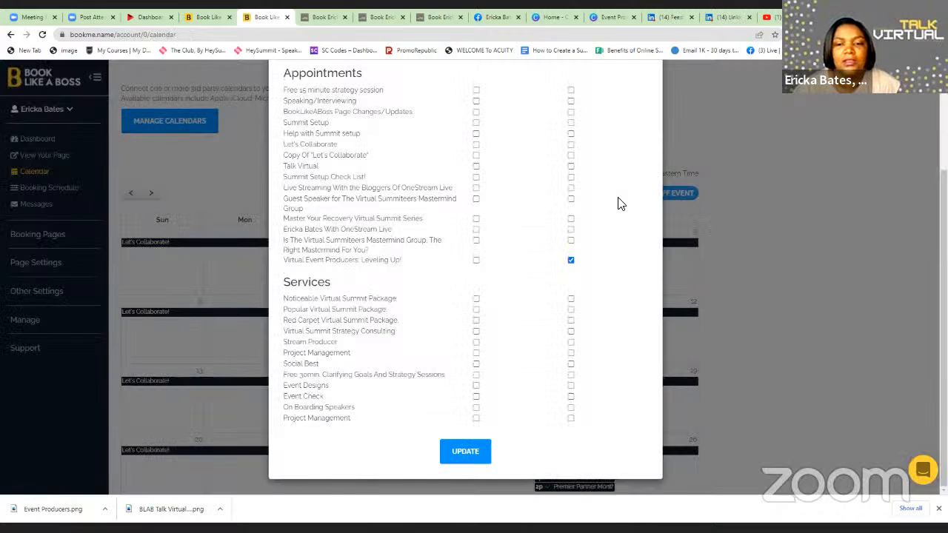
scroll(621, 200, "up", 2)
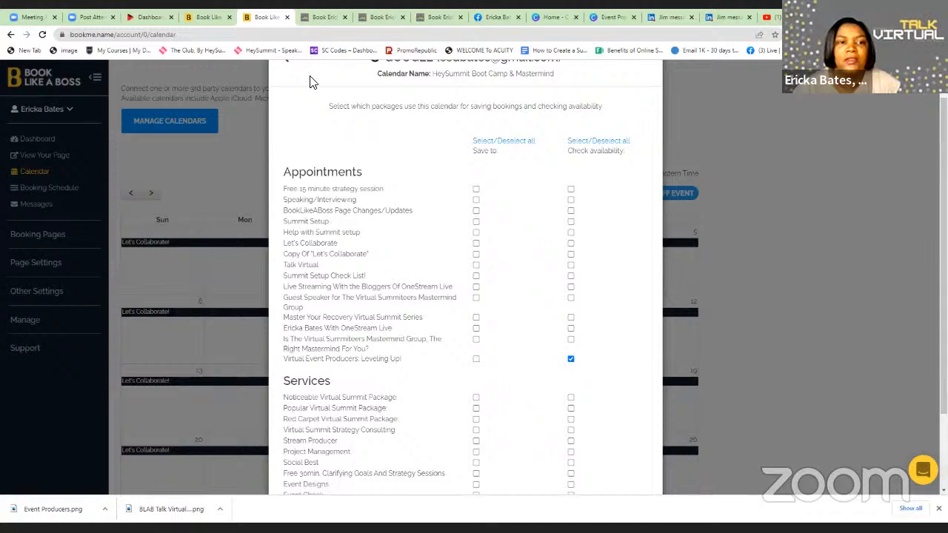
scroll(289, 109, "up", 1)
left_click(286, 101)
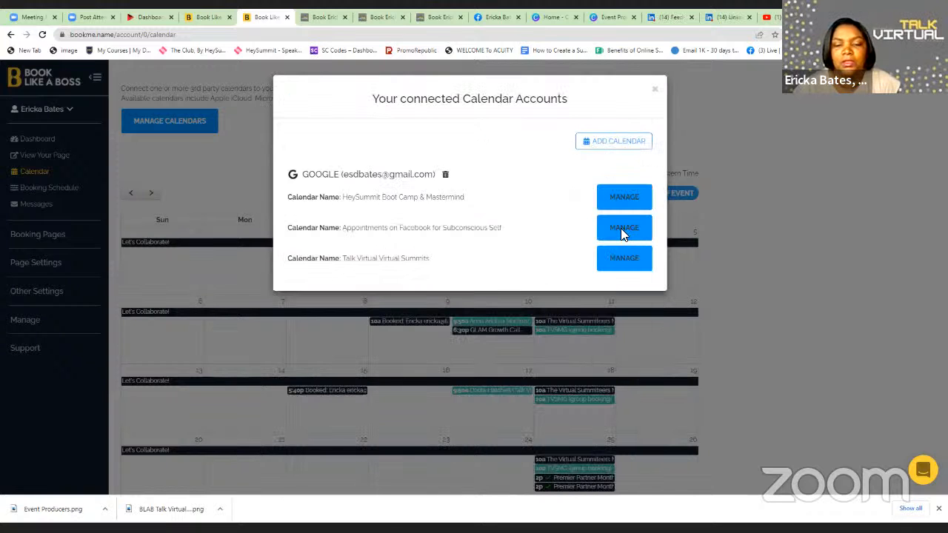
Step: Save Virtual Event Producers: Leveling Up! bookings to the Appointments on Facebook for Subconscious Self calendar and leave the connected calendar settings
left_click(621, 229)
left_click(477, 400)
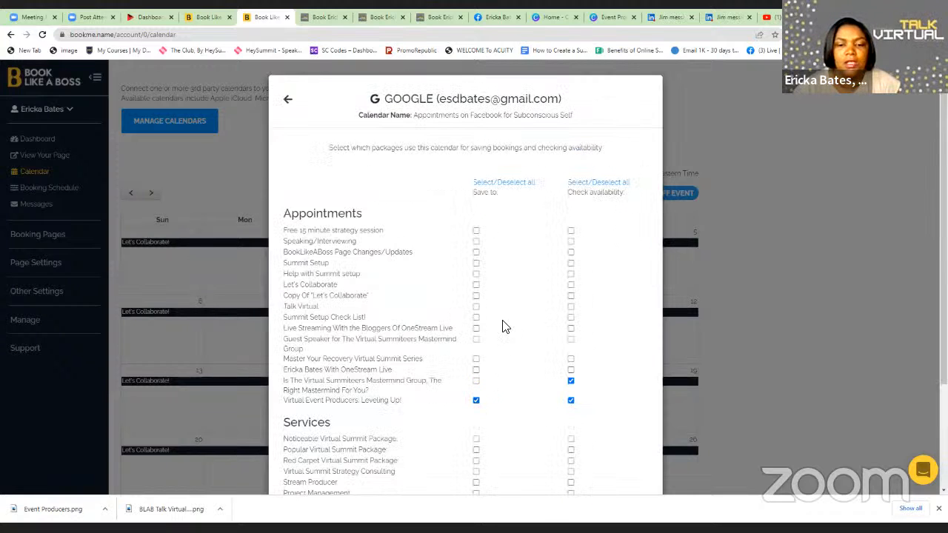
scroll(508, 327, "down", 2)
left_click(457, 451)
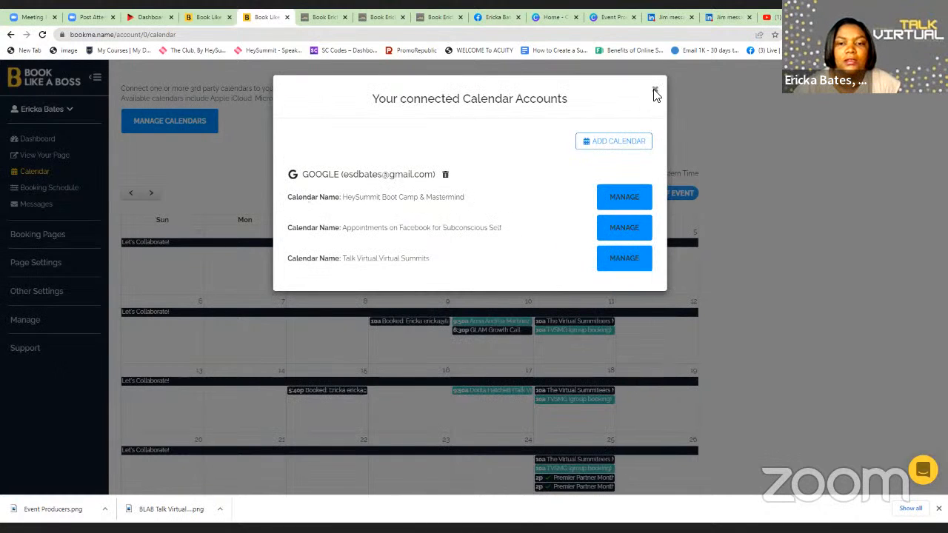
left_click(655, 90)
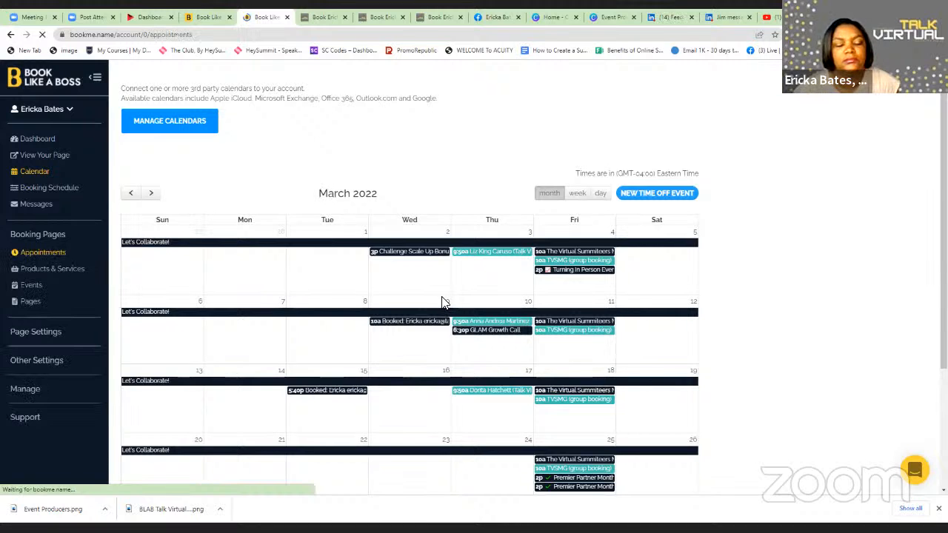
Step: View the lite booking page of Virtual Event Producers: Leveling Up! from the appointments list, and return to that list
scroll(698, 434, "down", 3)
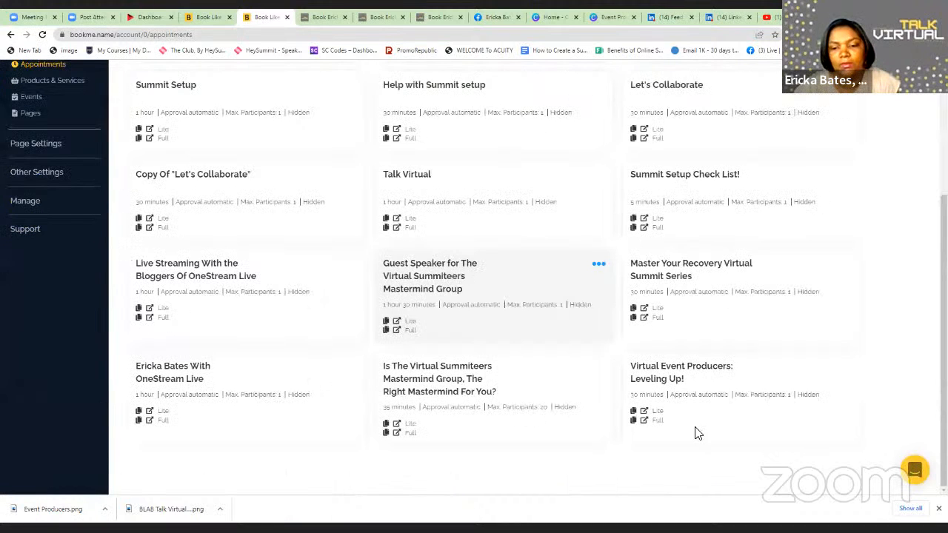
left_click(643, 413)
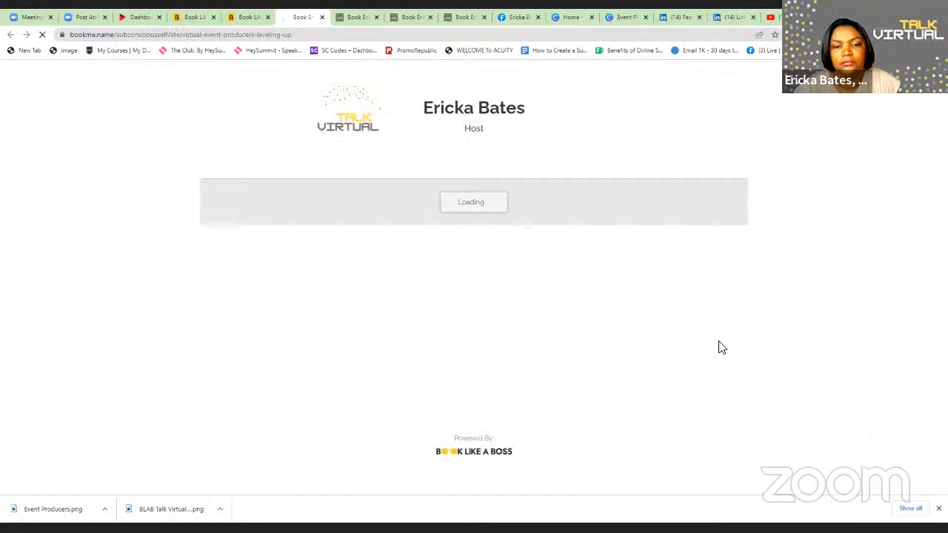
left_click(322, 17)
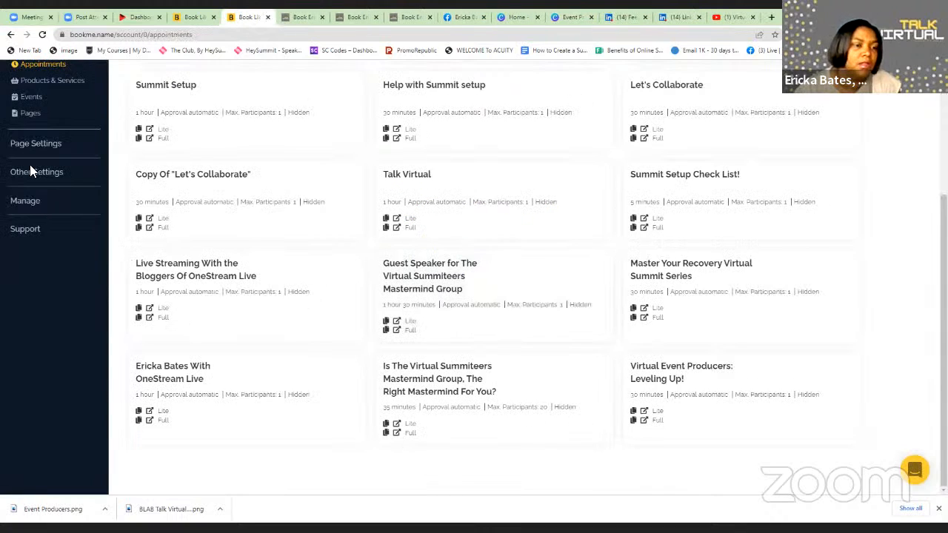
Step: Stop checking the HeySummit Boot Camp & Mastermind calendar for Virtual Event Producers: Leveling Up! availability, update it, and leave the calendar settings
left_click(68, 201)
scroll(4, 142, "up", 2)
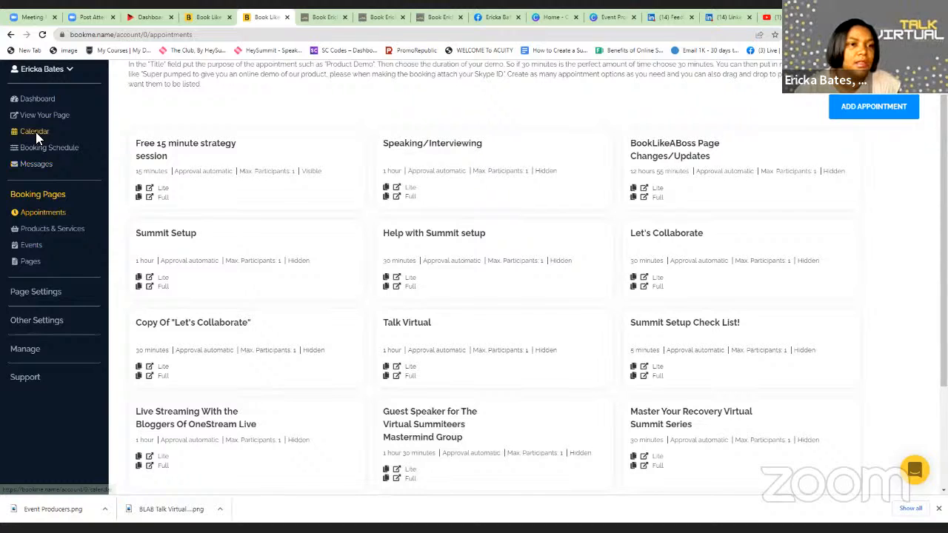
left_click(51, 138)
left_click(206, 129)
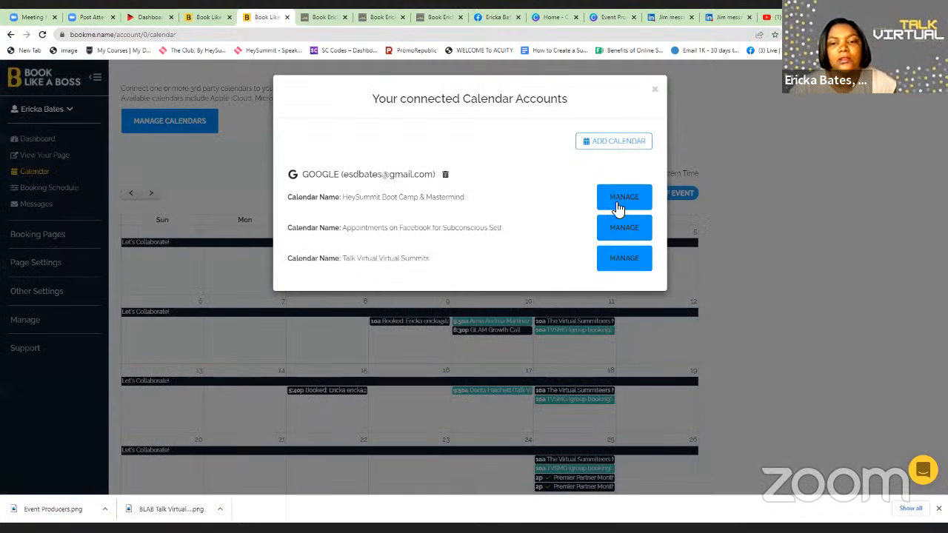
left_click(619, 200)
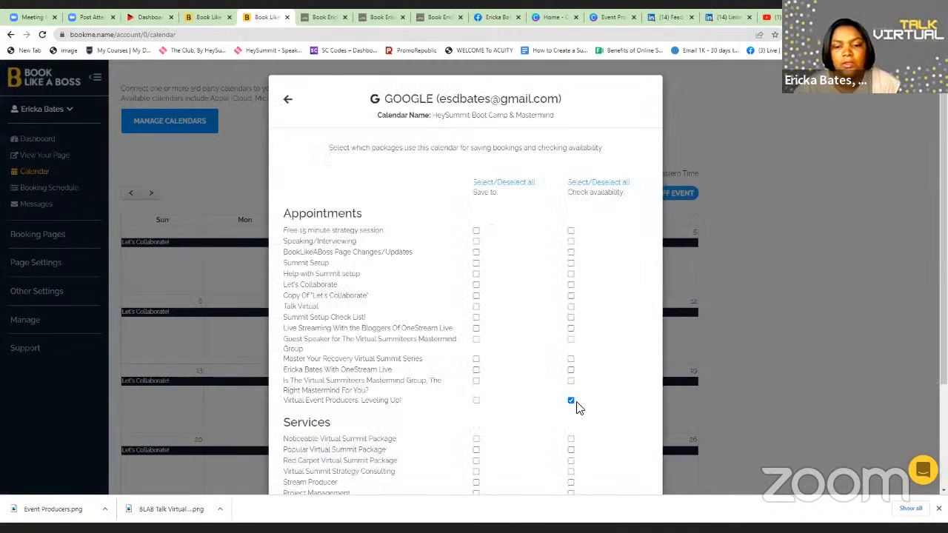
left_click(570, 401)
left_click(570, 401)
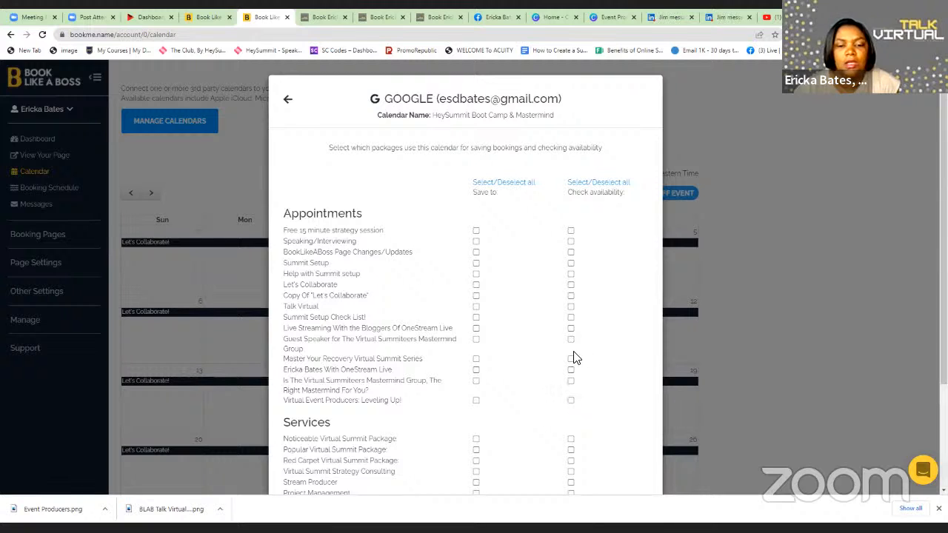
scroll(461, 470, "down", 3)
left_click(460, 463)
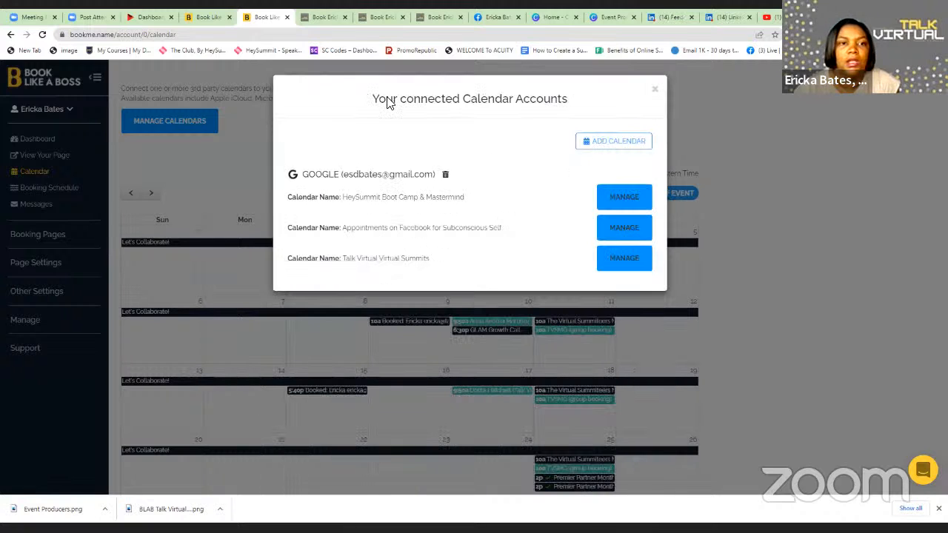
left_click(656, 91)
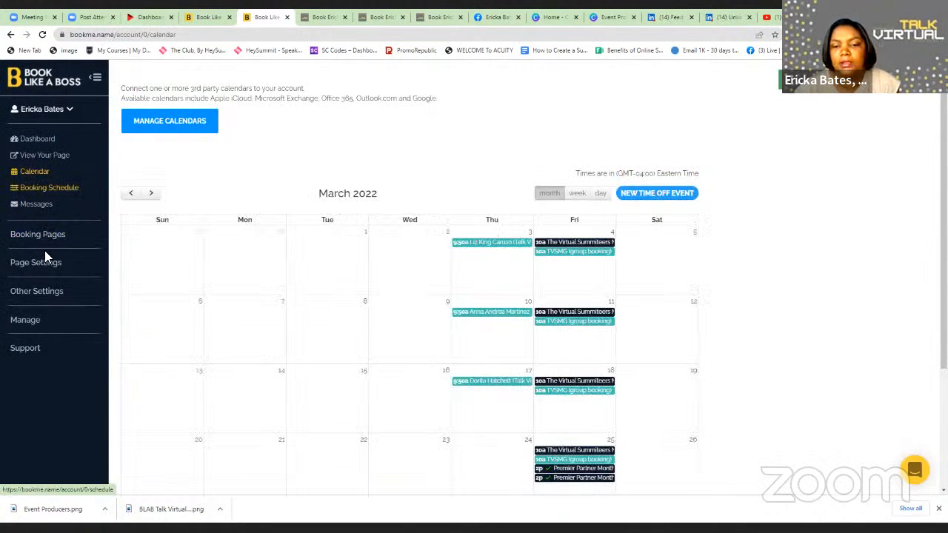
Step: Check the available March 2022 times on the lite booking page of Virtual Event Producers: Leveling Up!
left_click(38, 235)
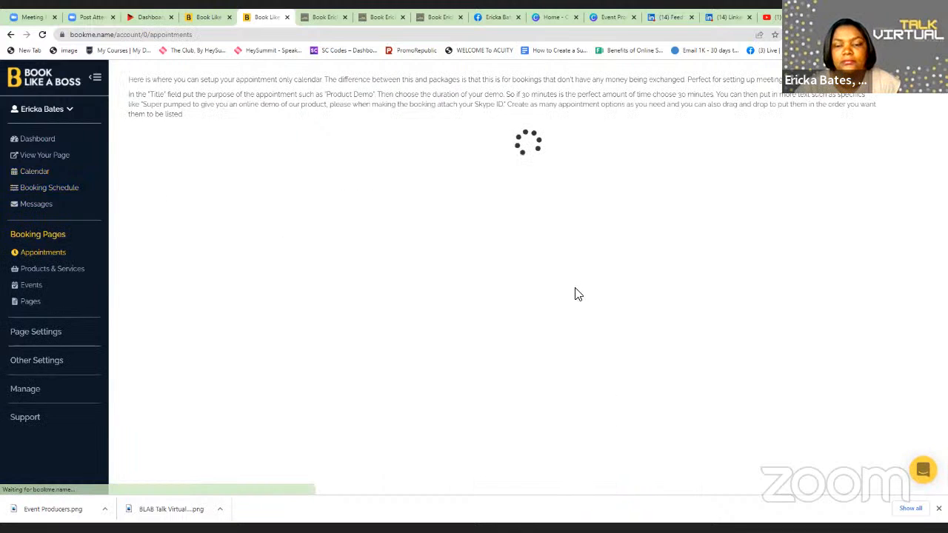
scroll(656, 404, "down", 3)
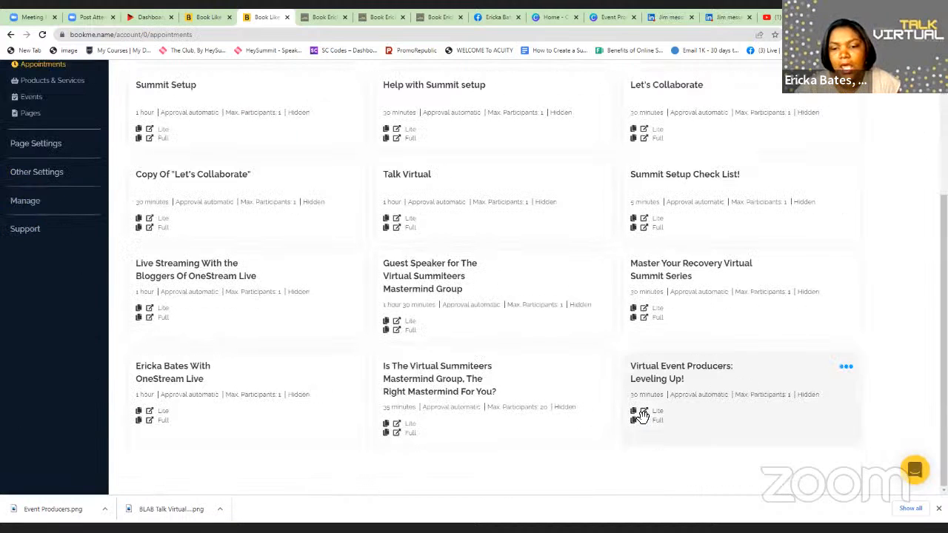
left_click(645, 412)
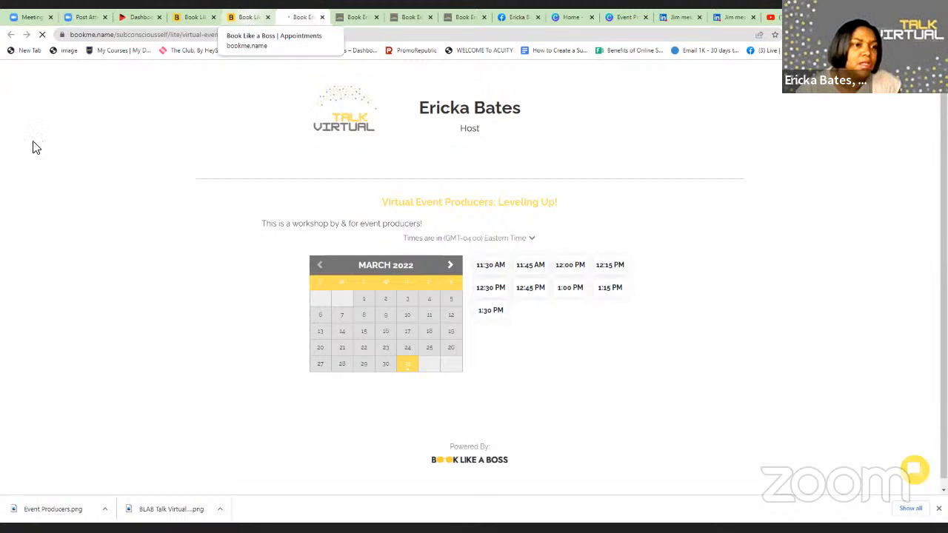
Step: Review which packages use the HeySummit Boot Camp & Mastermind and Appointments on Facebook for Subconscious Self calendars, and leave the connected calendar settings
key("ctrl+shift+Tab")
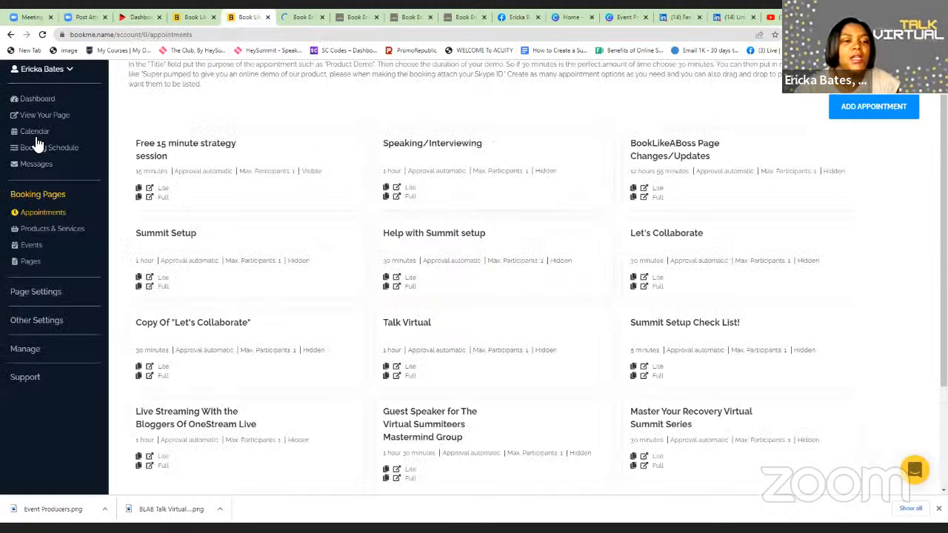
left_click(34, 132)
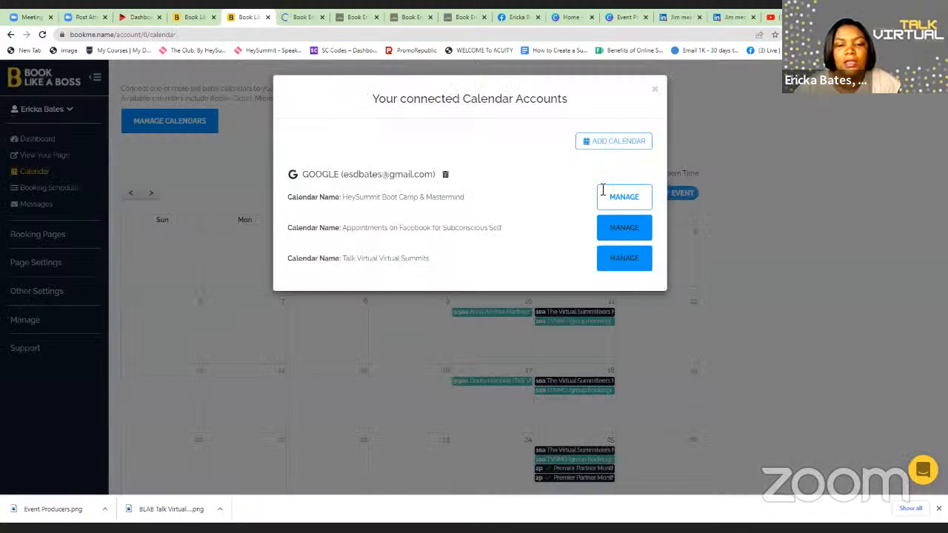
left_click(615, 196)
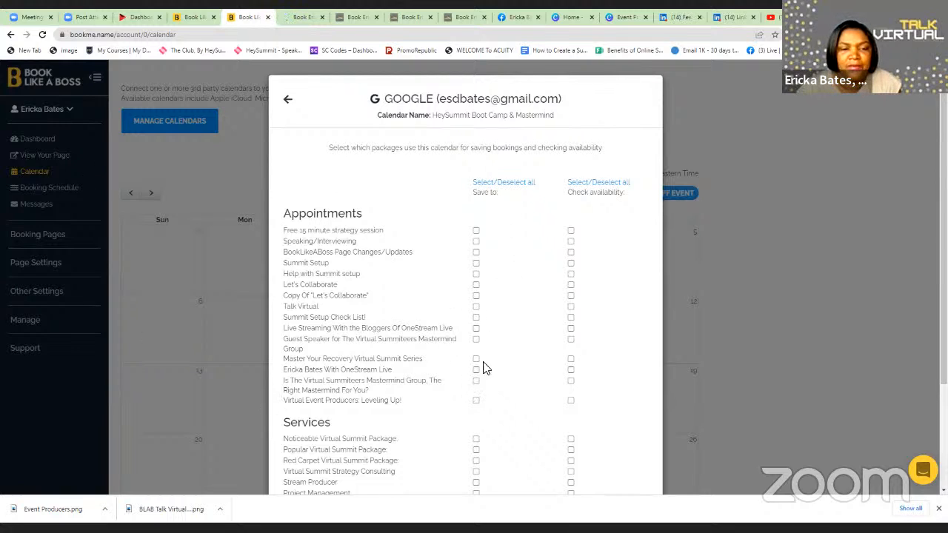
left_click(288, 101)
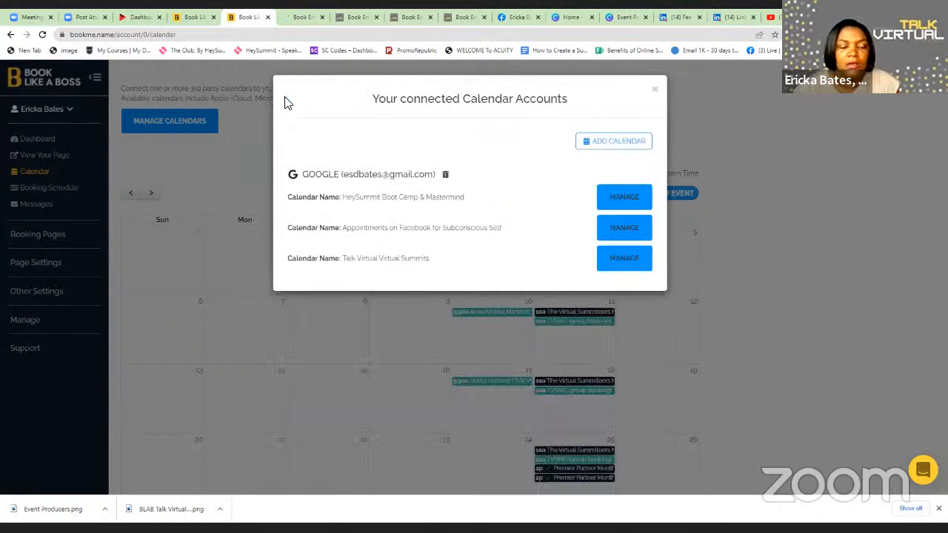
left_click(625, 230)
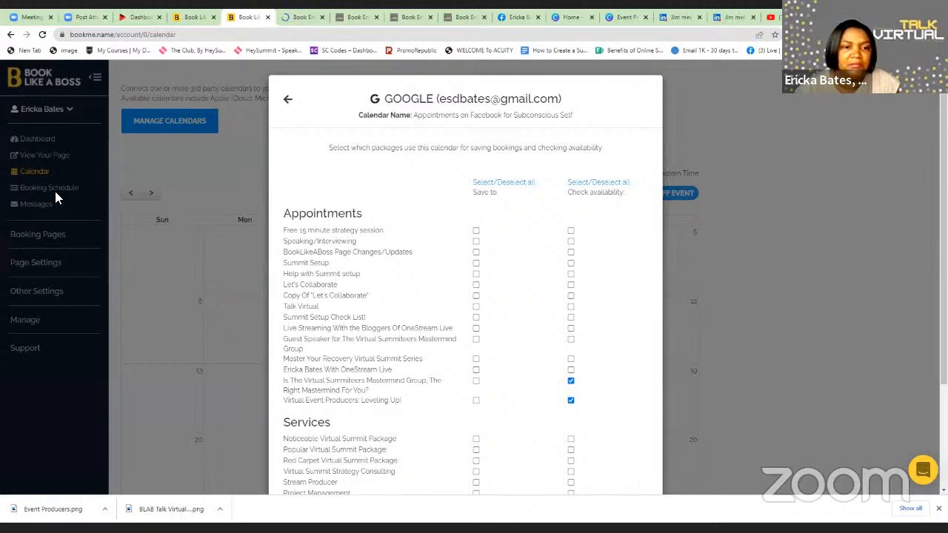
left_click(287, 98)
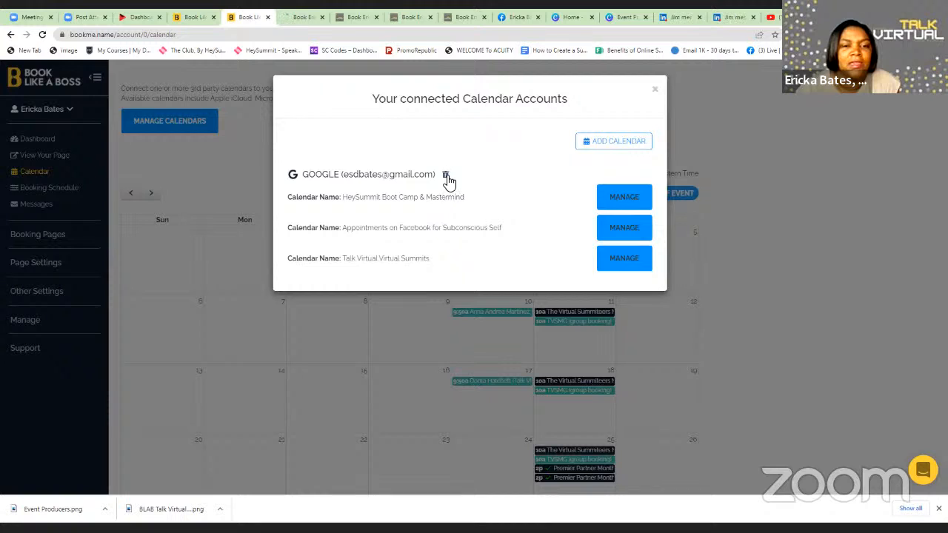
left_click(658, 91)
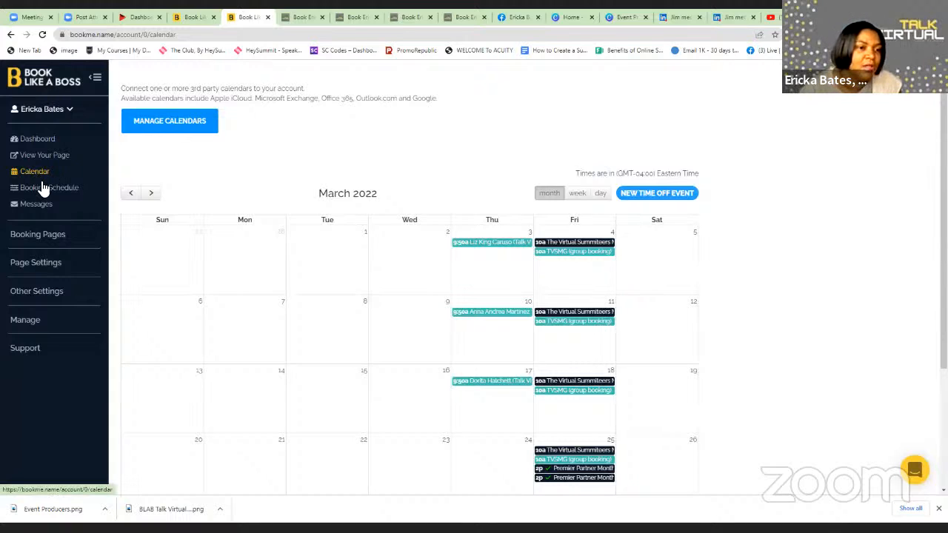
Step: Open the Virtual Event Producers: Leveling Up! appointment for editing from the appointments list
left_click(37, 234)
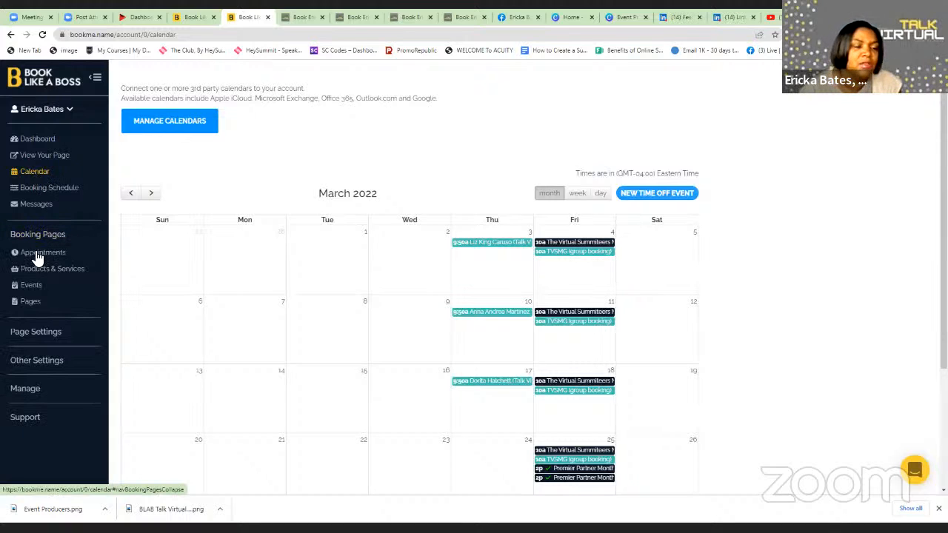
left_click(38, 252)
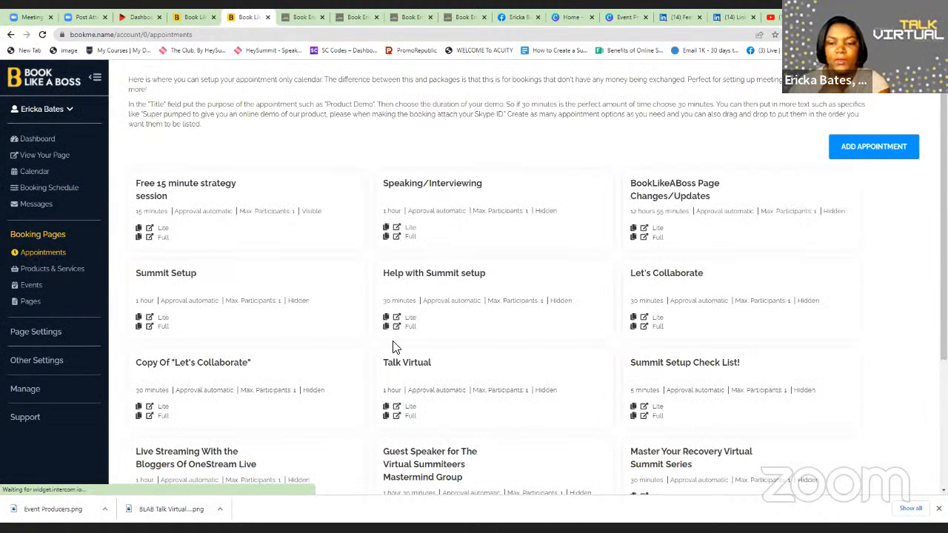
scroll(426, 349, "down", 1)
scroll(427, 350, "down", 2)
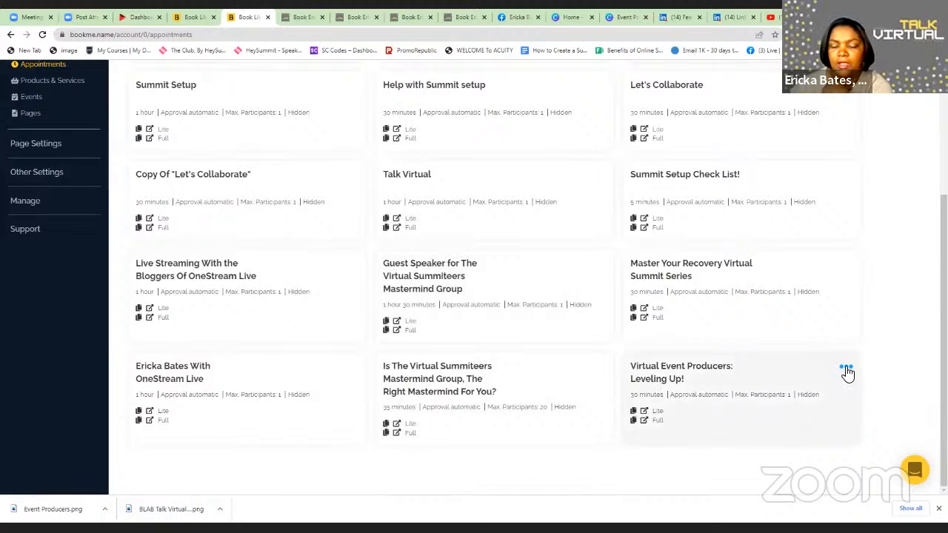
left_click(847, 371)
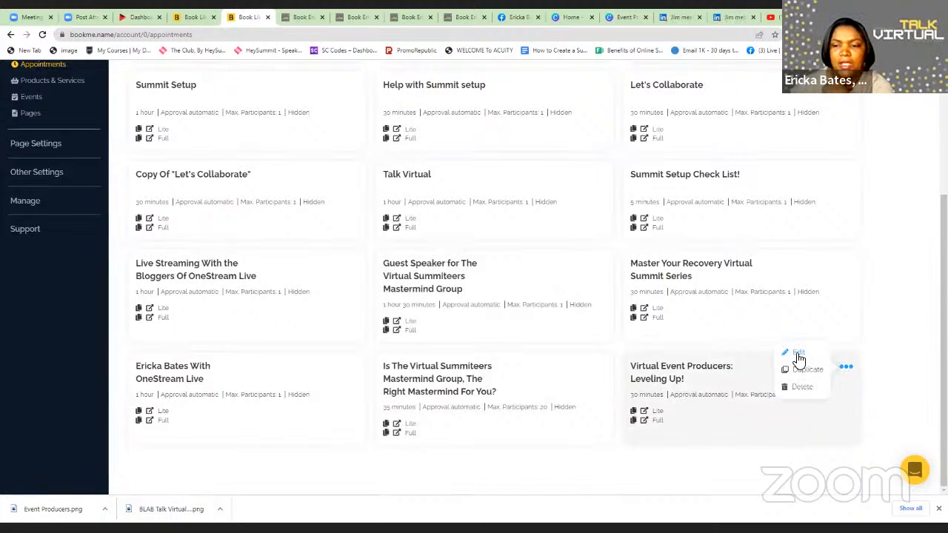
left_click(797, 356)
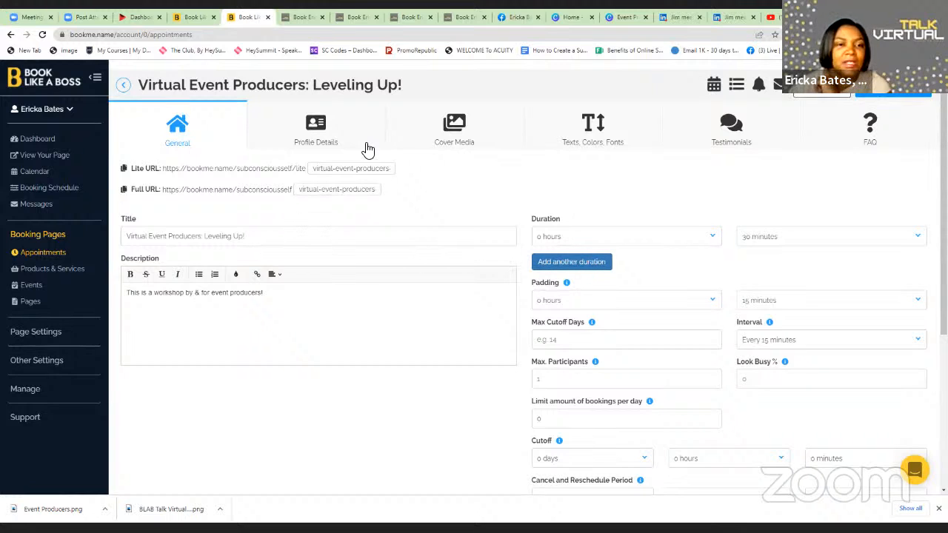
left_click(323, 130)
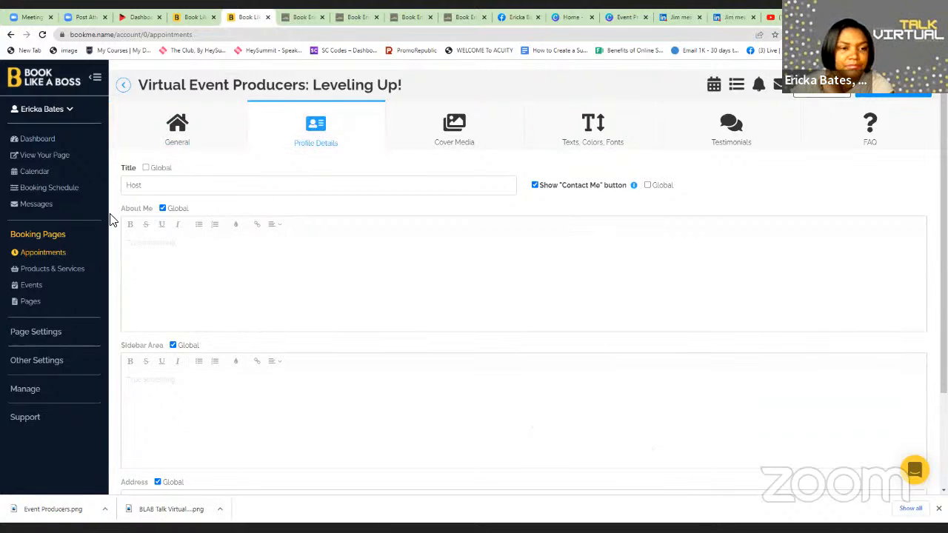
left_click(163, 209)
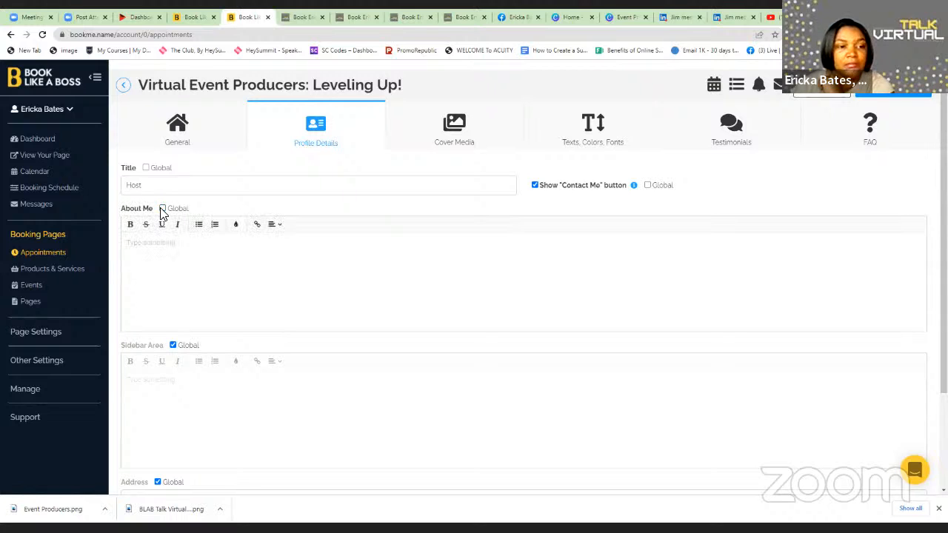
left_click(164, 211)
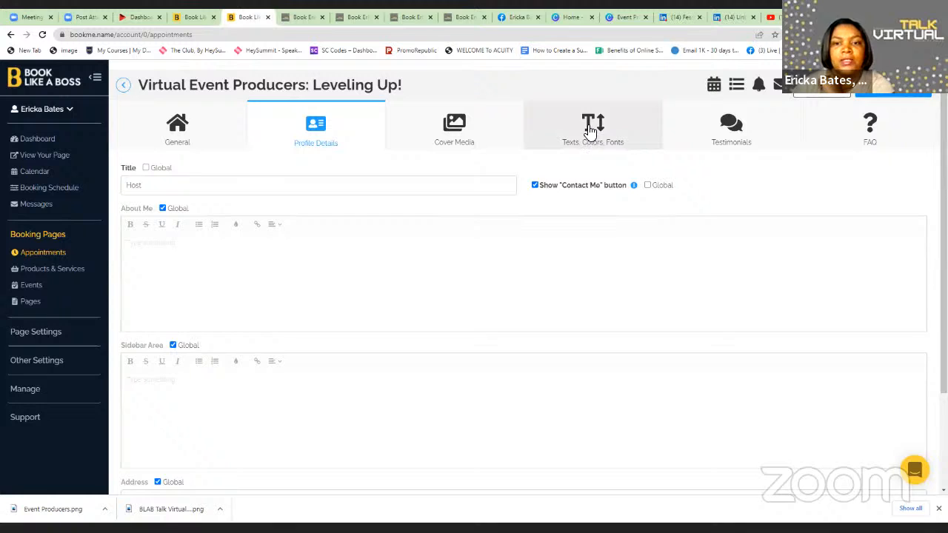
Step: In the appointment's text customizations, stop using the global About Me section header and enter "About This Event" for it
left_click(591, 132)
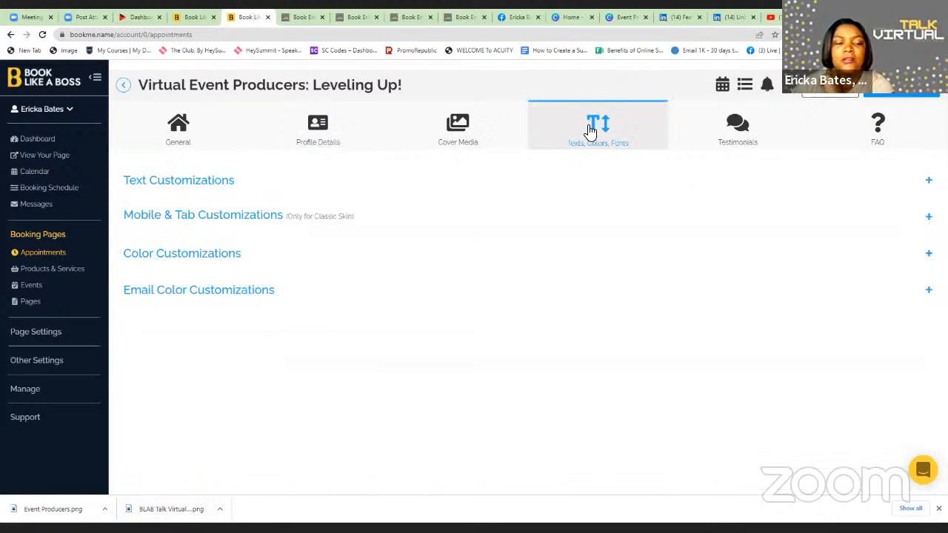
left_click(184, 189)
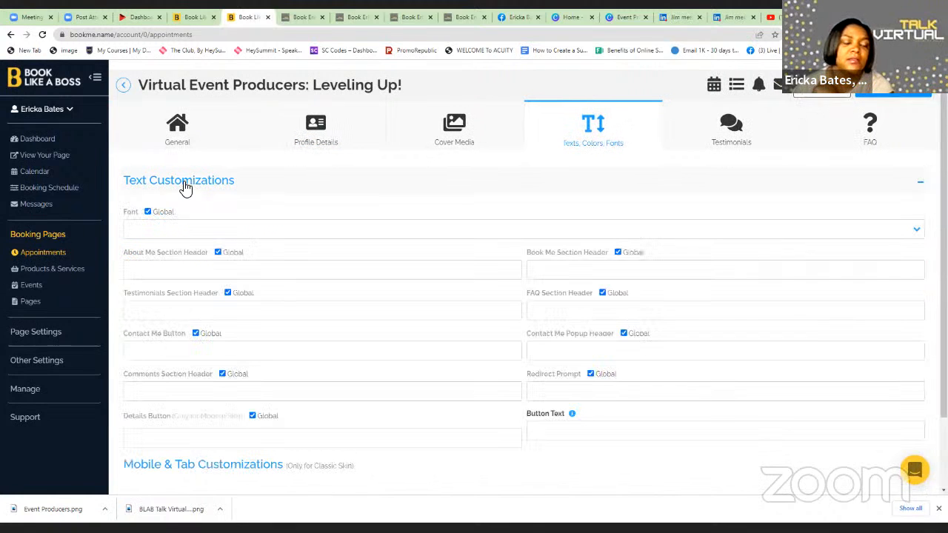
left_click(225, 253)
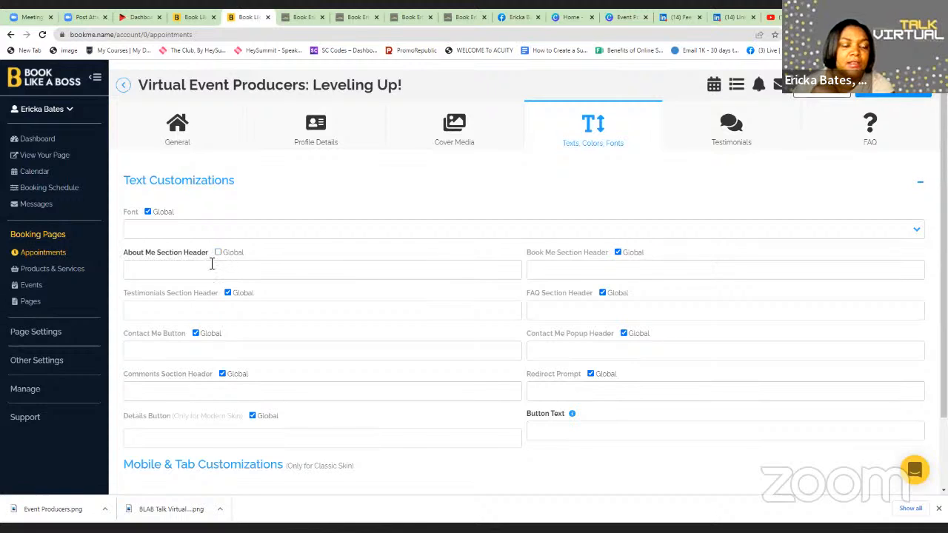
left_click(148, 266)
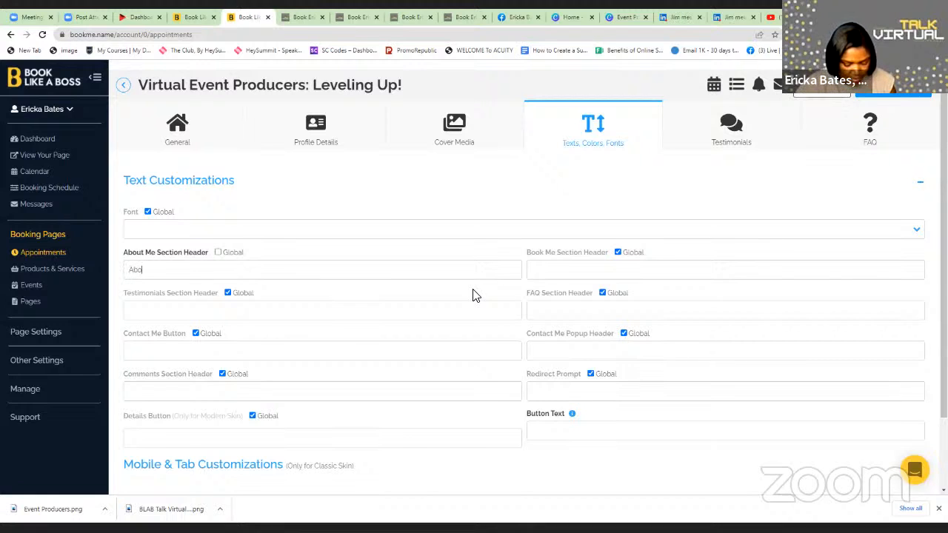
type("ut This Event")
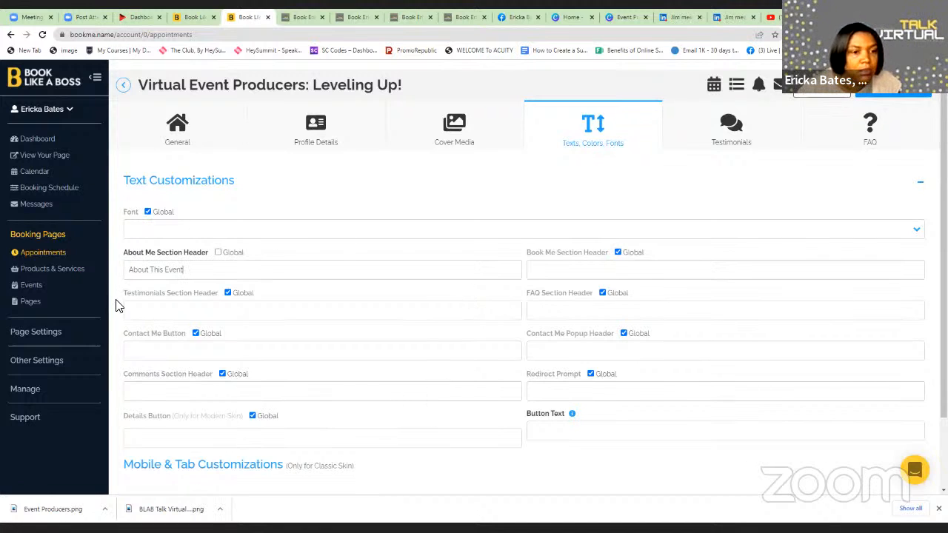
Step: Replace the About Me section header text with "What You Get From Being A Part Of This Event"
left_click_drag(198, 273, 102, 268)
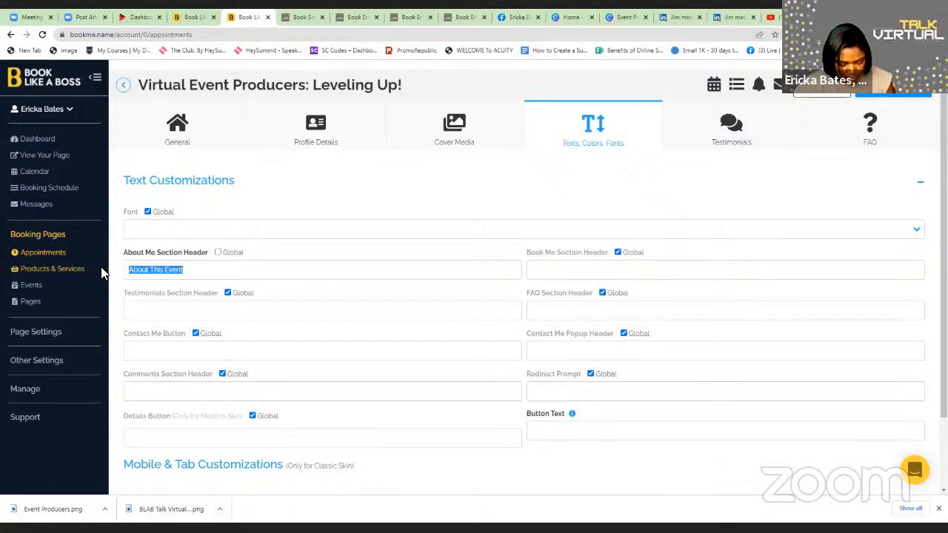
type("What")
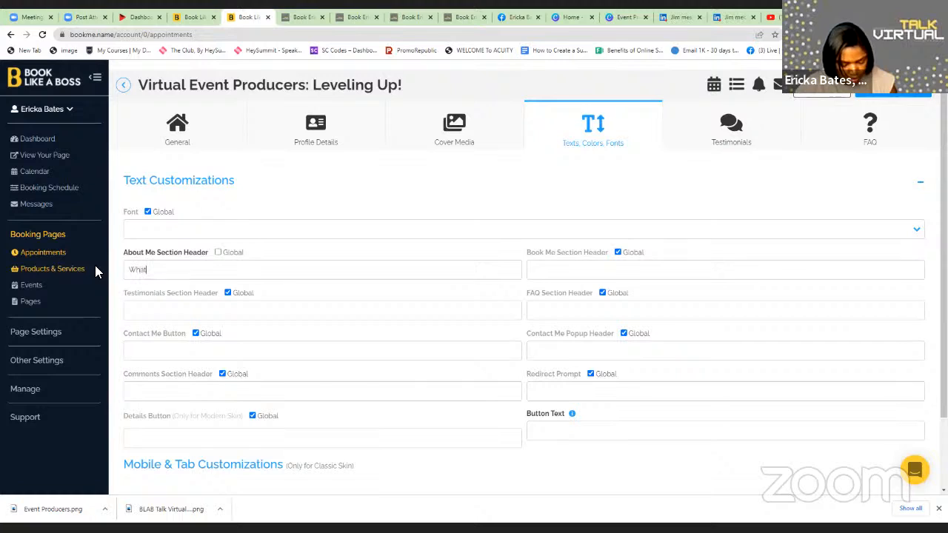
type(" You")
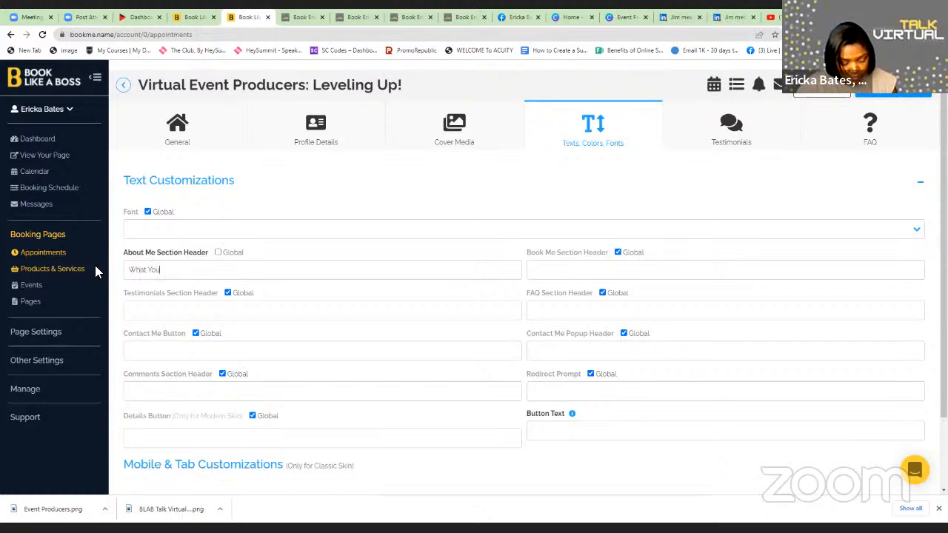
type(" Get")
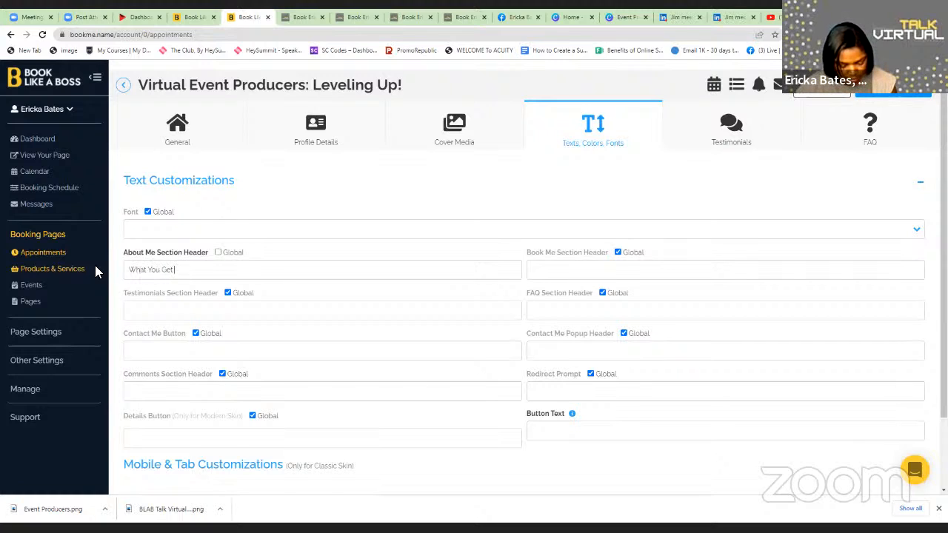
type(" f")
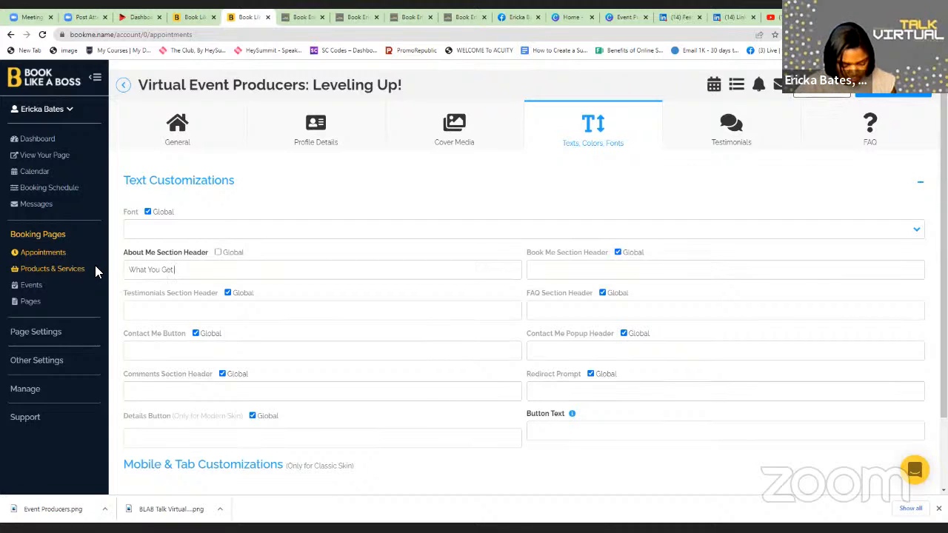
key("BackSpace")
type("From Be")
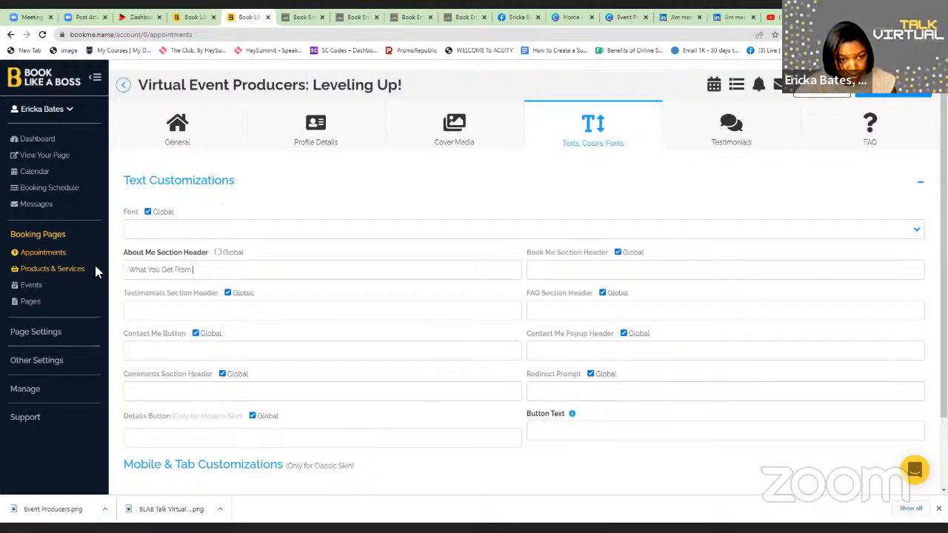
type("ing")
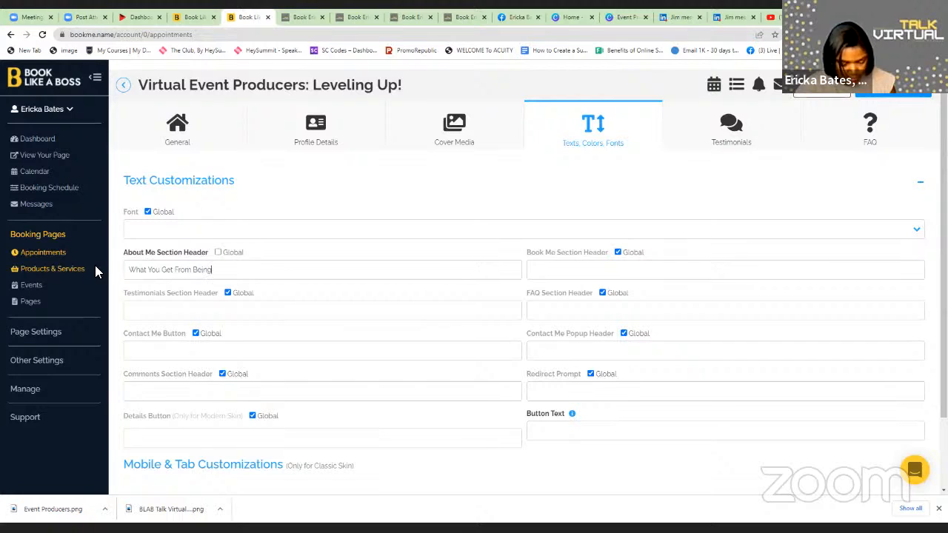
type(" A")
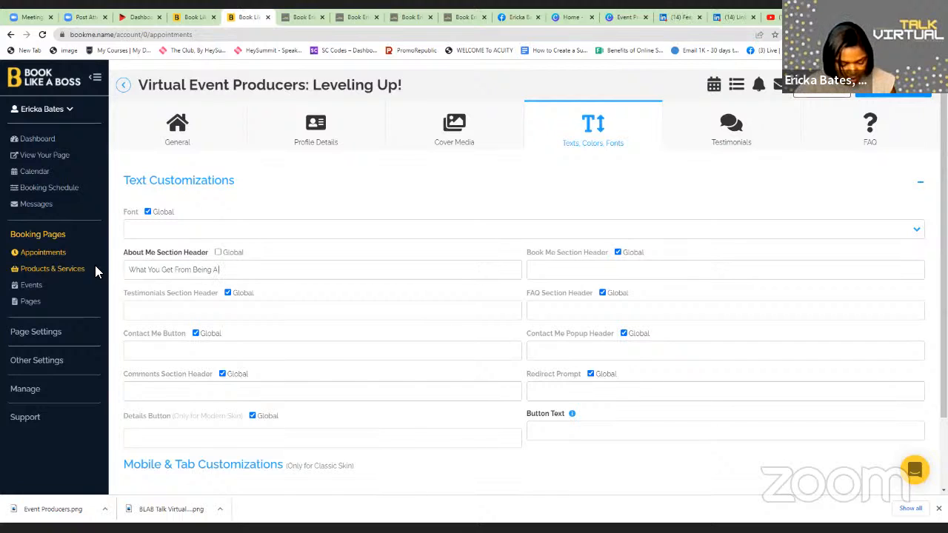
type(" Part")
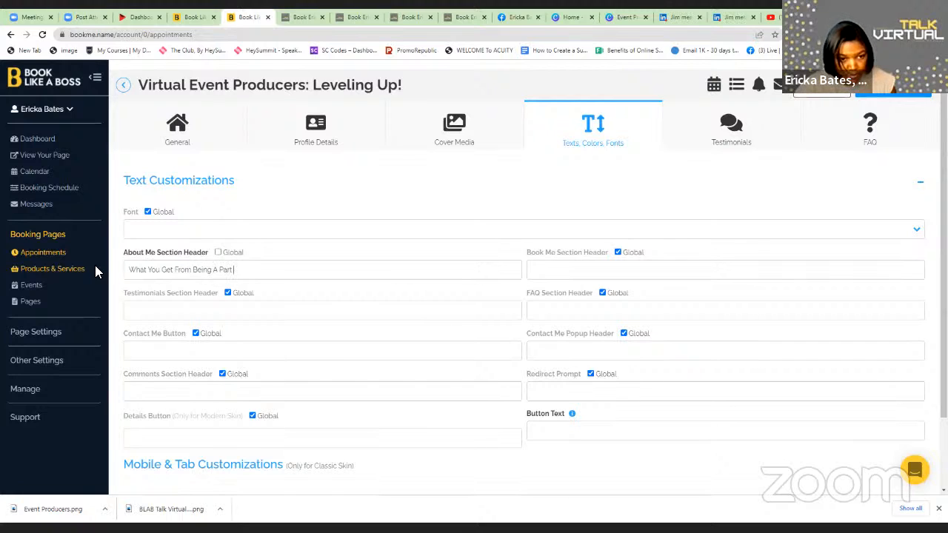
type(" Of")
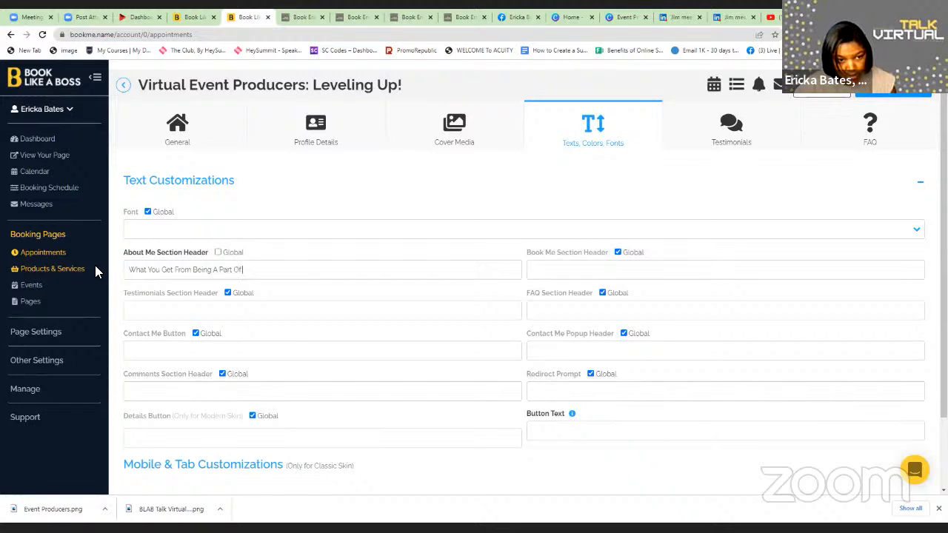
type(" This")
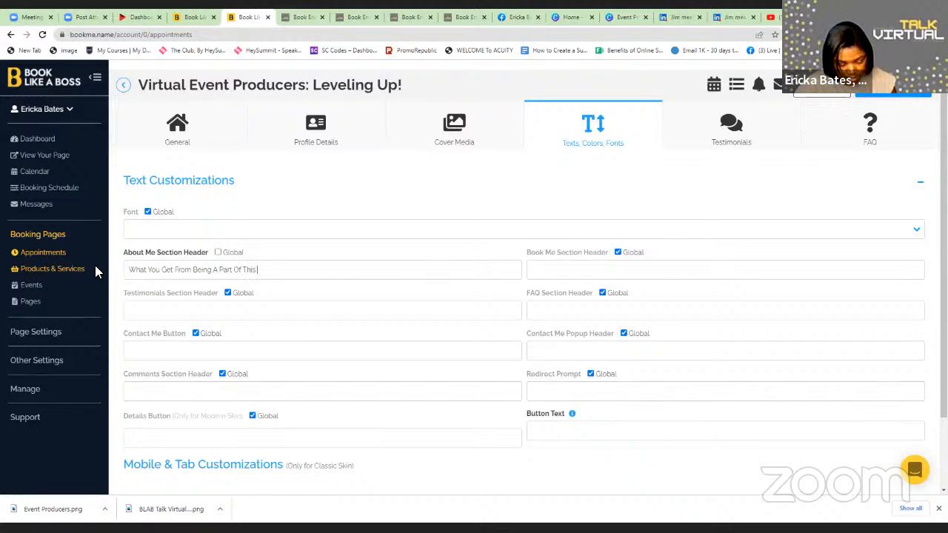
type(" Event")
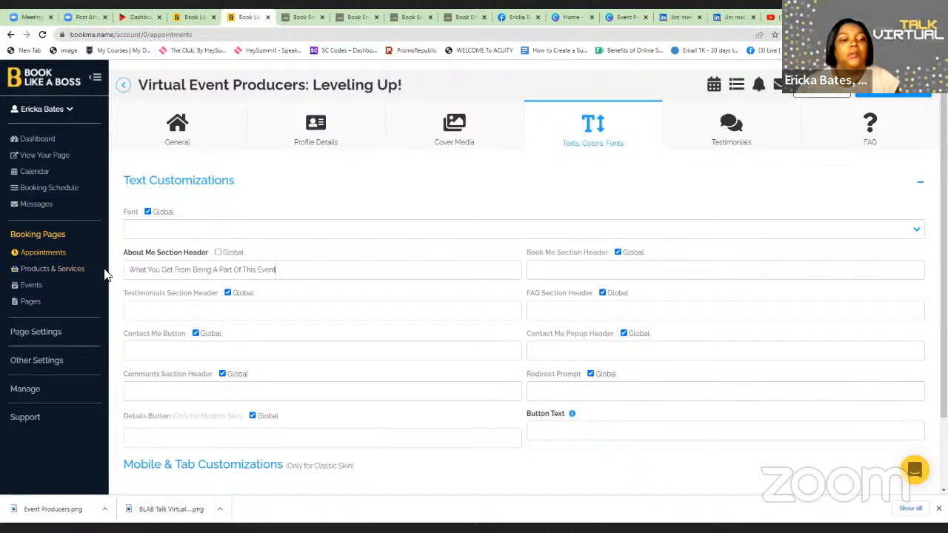
Step: Turn off the global setting for the Testimonials and Comments section headers
left_click(229, 294)
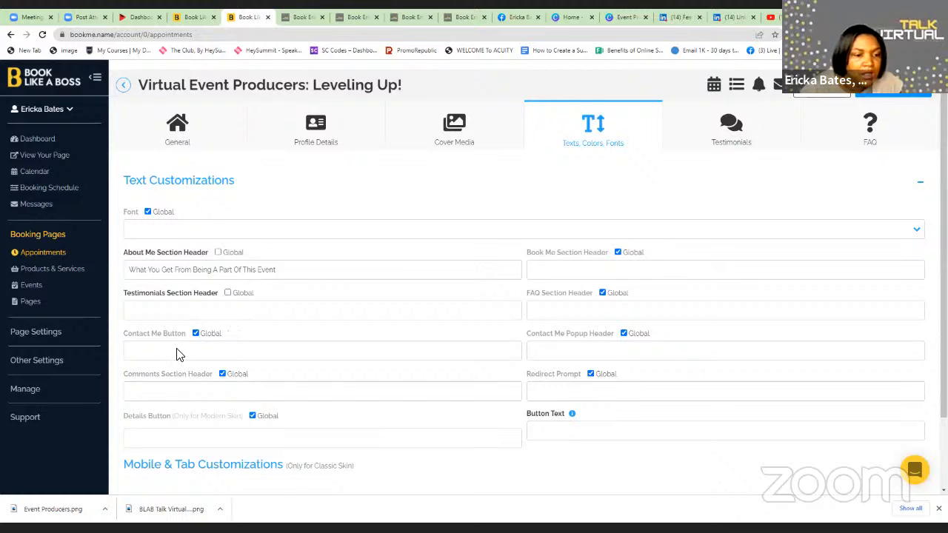
scroll(351, 349, "down", 2)
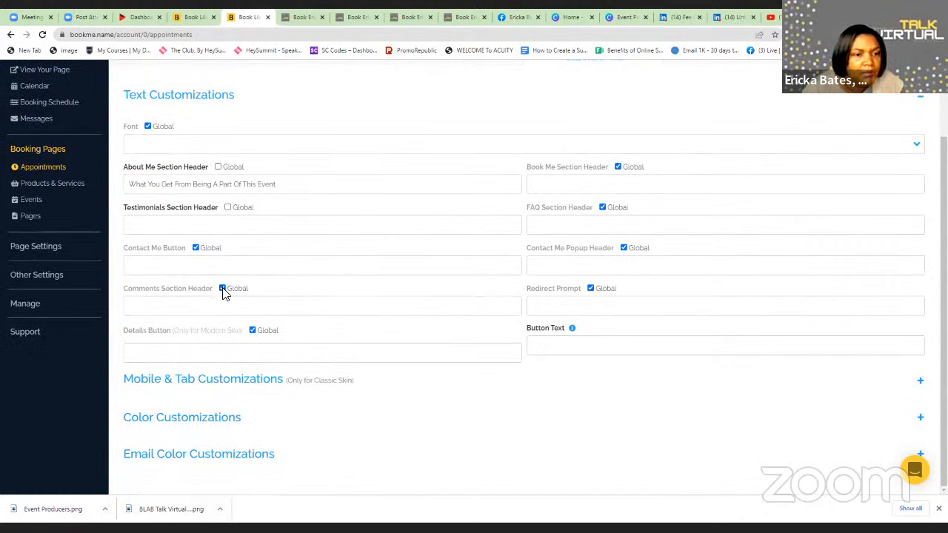
left_click(223, 288)
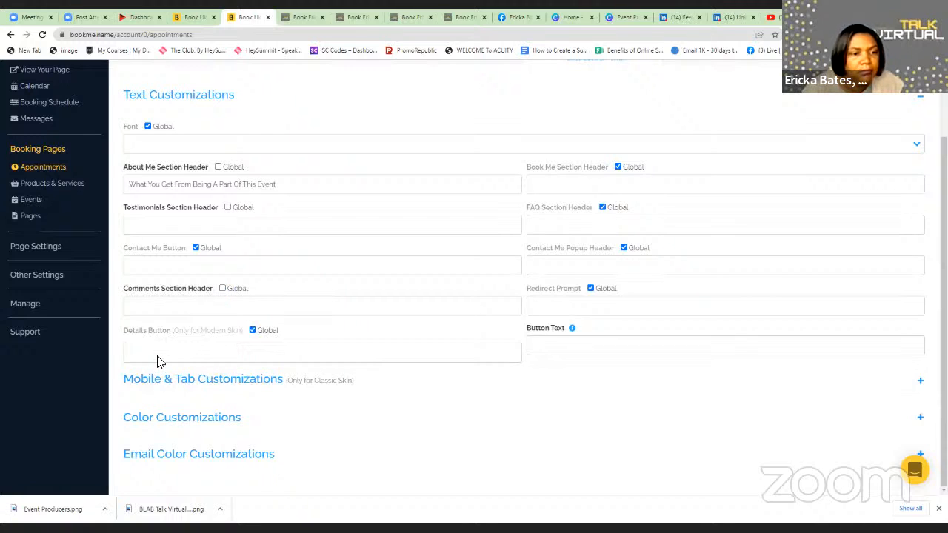
Step: Turn off the global setting for the Details Button text and enter "Thursday & Friday" for it
left_click(253, 331)
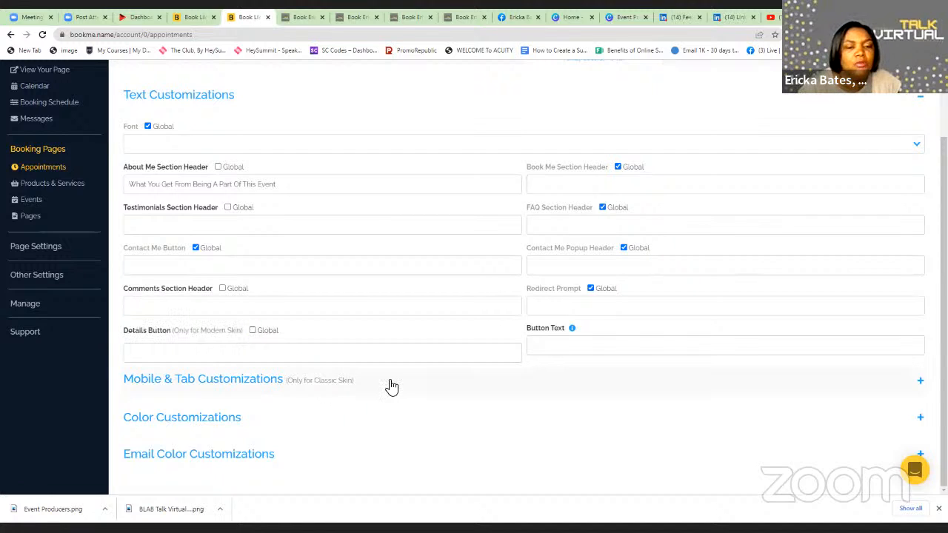
left_click(130, 354)
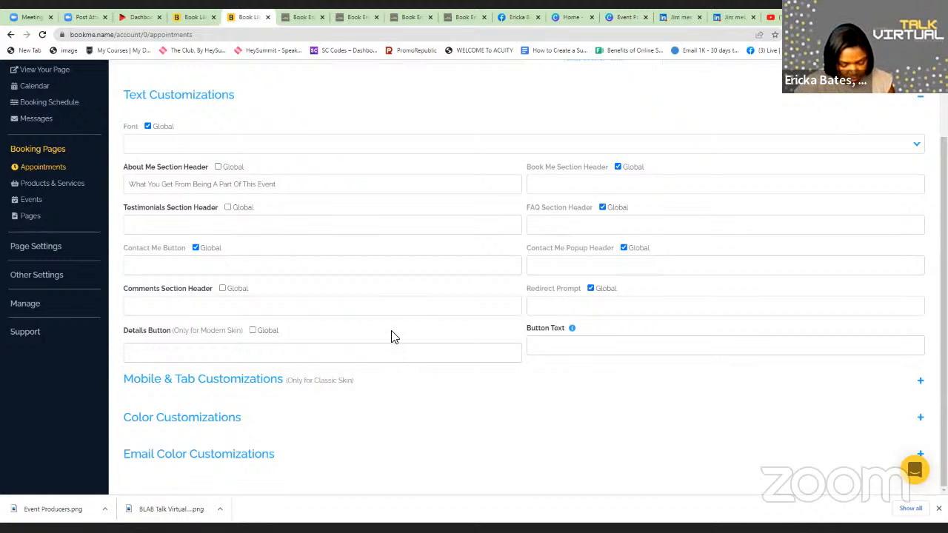
type("Thurs")
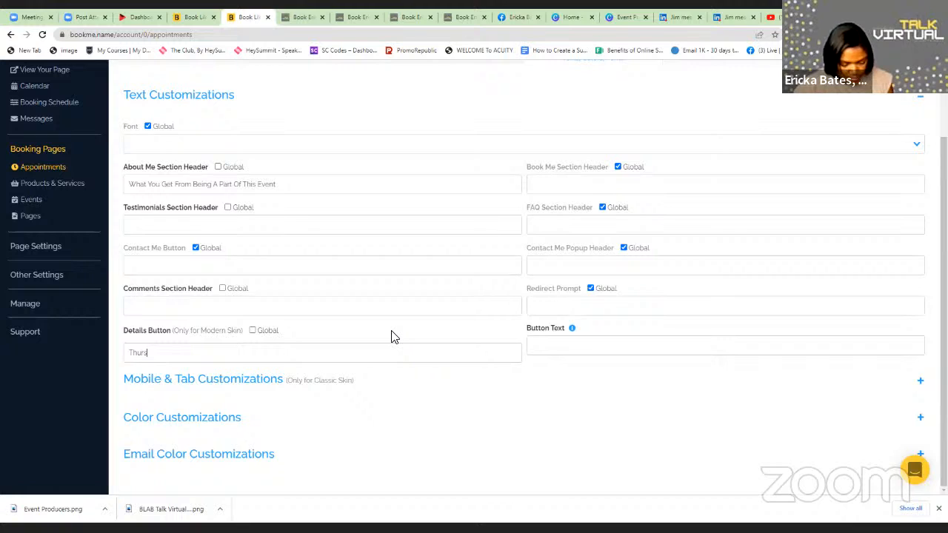
type("day")
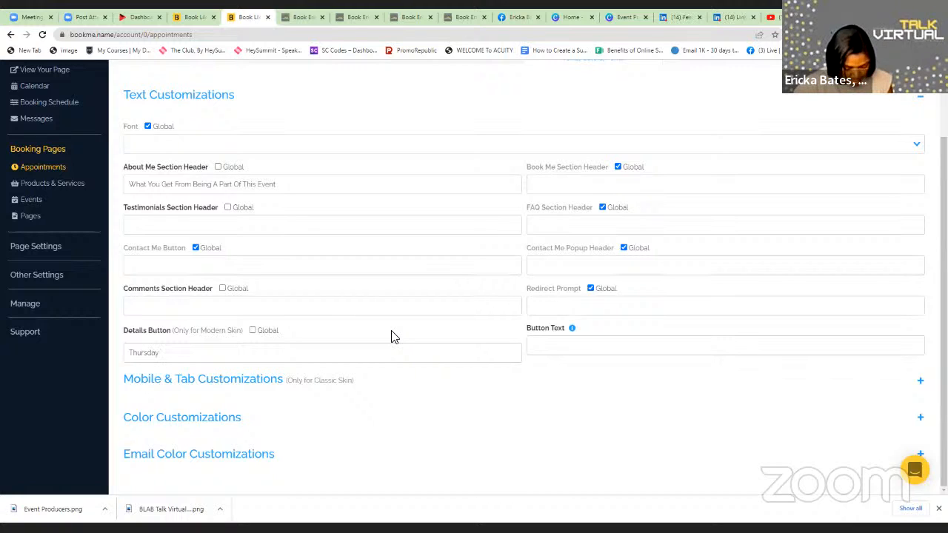
type(" & Fr")
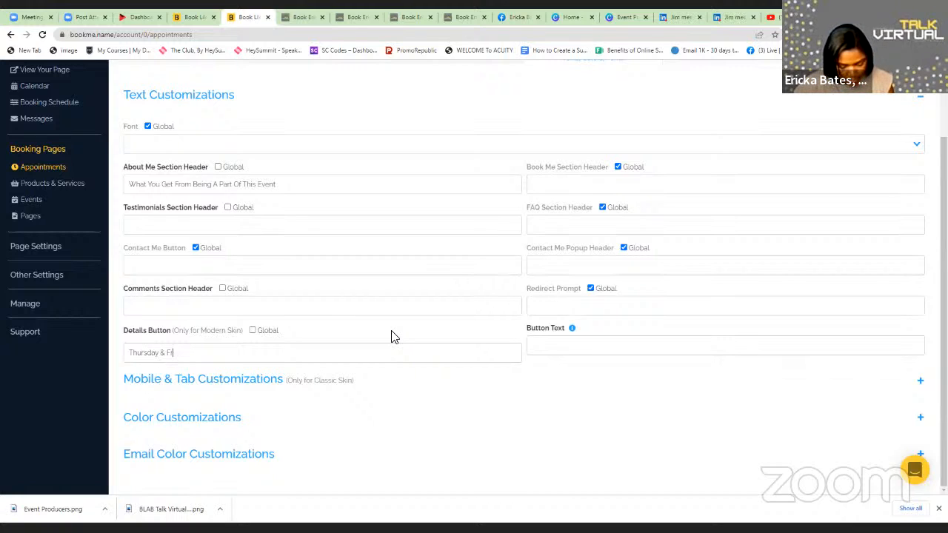
type("iday")
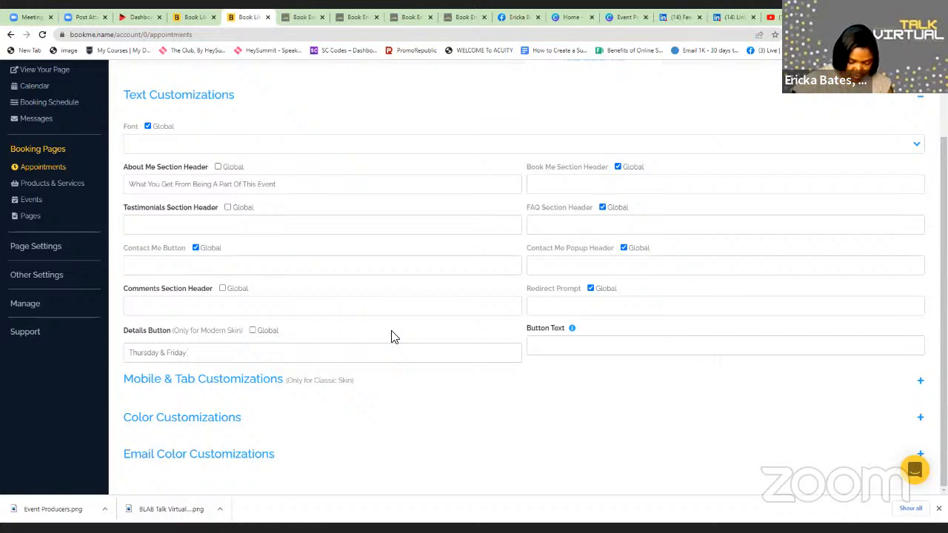
Step: Replace the Details Button text with "September 29th, - 30th, 9am to 2pm ET Via Airmeet"
key("BackSpace")
key("BackSpace")
key("BackSpace")
key("BackSpace")
key("BackSpace")
key("BackSpace")
key("BackSpace")
key("BackSpace")
key("BackSpace")
key("BackSpace")
key("BackSpace")
key("BackSpace")
key("BackSpace")
key("BackSpace")
key("BackSpace")
key("BackSpace")
key("BackSpace")
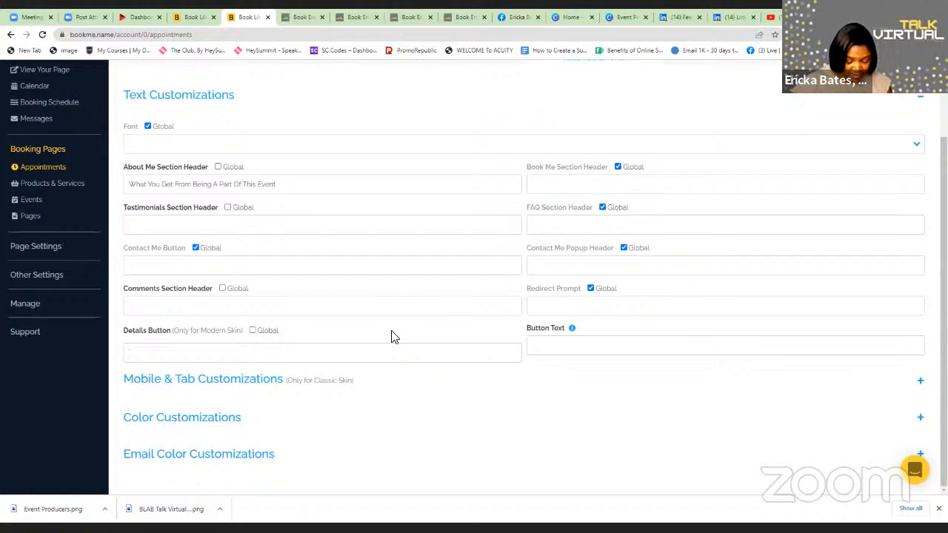
type("S")
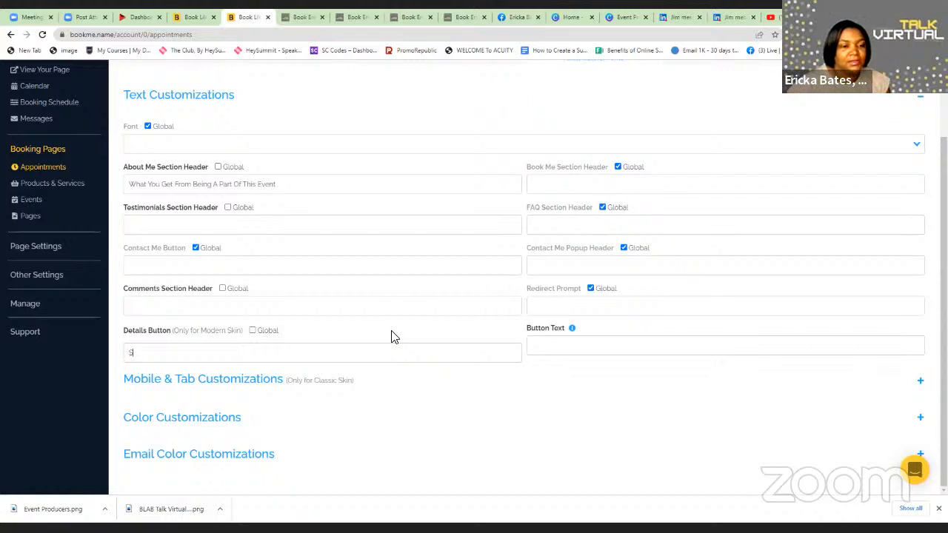
type("ept")
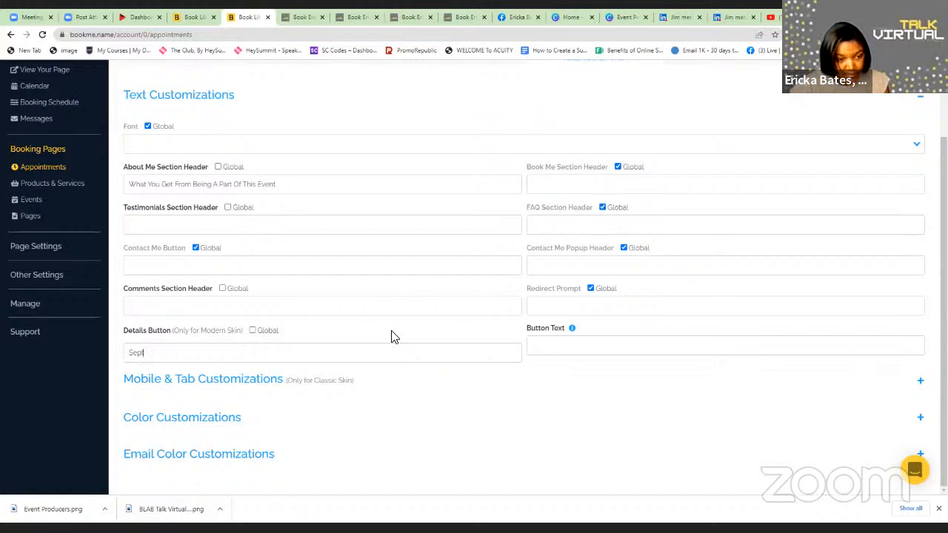
type("ember 29th")
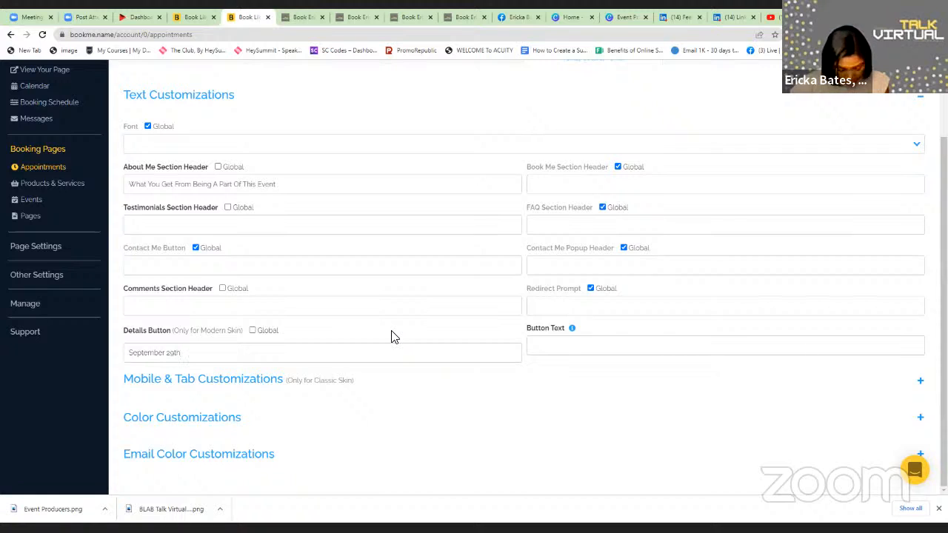
type(", ")
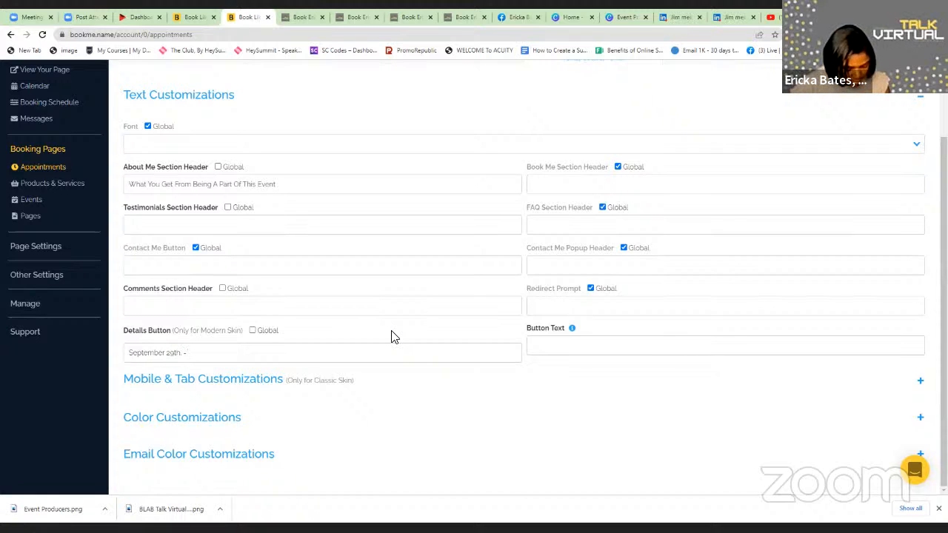
type("- 30")
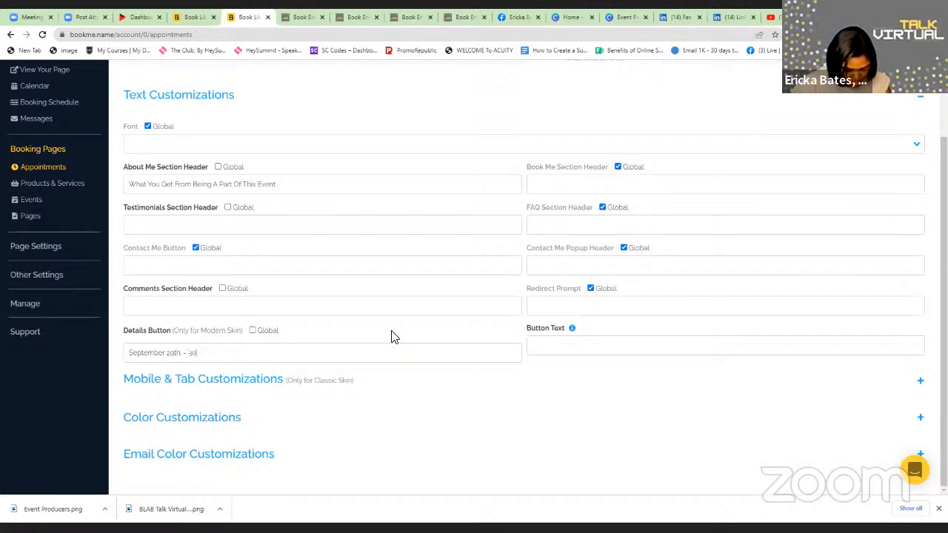
type("th.")
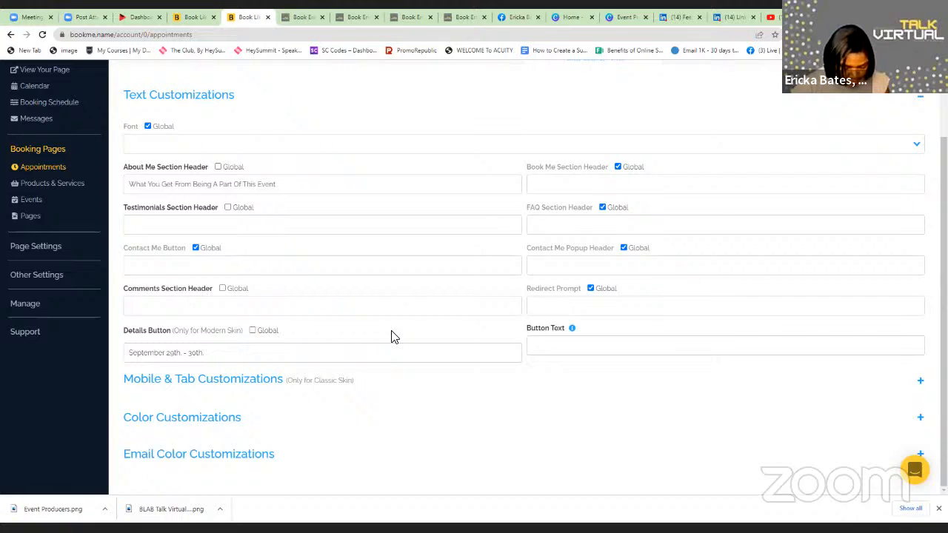
type(" , 9am")
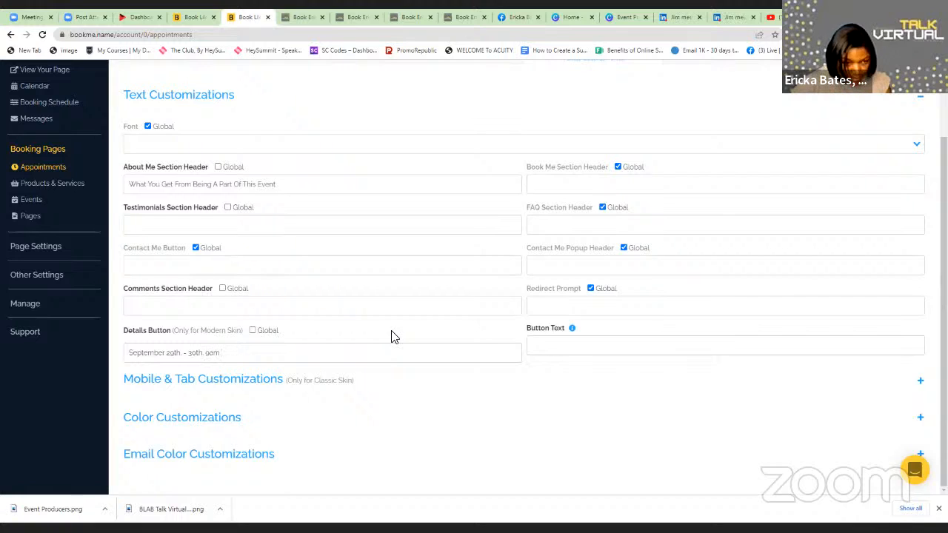
type(" to")
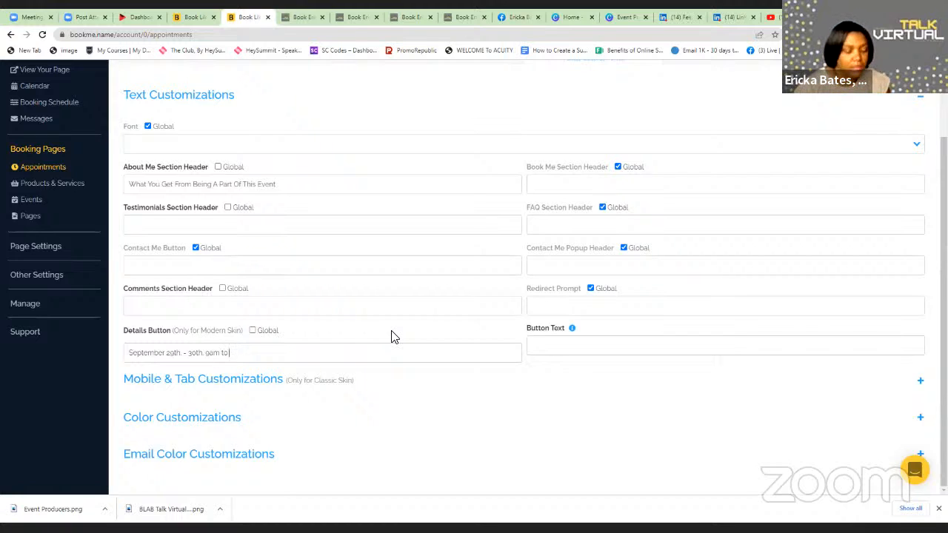
type(" 2pm")
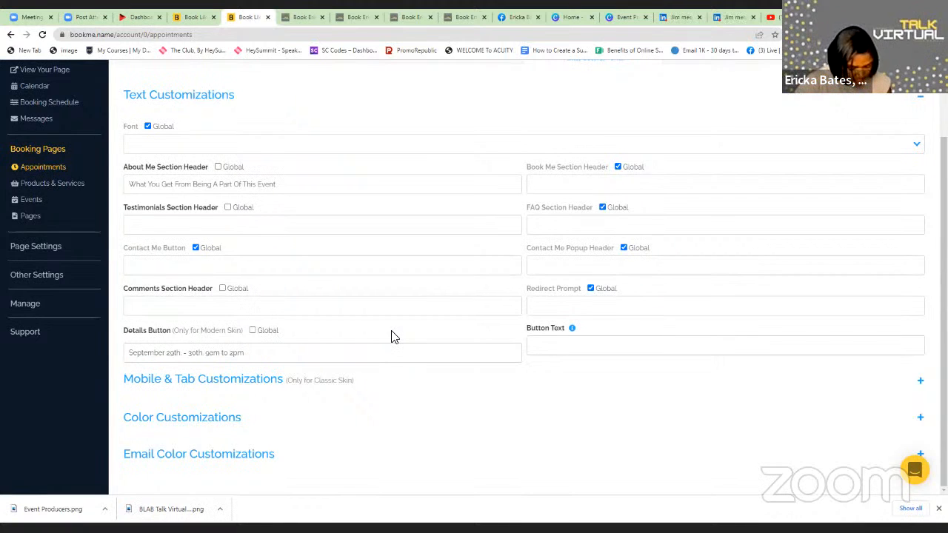
type("ET")
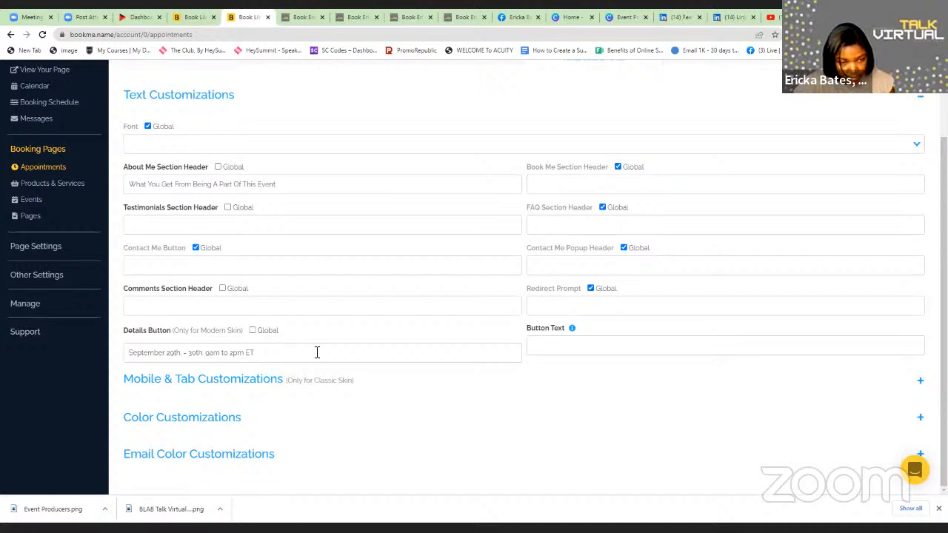
type("Via")
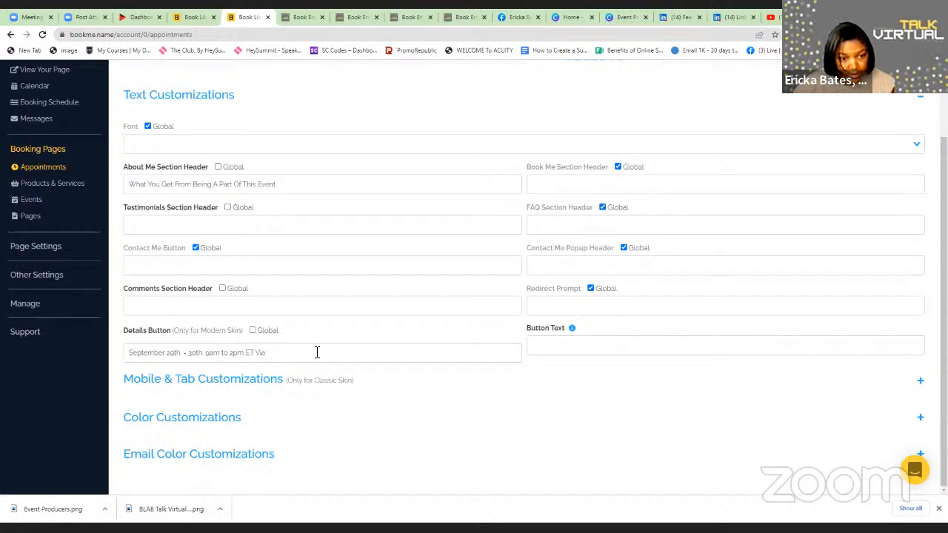
type(" Air")
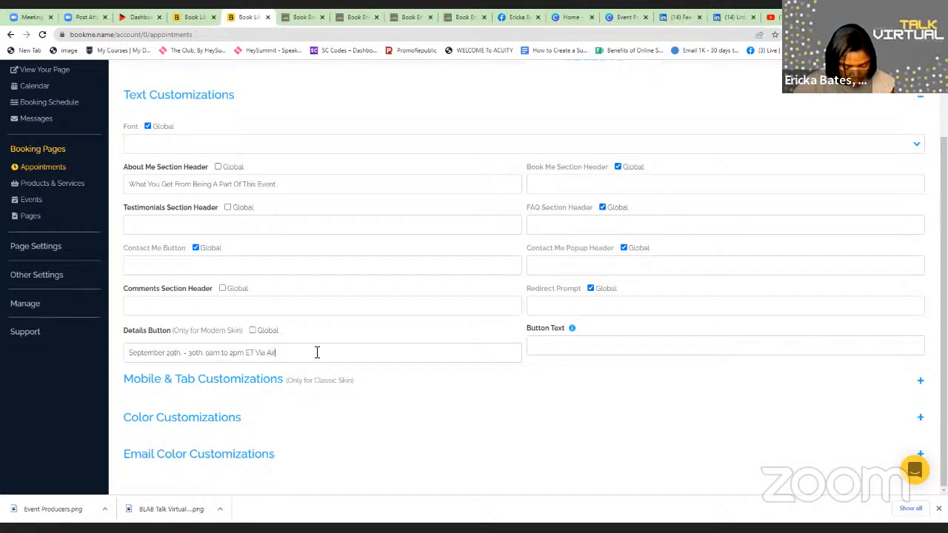
type("meet")
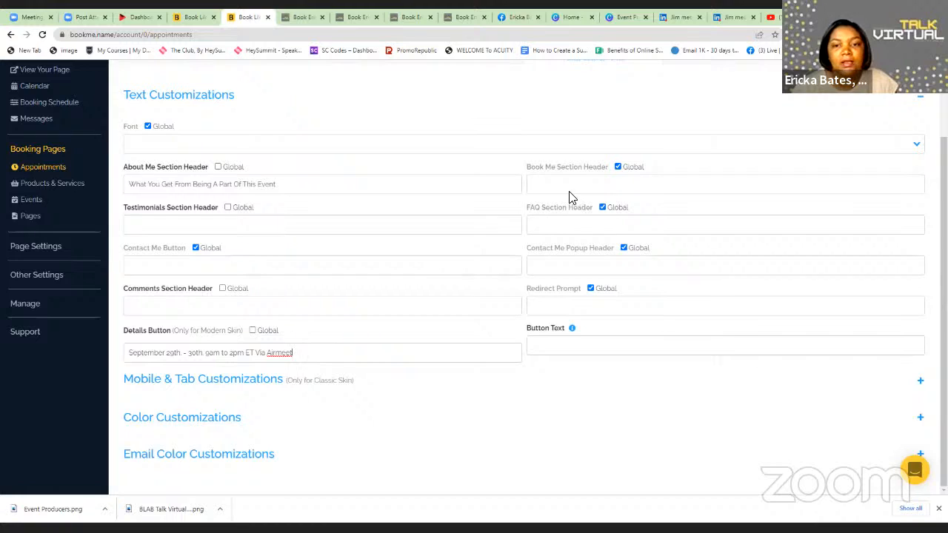
Step: Turn off the global setting for the Book Me Section Header and enter "Appointment" for it
left_click(618, 168)
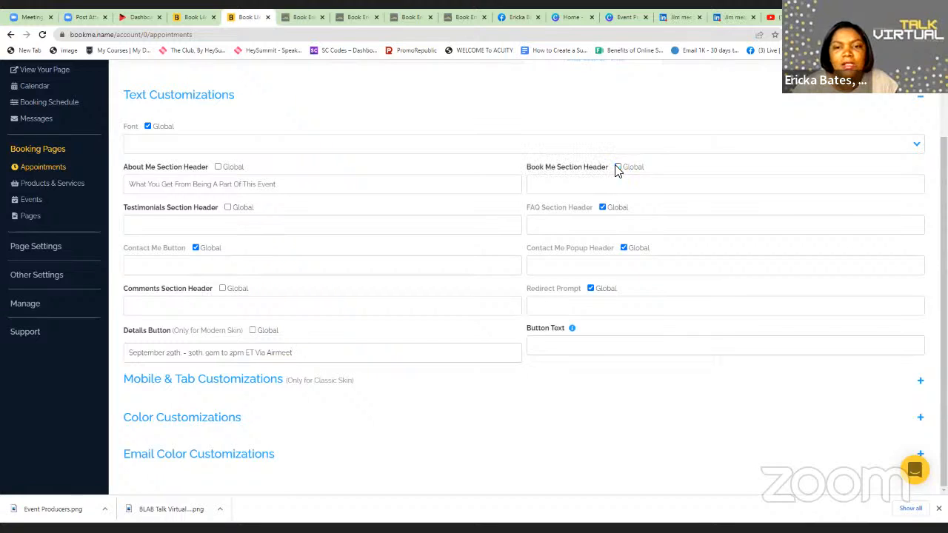
left_click(533, 185)
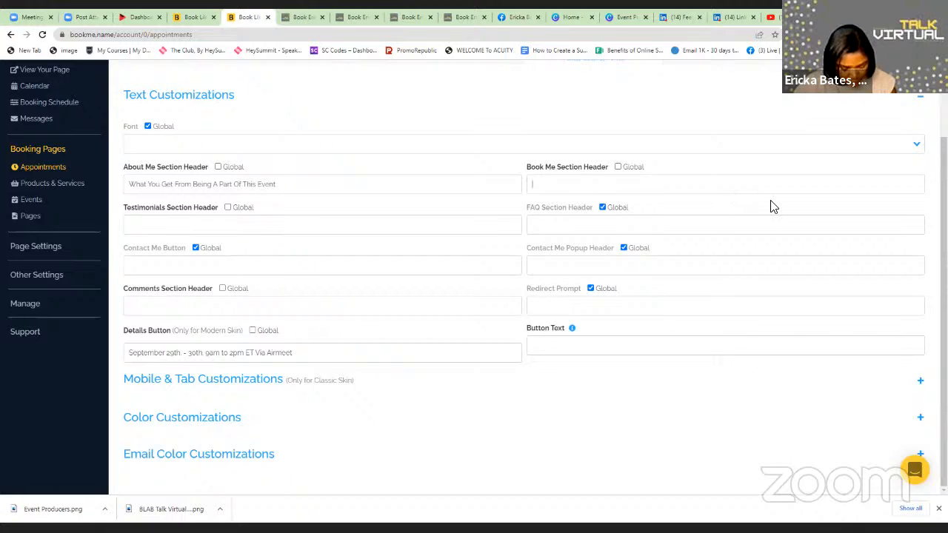
type("App")
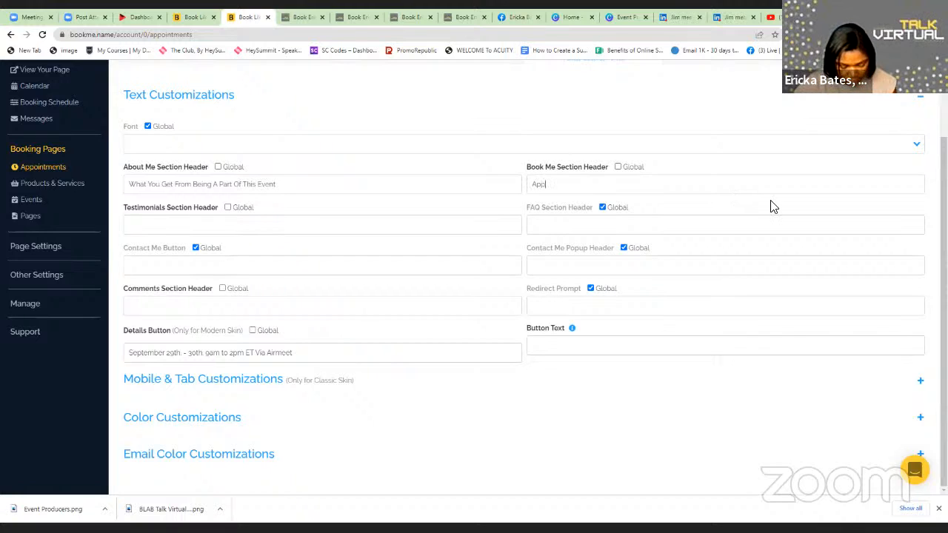
type("ointment")
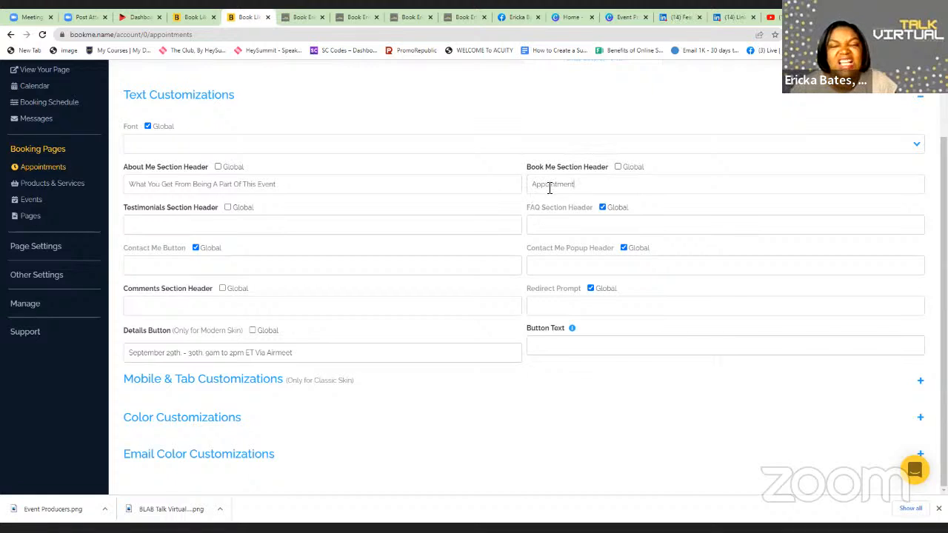
Step: Turn off the global settings for the FAQ Section Header, Contact Me Popup Header and Redirect Prompt
left_click(603, 209)
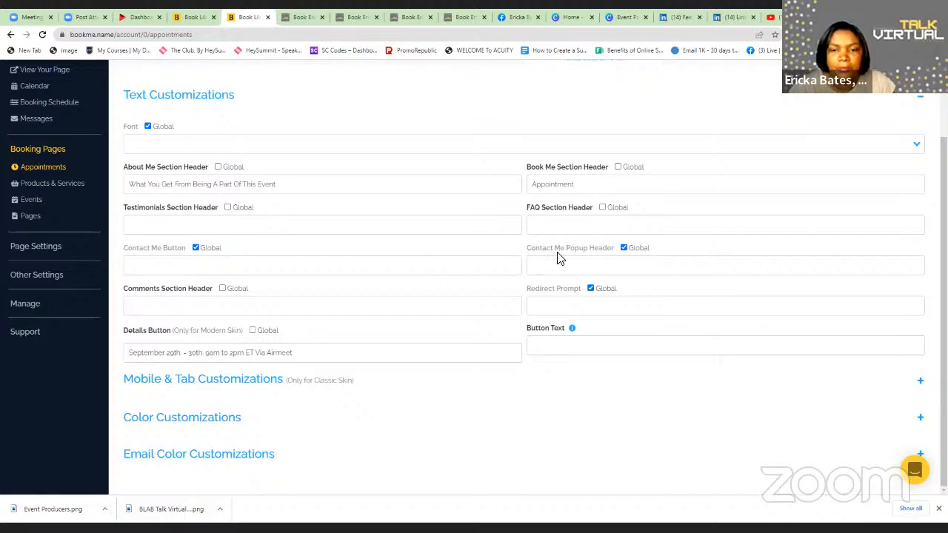
left_click(624, 249)
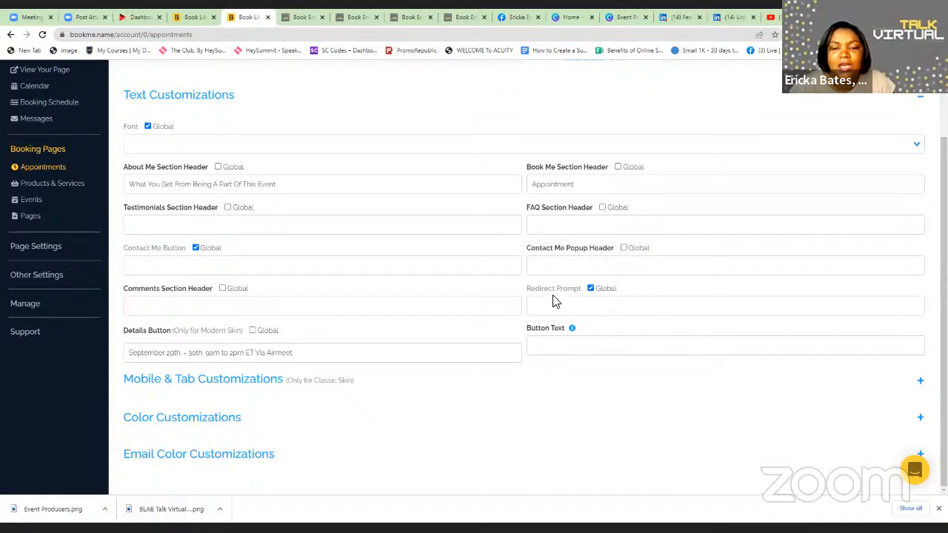
left_click(591, 289)
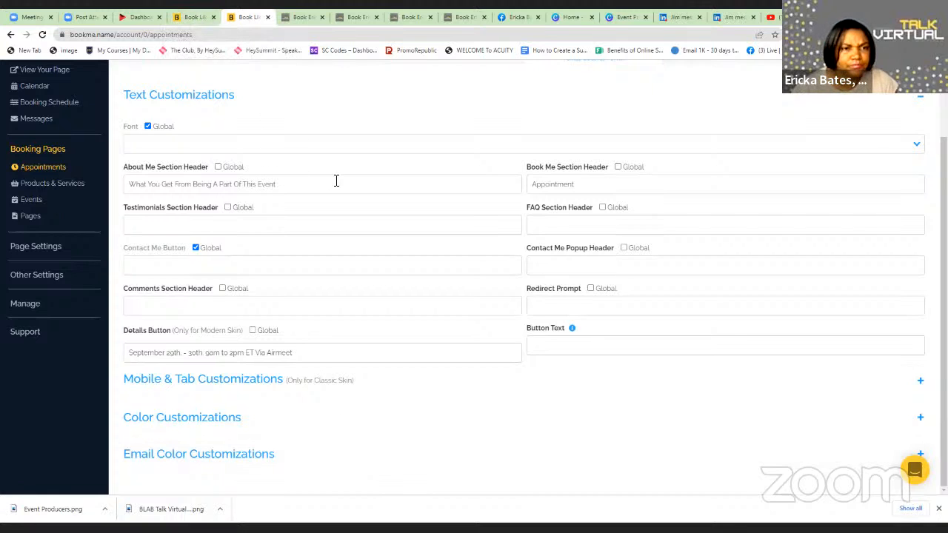
Step: Review the appointment's general settings, from the title and duration down to the success message and redirect options
scroll(334, 180, "up", 2)
left_click(176, 126)
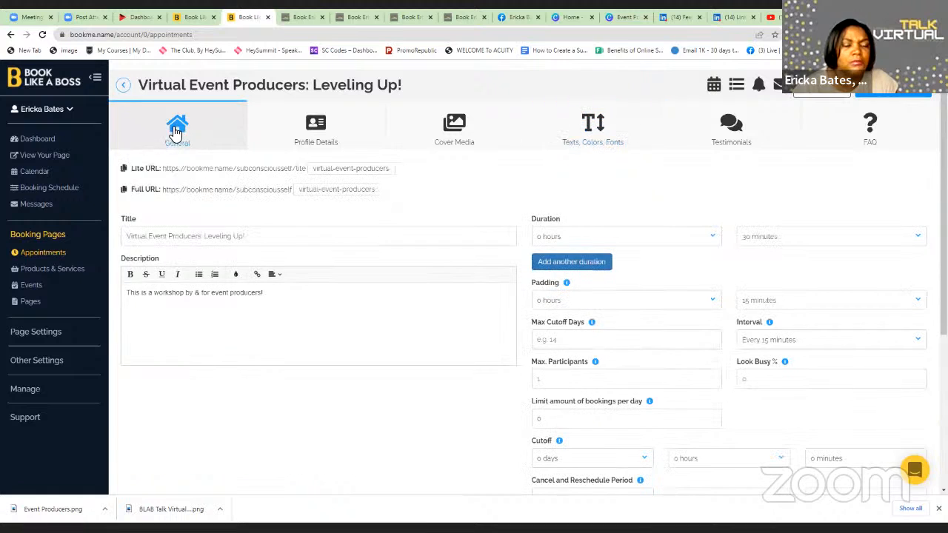
scroll(170, 196, "down", 3)
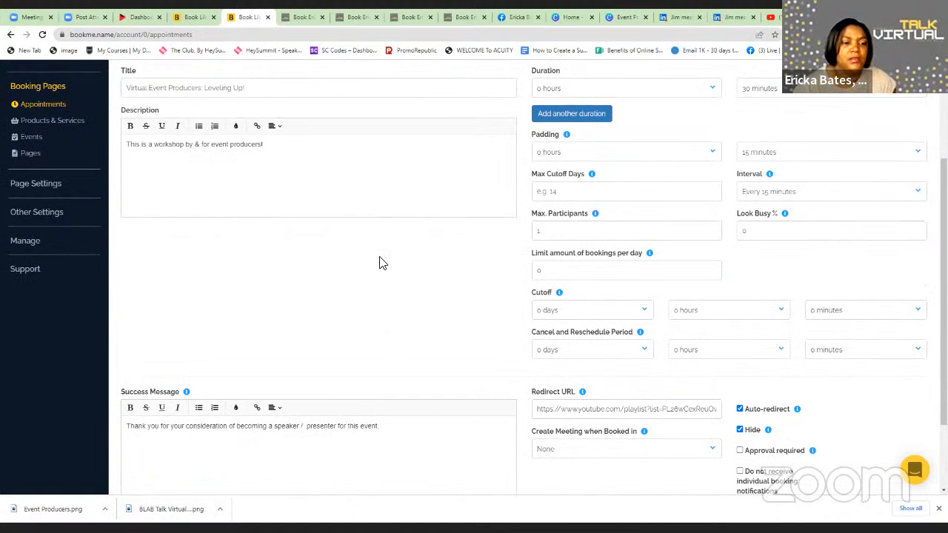
scroll(381, 262, "down", 2)
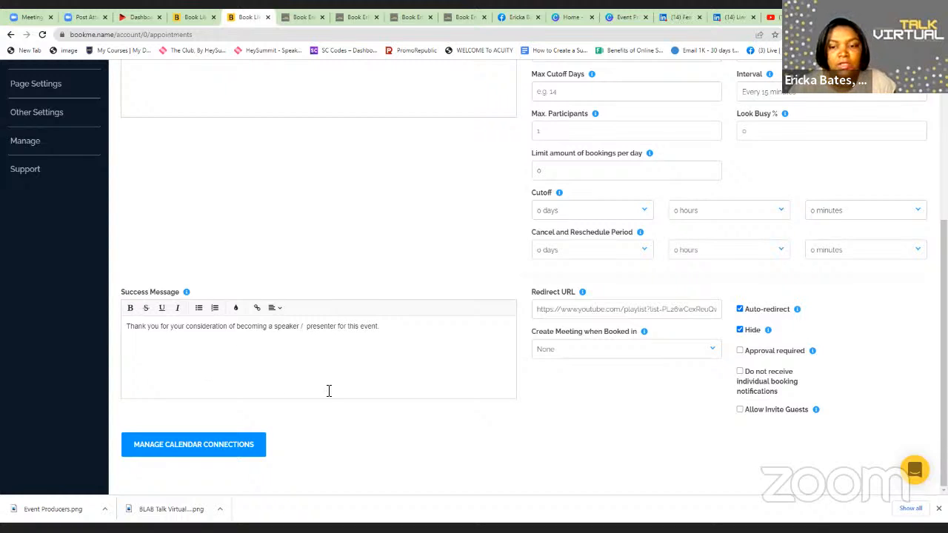
scroll(303, 428, "up", 4)
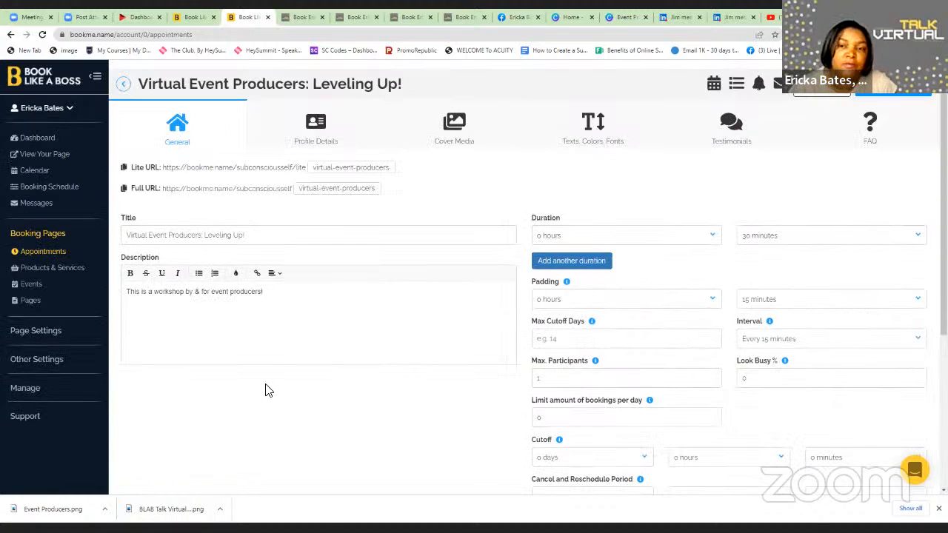
Step: Examine the options for adding a reminder to the appointment, and close the reminders dialog without saving one
left_click(759, 88)
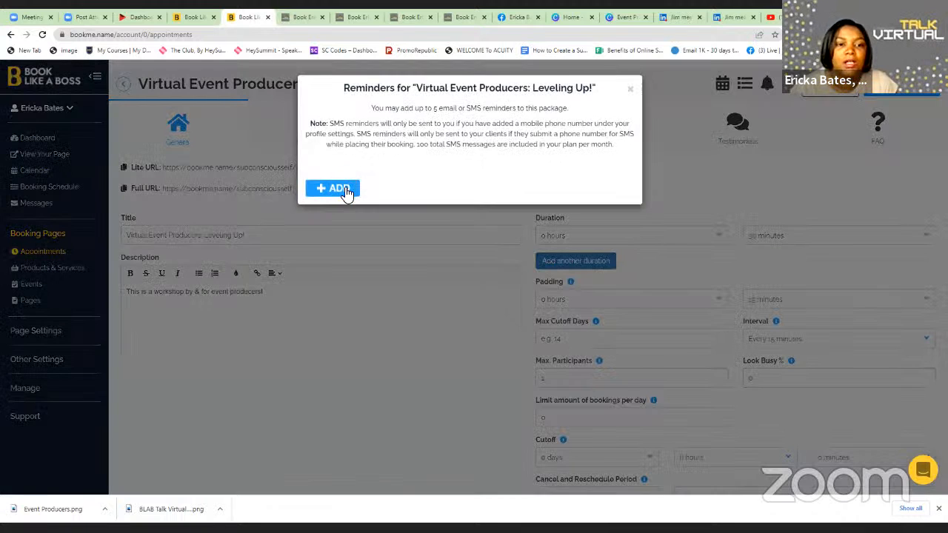
left_click(338, 189)
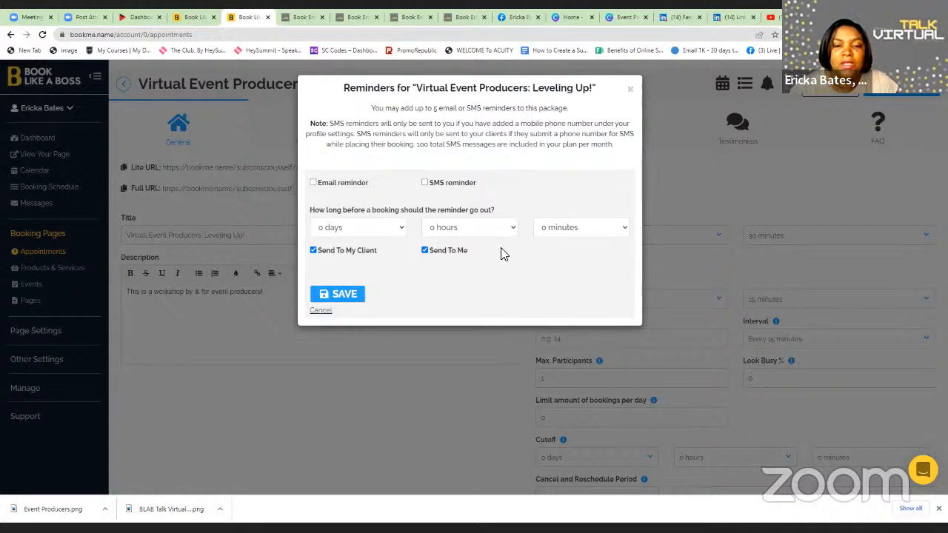
left_click(631, 92)
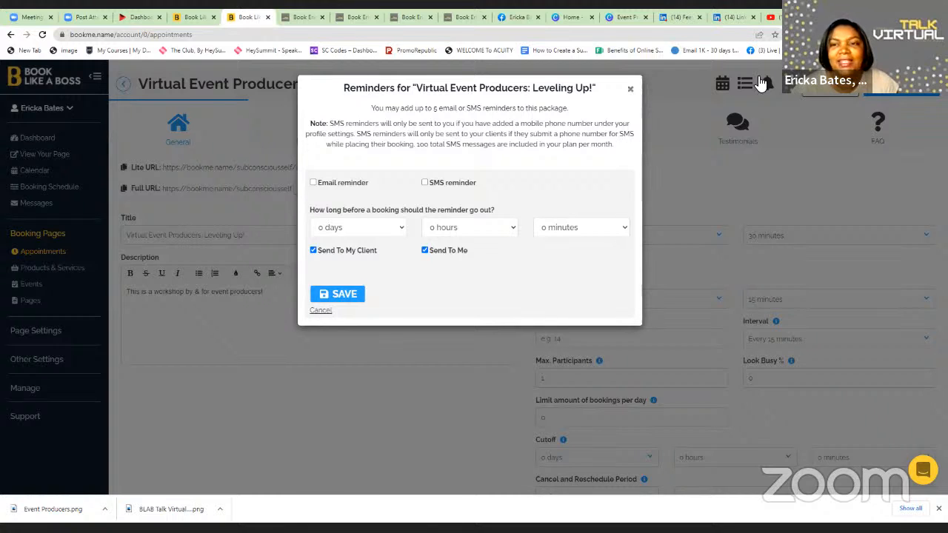
Step: Examine the options for adding a custom field to the appointment, and close the custom fields dialog without saving one
left_click(714, 87)
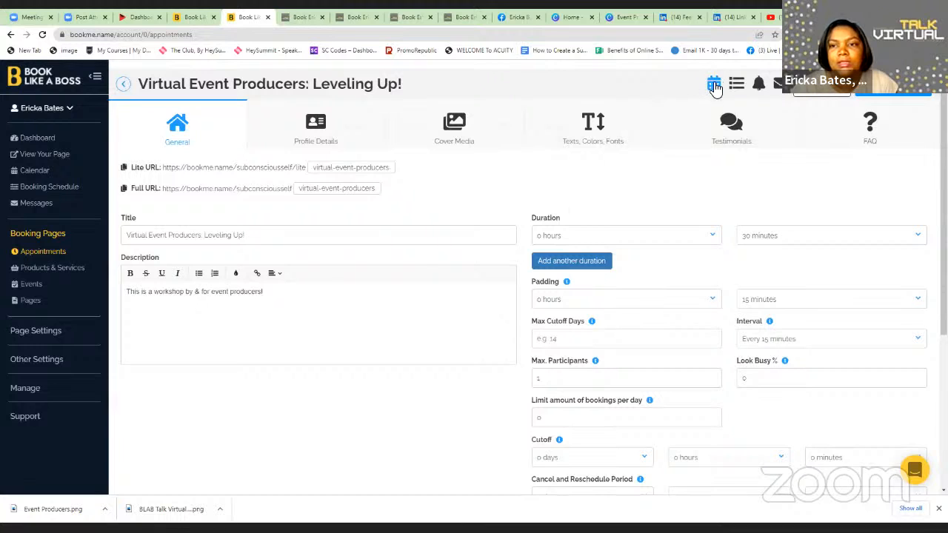
left_click(738, 87)
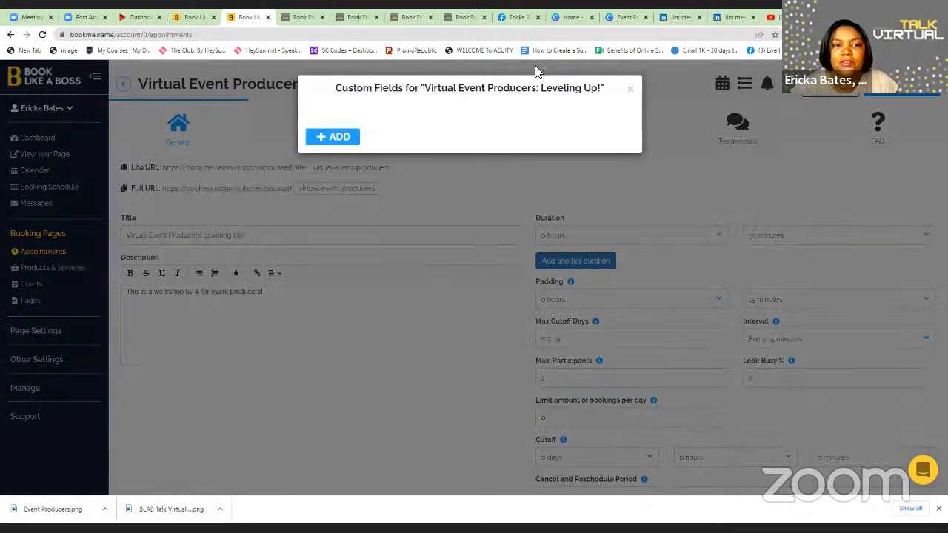
left_click(349, 141)
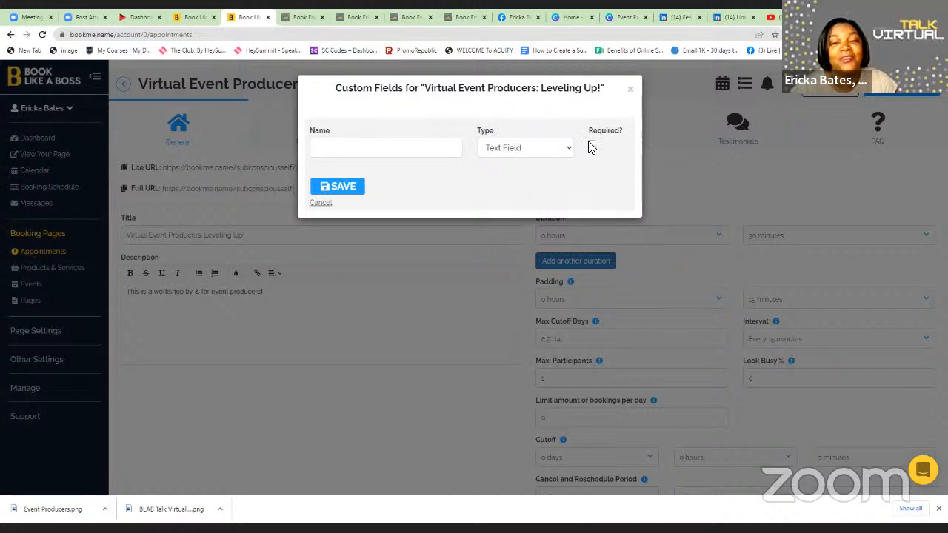
left_click(631, 89)
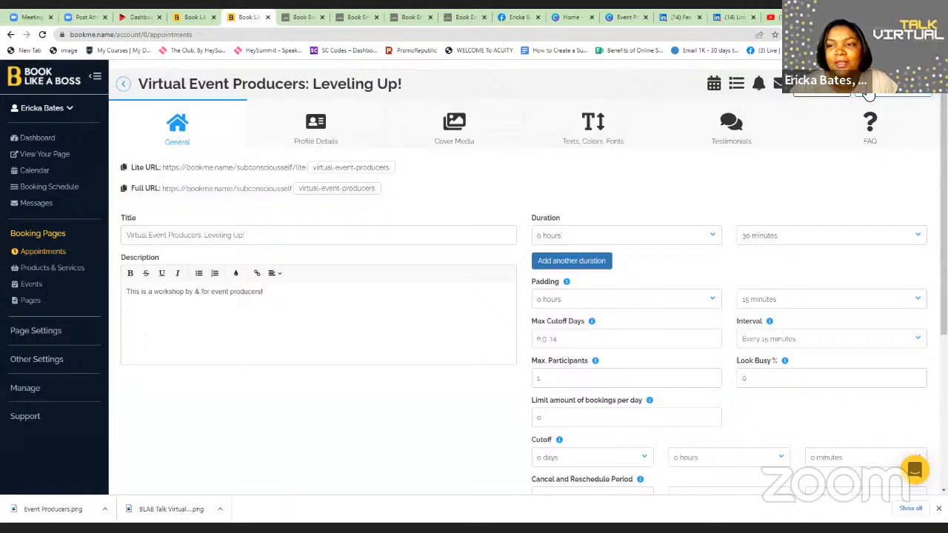
Step: Save the appointment, preview its Lite URL booking page, and close the preview
left_click(869, 95)
left_click(832, 93)
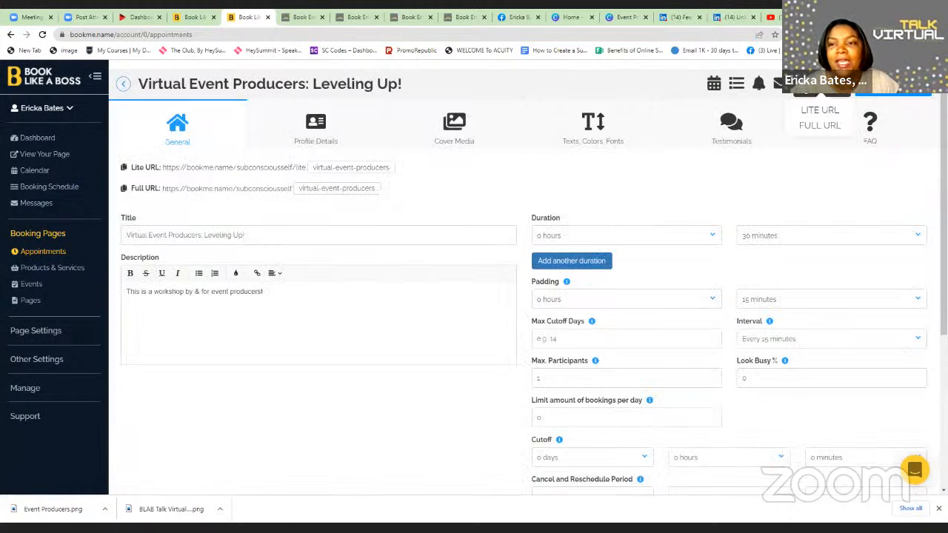
left_click(819, 111)
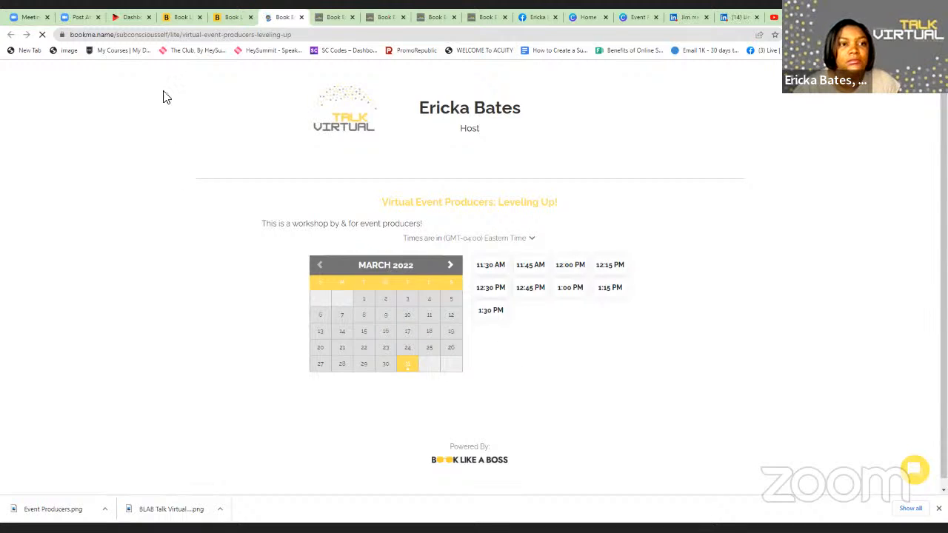
left_click(301, 17)
Step: Preview the appointment's Full URL booking page and return to the appointment editor
left_click(809, 92)
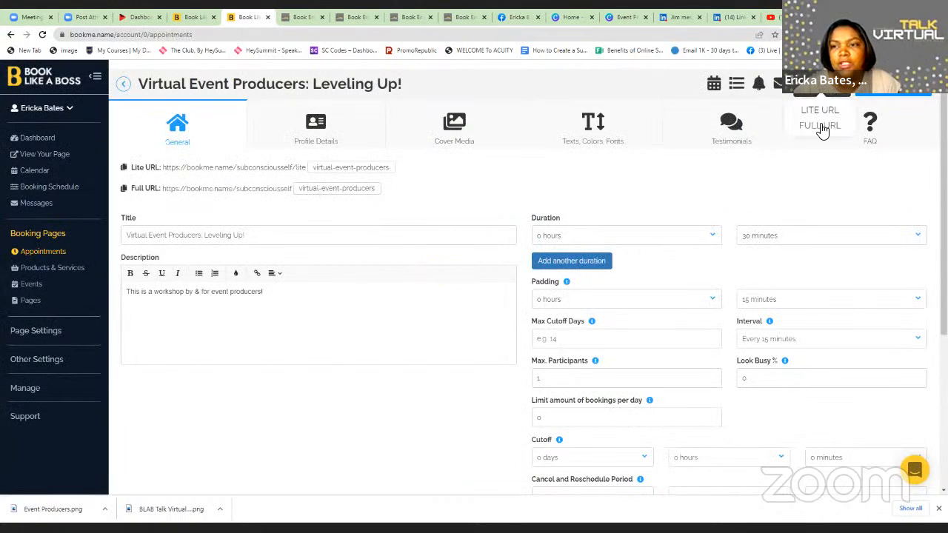
left_click(821, 127)
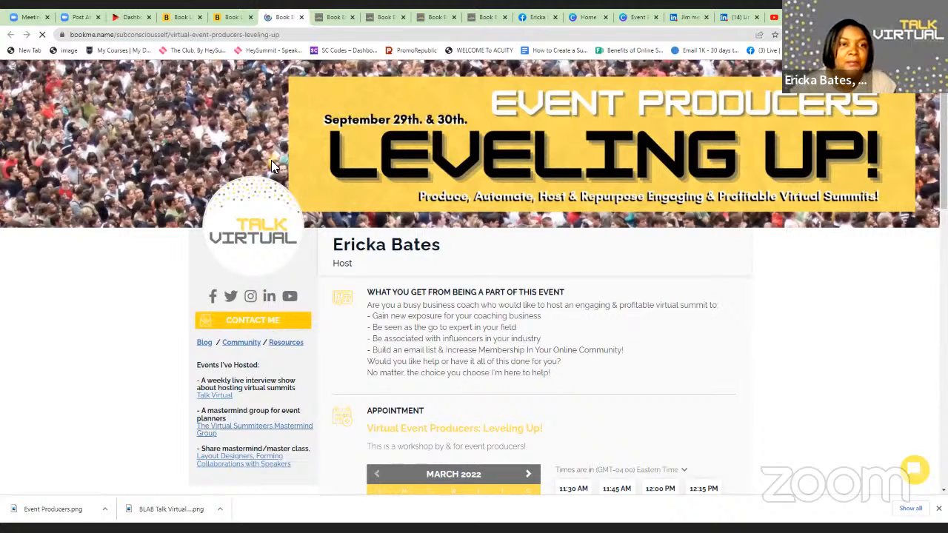
left_click(228, 18)
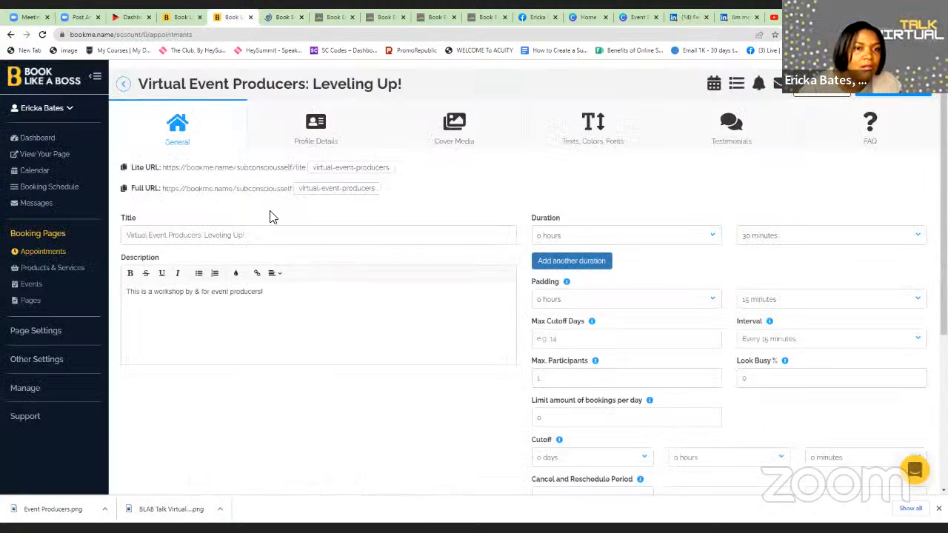
Step: Turn off the global setting for the Sidebar Area in the profile details, save, and check the full booking page
left_click(322, 133)
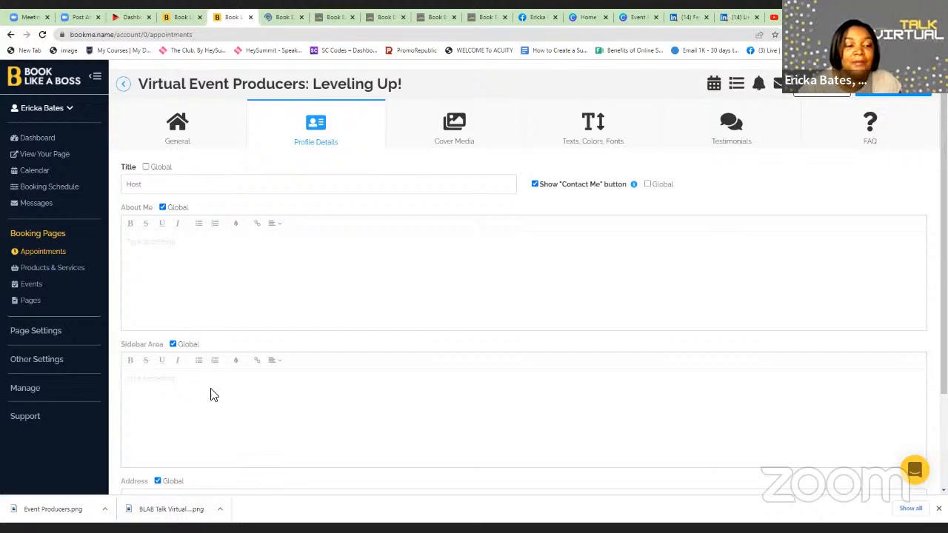
left_click(173, 345)
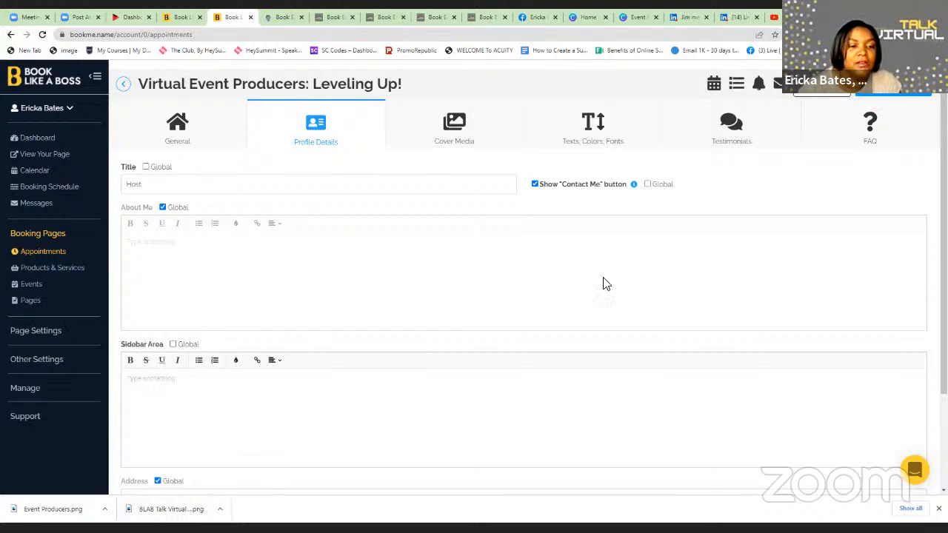
left_click(899, 94)
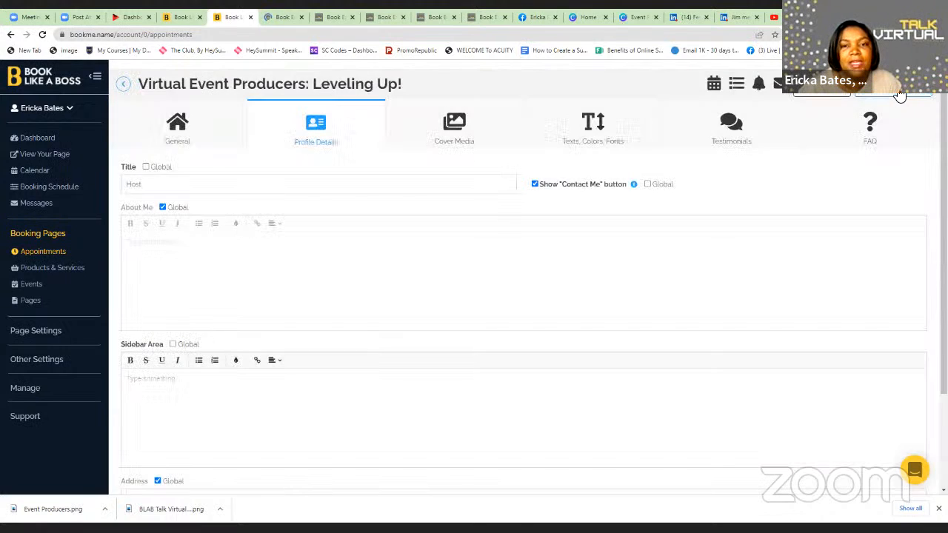
left_click(823, 93)
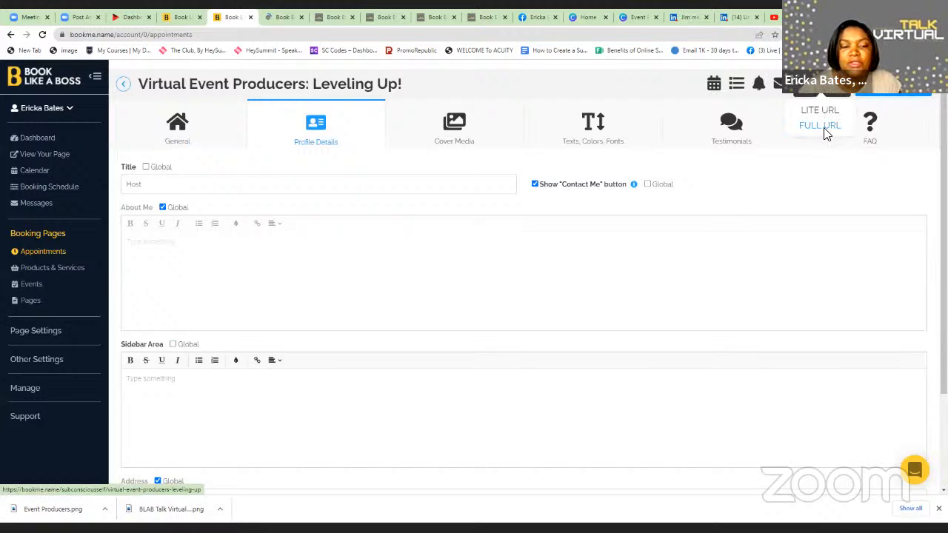
left_click(824, 124)
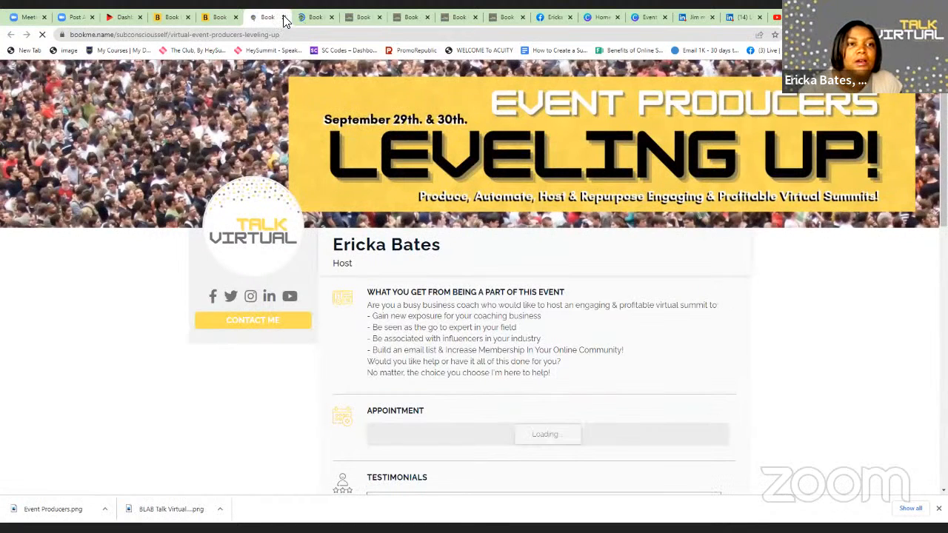
left_click(249, 13)
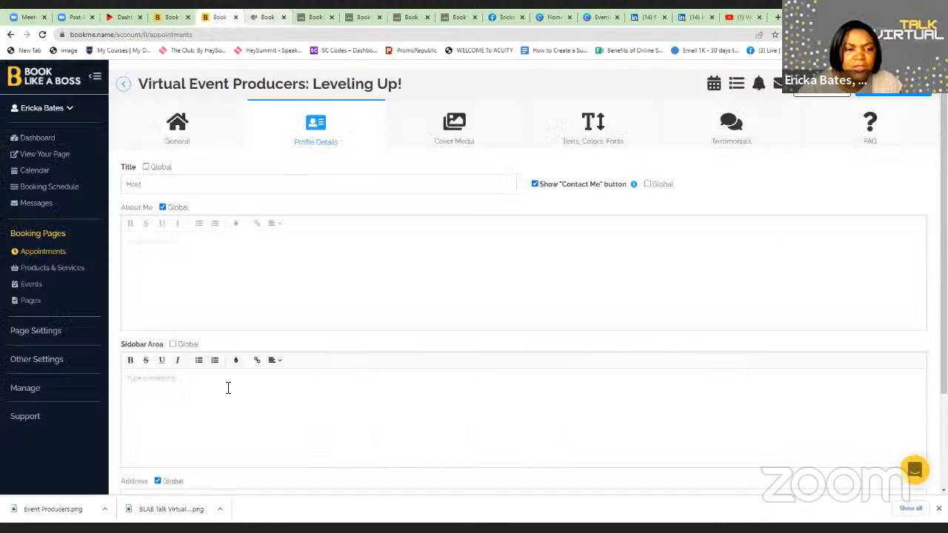
Step: Turn the global setting for the Sidebar Area back on in the profile details
left_click(177, 345)
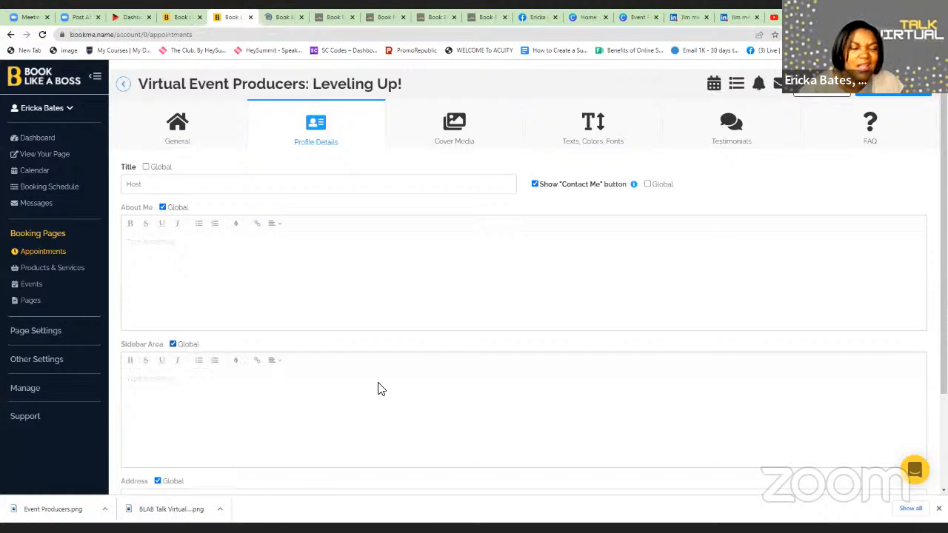
scroll(581, 374, "down", 2)
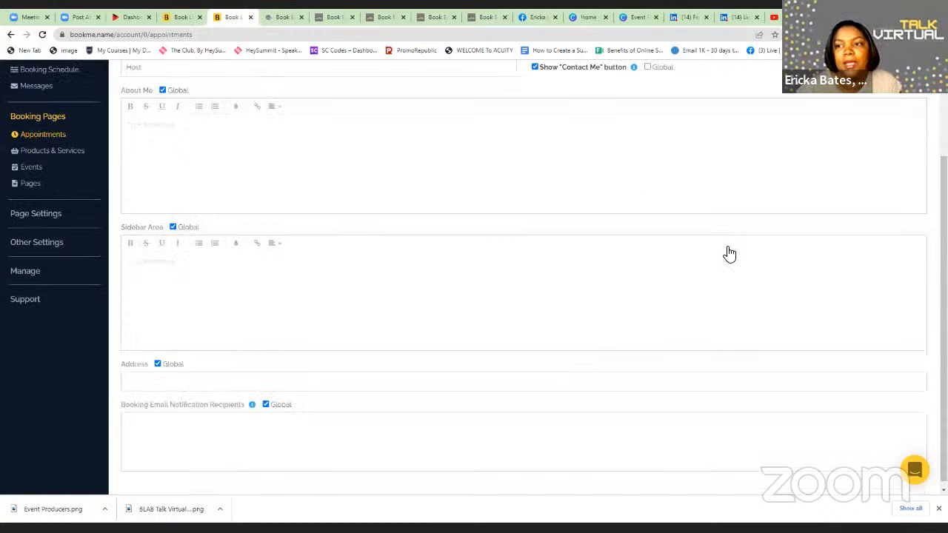
scroll(774, 184, "up", 2)
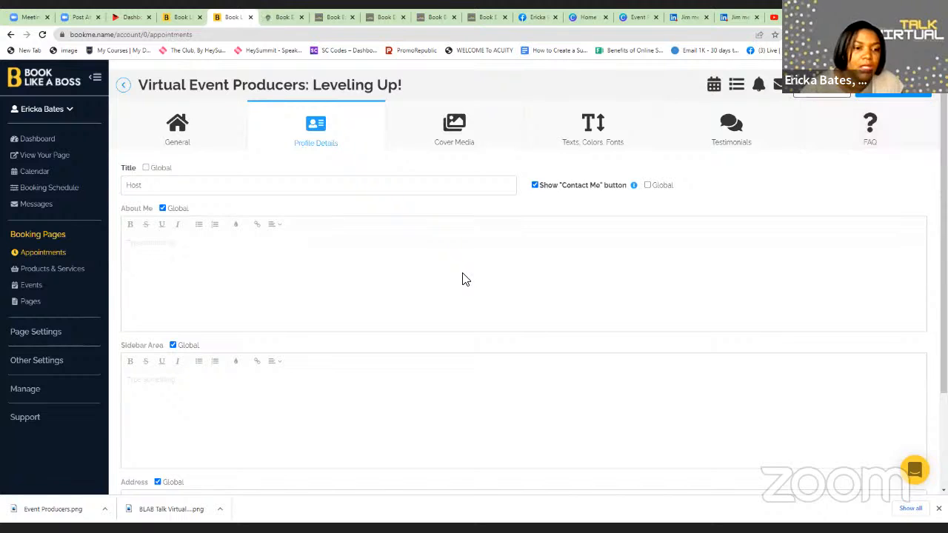
scroll(465, 280, "down", 2)
scroll(465, 279, "up", 2)
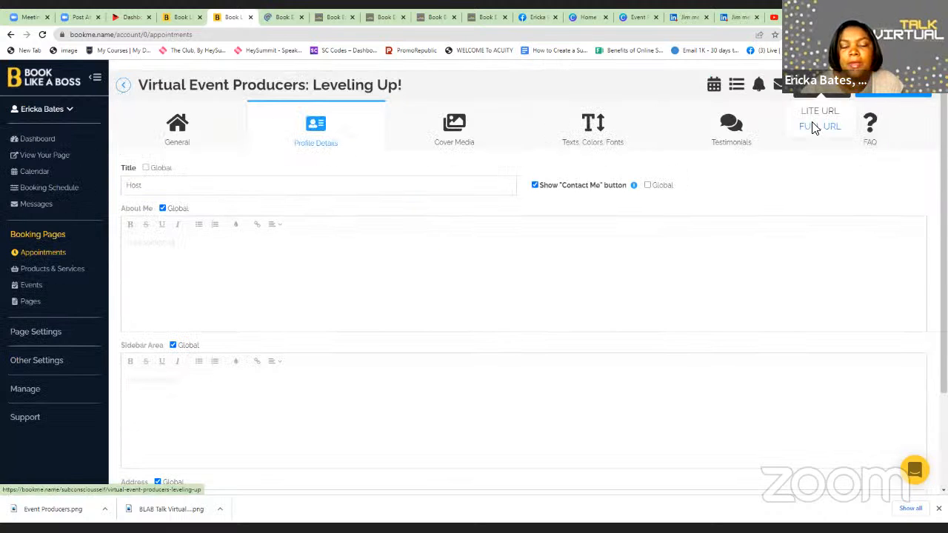
Step: Open the full booking page, close the surplus preview tabs, and examine the sidebar, the event benefits and the appointment calendar
left_click(813, 128)
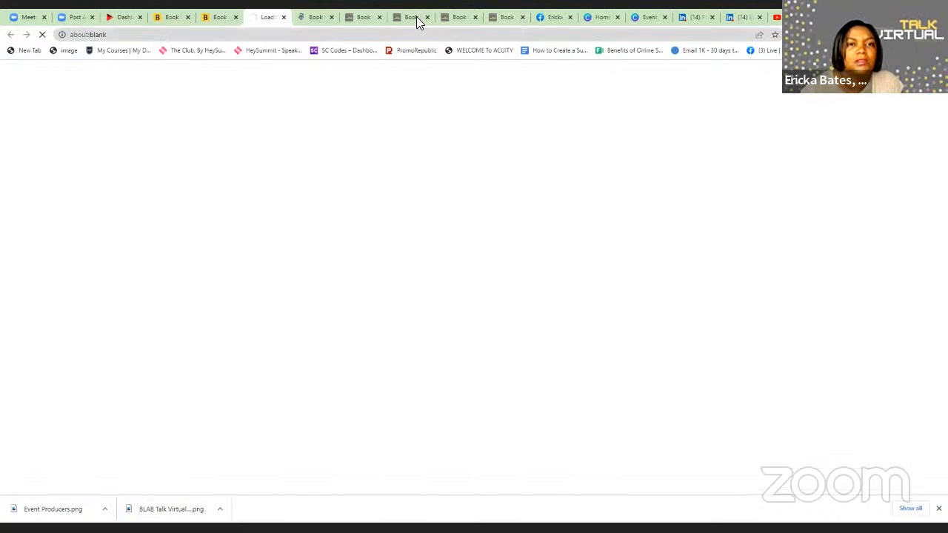
left_click(377, 17)
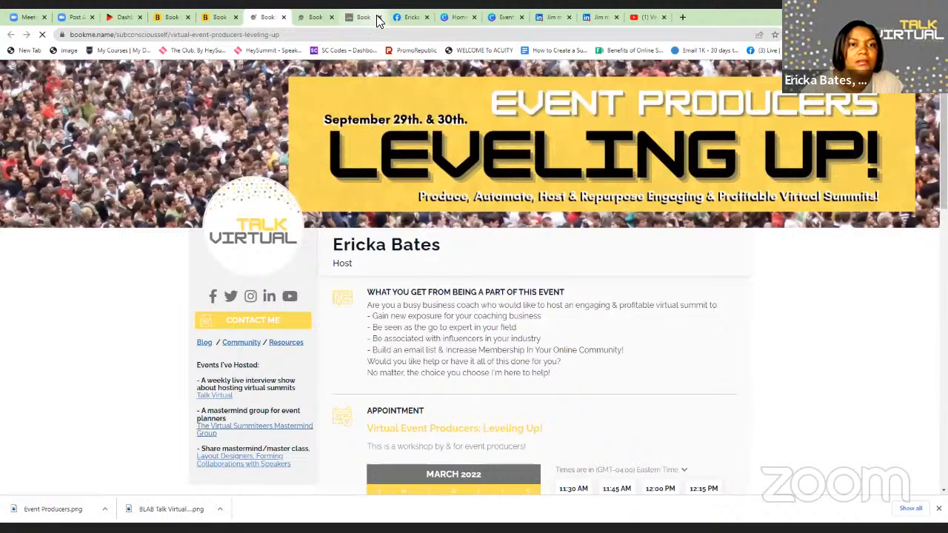
scroll(604, 244, "down", 3)
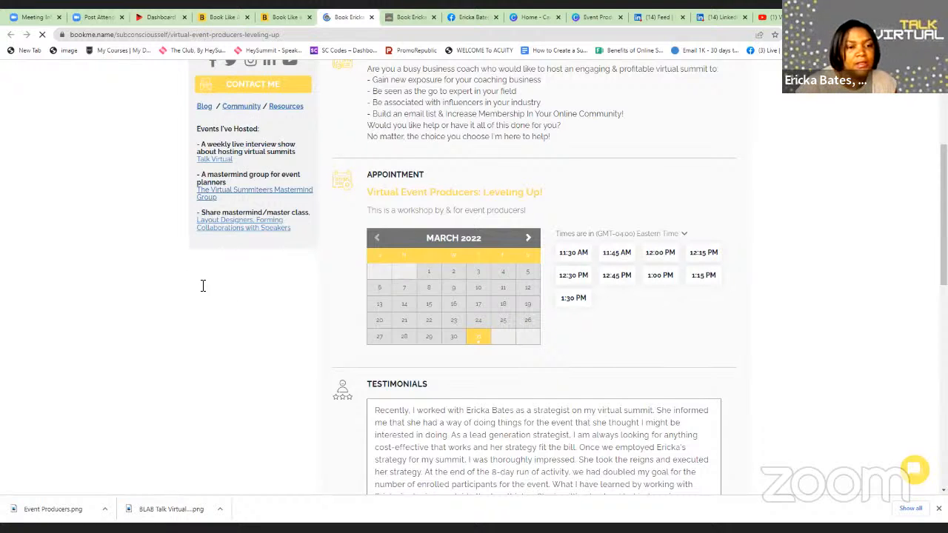
scroll(260, 288, "up", 2)
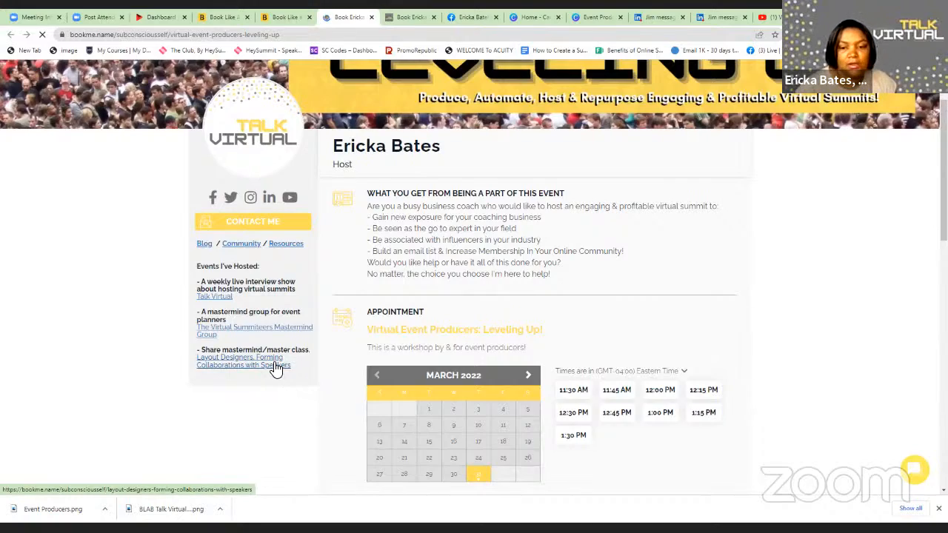
scroll(273, 370, "down", 3)
scroll(274, 367, "up", 3)
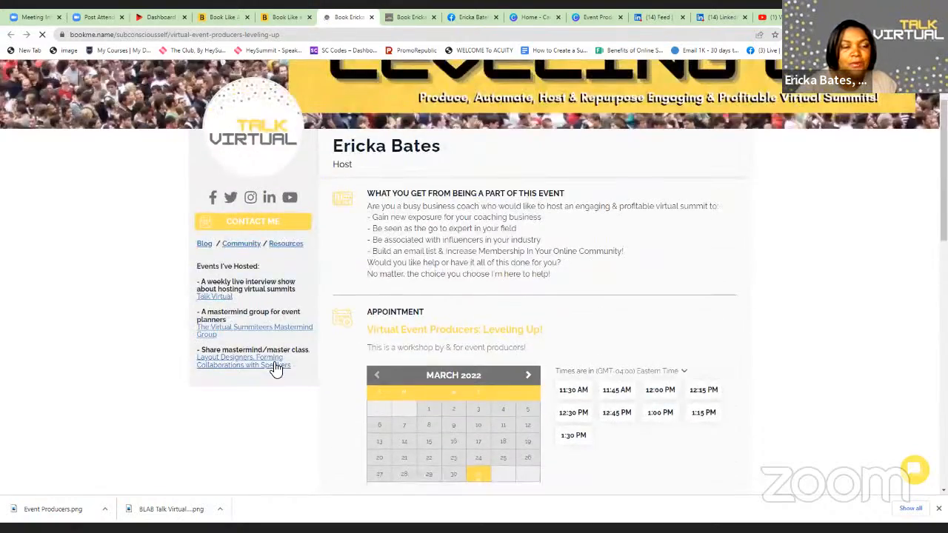
scroll(275, 366, "up", 2)
scroll(519, 311, "down", 1)
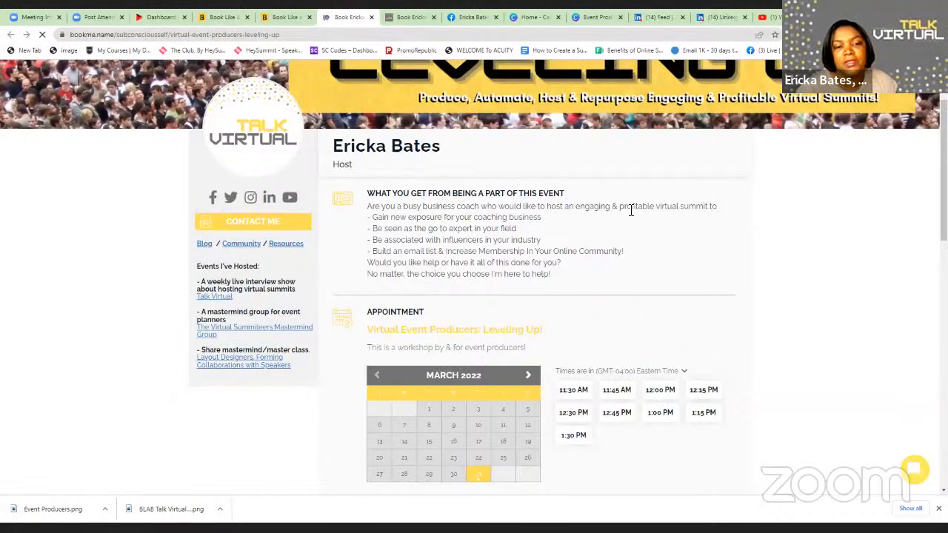
scroll(501, 246, "down", 1)
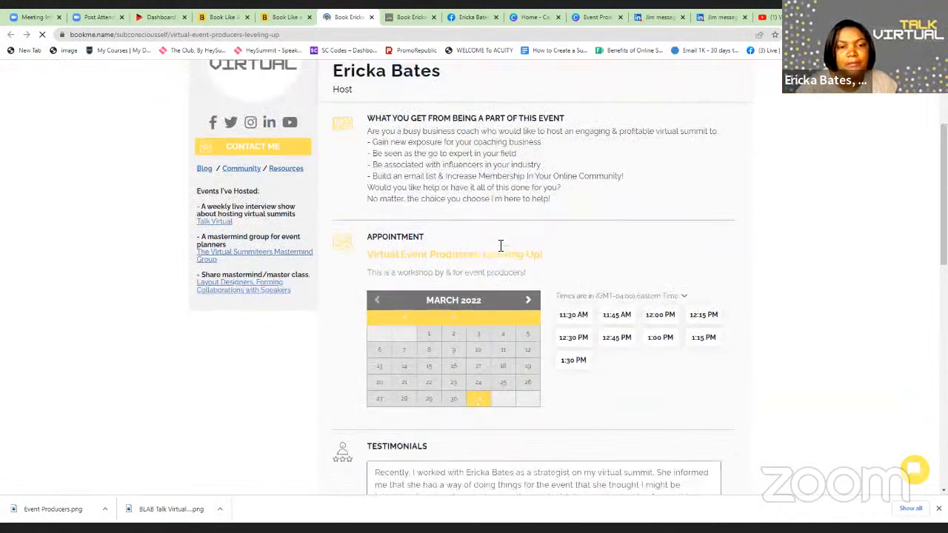
scroll(501, 246, "up", 2)
scroll(449, 280, "down", 1)
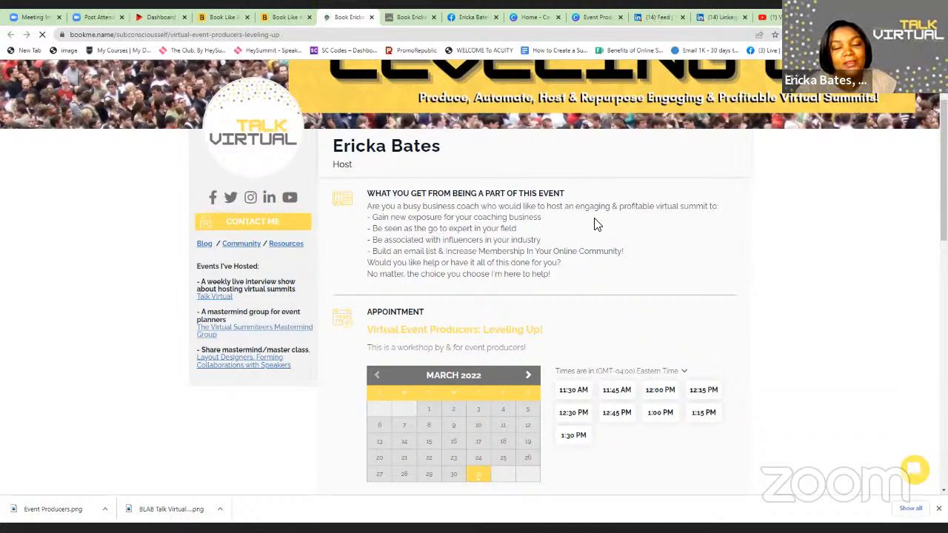
Step: Review the testimonials and FAQ sections of the full booking page, and close the preview
scroll(666, 250, "down", 4)
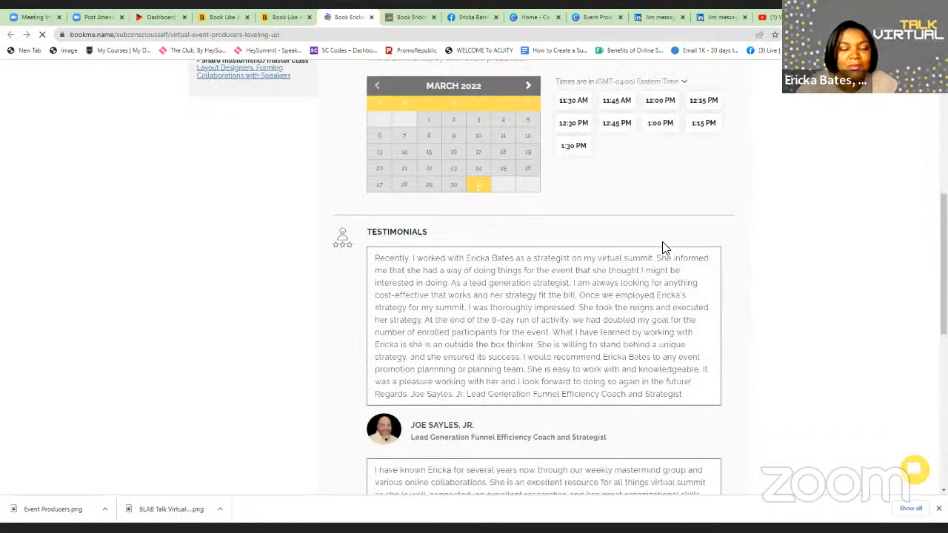
scroll(656, 247, "up", 2)
scroll(652, 237, "down", 3)
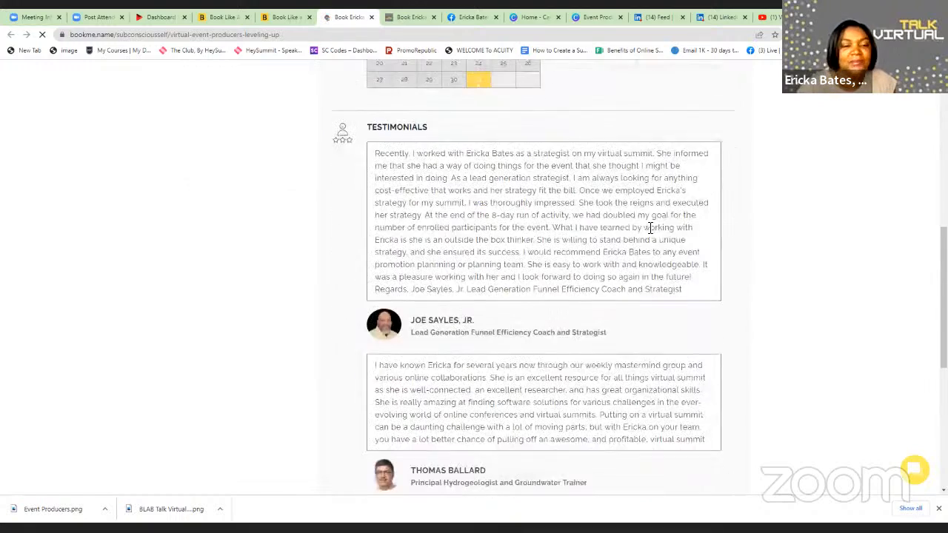
scroll(649, 237, "down", 5)
scroll(646, 249, "up", 5)
scroll(644, 252, "down", 5)
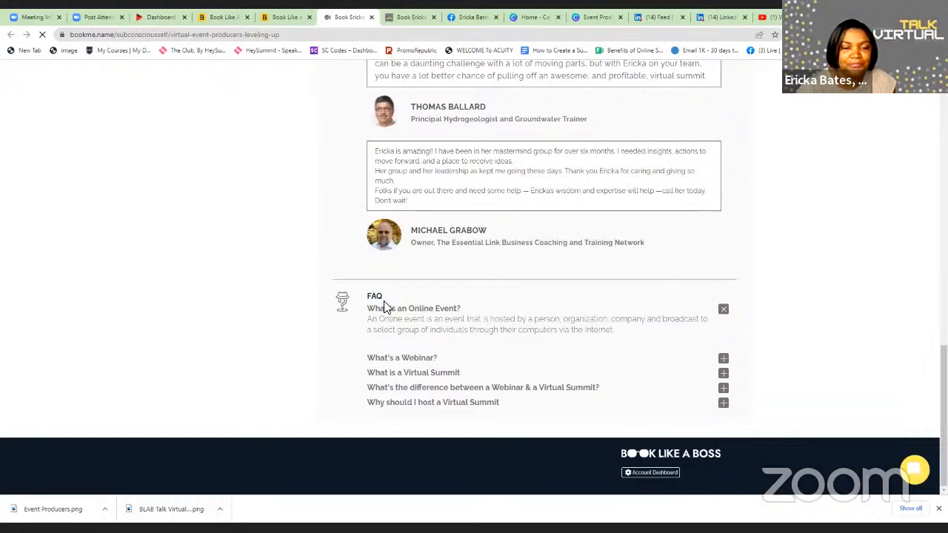
left_click(372, 17)
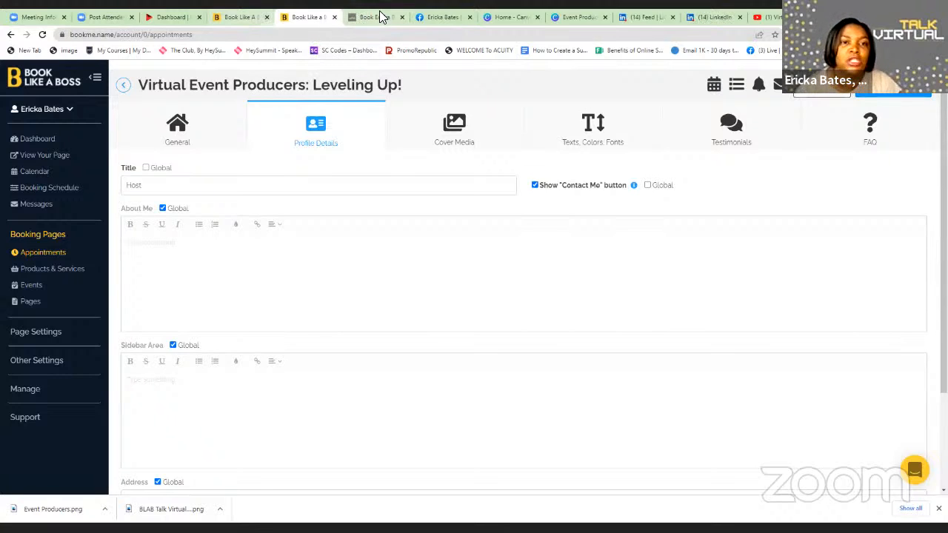
Step: Open the full booking page of the event The Virtual Summiteers Mastermind Group and examine its video and benefits section
left_click(27, 292)
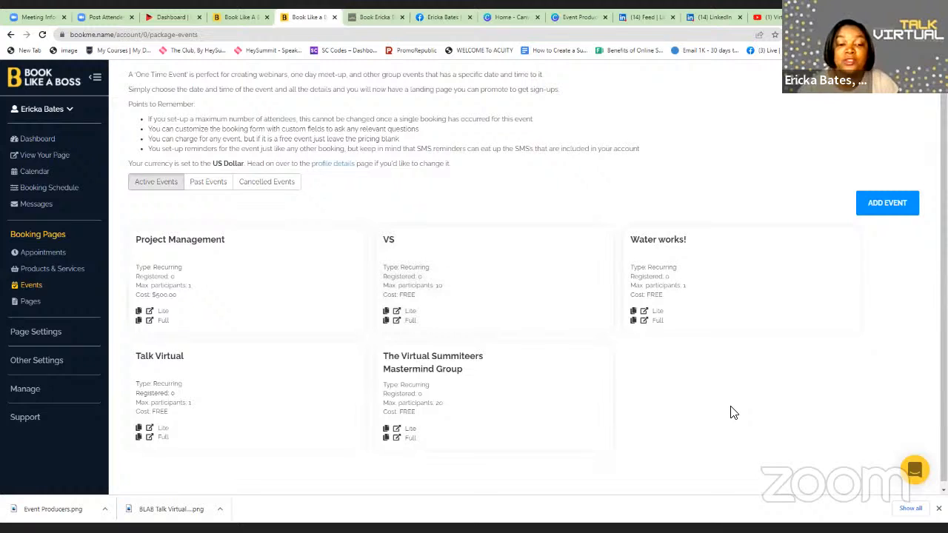
left_click(392, 439)
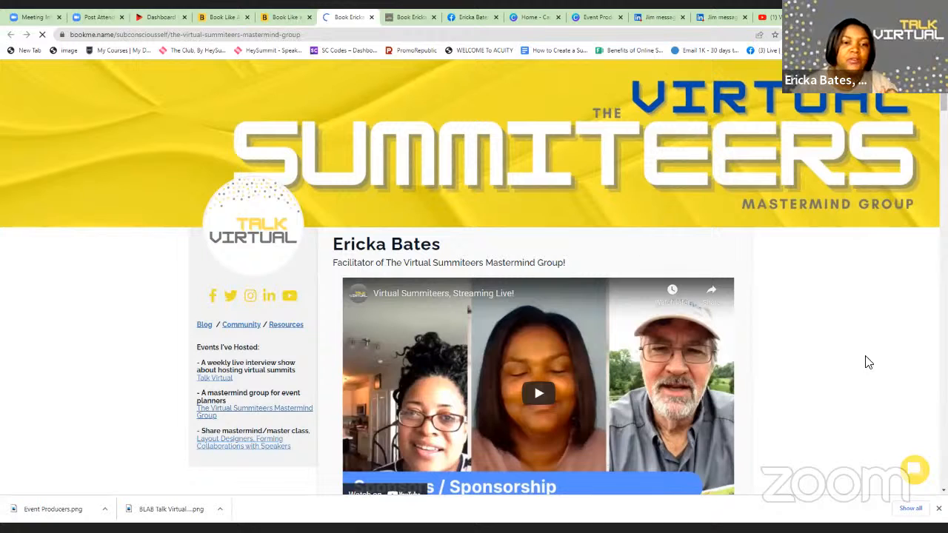
scroll(878, 329, "down", 1)
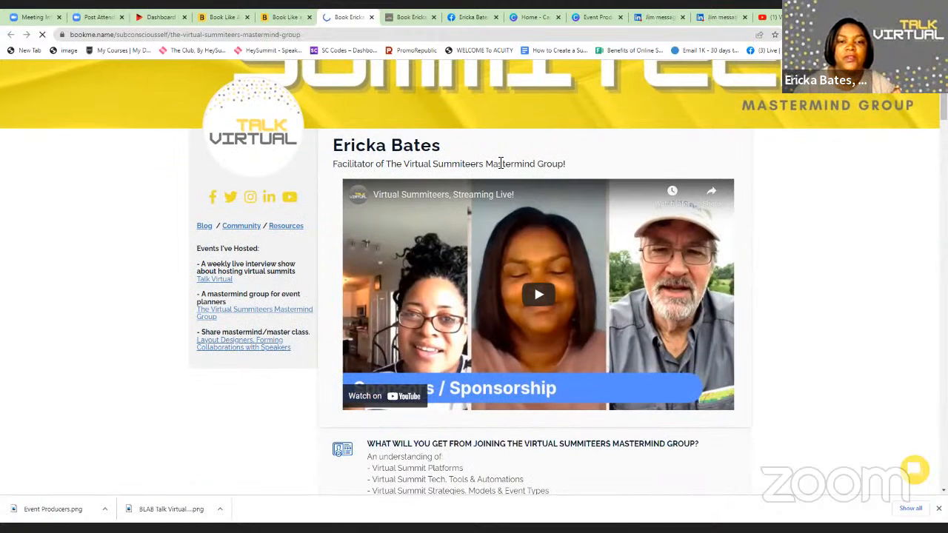
scroll(623, 172, "down", 1)
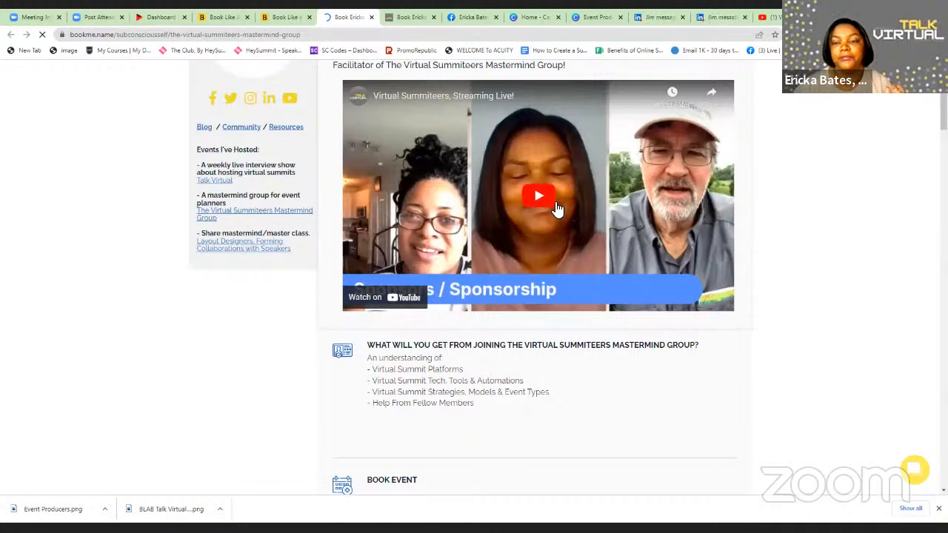
Step: Examine the sidebar, benefits section and Book Event description with the weekly schedule on the mastermind group's event page
scroll(556, 204, "down", 3)
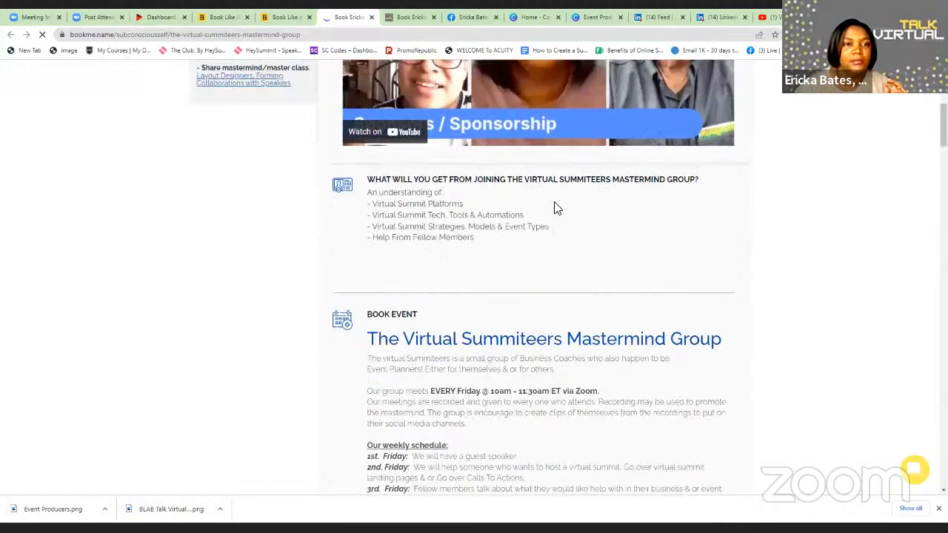
scroll(555, 205, "up", 5)
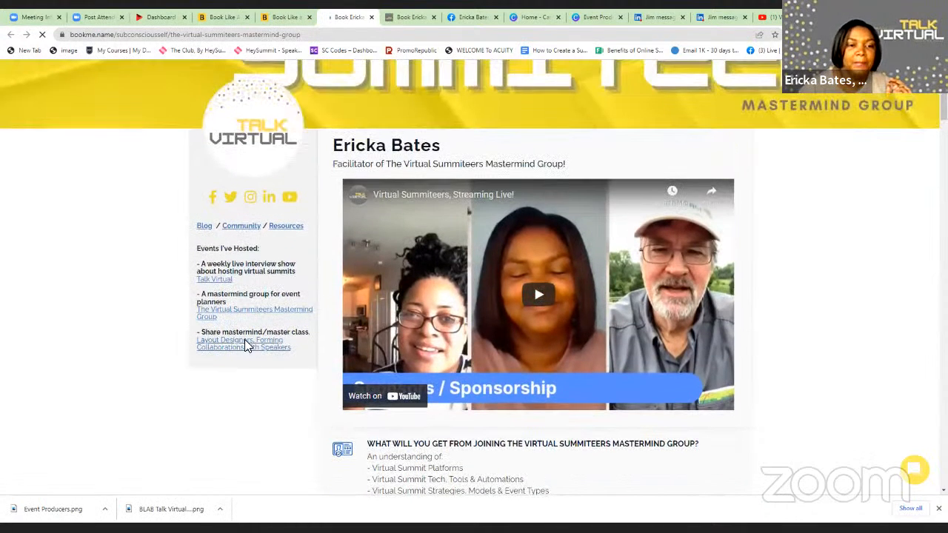
scroll(585, 354, "down", 1)
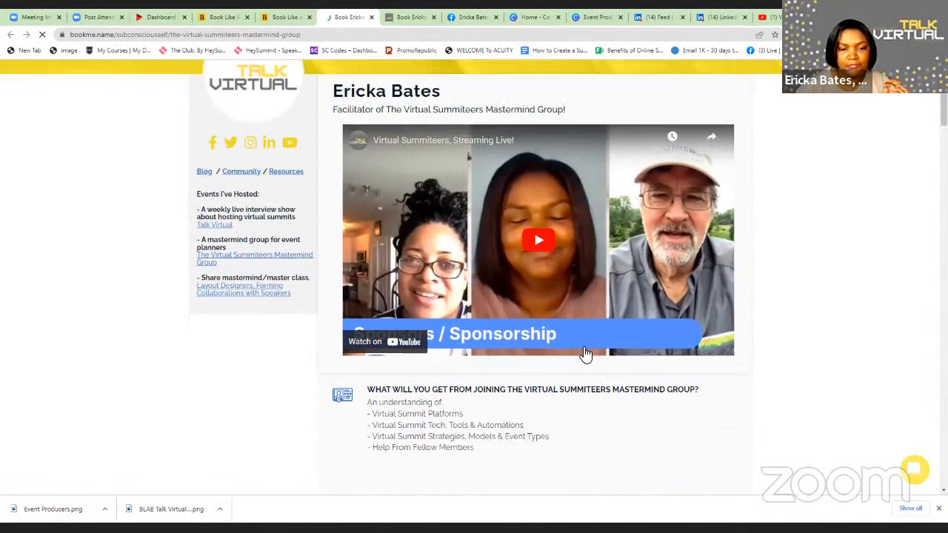
scroll(585, 354, "down", 4)
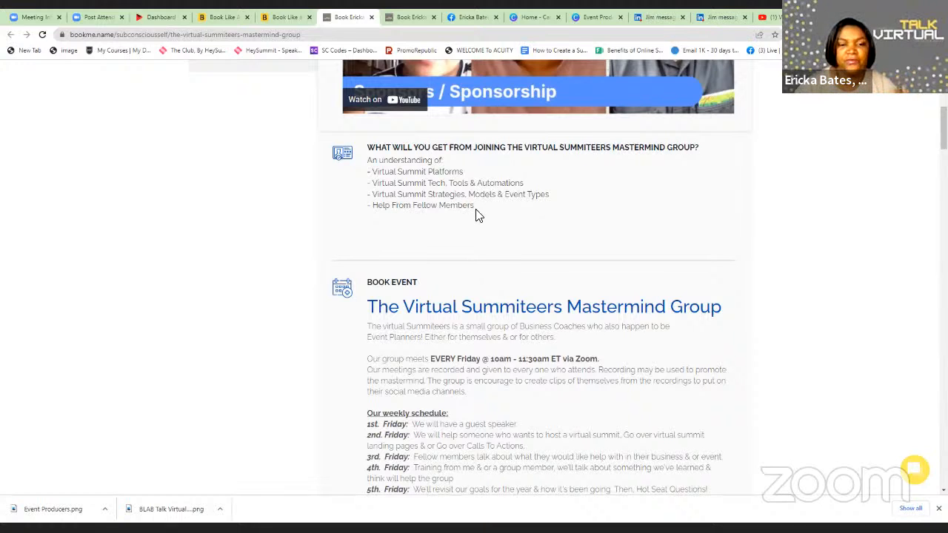
scroll(477, 214, "down", 3)
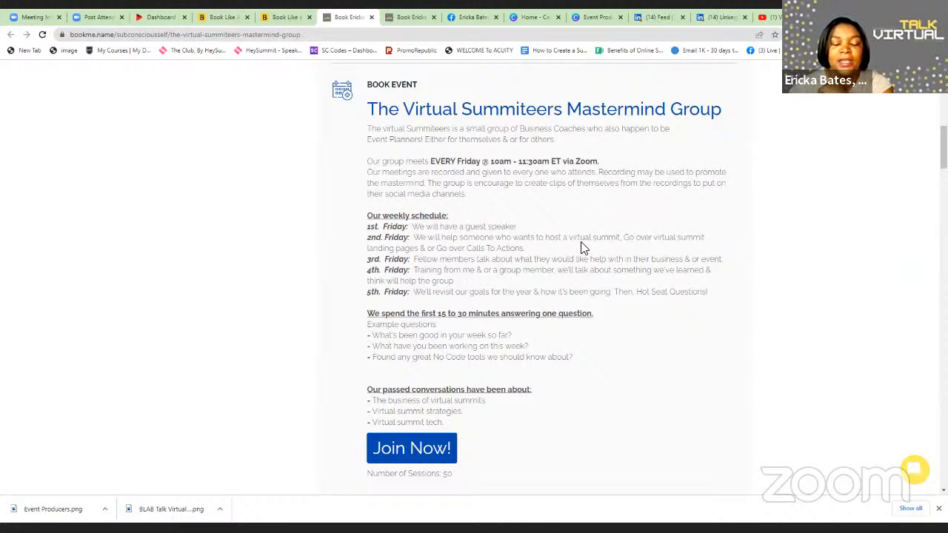
scroll(580, 256, "up", 3)
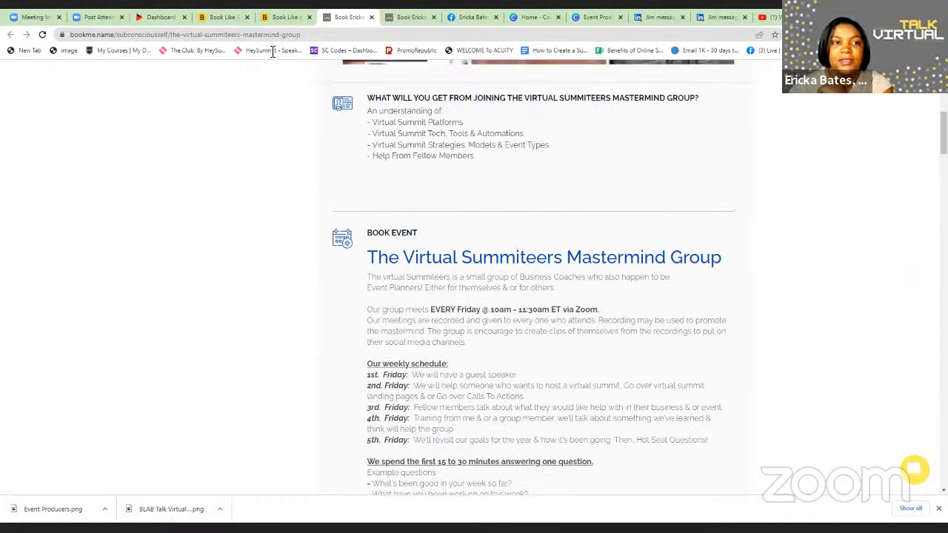
Step: Open the event The Virtual Summiteers Mastermind Group for editing and review its general settings
left_click(288, 17)
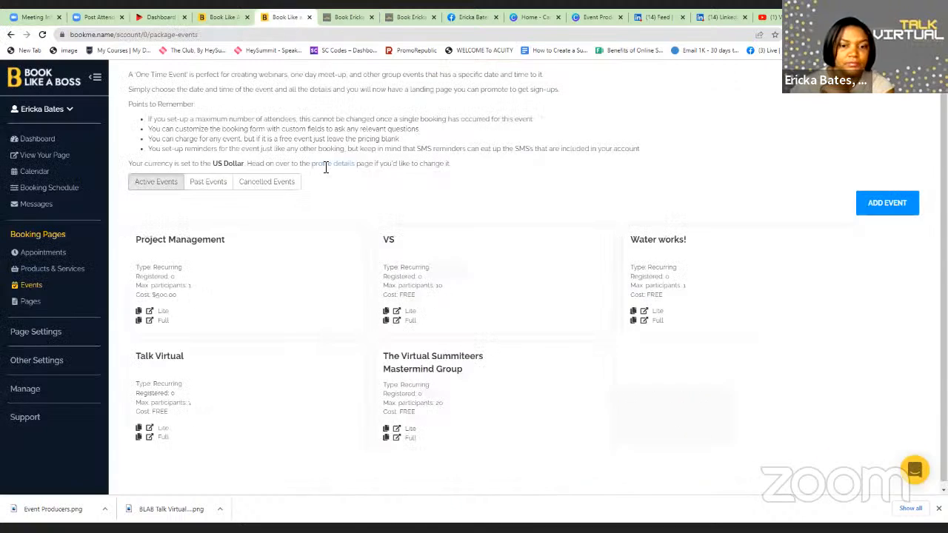
left_click(598, 357)
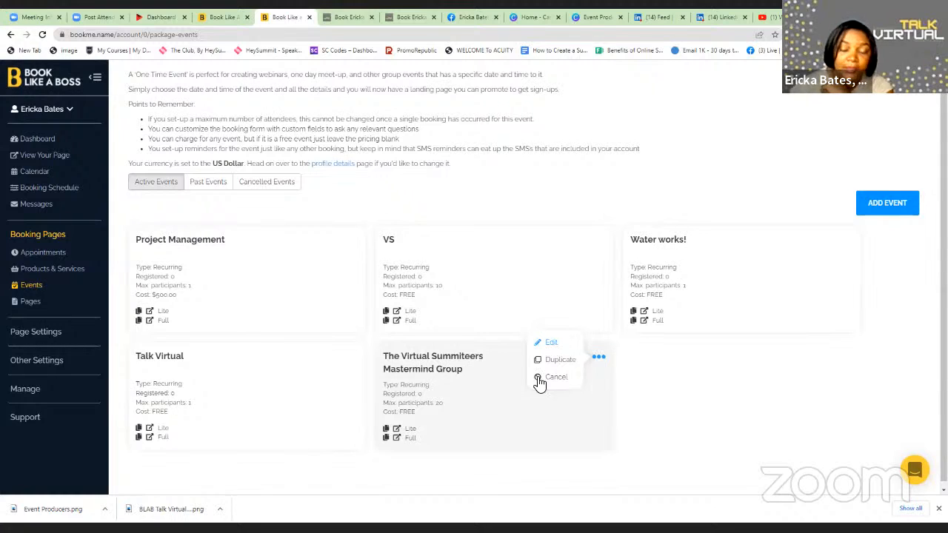
left_click(551, 347)
scroll(552, 333, "down", 4)
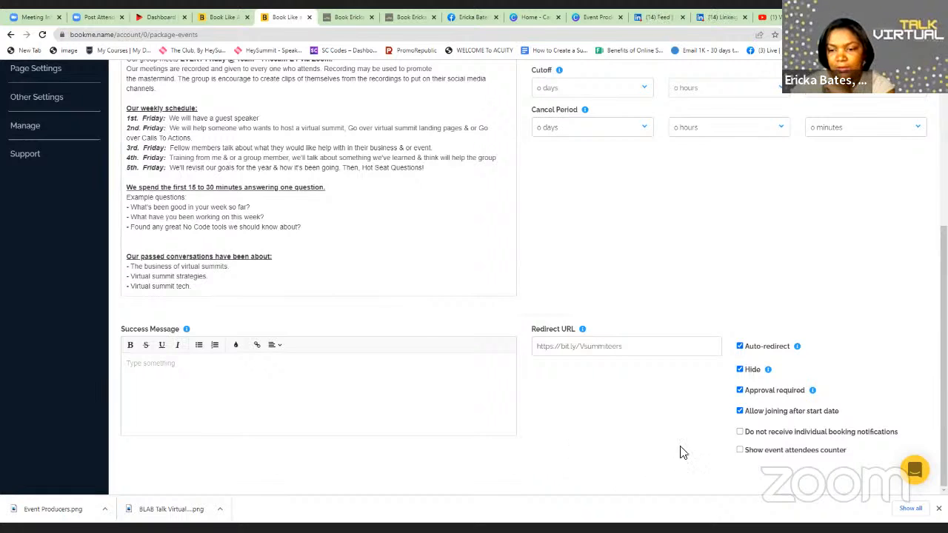
scroll(670, 445, "up", 2)
scroll(663, 445, "up", 3)
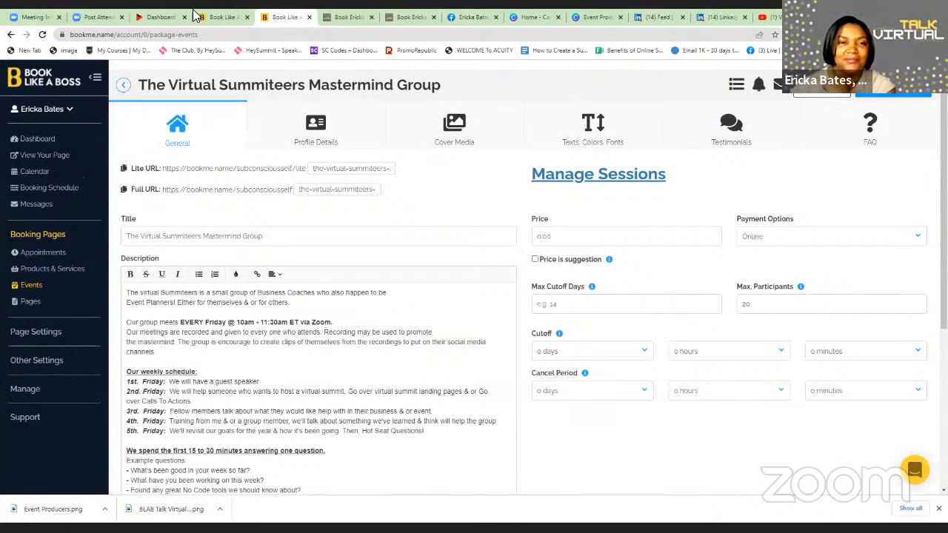
Step: Open the lite booking page of the appointment Is The Virtual Summiteers Mastermind Group, The Right Mastermind For You? and review its description and calendar
left_click(46, 253)
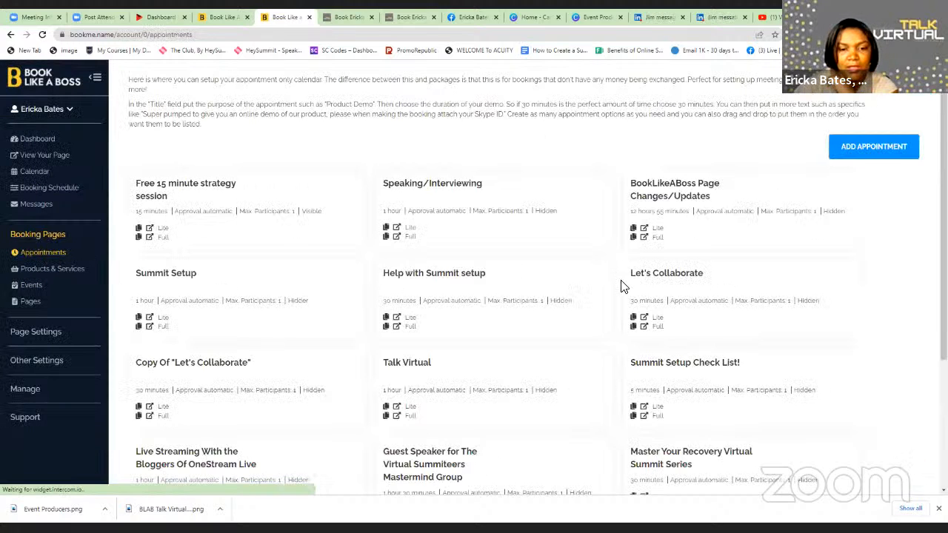
scroll(623, 288, "down", 3)
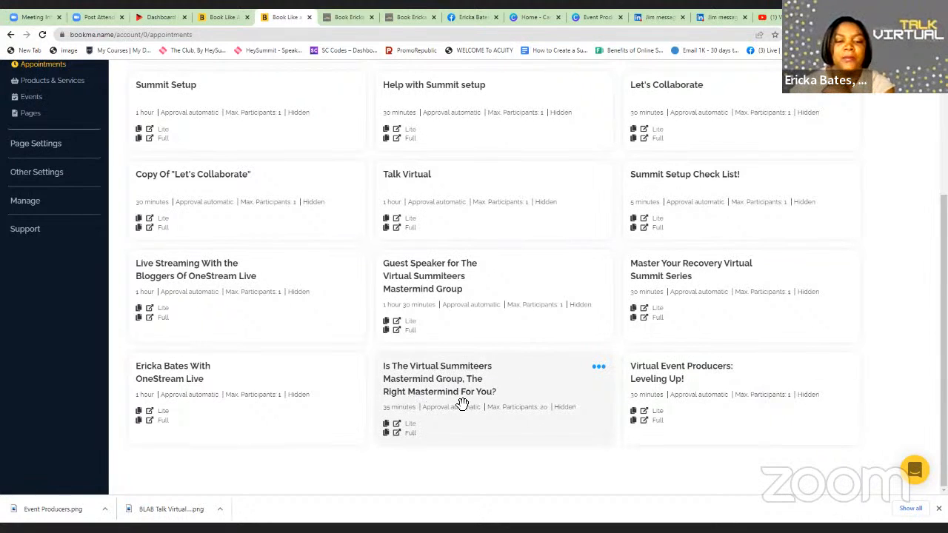
left_click(397, 424)
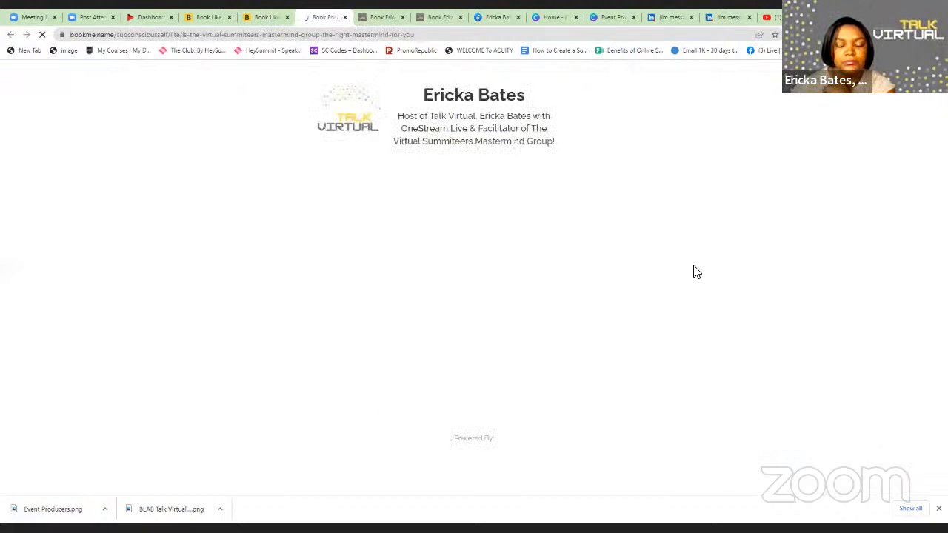
scroll(696, 272, "down", 5)
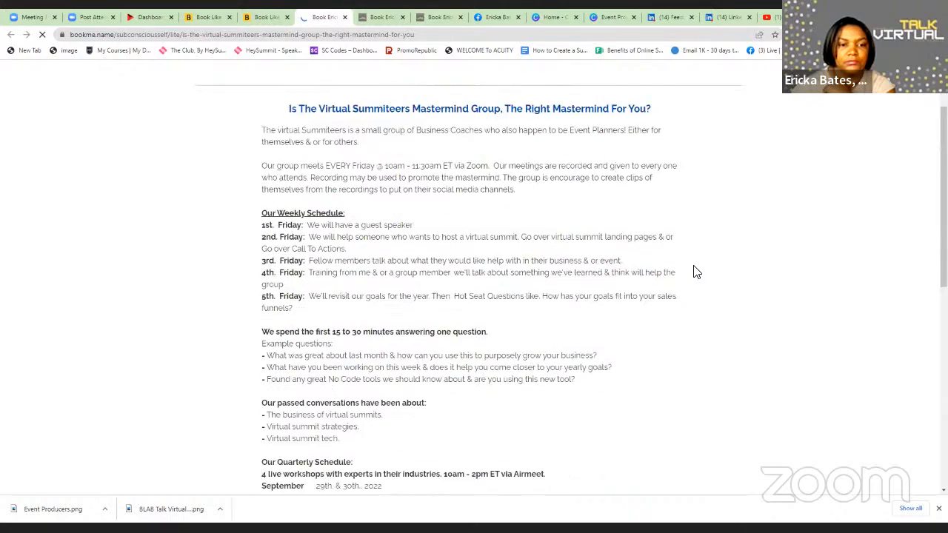
scroll(696, 272, "down", 2)
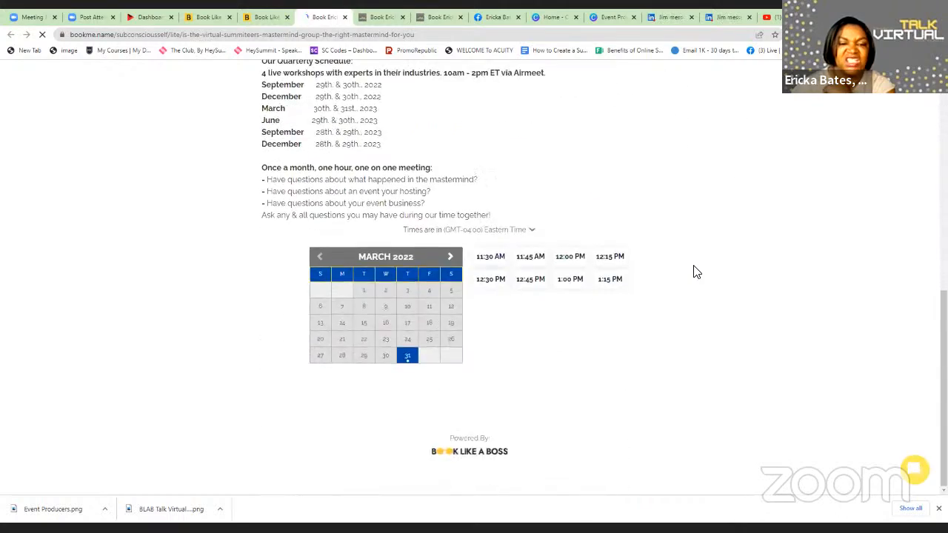
scroll(697, 272, "up", 4)
scroll(696, 271, "up", 3)
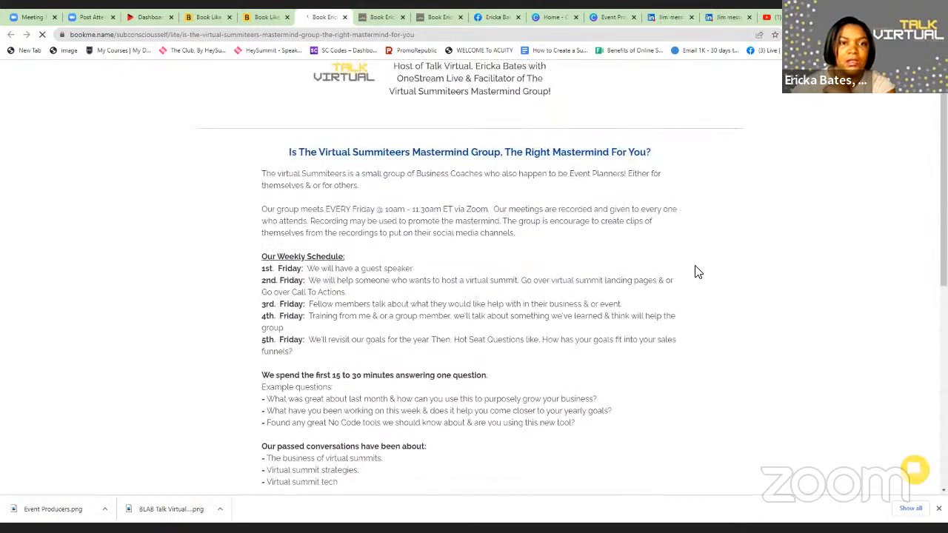
Step: Open the full booking page of the same mastermind appointment and examine its description and weekly and quarterly schedules
left_click(263, 17)
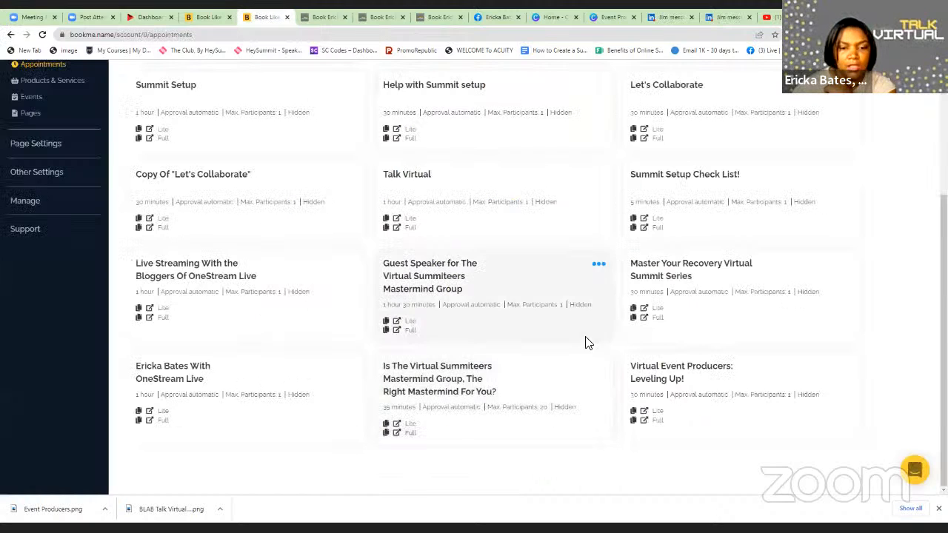
left_click(395, 432)
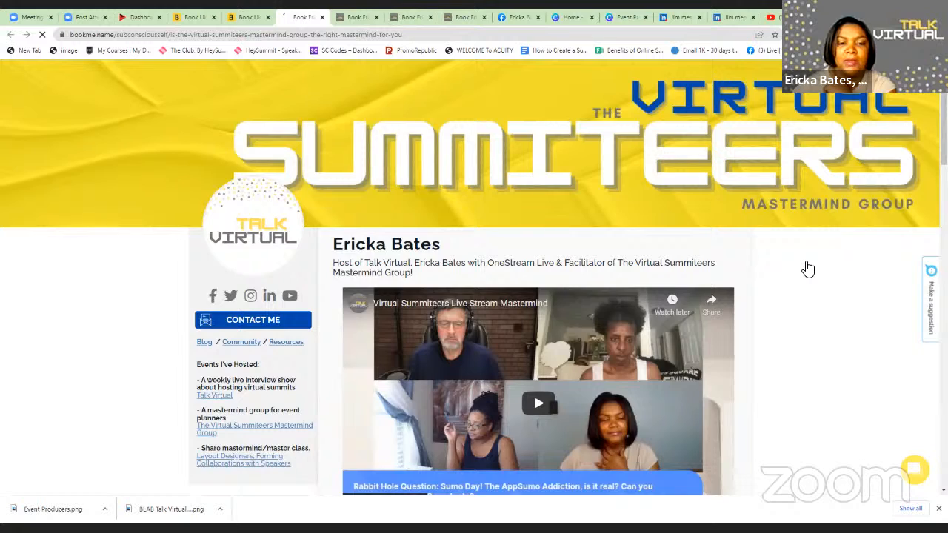
scroll(806, 269, "down", 7)
scroll(566, 384, "down", 4)
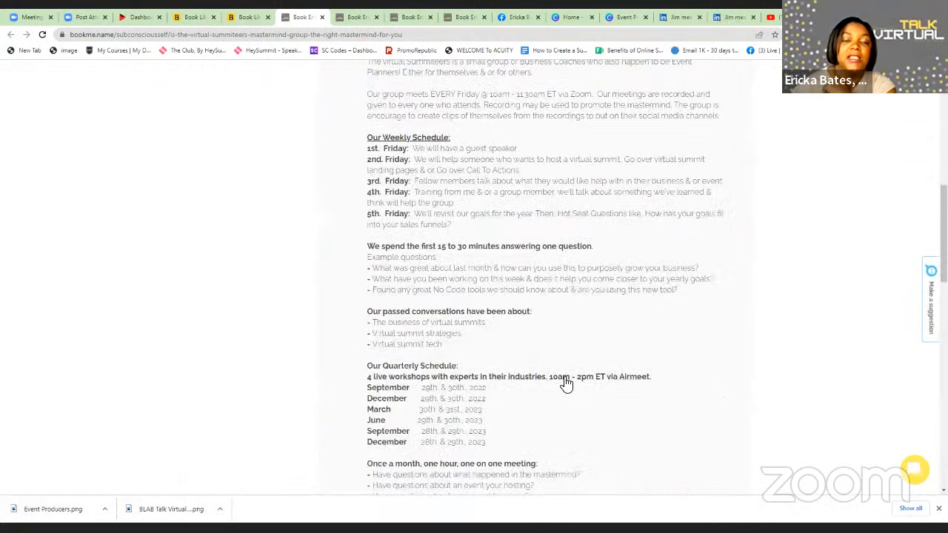
scroll(567, 378, "up", 3)
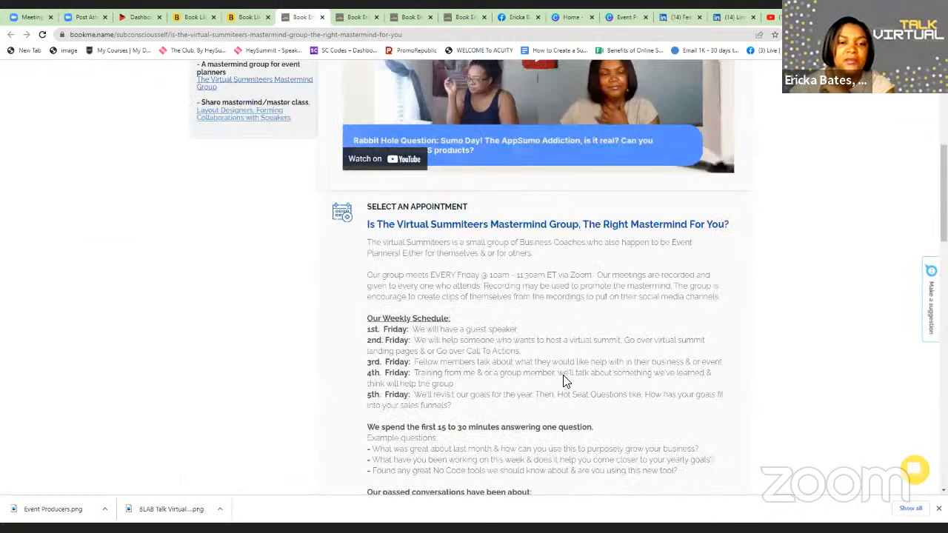
scroll(564, 374, "down", 3)
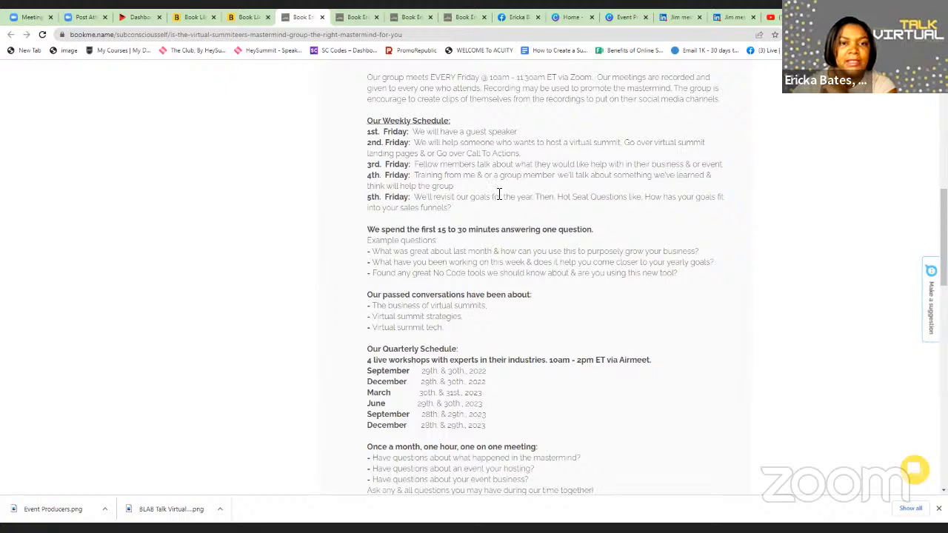
scroll(500, 194, "up", 1)
scroll(504, 215, "down", 1)
scroll(507, 228, "down", 1)
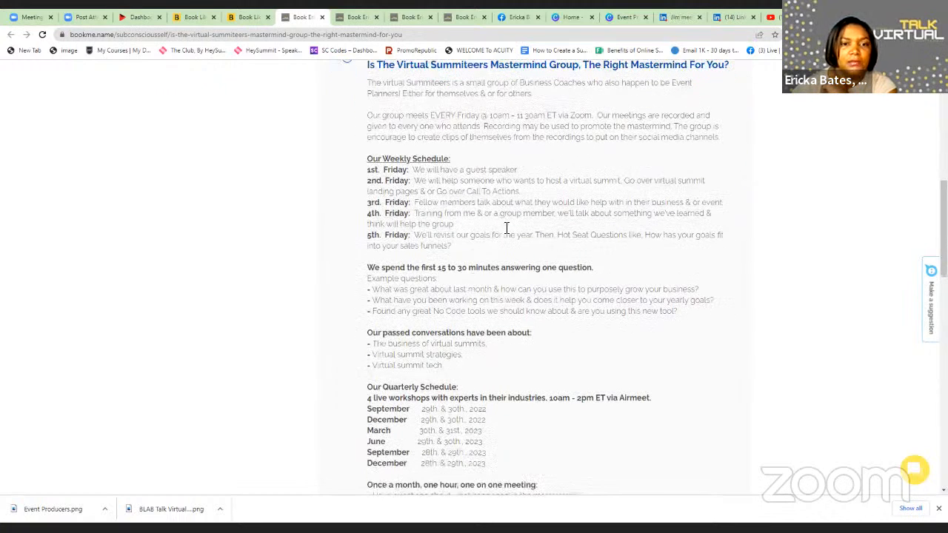
scroll(396, 191, "down", 1)
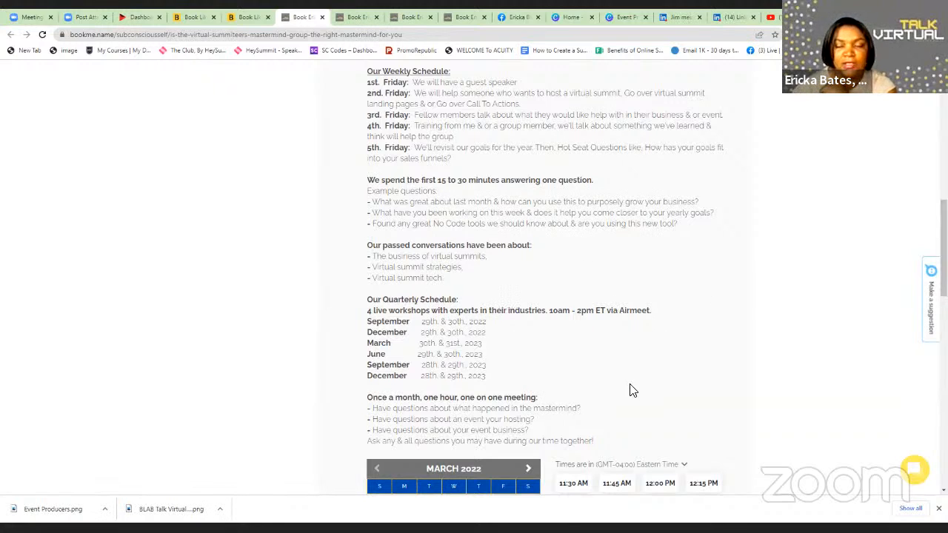
Step: Go back to the full booking page of Virtual Event Producers: Leveling Up! and review its benefits, appointment calendar and testimonials
left_click(458, 18)
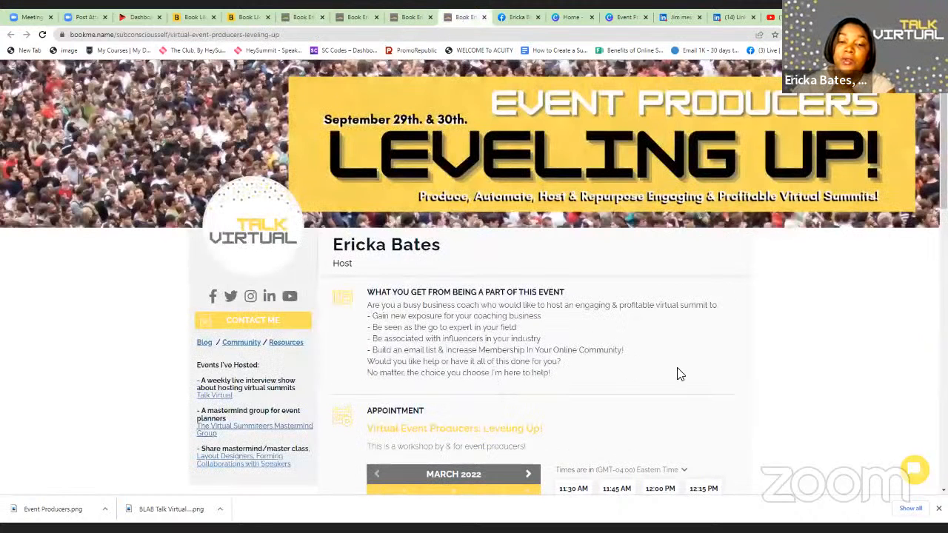
scroll(674, 344, "down", 3)
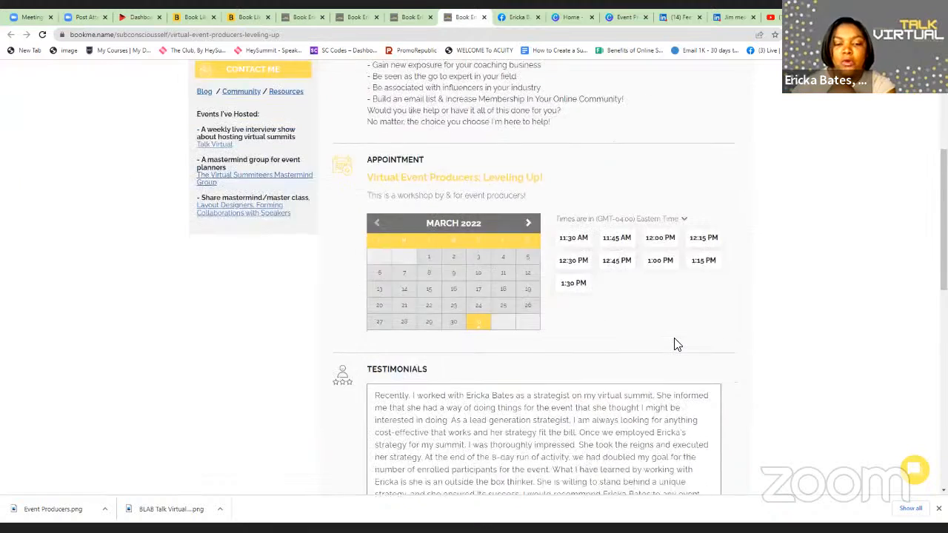
scroll(675, 343, "up", 3)
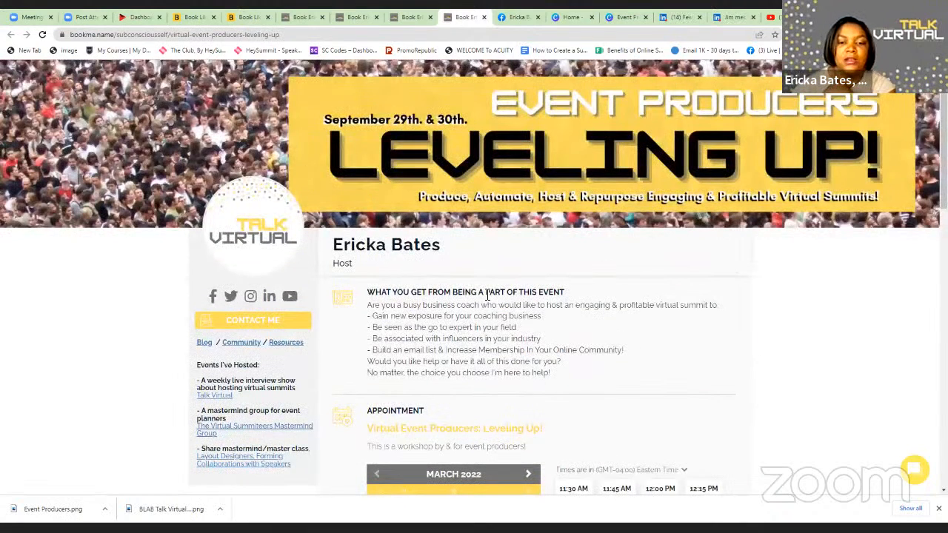
scroll(722, 300, "down", 4)
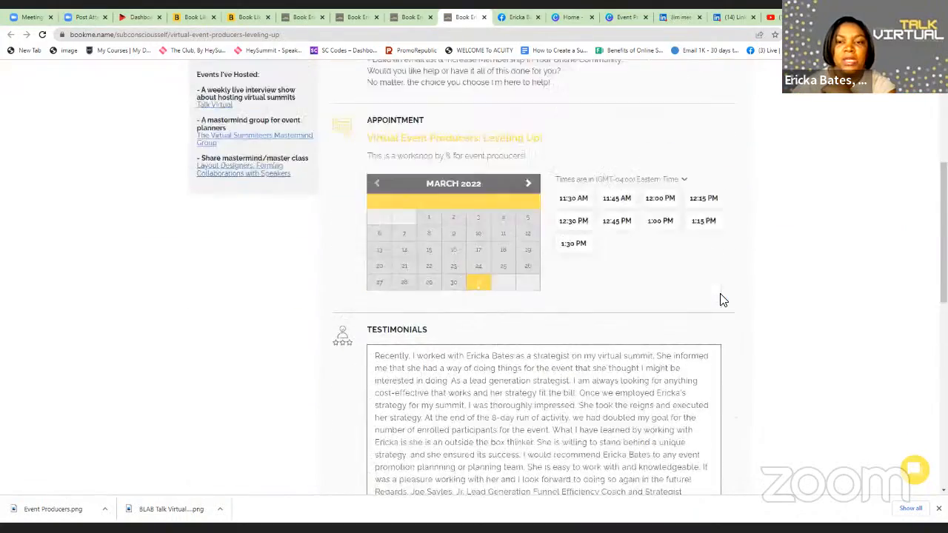
scroll(723, 301, "up", 4)
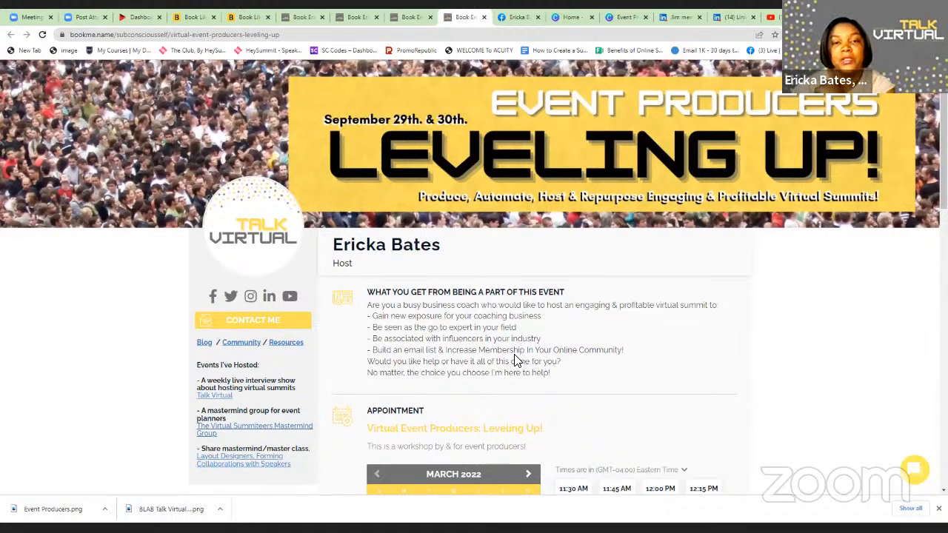
Step: On the mastermind appointment's full booking page, view the booking form for the March 31, 2022 11:30 AM slot, and close the form
left_click(309, 21)
scroll(575, 322, "down", 2)
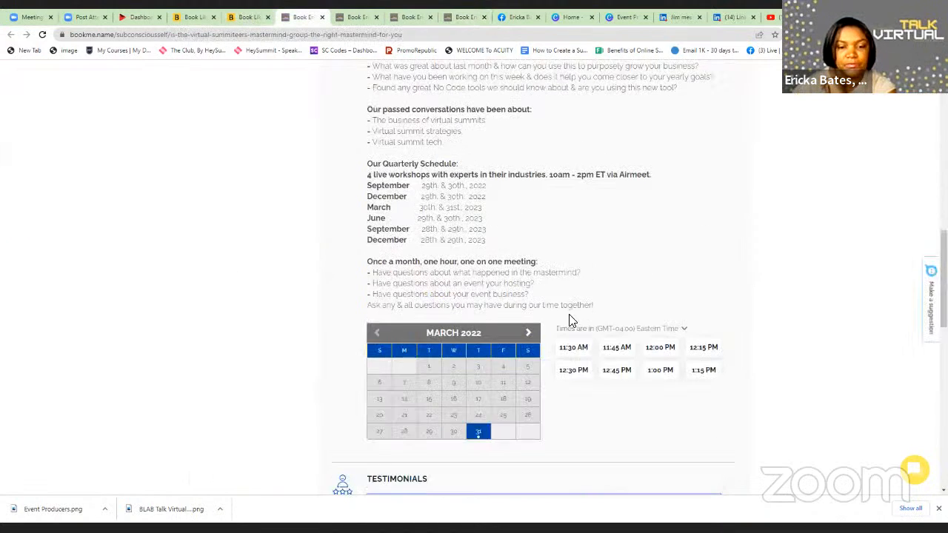
scroll(571, 320, "down", 2)
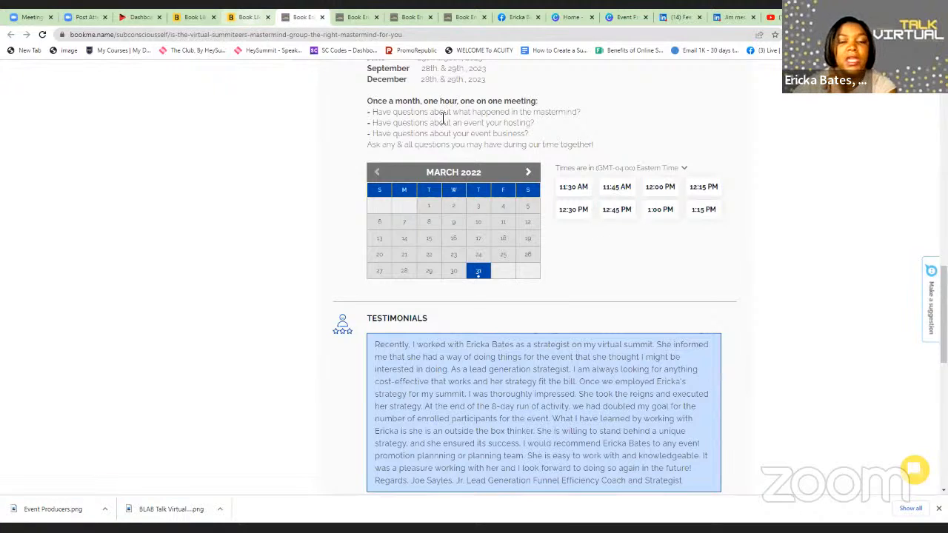
left_click(580, 186)
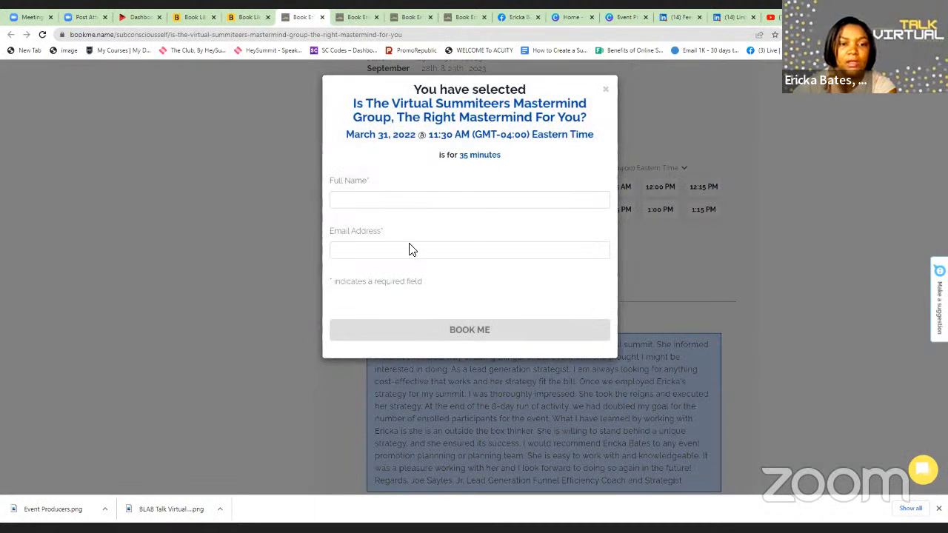
left_click(606, 93)
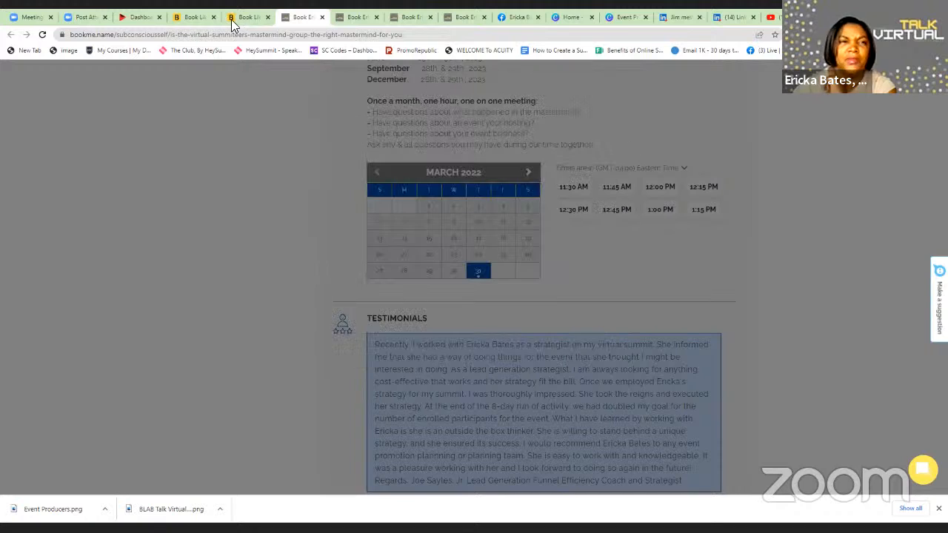
Step: Return to the account's appointments list and open the Products & Services overview
left_click(258, 21)
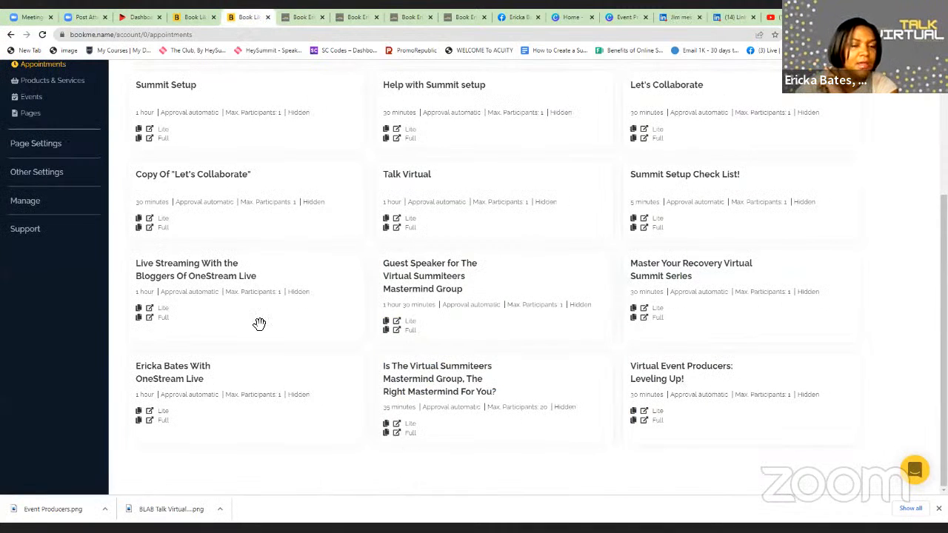
scroll(314, 343, "up", 1)
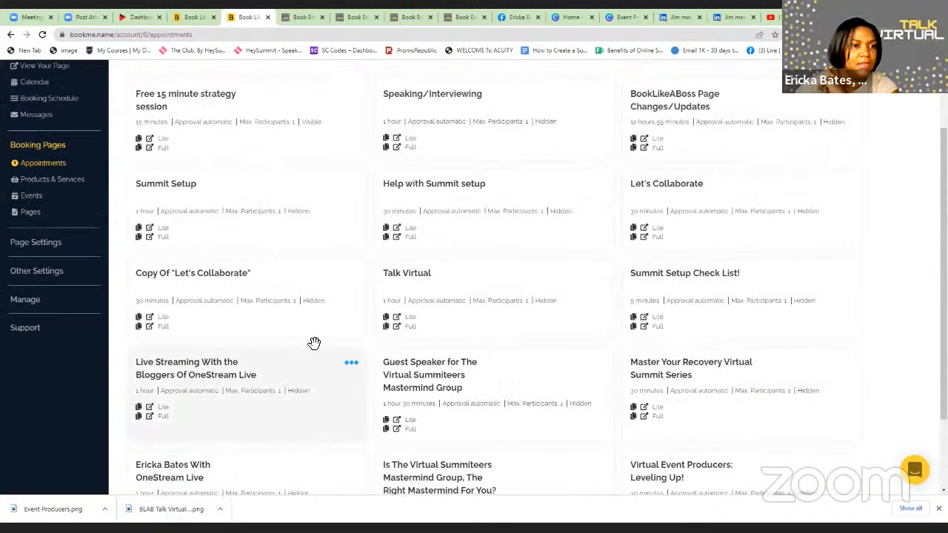
left_click(70, 181)
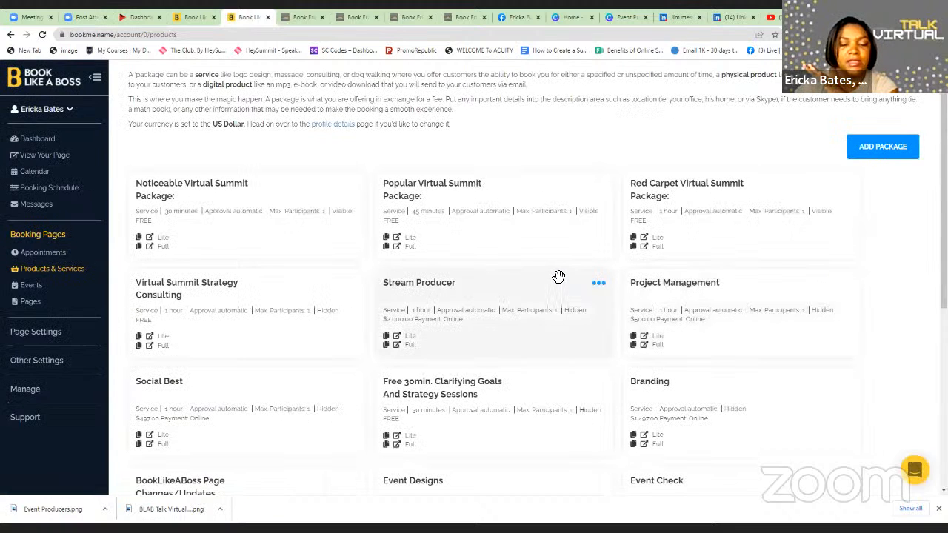
Step: Open the full page of the Virtual Summiteers mastermind membership product and review its description, weekly and quarterly schedules, and one-on-one meeting details
scroll(558, 277, "down", 5)
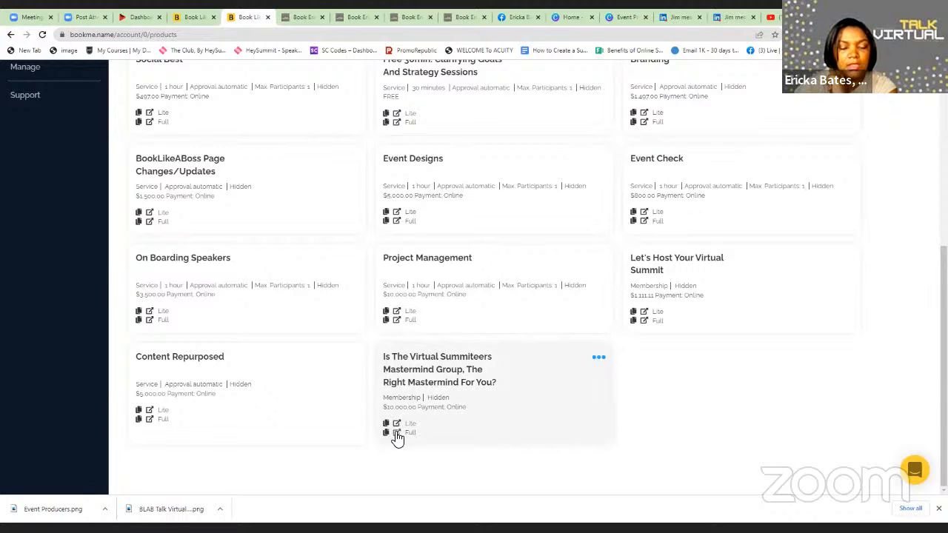
left_click(398, 434)
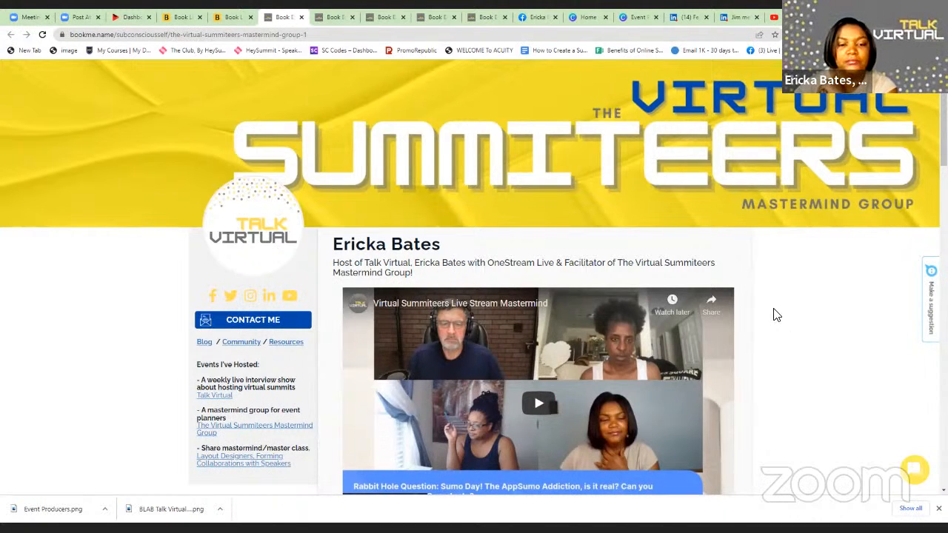
scroll(775, 315, "down", 4)
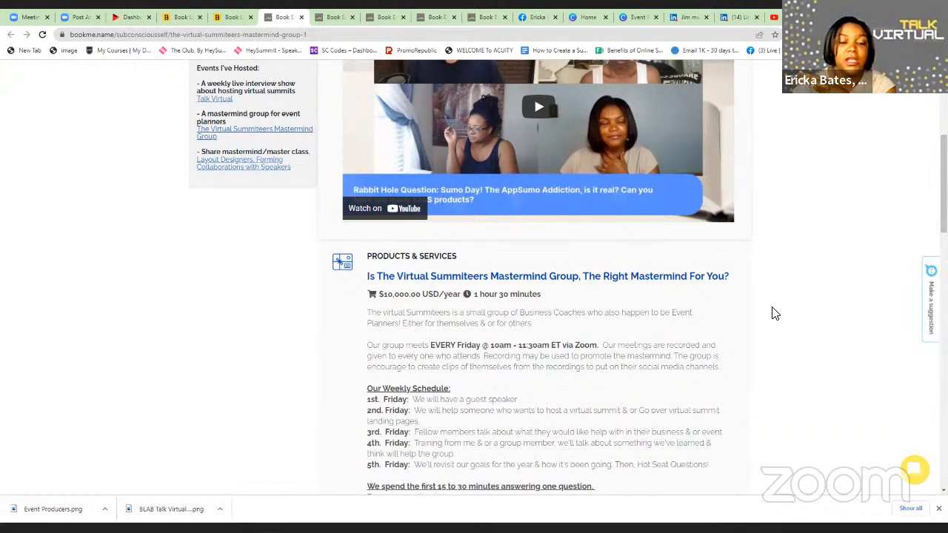
scroll(773, 313, "down", 3)
scroll(774, 314, "down", 1)
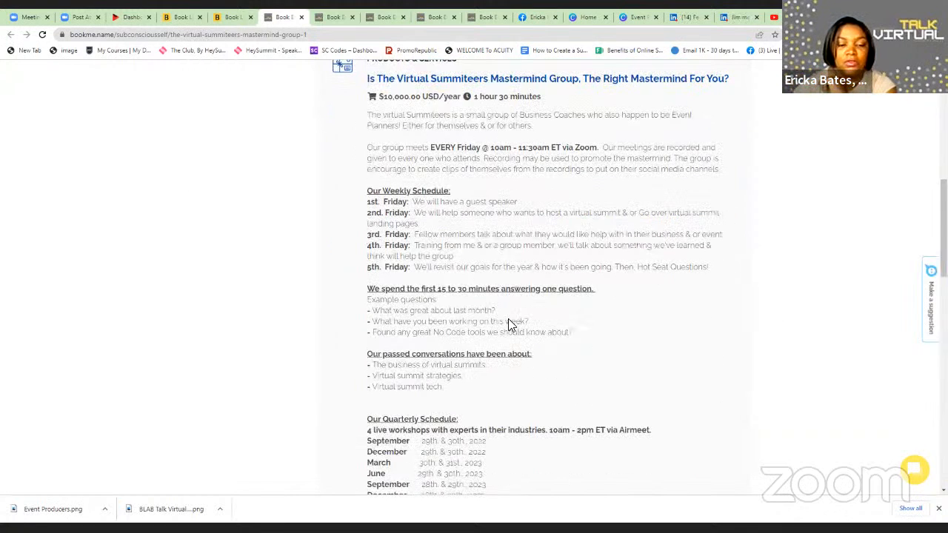
scroll(647, 381, "down", 1)
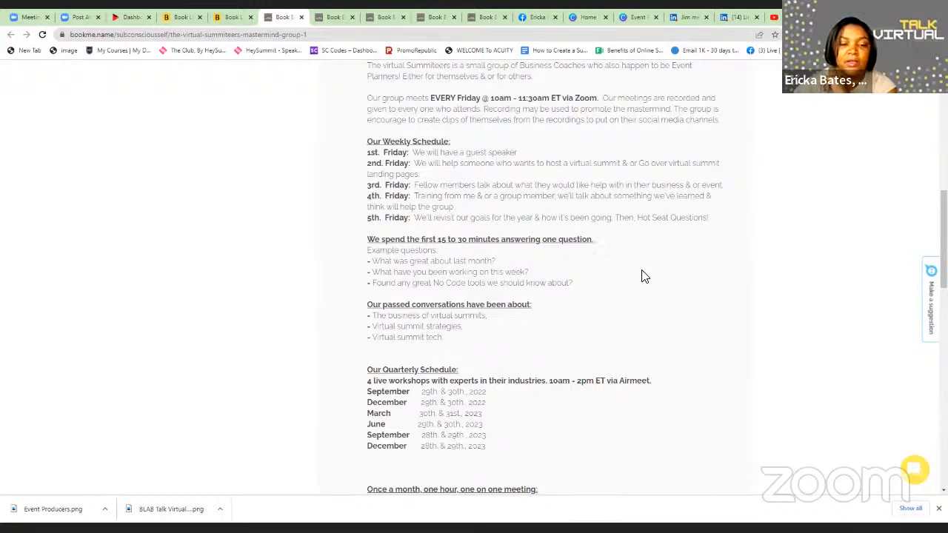
scroll(582, 370, "down", 1)
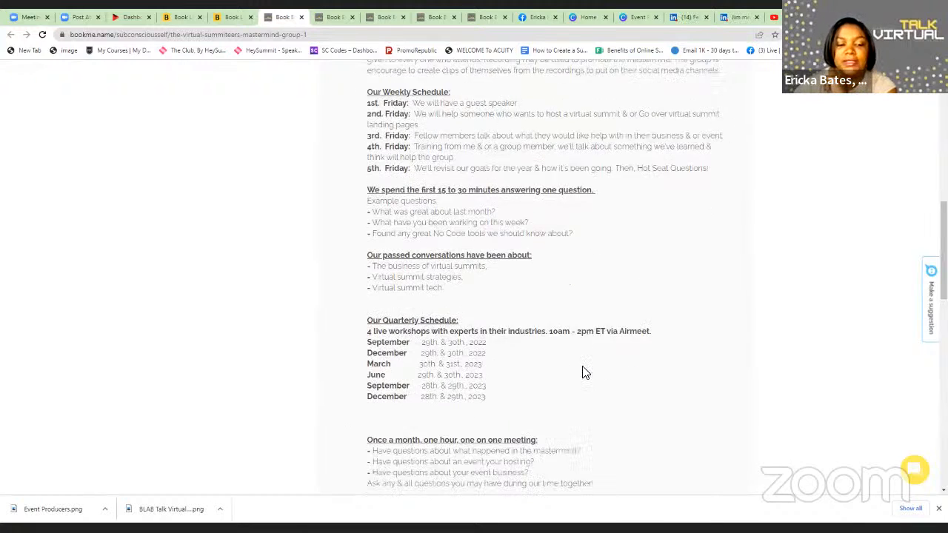
scroll(583, 373, "down", 1)
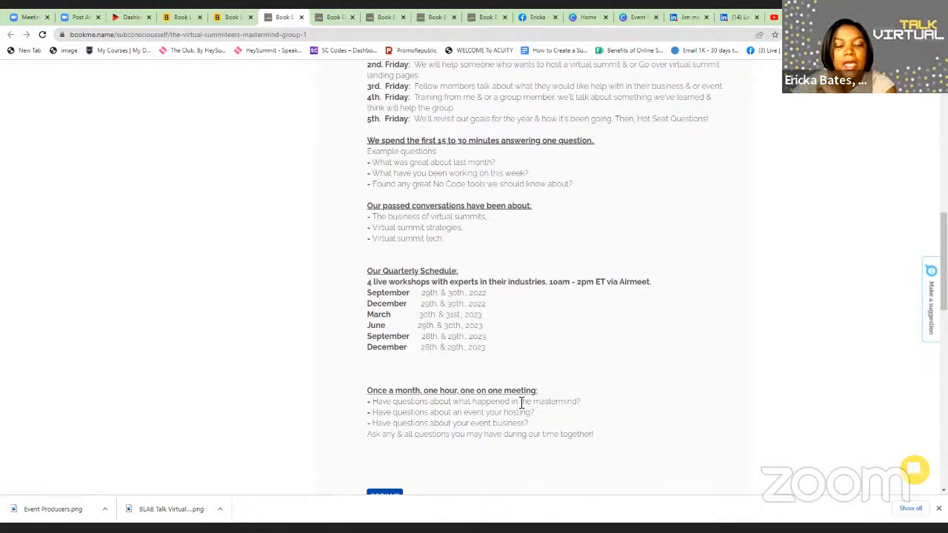
scroll(520, 405, "down", 1)
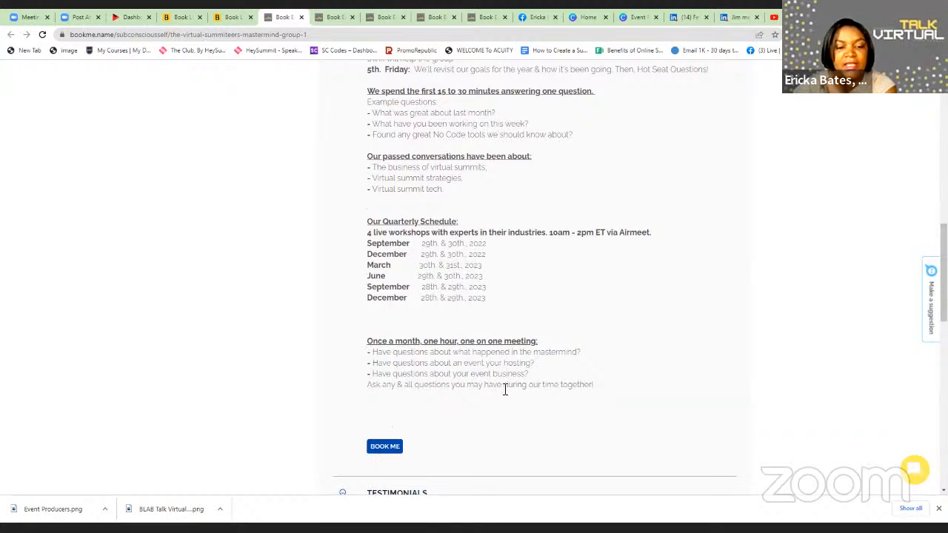
scroll(507, 390, "down", 1)
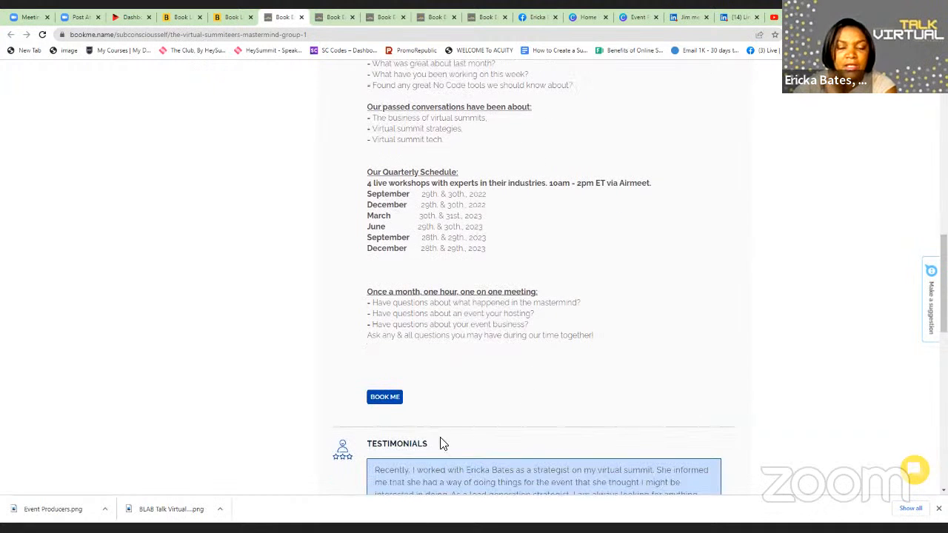
Step: Open the membership's booking form and examine its application questions through to the payment section
left_click(390, 398)
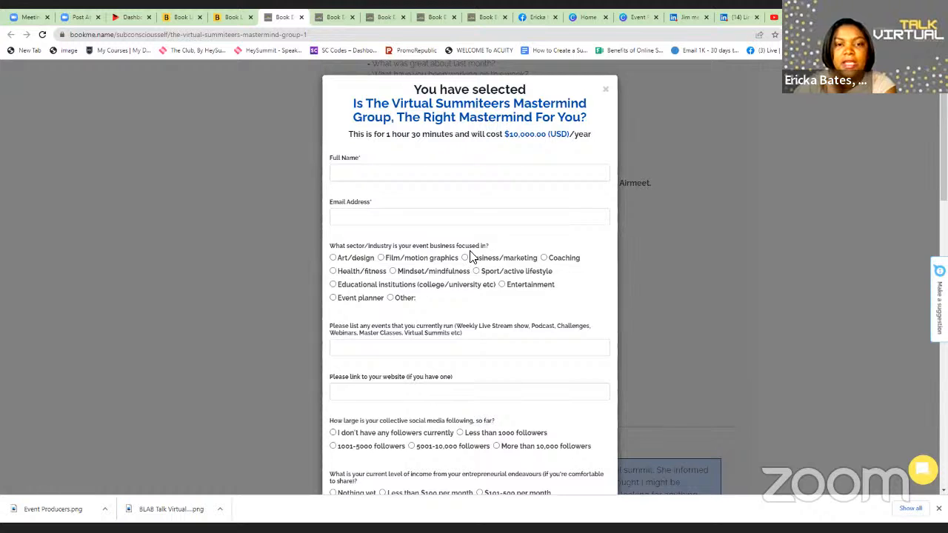
scroll(585, 222, "down", 1)
scroll(592, 214, "down", 10)
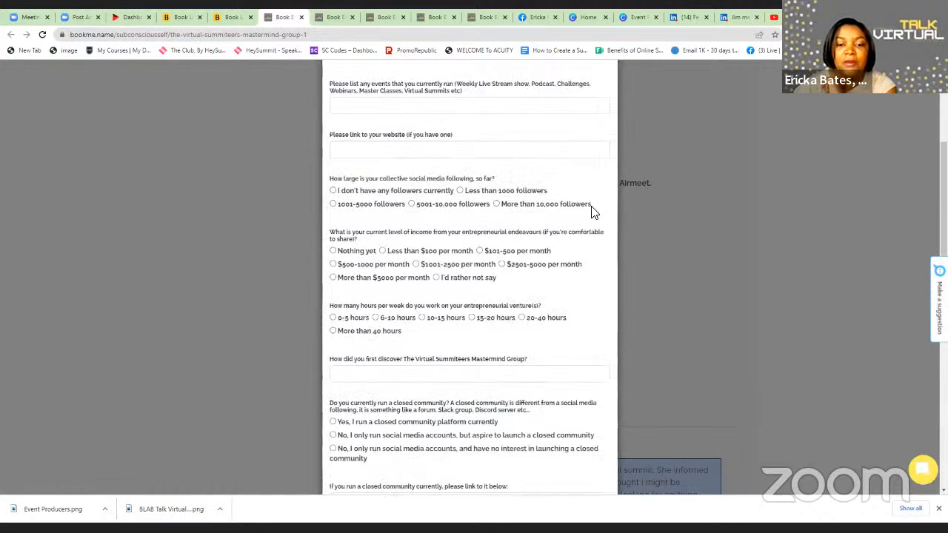
scroll(588, 227, "down", 5)
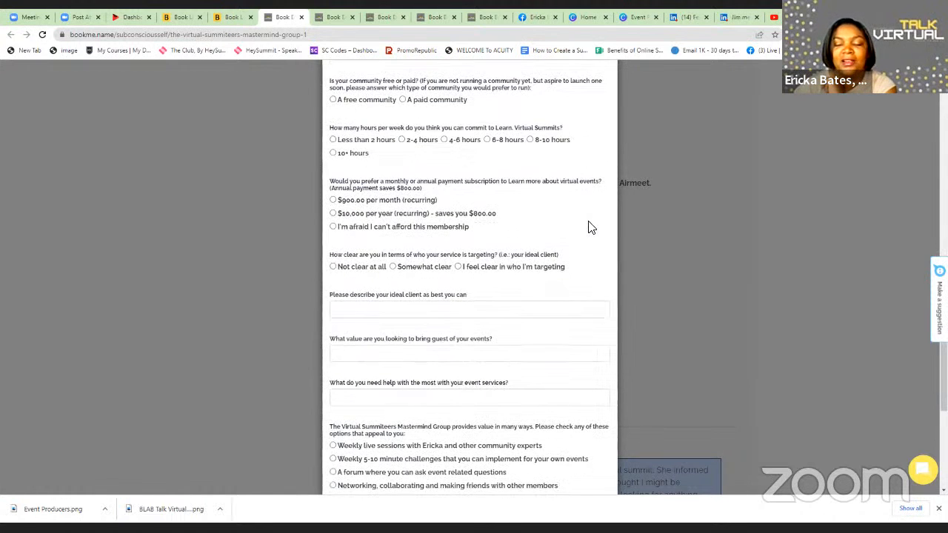
scroll(574, 274, "down", 1)
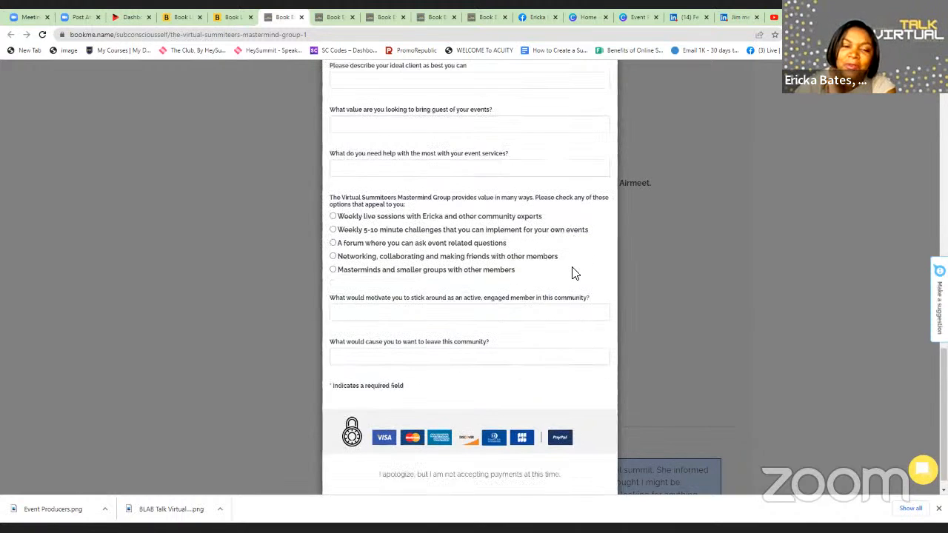
scroll(572, 273, "up", 4)
scroll(570, 273, "up", 7)
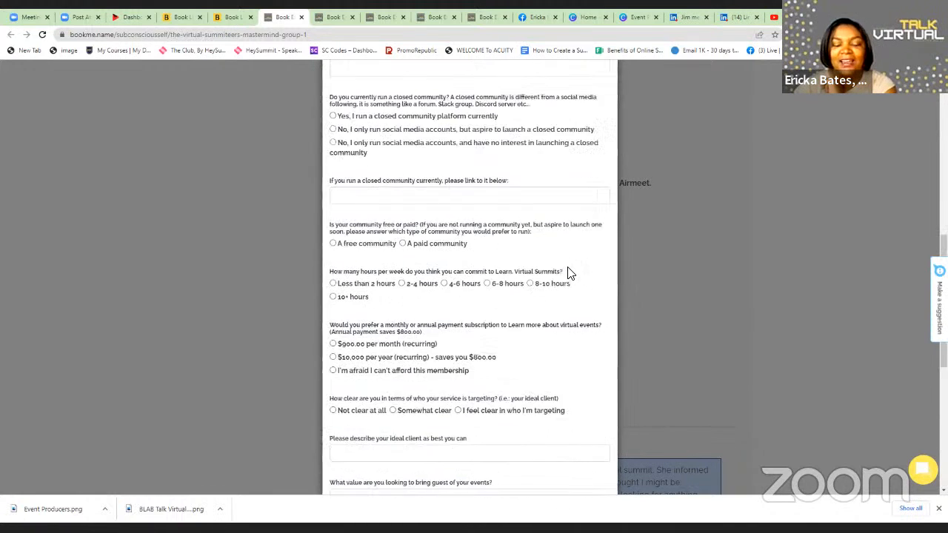
scroll(569, 273, "up", 4)
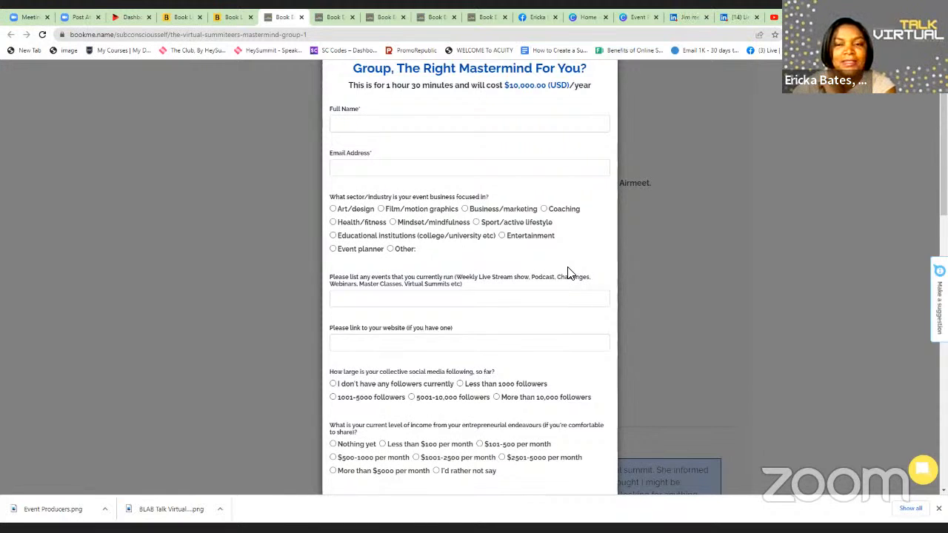
scroll(569, 274, "up", 1)
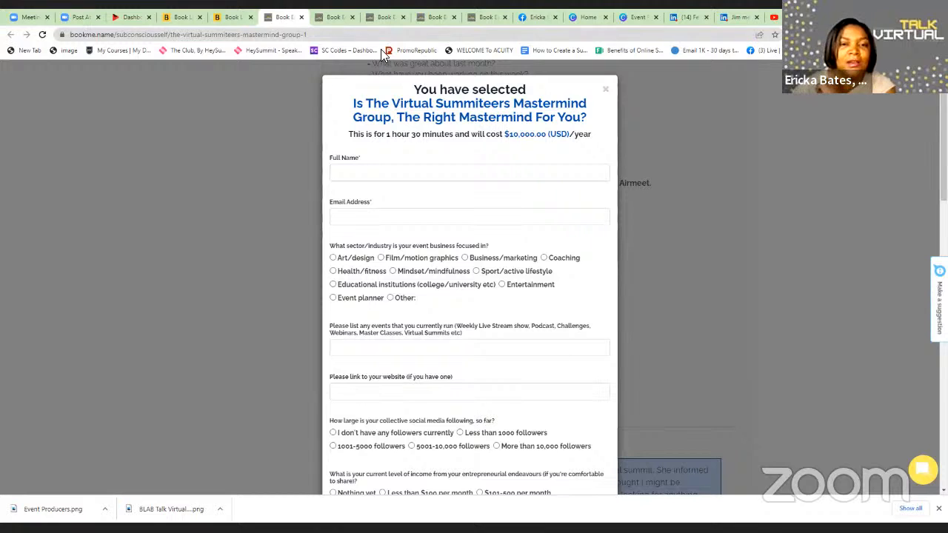
Step: Check the mastermind's event page and its lite appointment page, and return to the membership booking form
left_click(486, 22)
left_click(440, 21)
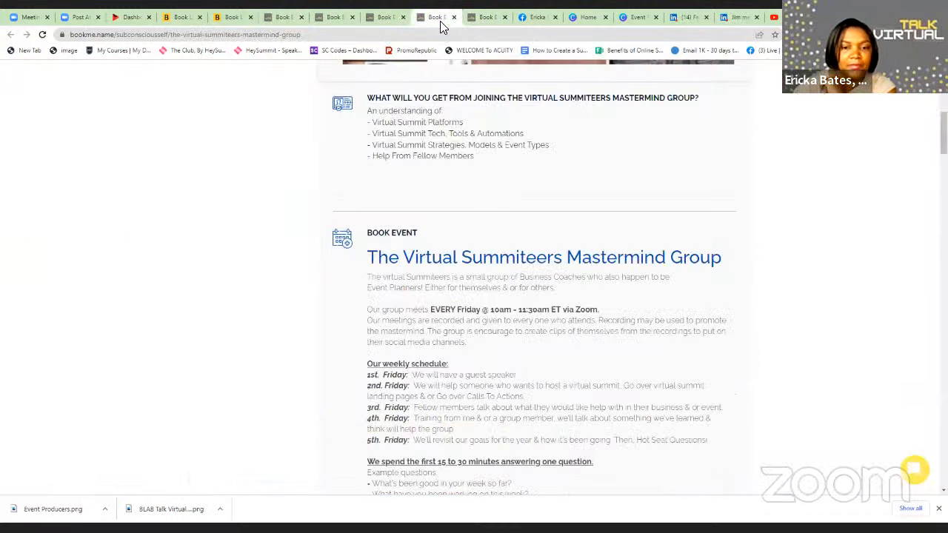
scroll(645, 398, "up", 6)
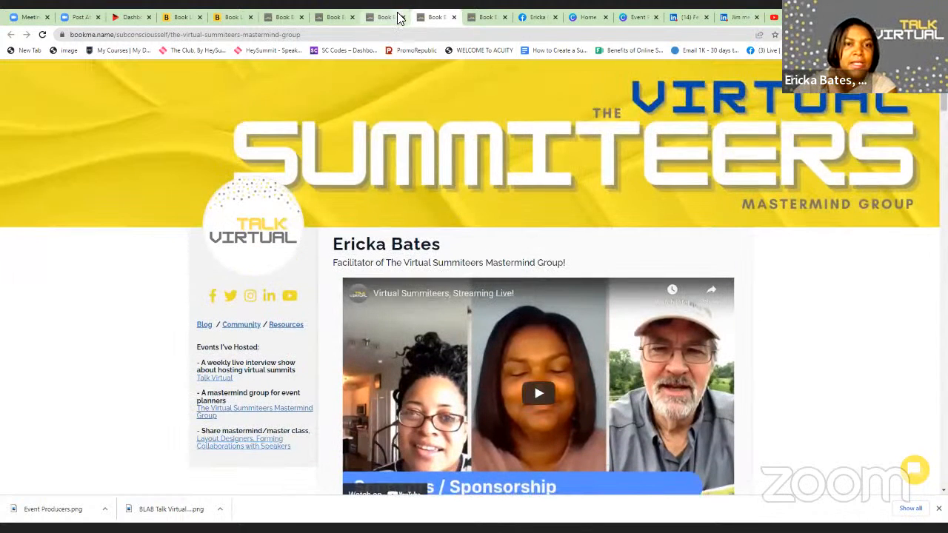
left_click(380, 20)
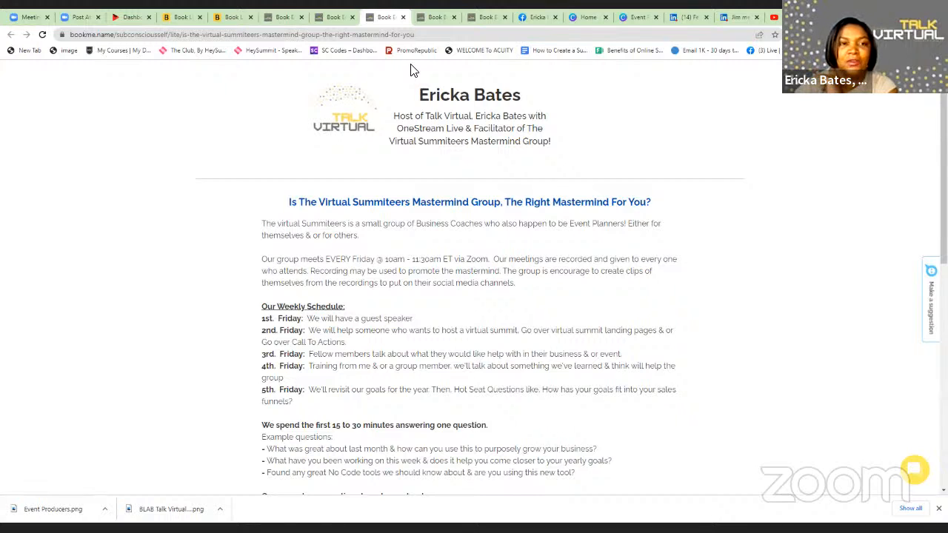
left_click(274, 18)
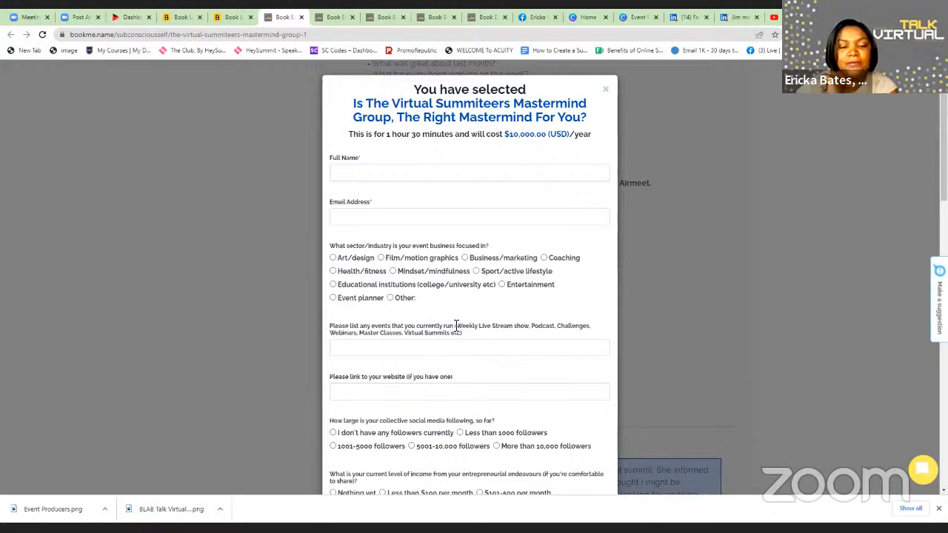
Step: Go through the membership form's questions once more and close the form
scroll(458, 320, "down", 7)
scroll(457, 327, "down", 7)
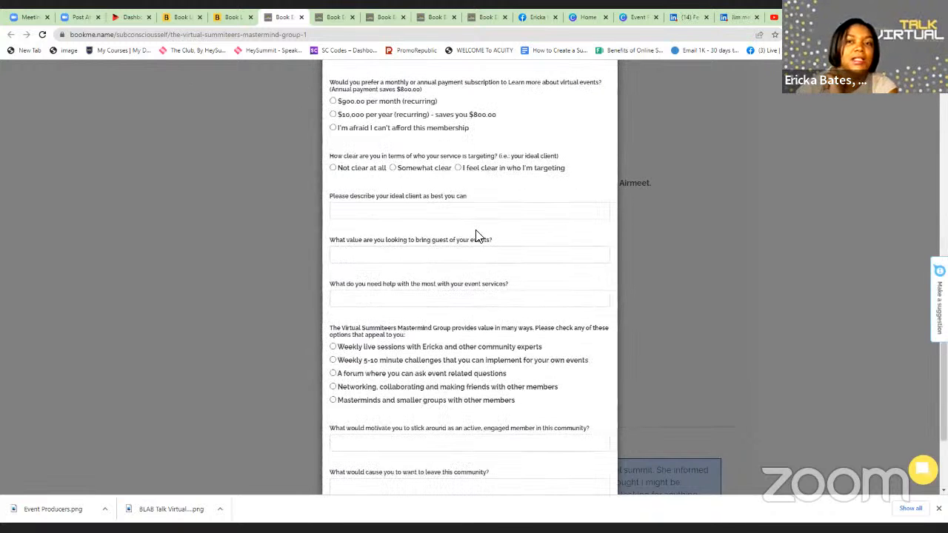
scroll(478, 237, "up", 12)
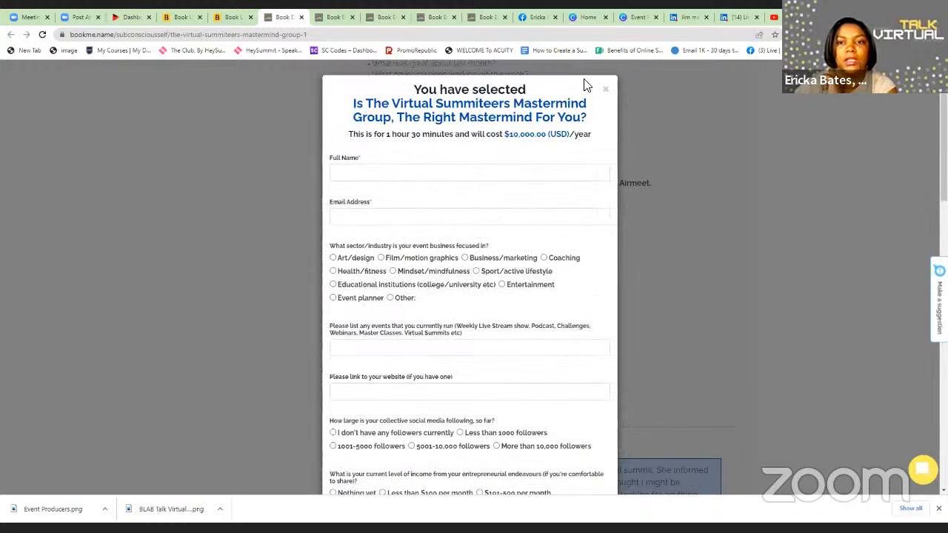
left_click(606, 92)
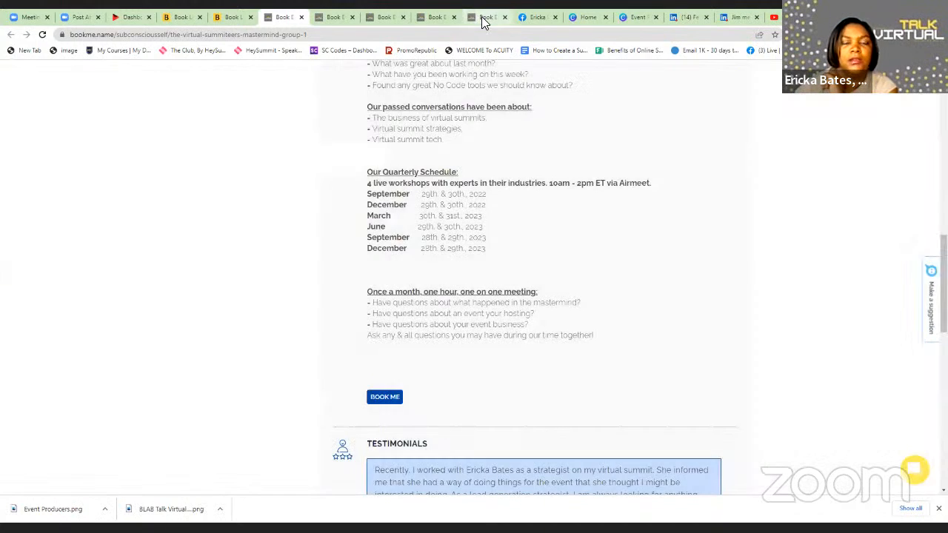
Step: Compare the mastermind's event page with the booking calendars on its lite and full appointment pages
left_click(483, 17)
left_click(436, 20)
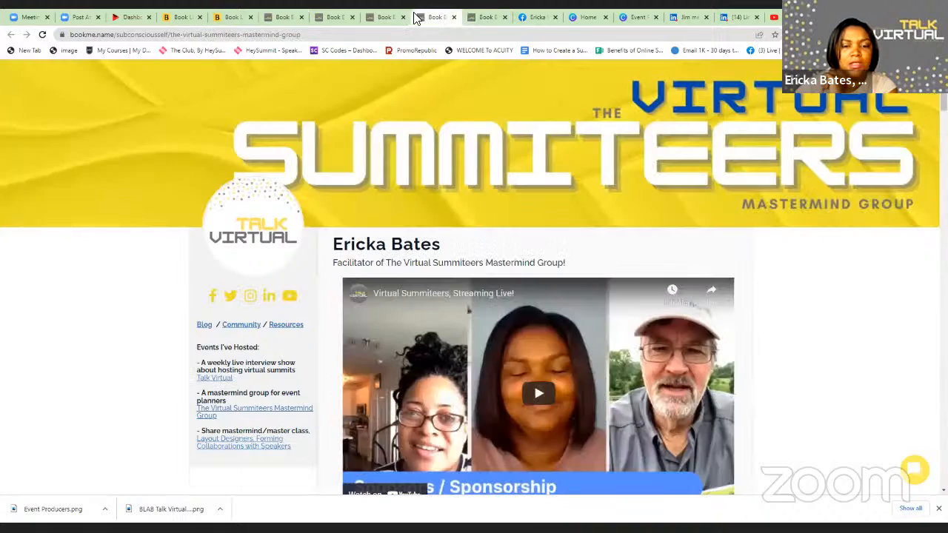
left_click(386, 17)
scroll(491, 241, "down", 8)
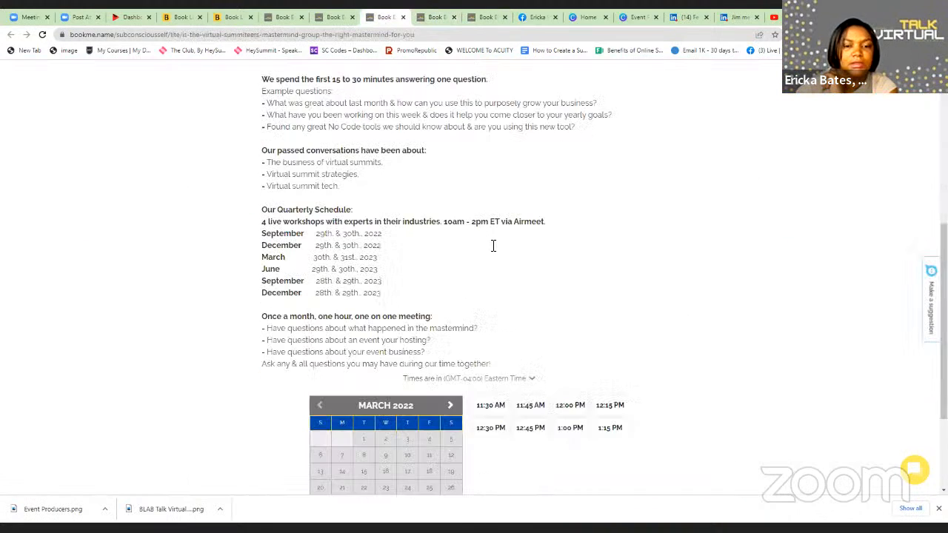
scroll(491, 239, "up", 1)
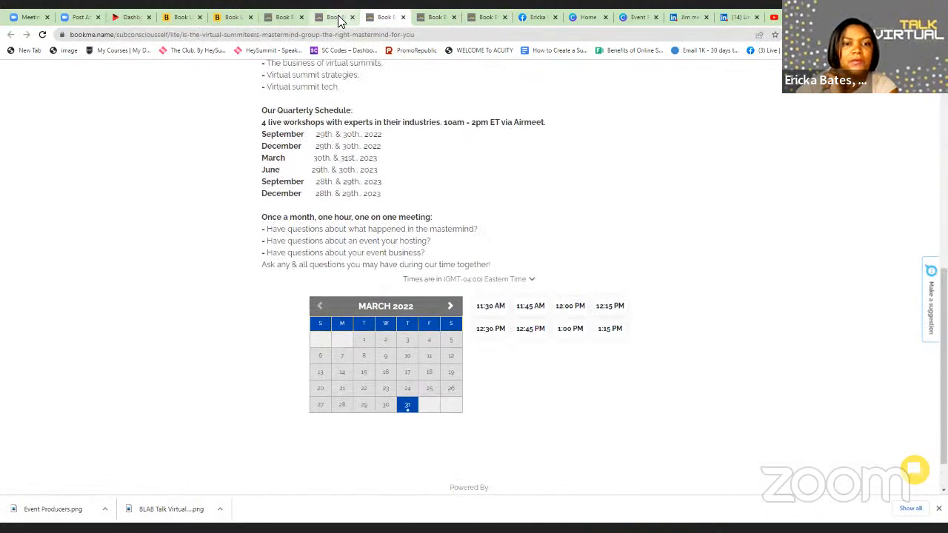
left_click(338, 17)
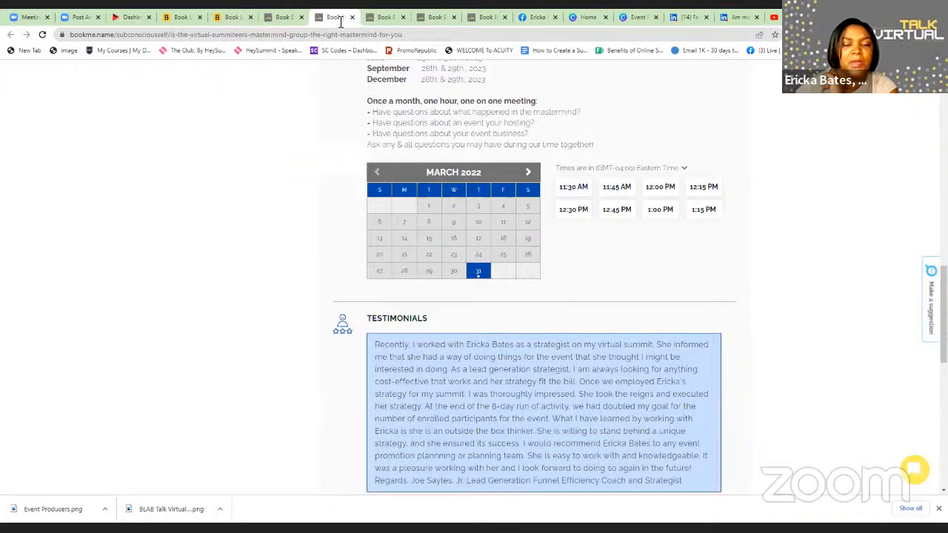
Step: Close all open public booking pages and return to the Products & Services list
left_click(453, 17)
left_click(453, 17)
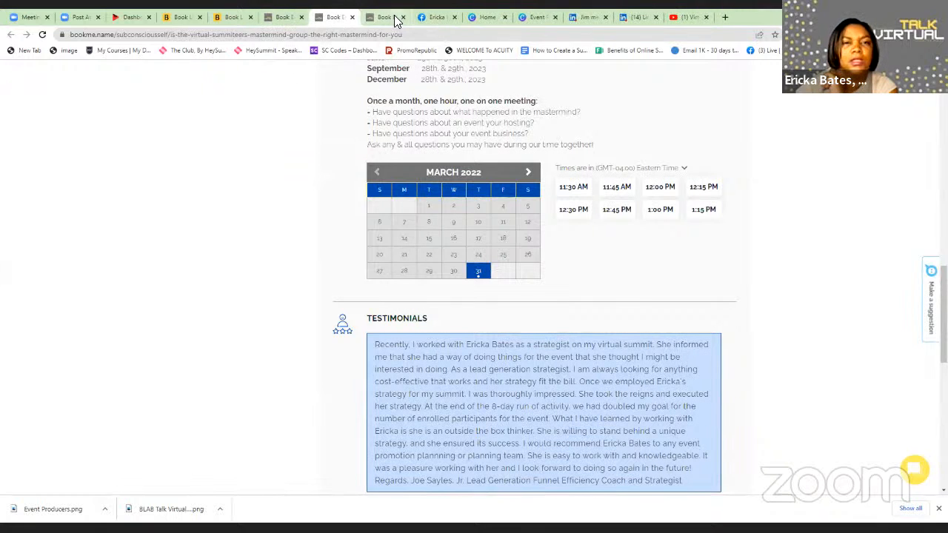
left_click(403, 17)
left_click(351, 17)
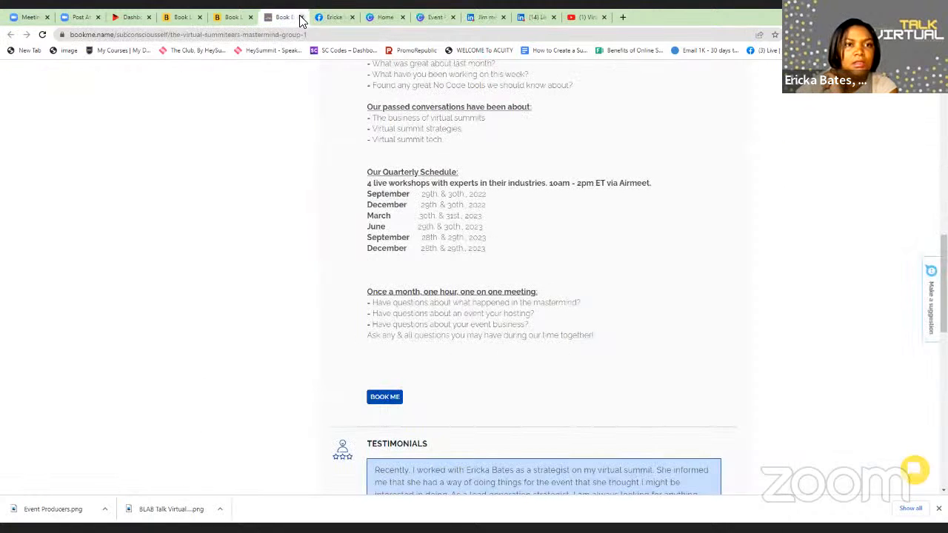
left_click(300, 17)
left_click(232, 17)
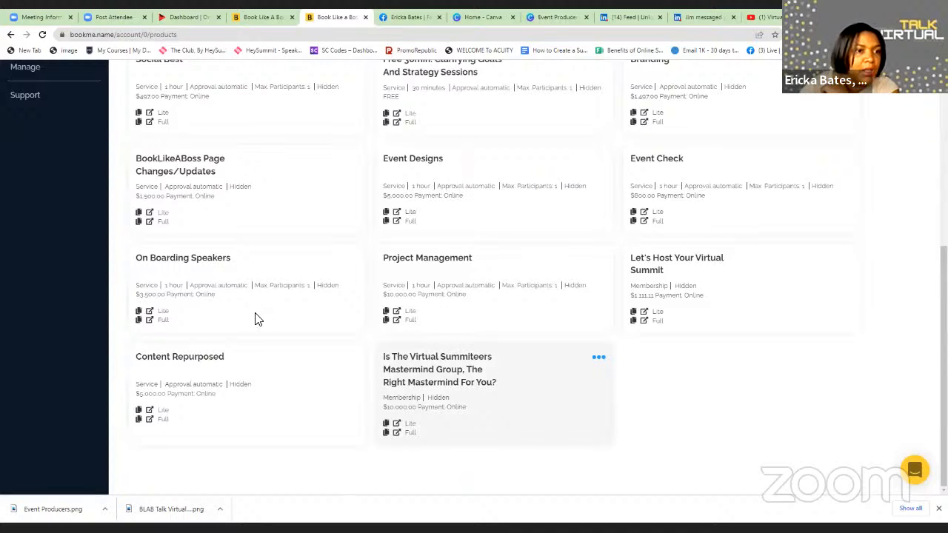
Step: From the Events section, open The Virtual Summiteers Mastermind Group event's full page and review its benefits, description and weekly schedule
scroll(33, 166, "up", 3)
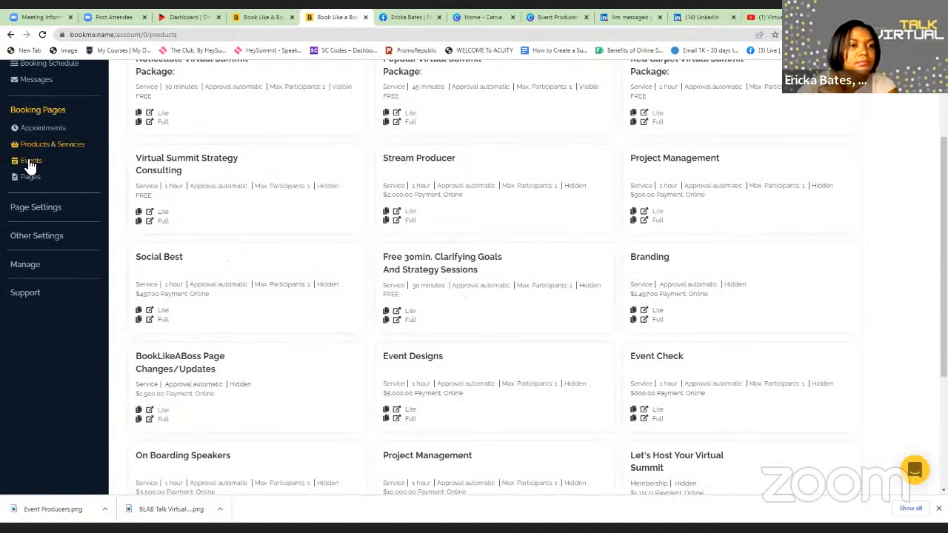
left_click(30, 163)
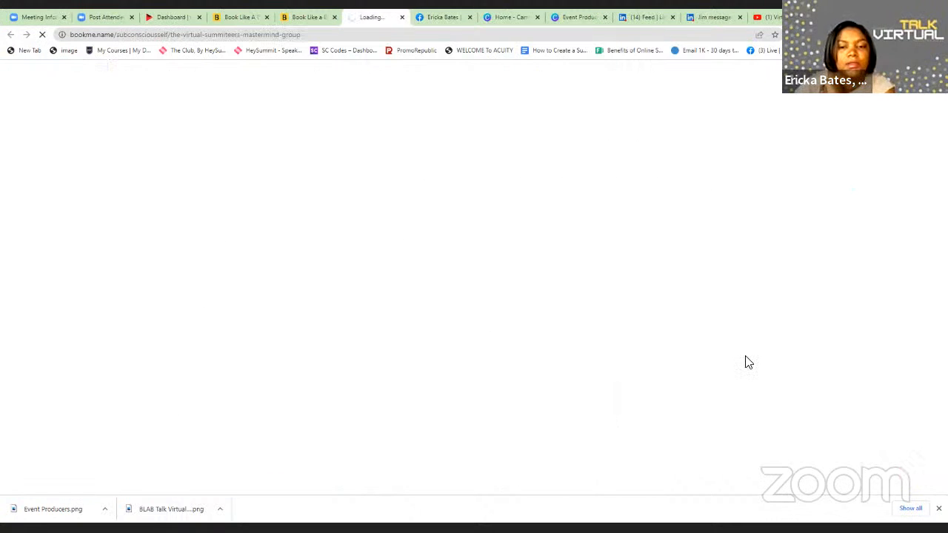
scroll(725, 280, "down", 4)
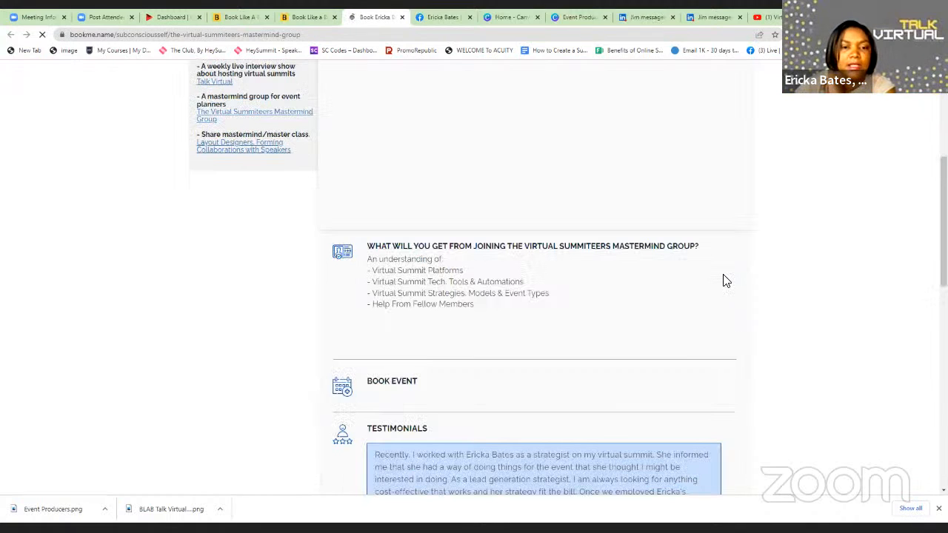
scroll(724, 280, "down", 3)
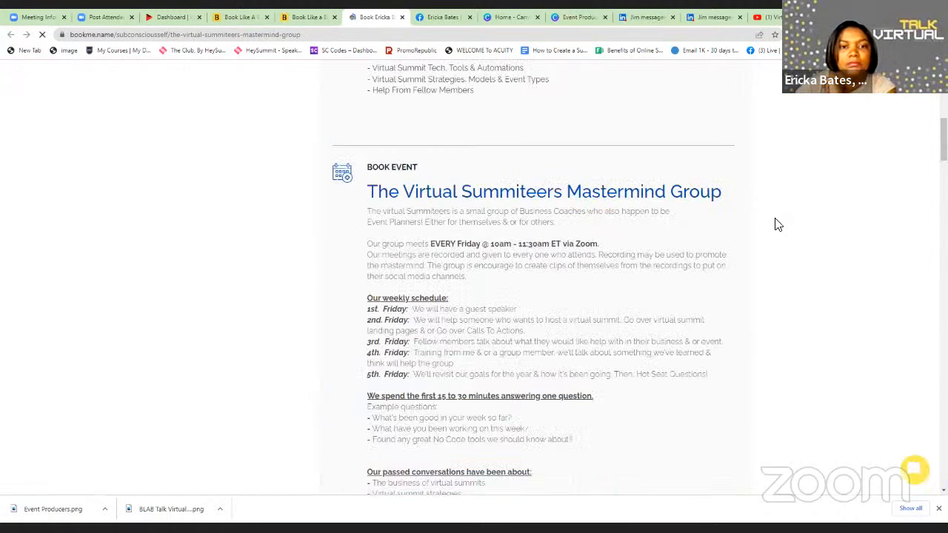
scroll(778, 224, "up", 2)
scroll(776, 222, "down", 4)
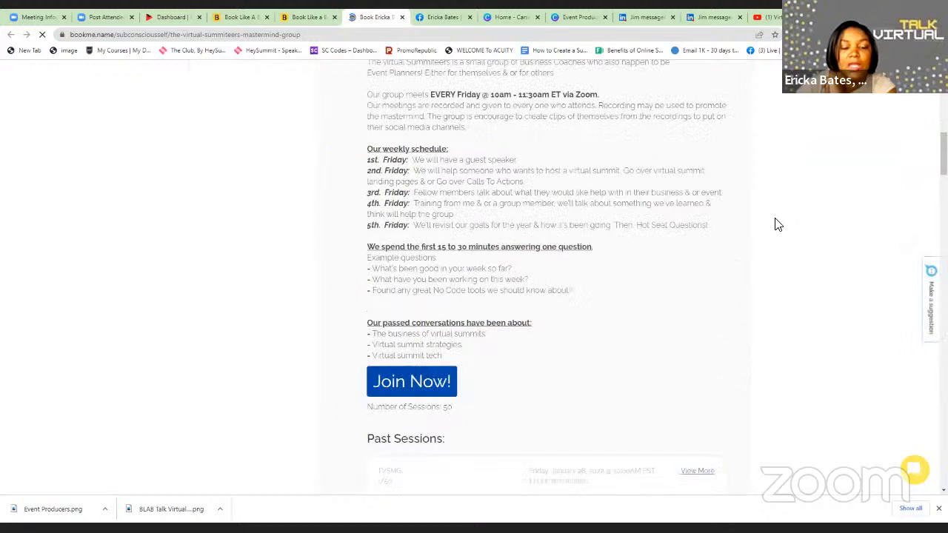
Step: Examine the past and upcoming session lists on the mastermind group's event page and compare them with its weekly schedule
scroll(557, 183, "down", 4)
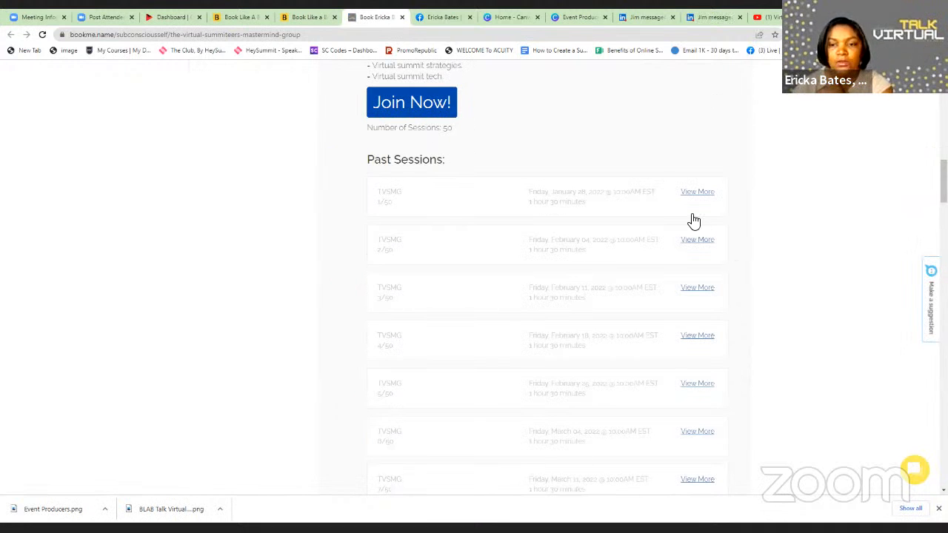
scroll(704, 234, "down", 1)
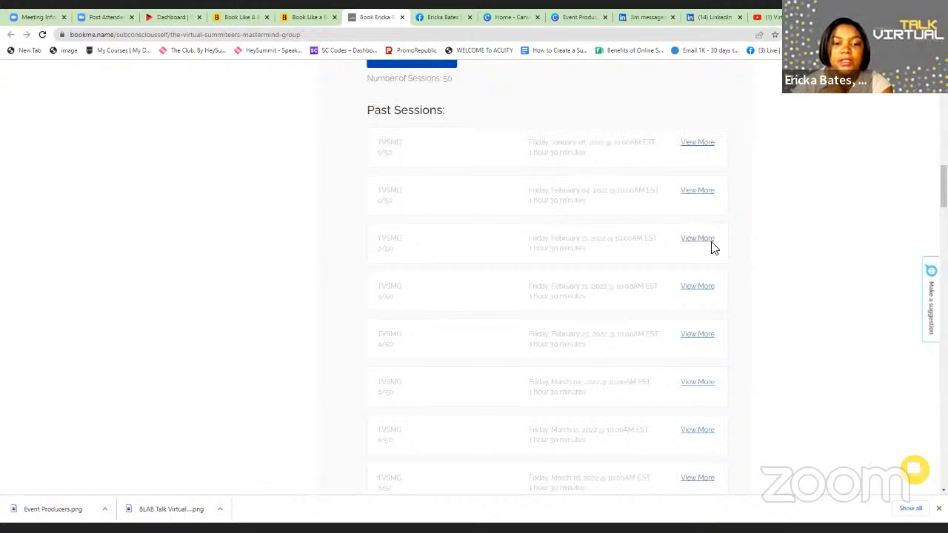
scroll(637, 225, "down", 4)
scroll(613, 189, "down", 3)
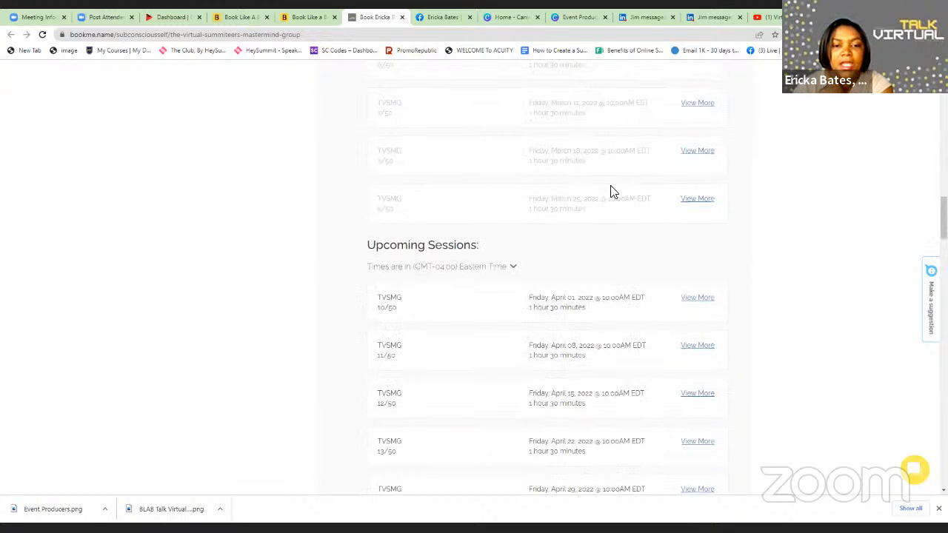
scroll(612, 192, "up", 1)
scroll(604, 185, "down", 2)
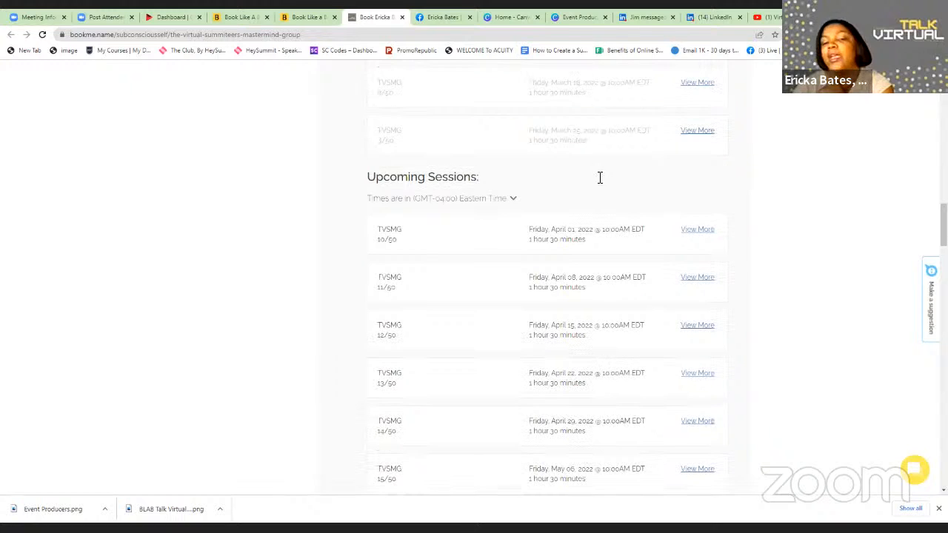
scroll(601, 223, "down", 1)
scroll(602, 225, "up", 8)
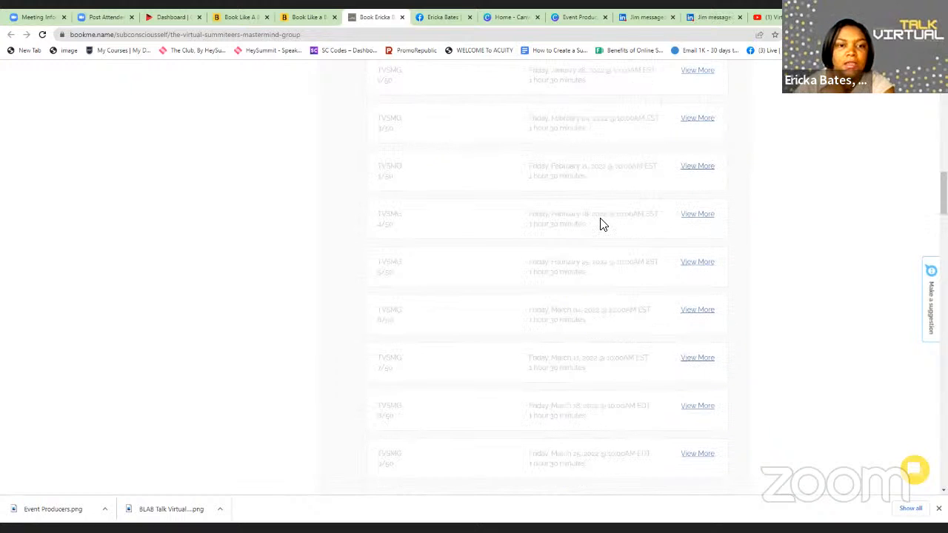
scroll(603, 230, "up", 14)
scroll(509, 237, "down", 3)
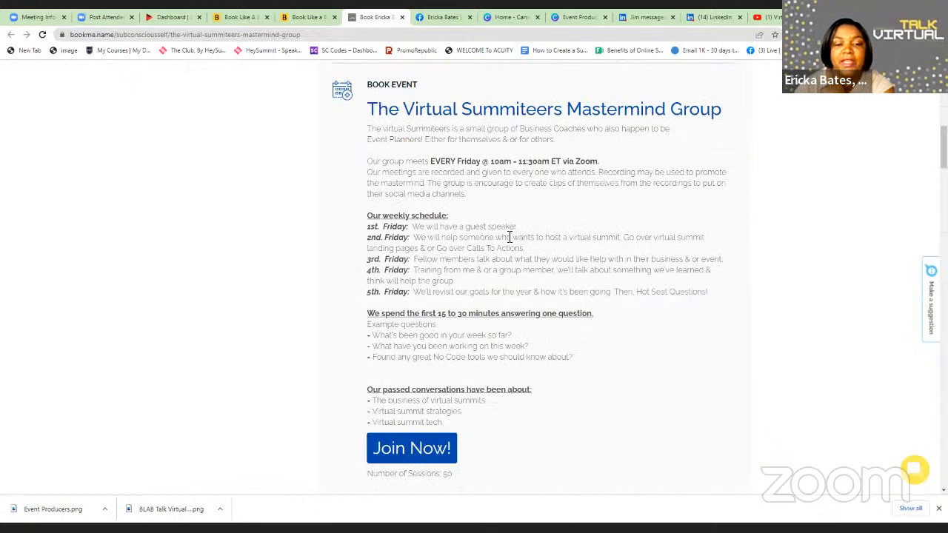
Step: Expand the details of upcoming session 10/50 on Friday, April 01, 2022 and read its guest speaker description
scroll(510, 233, "down", 6)
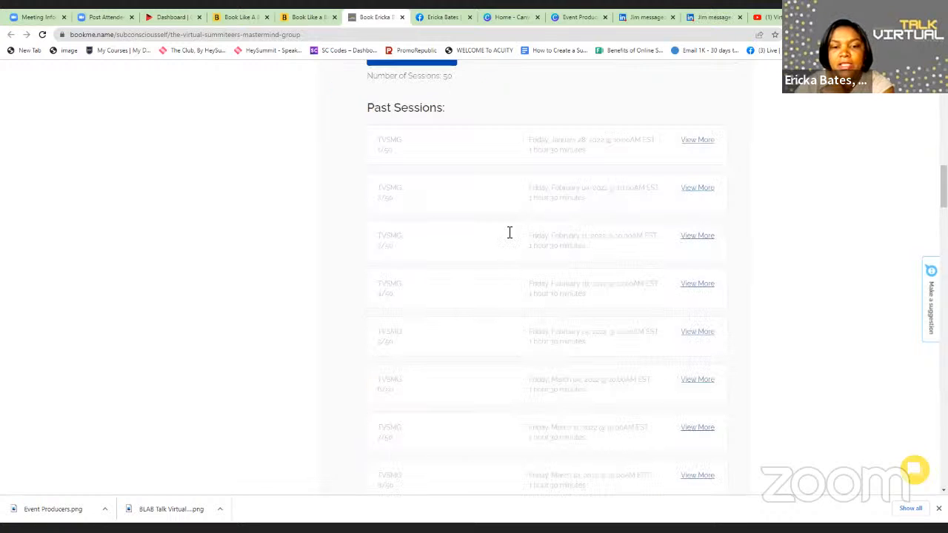
scroll(510, 233, "down", 7)
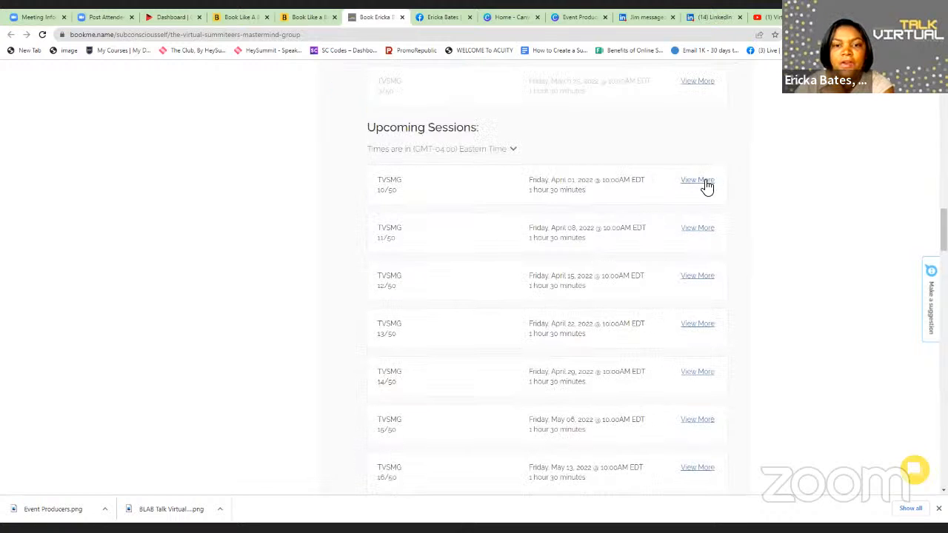
left_click(698, 181)
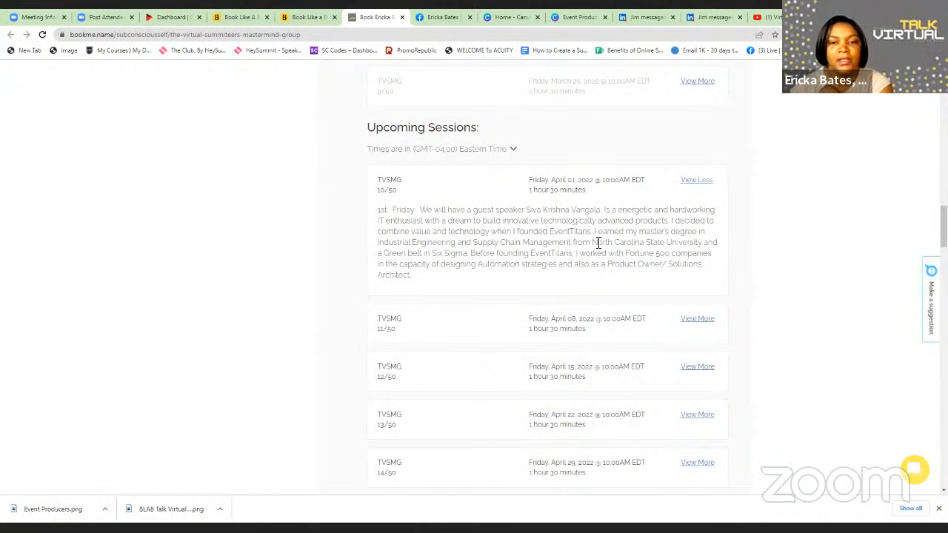
scroll(580, 277, "up", 1)
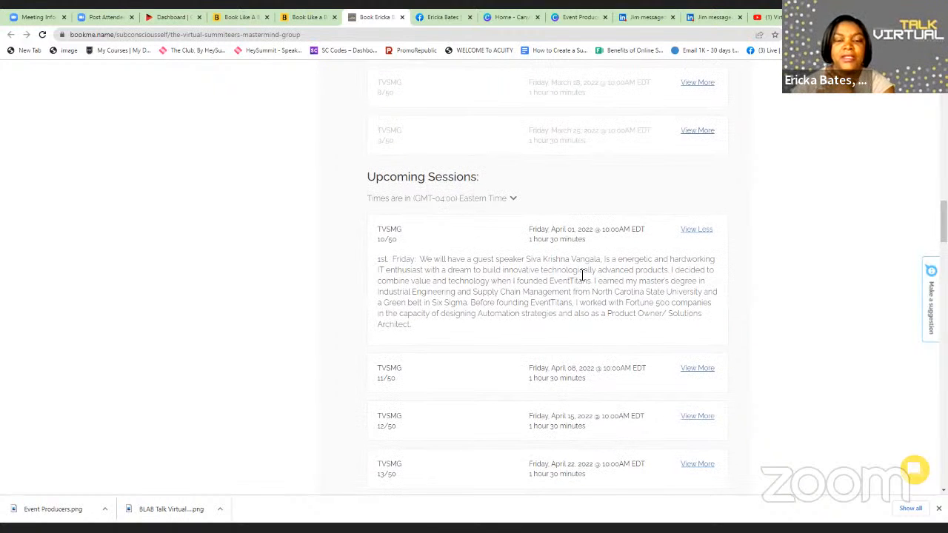
Step: Review the event page's weekly schedule, past conversation topics and joining benefits once more, back to the page's header banner
scroll(580, 277, "up", 8)
scroll(577, 277, "up", 6)
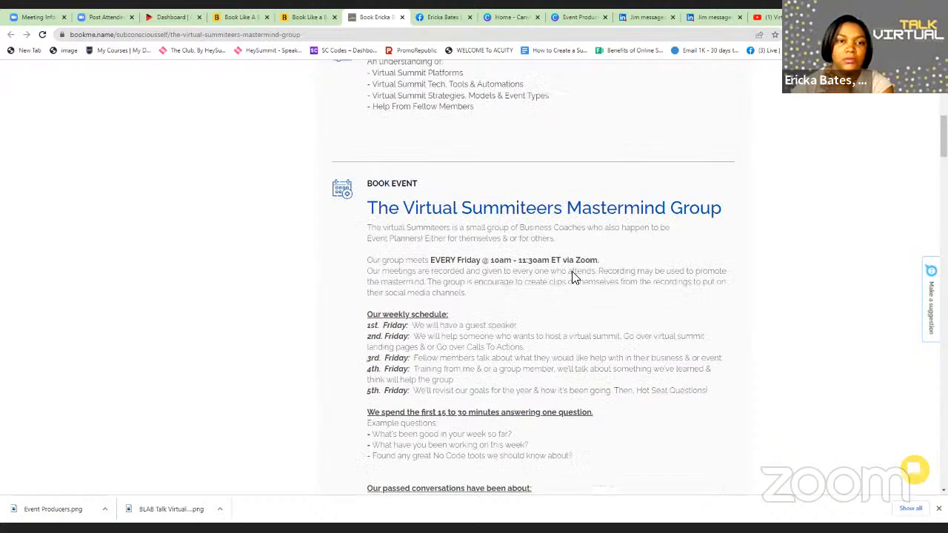
scroll(572, 275, "down", 3)
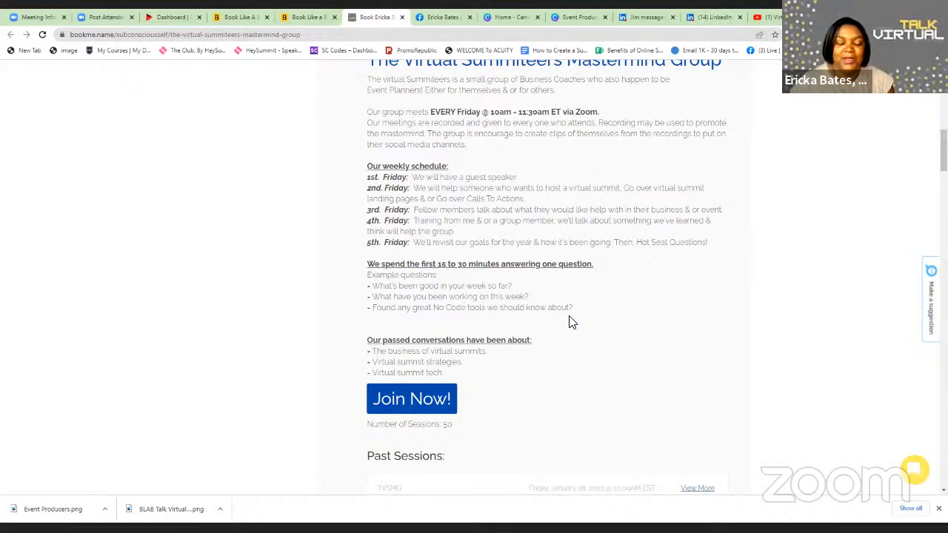
scroll(643, 413, "up", 4)
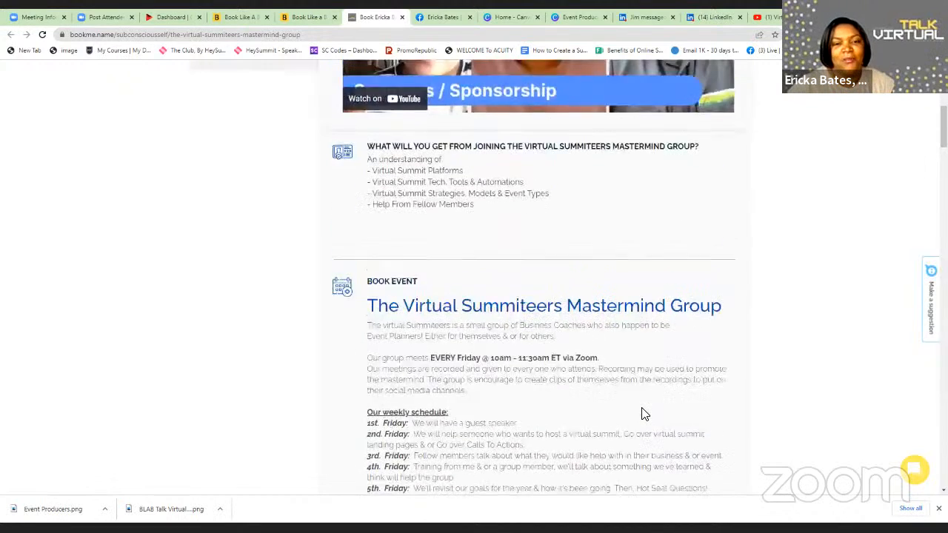
scroll(643, 413, "up", 3)
scroll(643, 413, "up", 1)
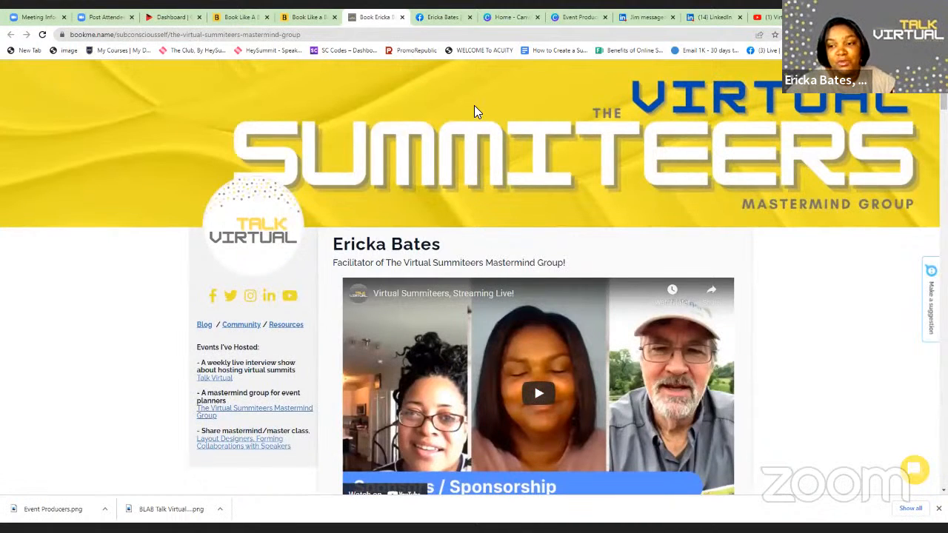
Step: Return to the account's Appointments list and open the full public page of Virtual Event Producers: Leveling Up!
left_click(301, 22)
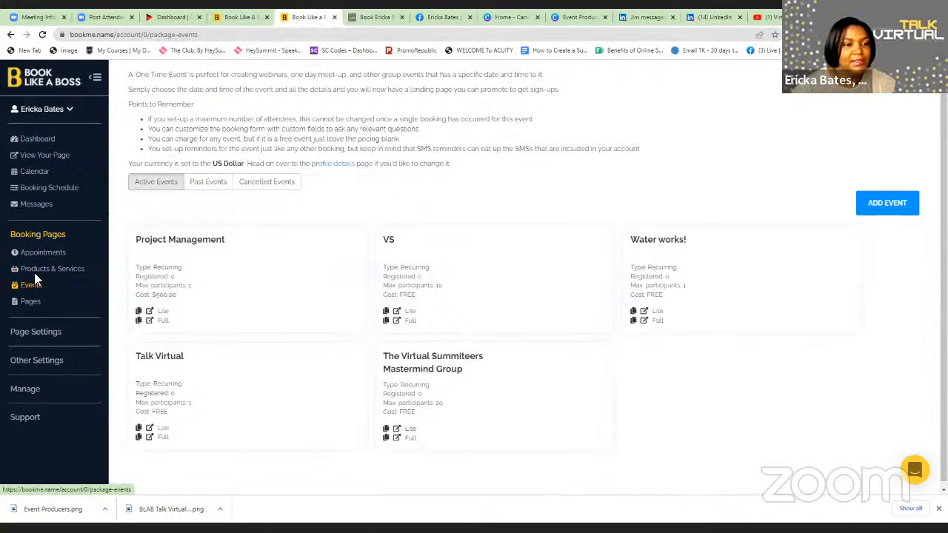
left_click(34, 252)
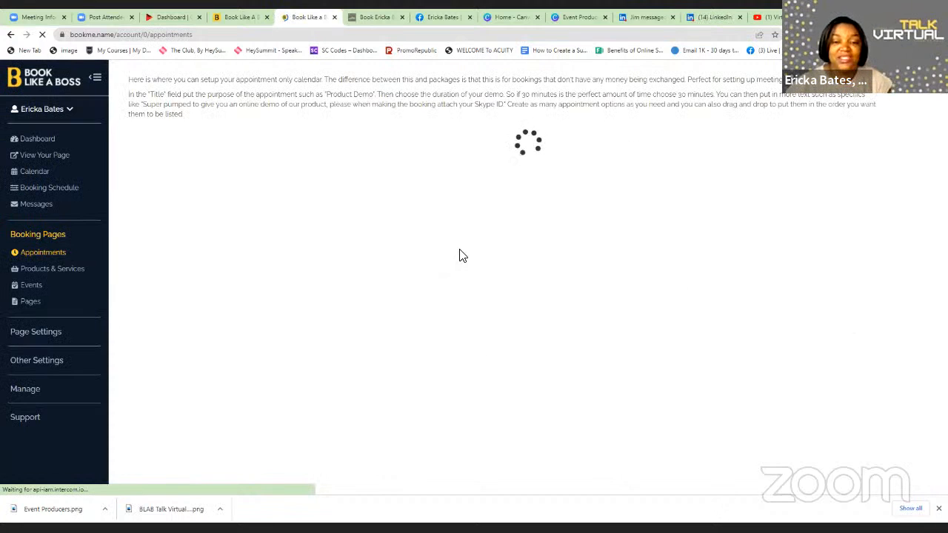
scroll(461, 252, "down", 3)
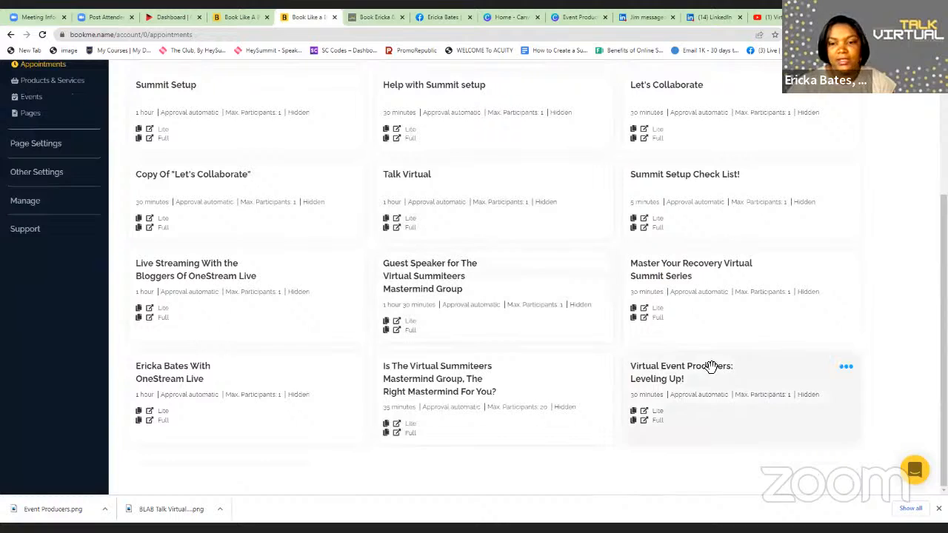
left_click(644, 422)
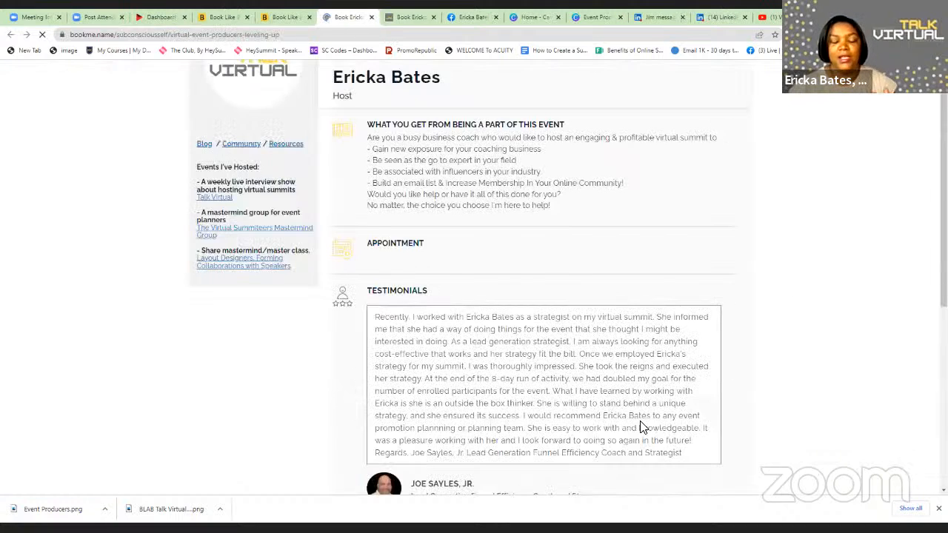